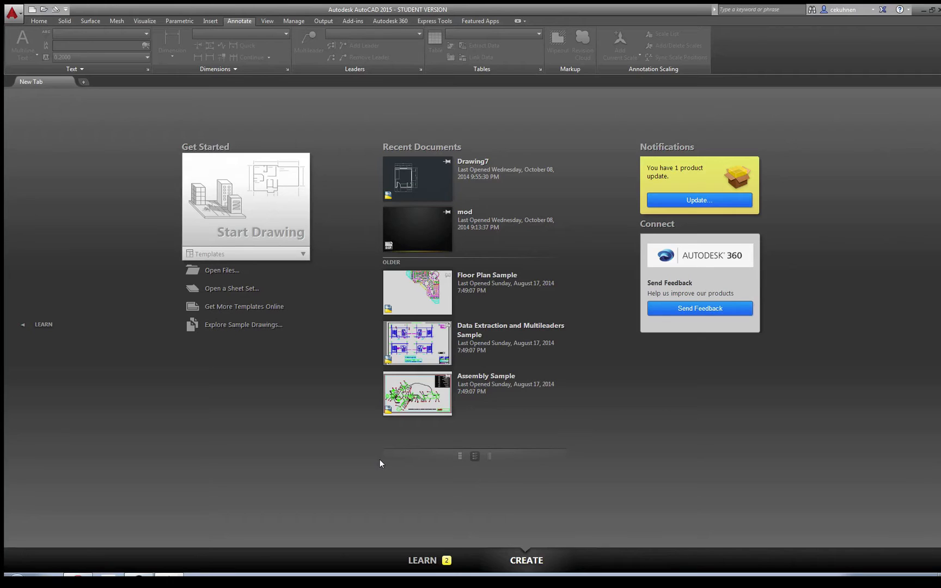
- Start a new drawing from the acad.dwt template and set its length units to Architectural
click(303, 255)
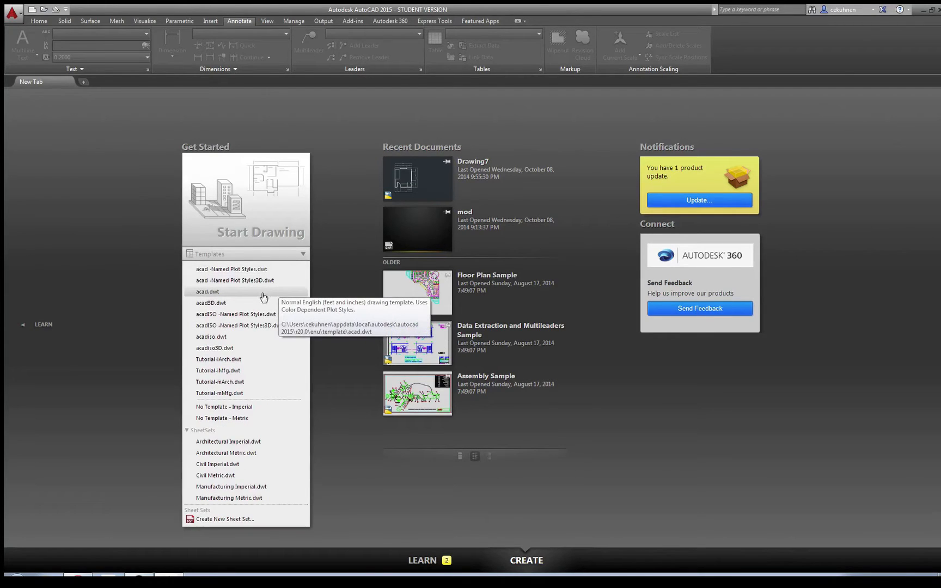
click(207, 292)
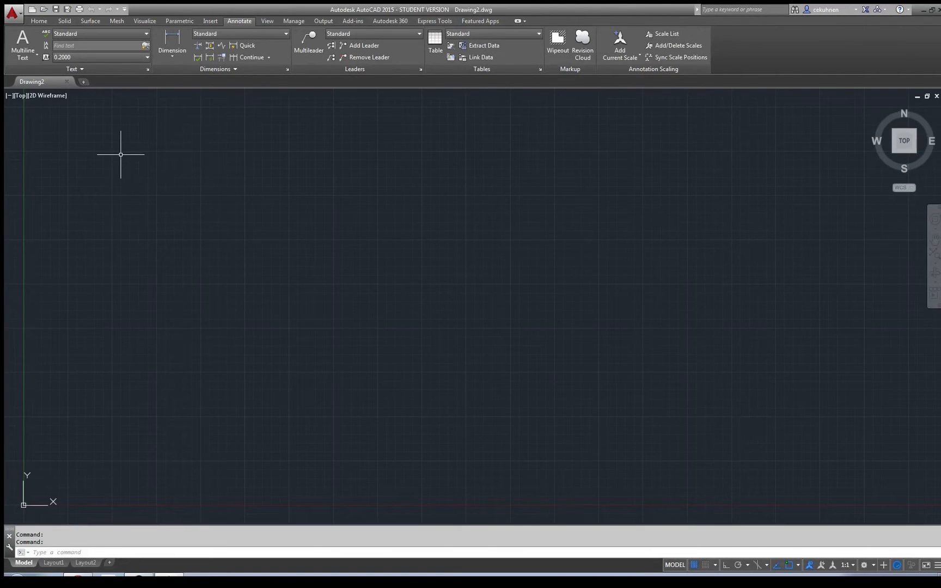
click(22, 16)
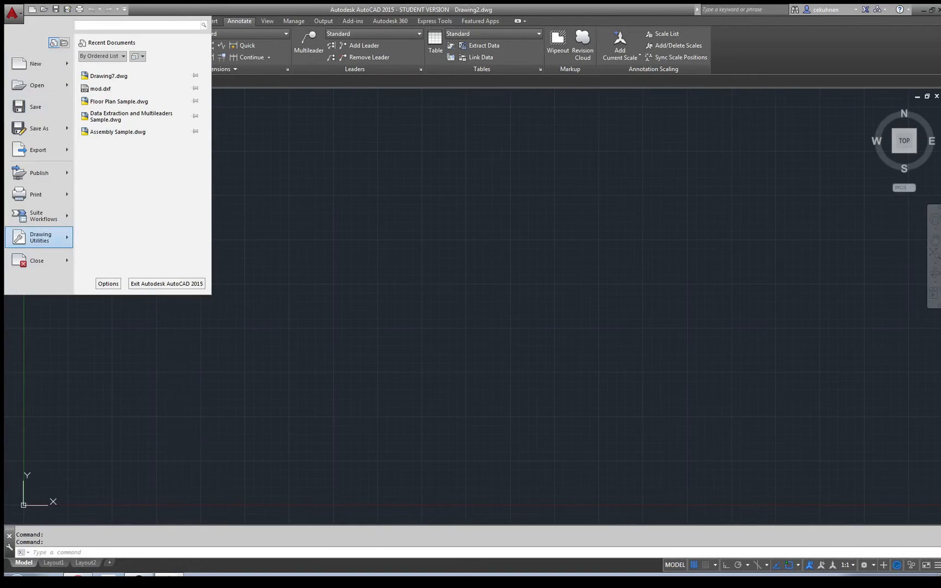
mouse_move(43, 238)
click(117, 101)
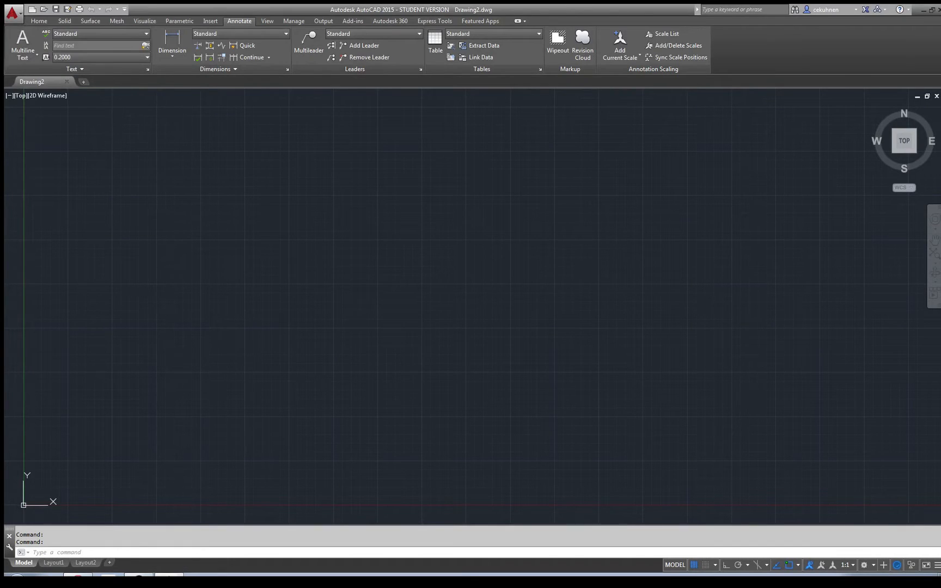
click(431, 223)
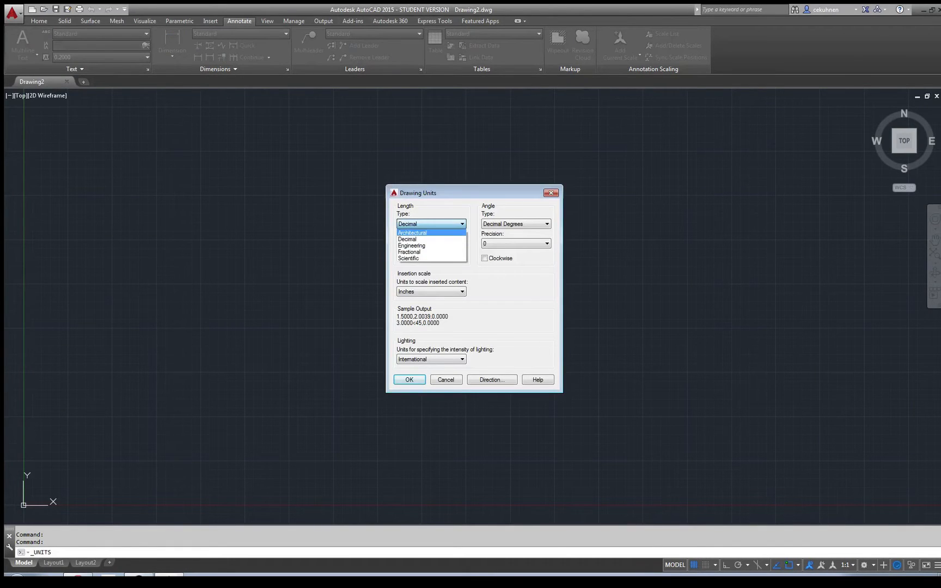
click(431, 232)
click(419, 380)
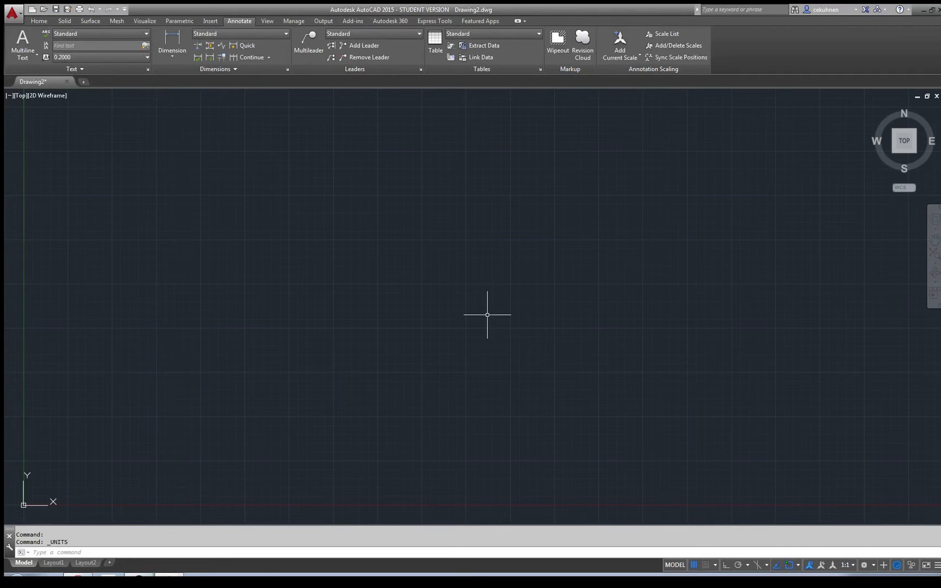
- Switch the workspace to Drafting & Annotation and close the Design Feed palette
click(865, 565)
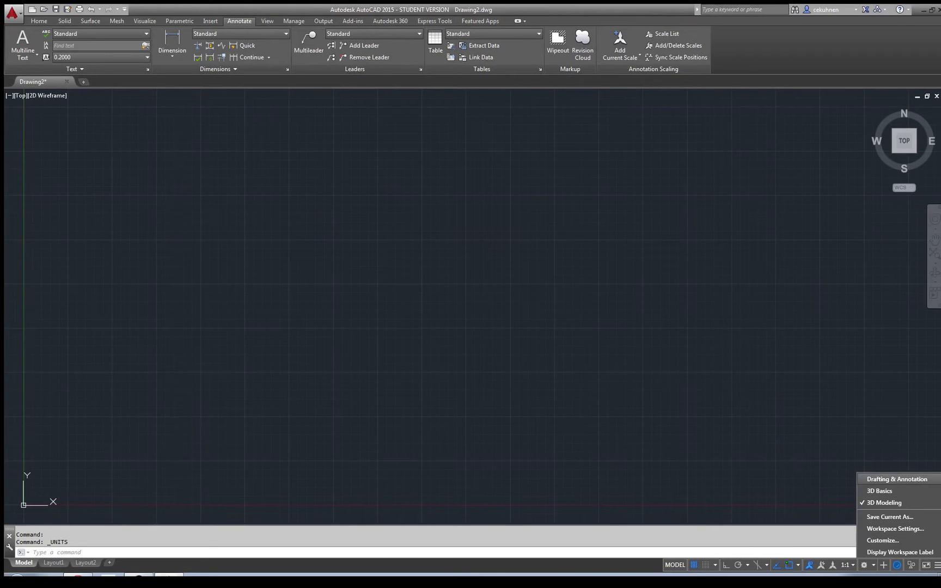
click(896, 478)
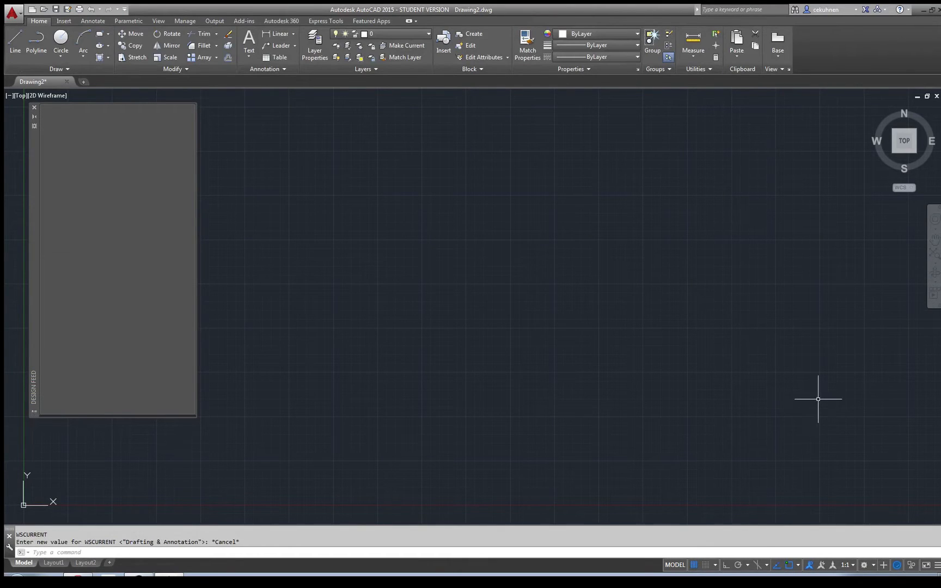
click(35, 109)
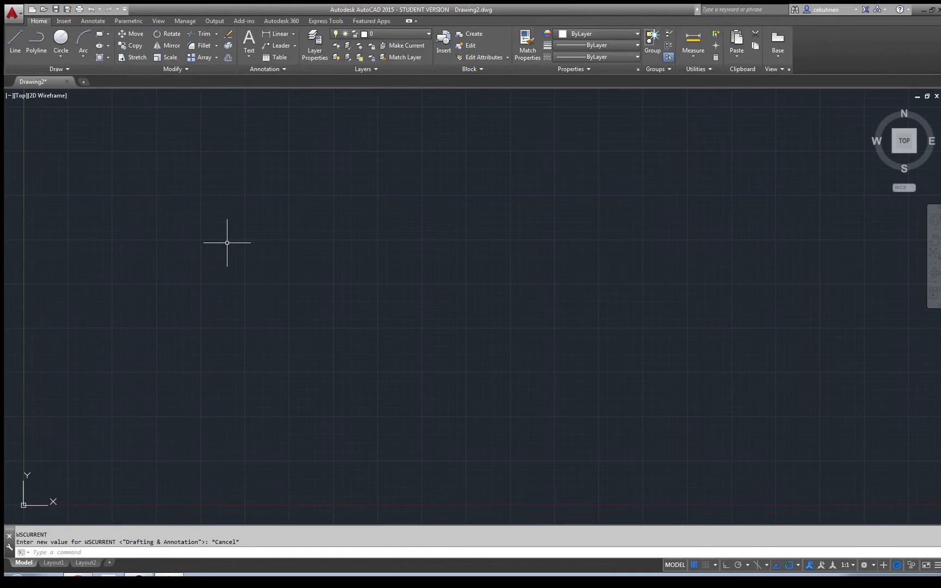
- With grid snap turned on, draw a 12' by 10' rectangle starting at the origin
scroll(227, 242, down, 5)
scroll(342, 259, up, 2)
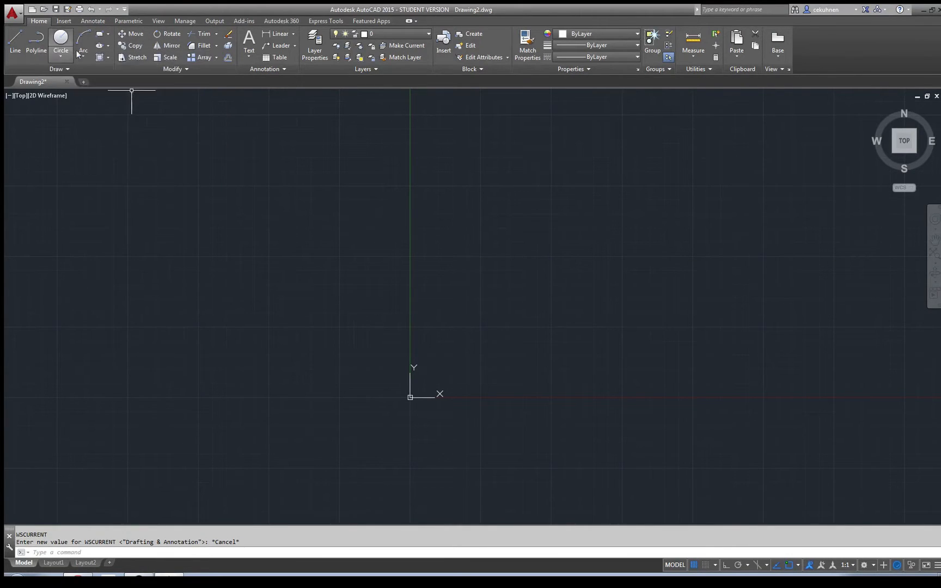
click(105, 35)
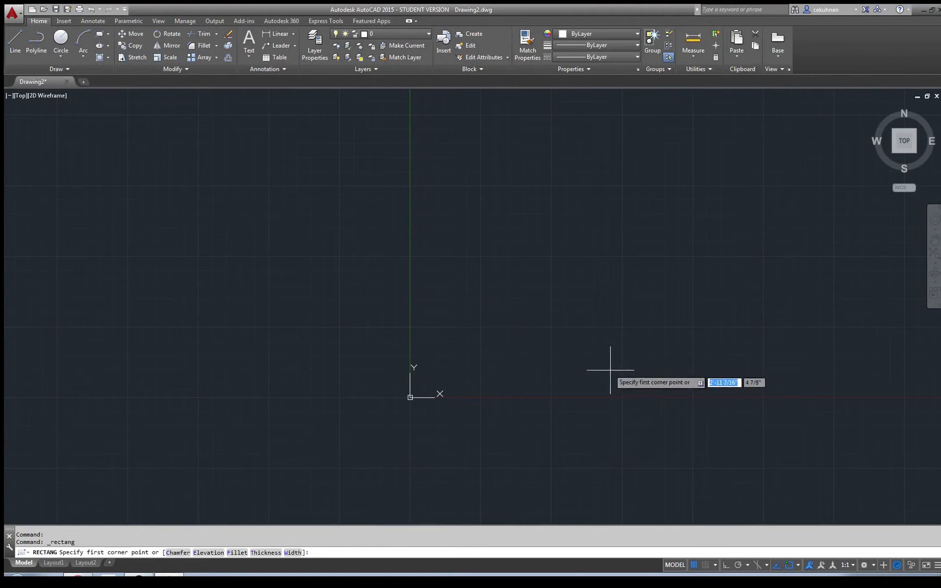
click(705, 565)
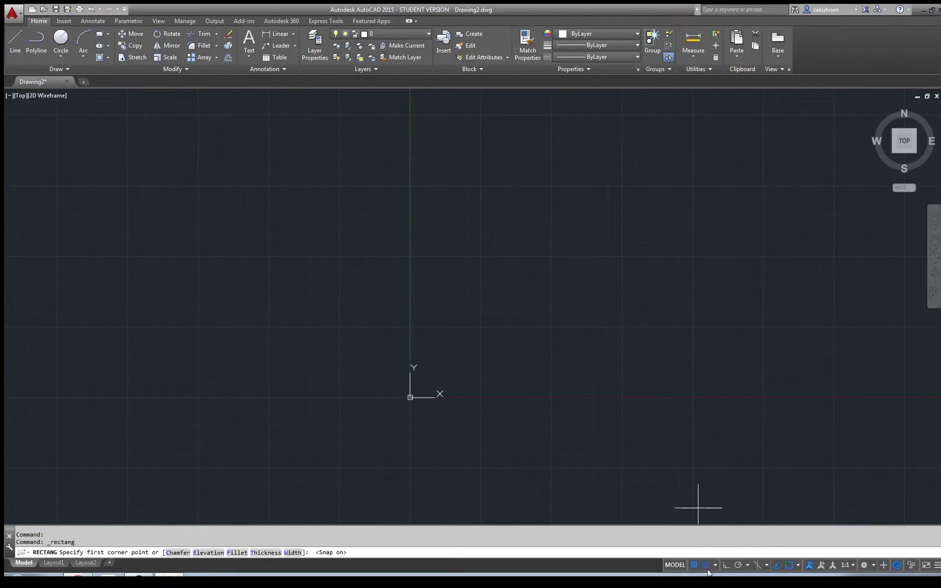
click(410, 397)
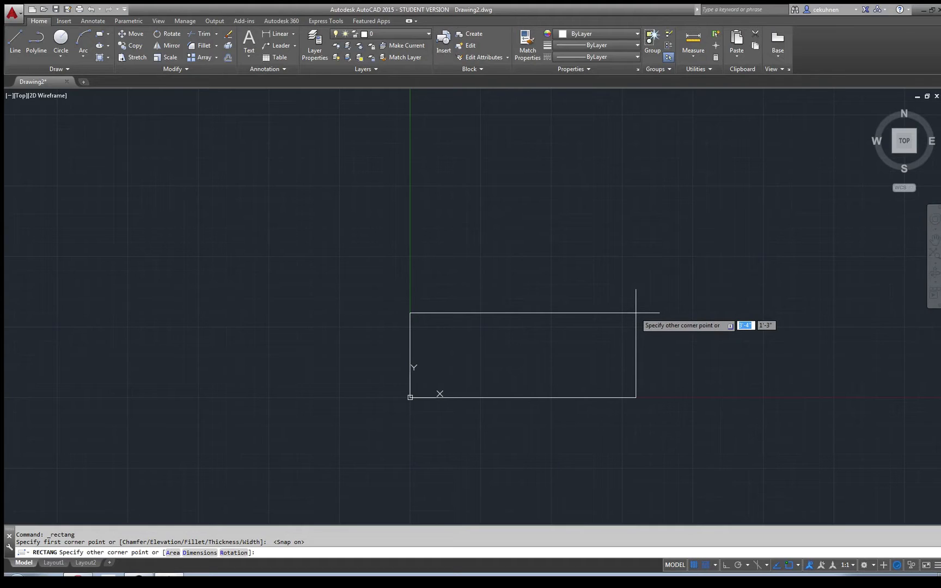
text(12)
key(Tab)
text(10)
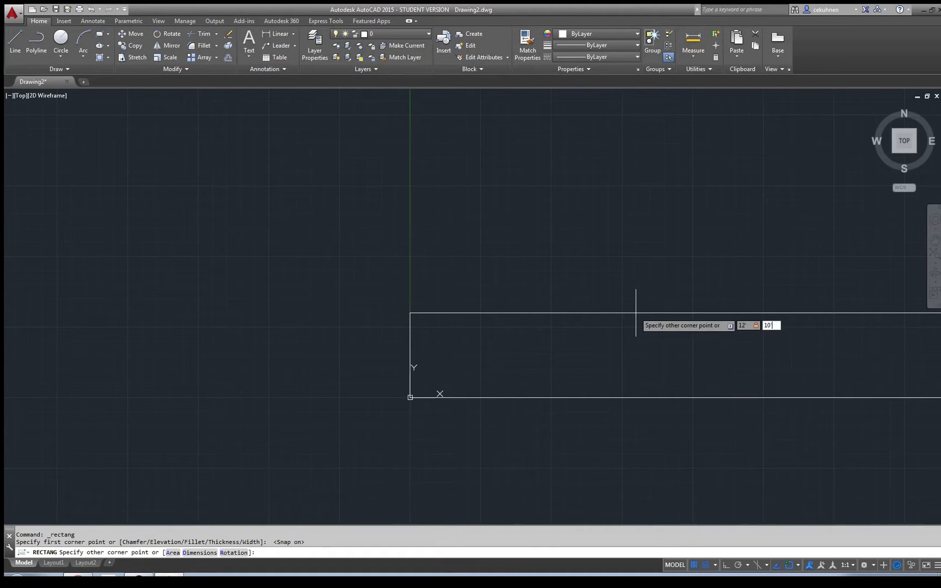
key(Return)
- Offset the rectangle 6" outward to form the outer wall line
scroll(635, 312, down, 3)
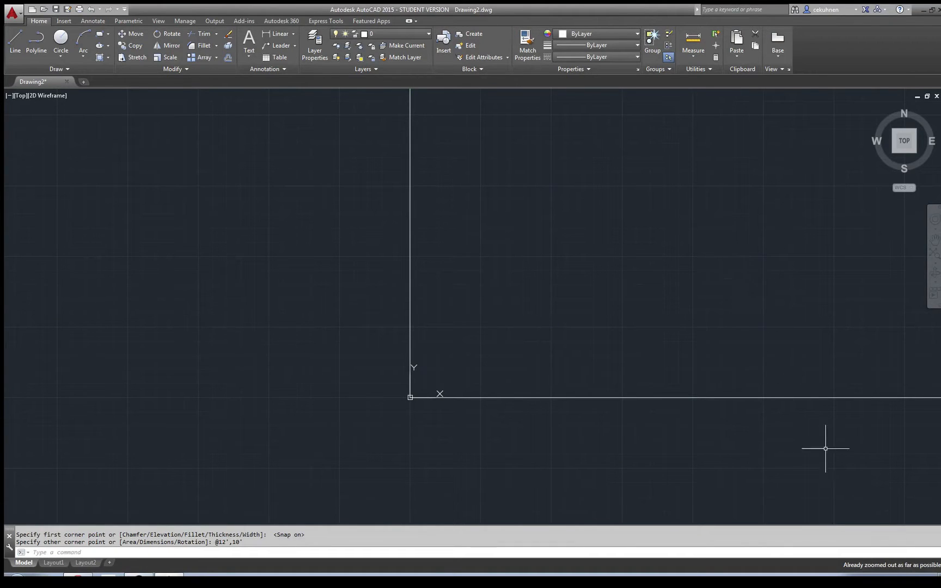
scroll(780, 410, down, 2)
click(903, 143)
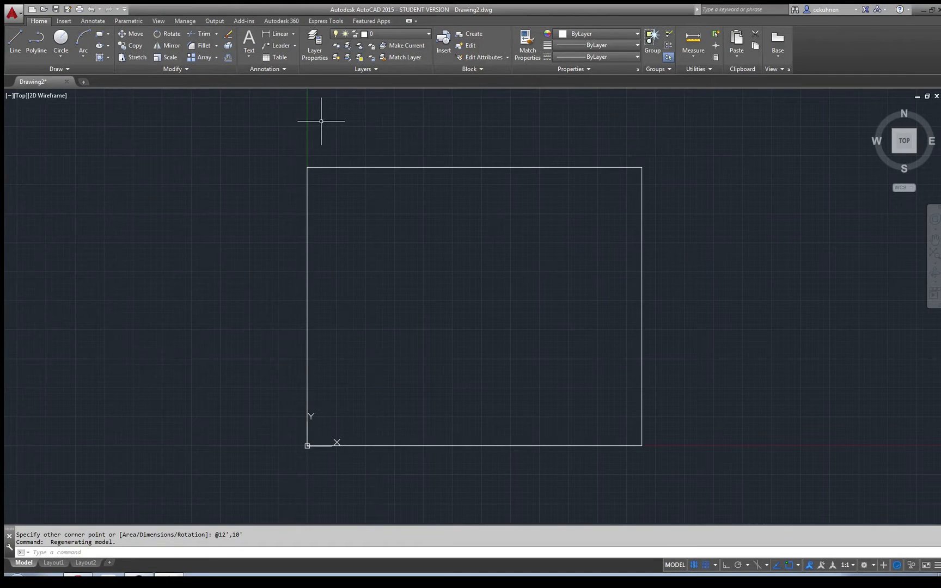
click(227, 58)
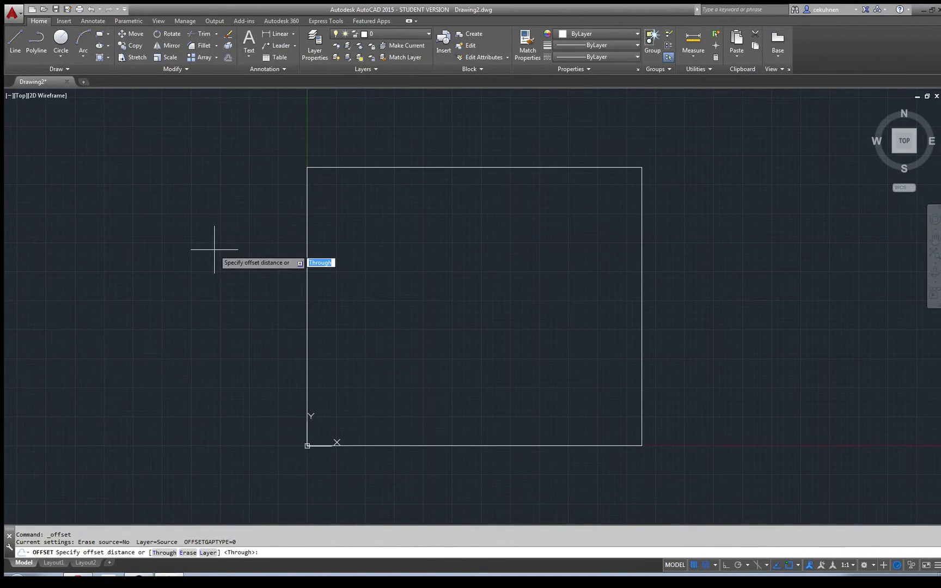
text(6")
key(Return)
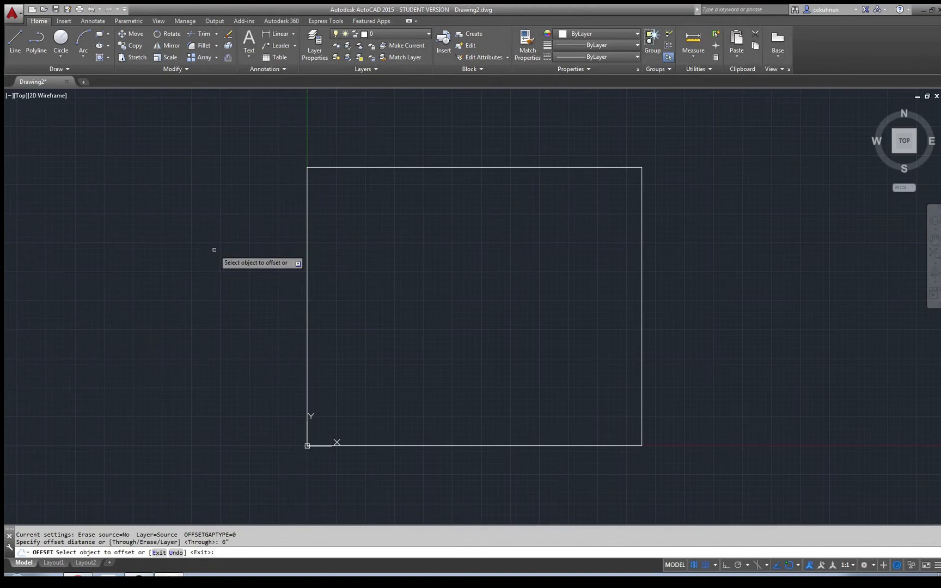
click(352, 168)
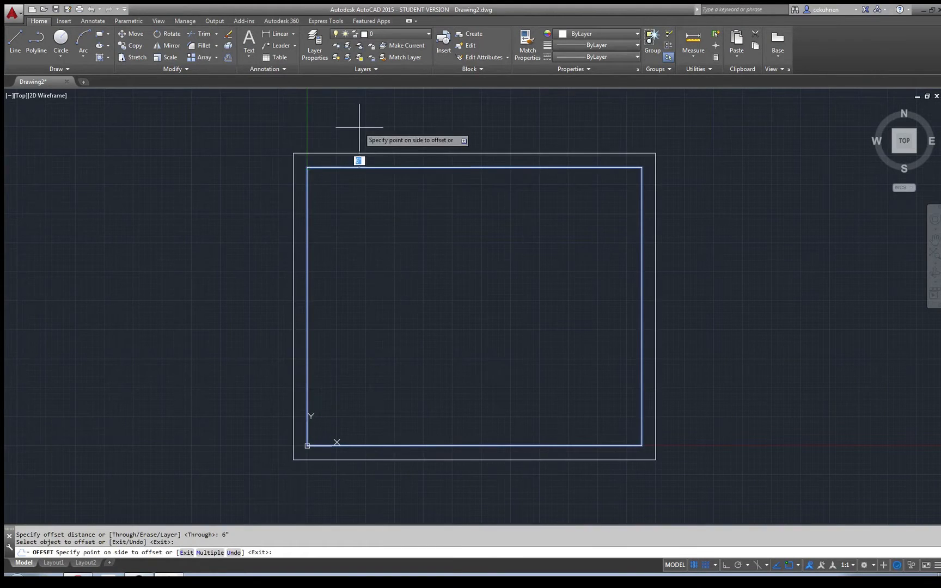
click(360, 127)
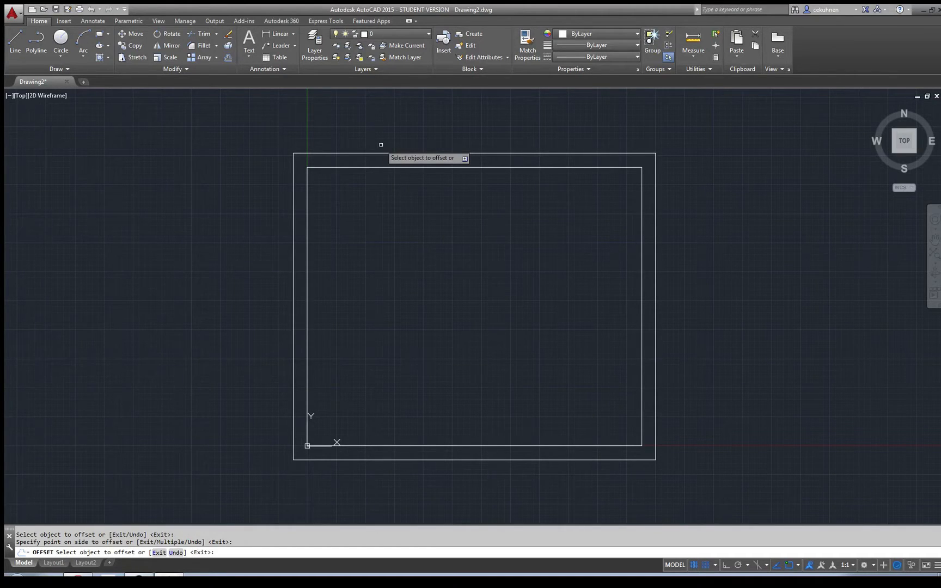
- Enlarge the Layer Properties Manager and create three new layers in it
click(427, 34)
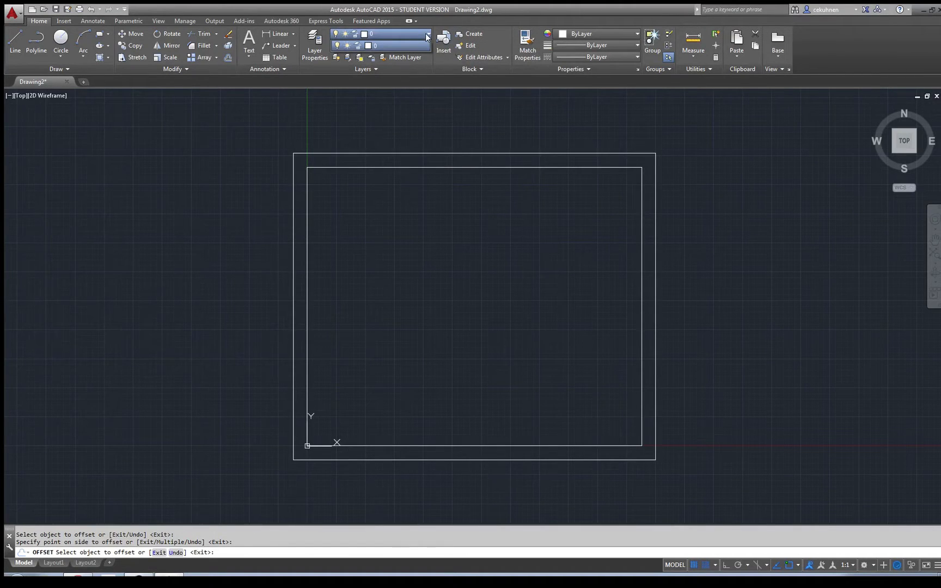
click(321, 83)
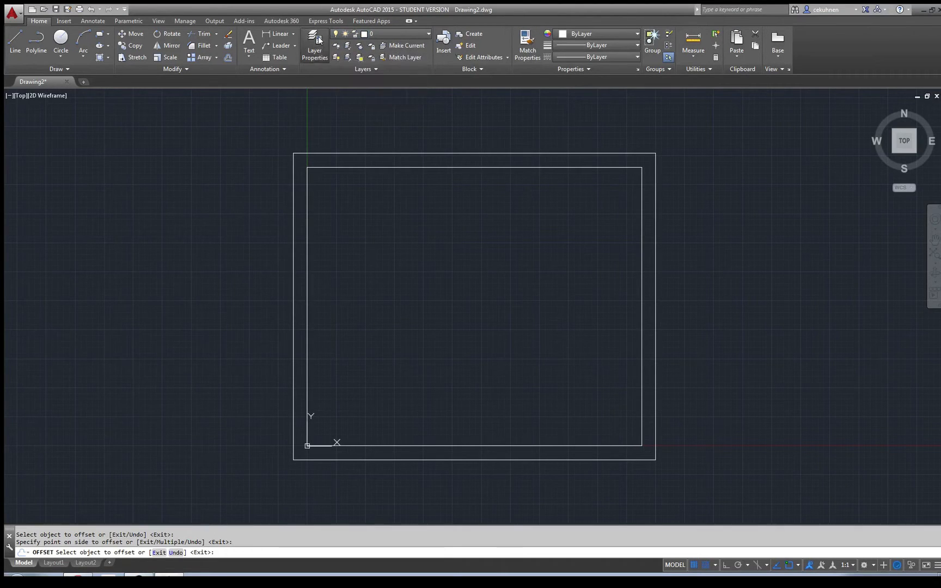
click(319, 39)
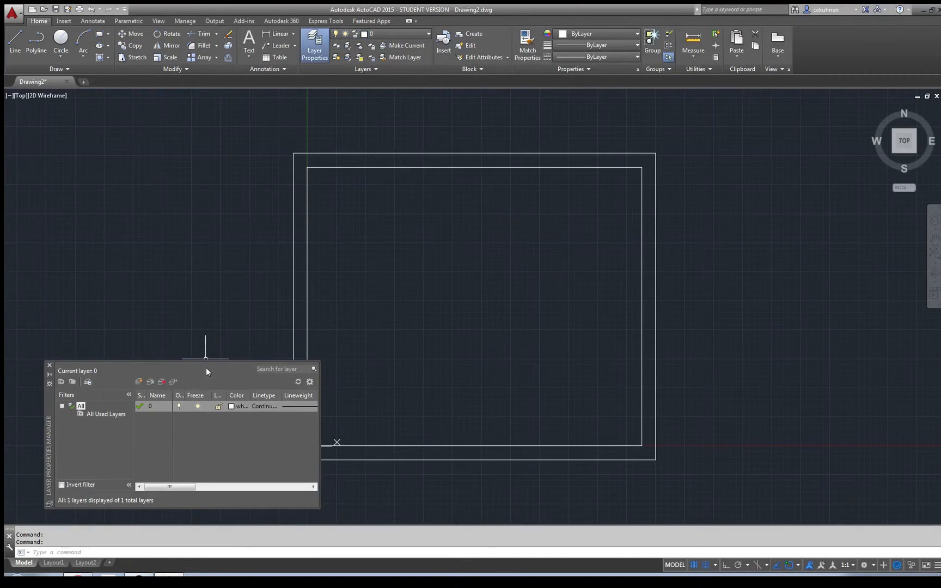
drag(49, 417, 49, 212)
drag(318, 305, 534, 456)
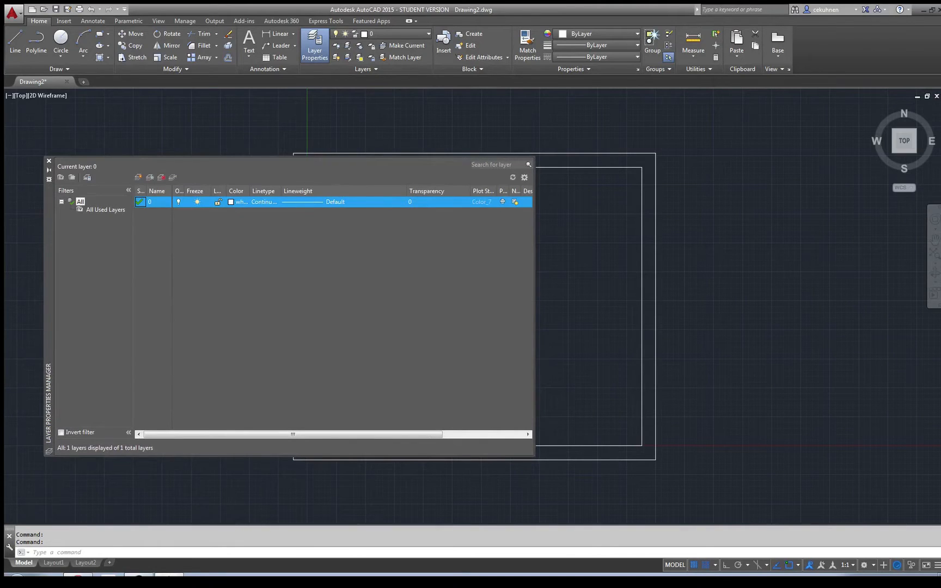
click(139, 177)
click(139, 177)
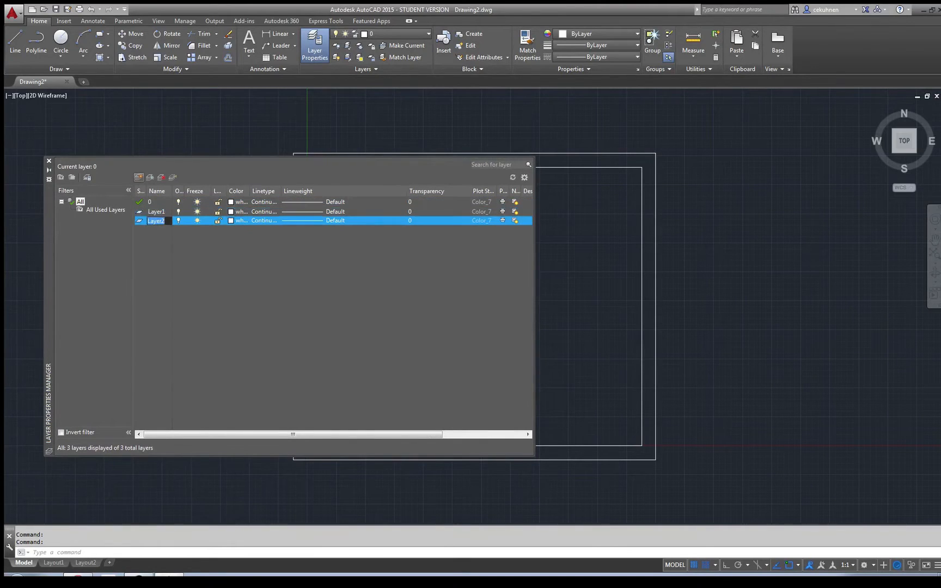
click(139, 177)
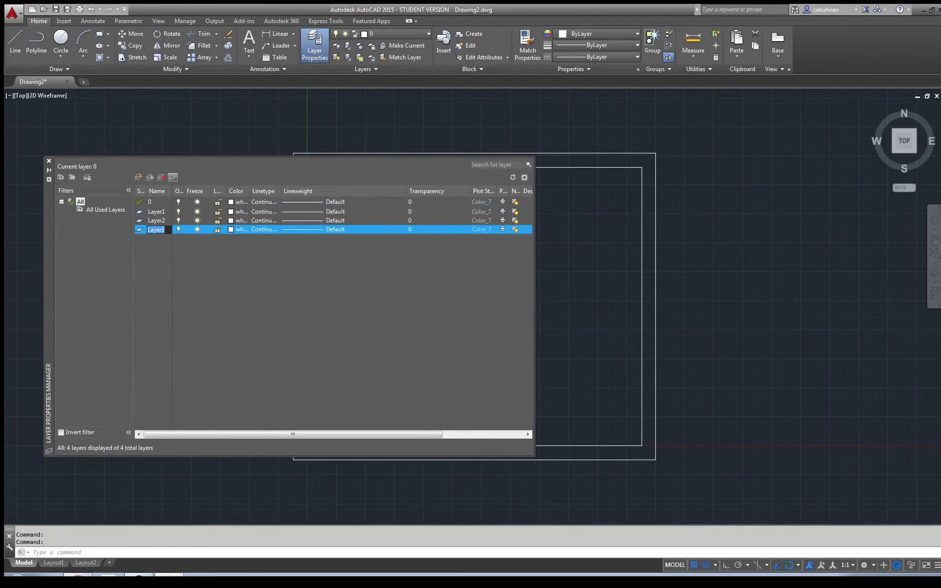
- Make Layer1 the current layer and rename it Floor Plan
double_click(156, 212)
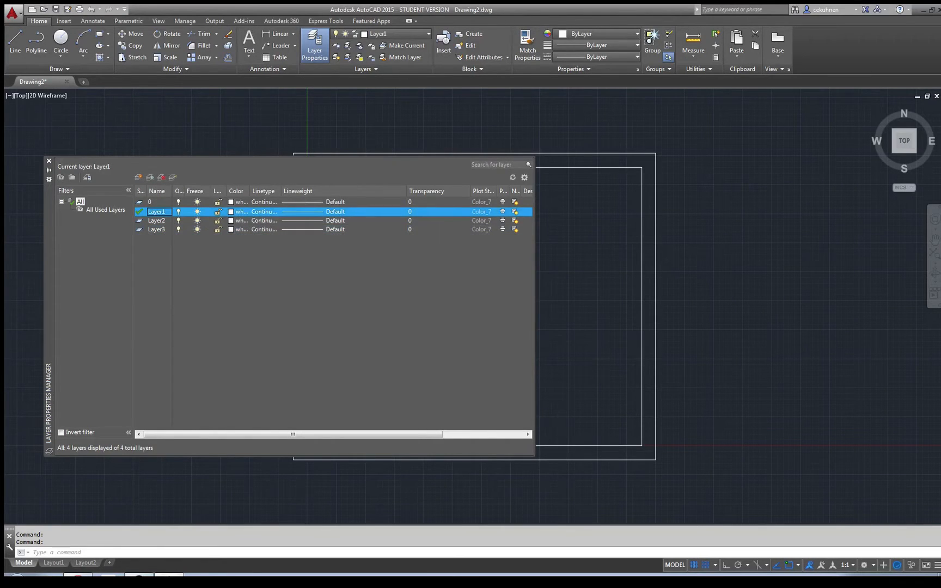
click(156, 212)
text(Floor Plan)
key(Return)
- Rename Layer2 as Windows + Doors and Layer3 as Dimensions
click(157, 221)
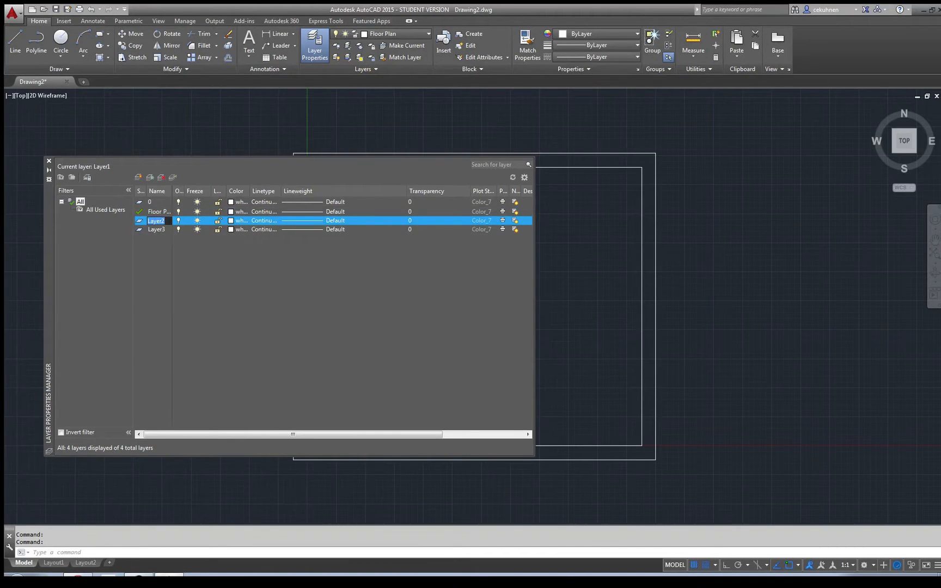
text(Windows +)
text( D)
text(oors)
key(Return)
click(156, 229)
click(157, 229)
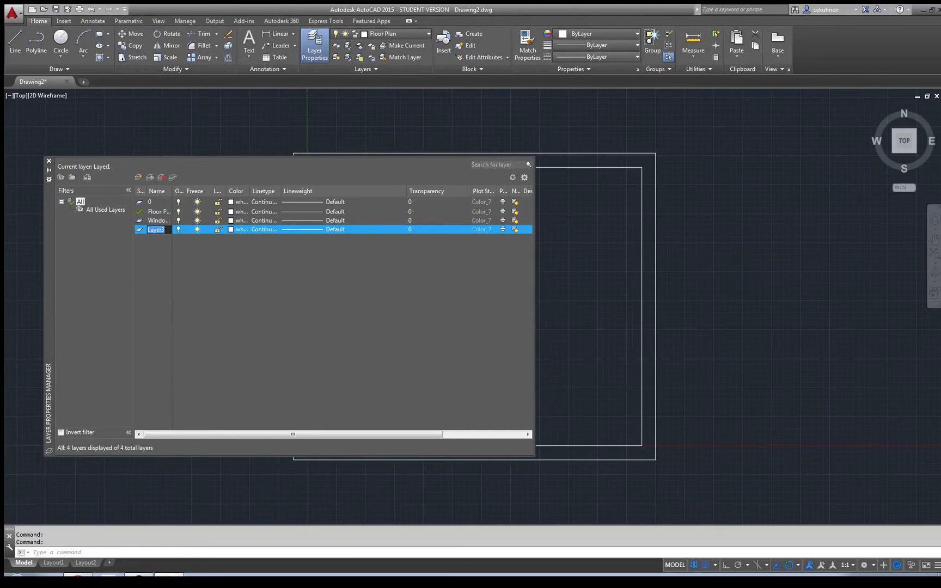
text(Dimensions)
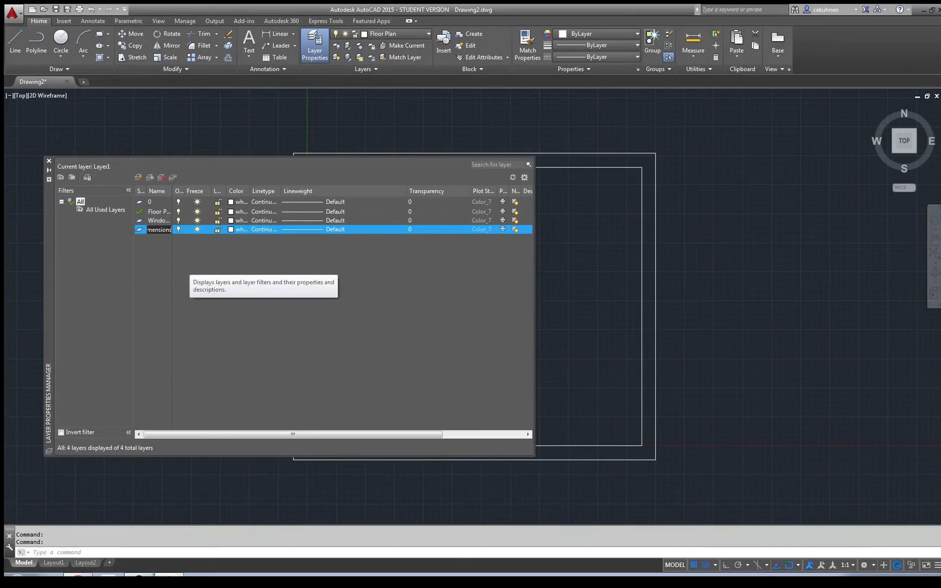
key(Return)
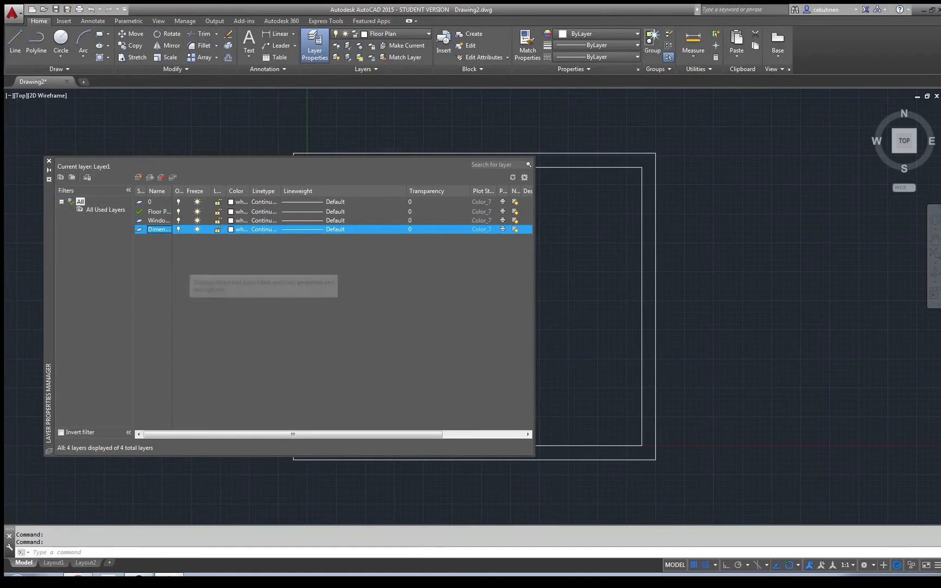
- Set the Dimensions layer's color to 252 and the Windows + Doors layer's color to 143
click(237, 211)
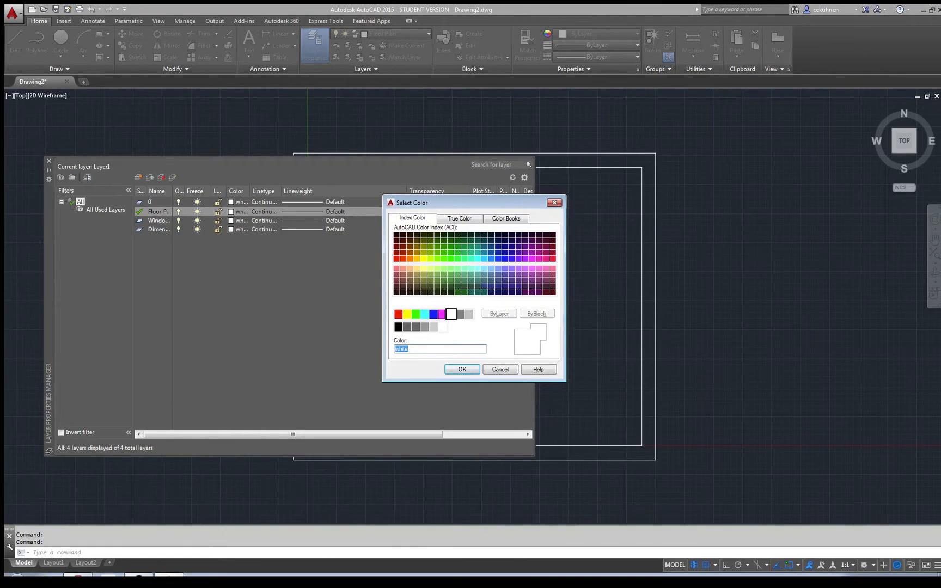
key(Return)
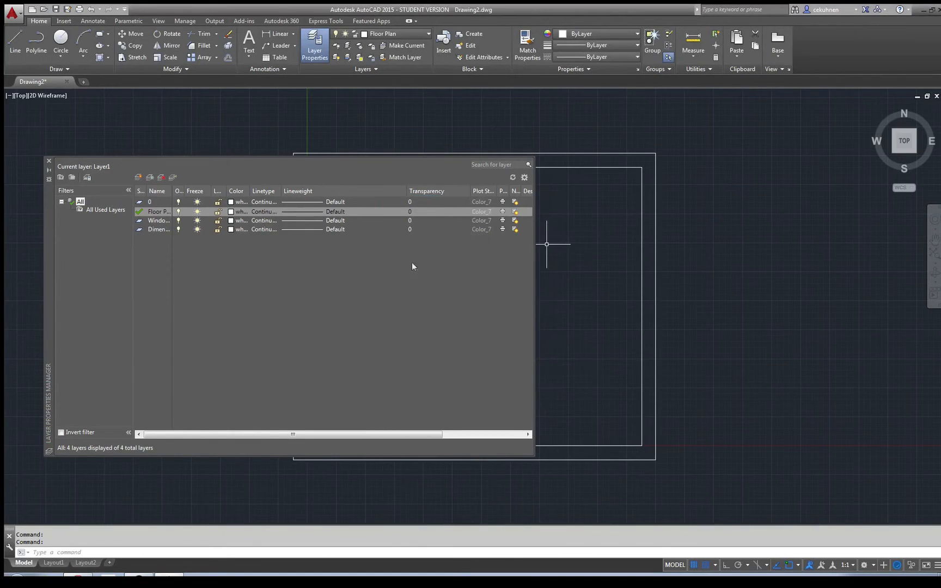
click(231, 230)
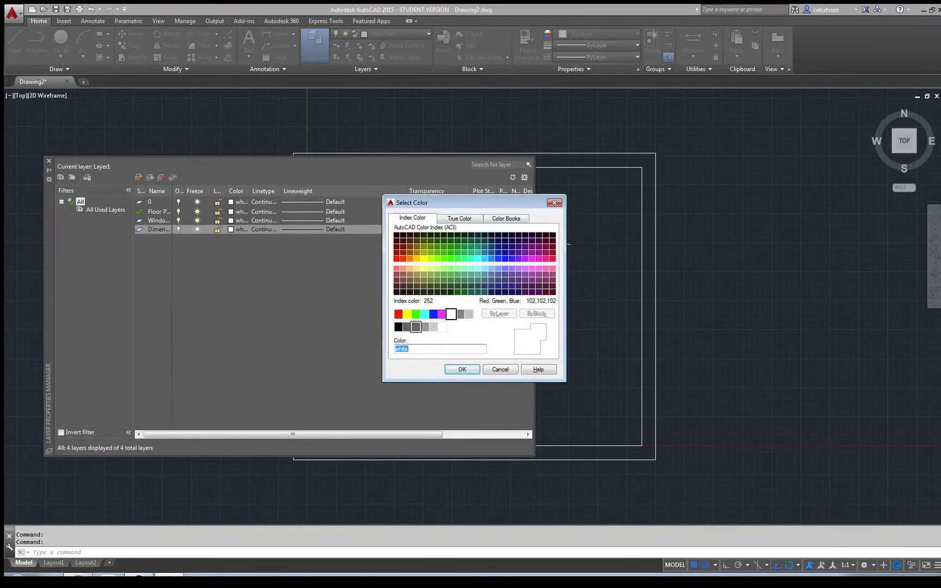
click(416, 327)
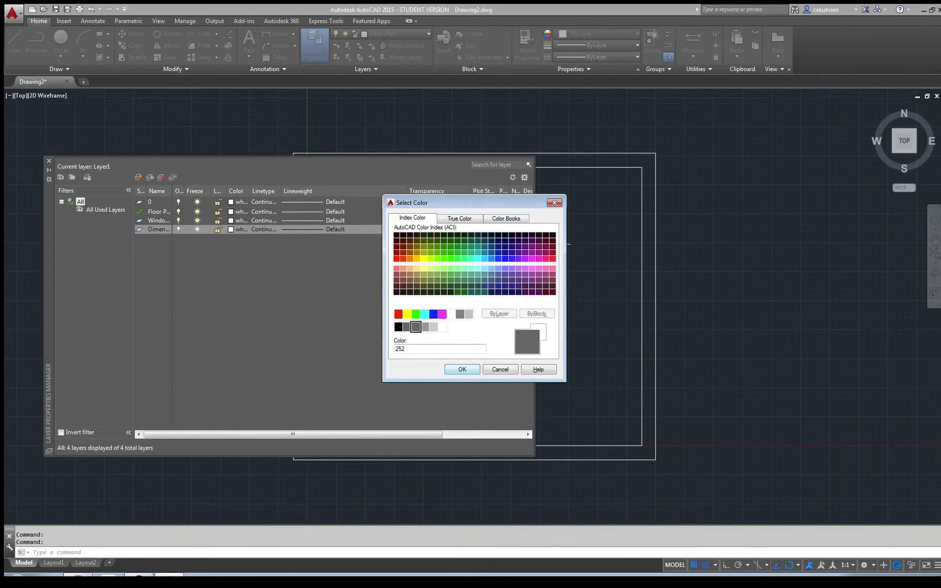
click(464, 369)
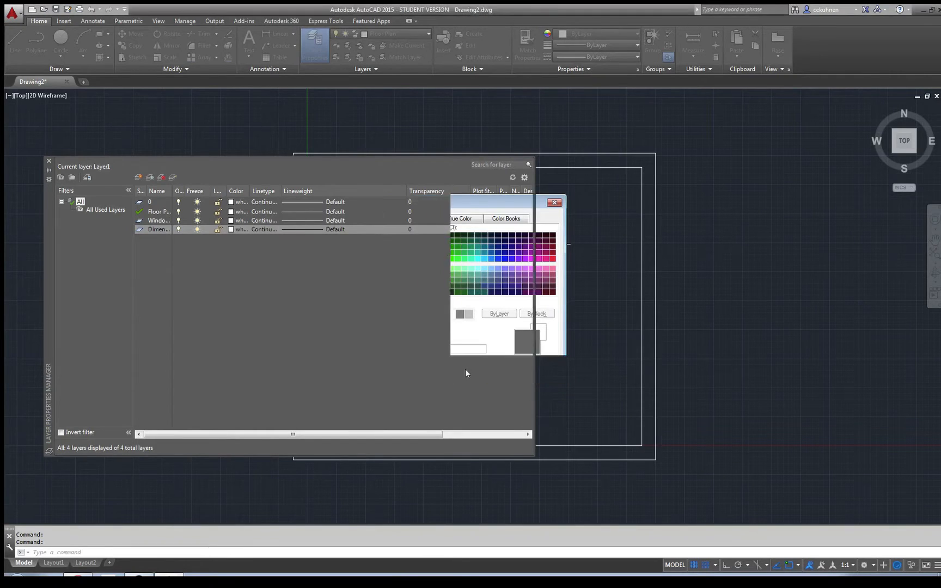
click(232, 220)
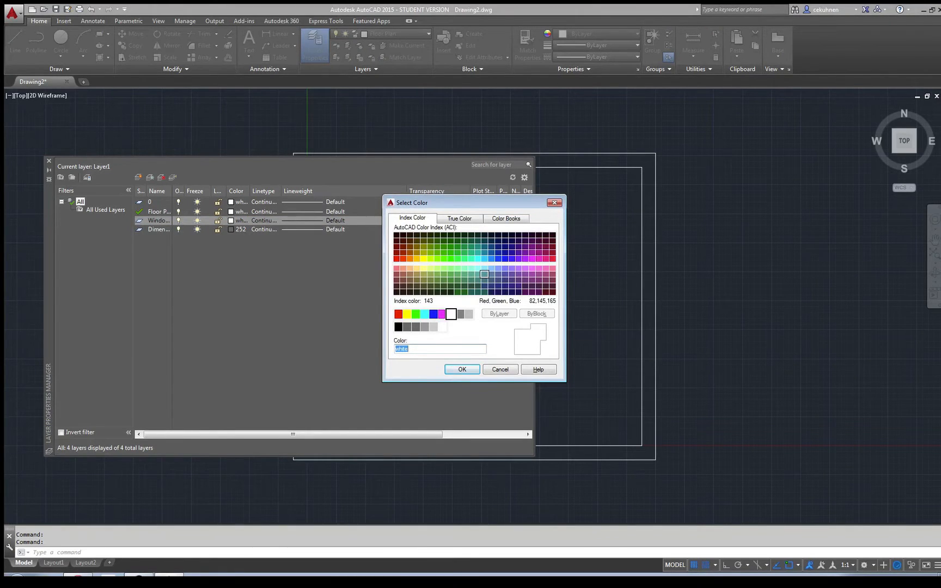
click(484, 274)
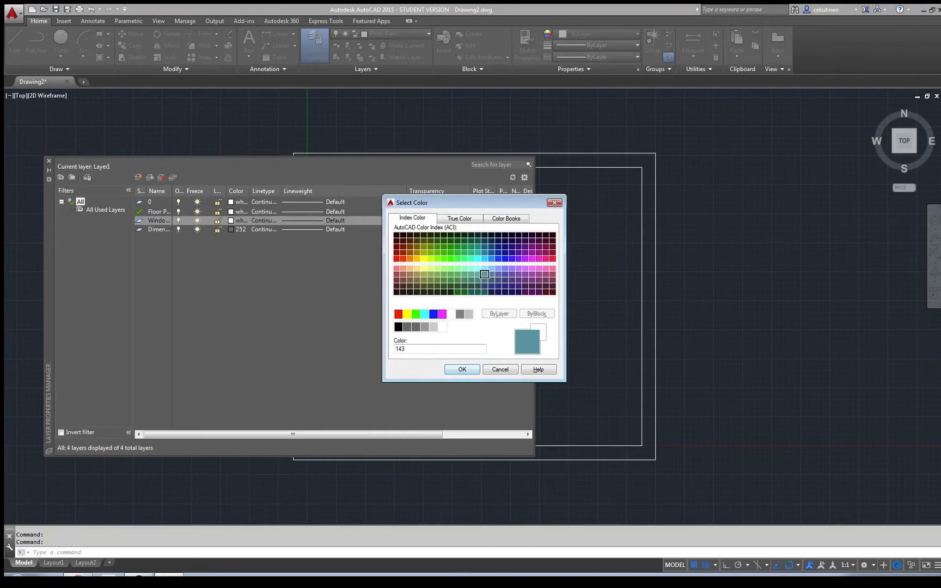
click(462, 369)
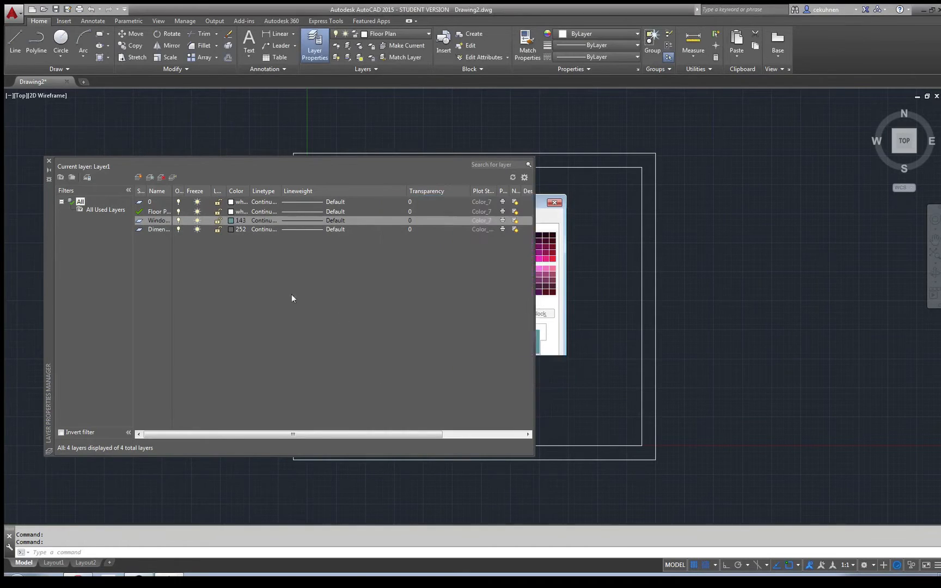
- Add a new layer named Furniture with color 85 and close the Layer Properties Manager
click(139, 178)
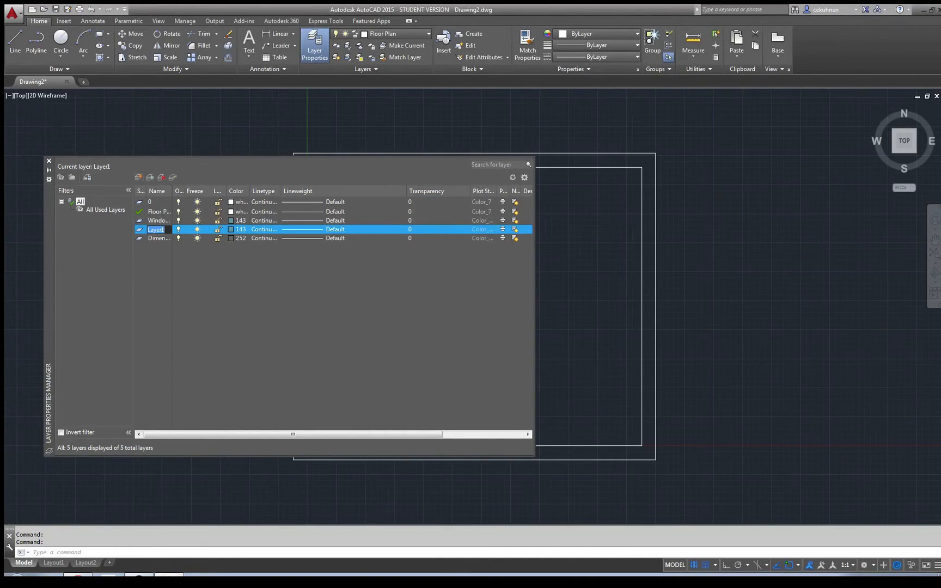
text(Furn)
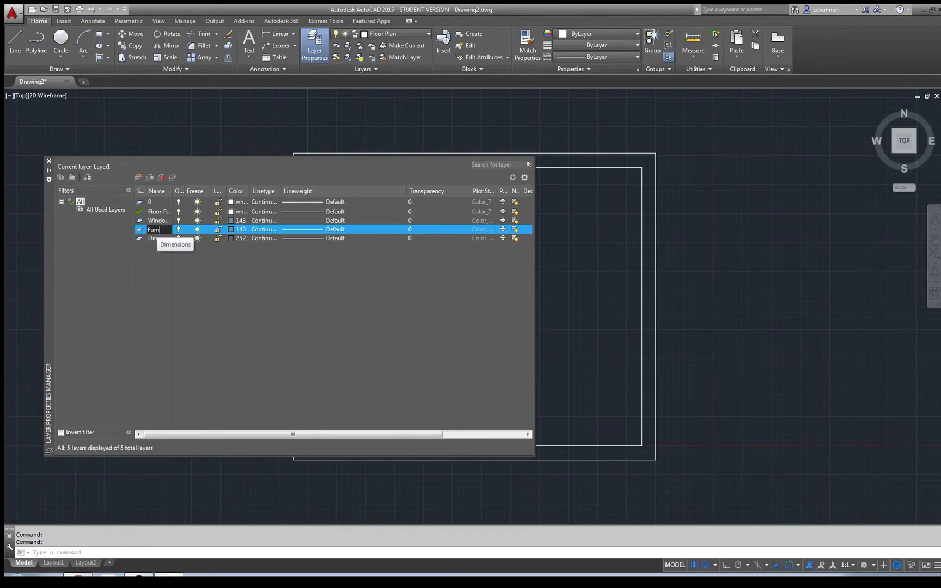
text(iture)
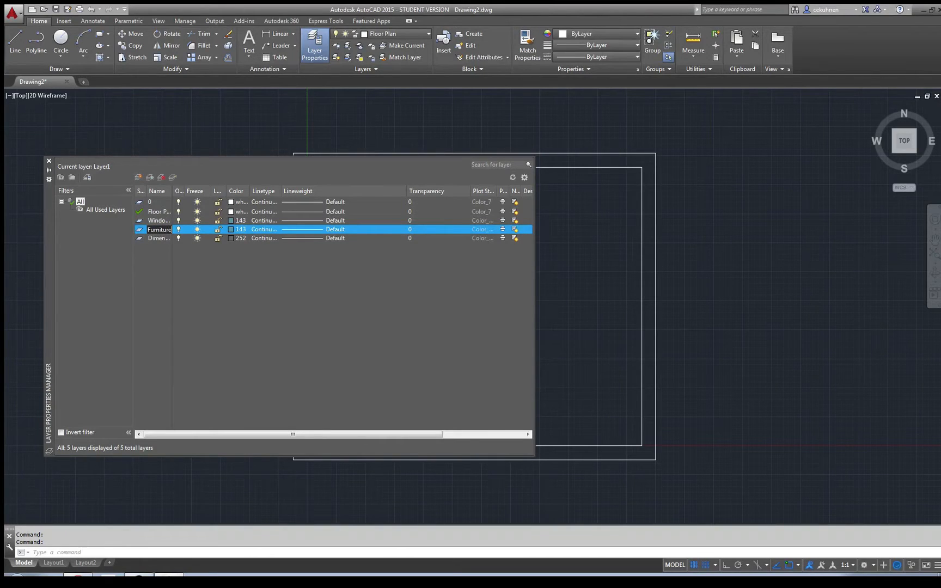
click(231, 229)
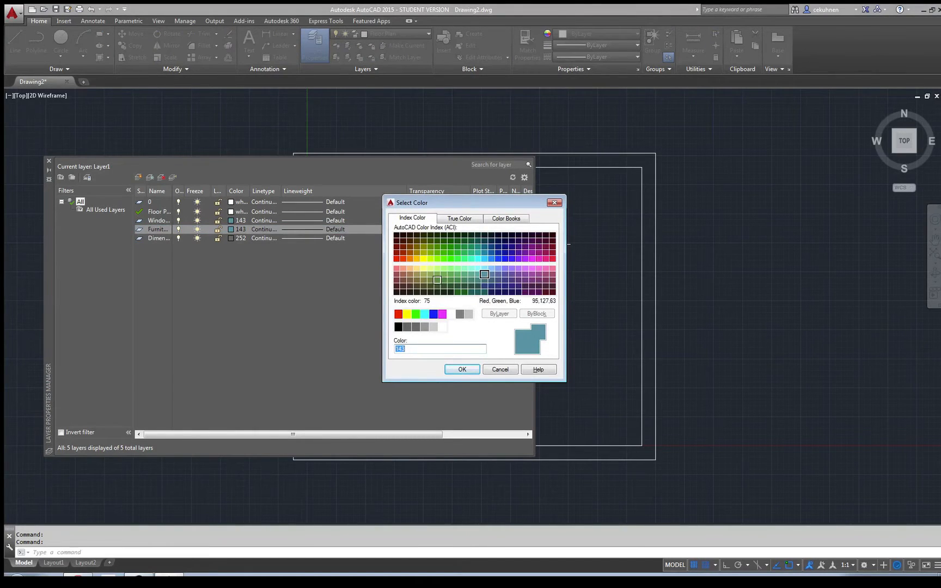
click(444, 280)
click(462, 369)
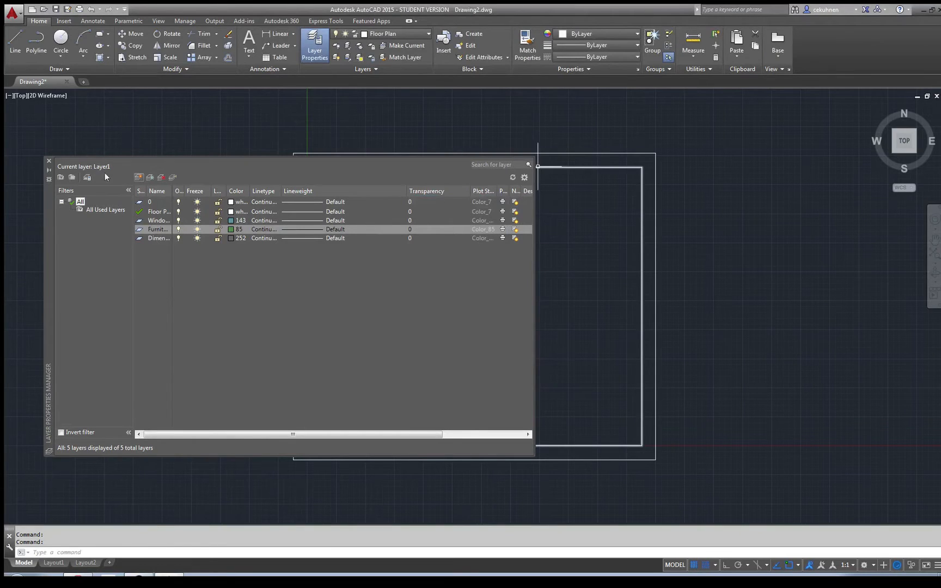
click(48, 161)
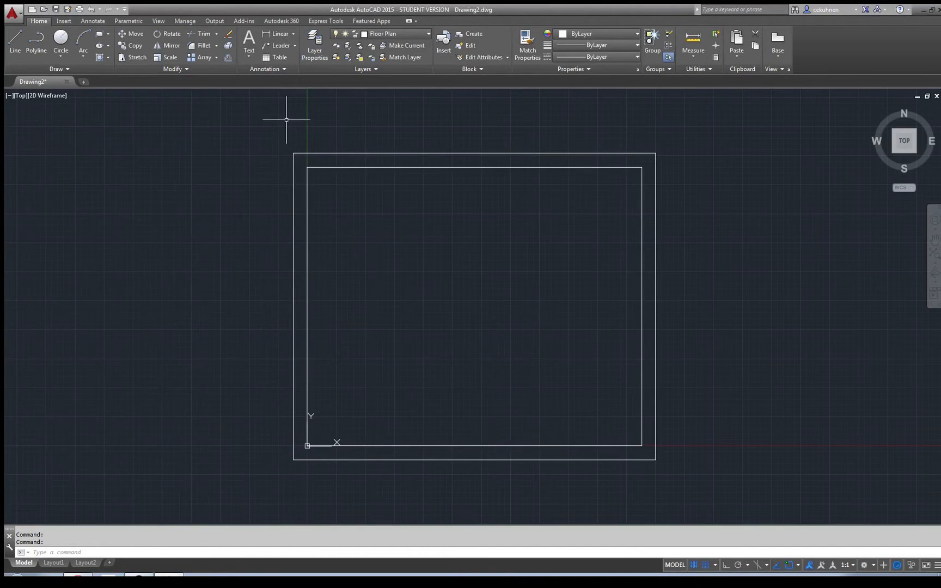
- Switch the current layer to Furniture, Windows + Doors and Dimensions in turn
click(418, 33)
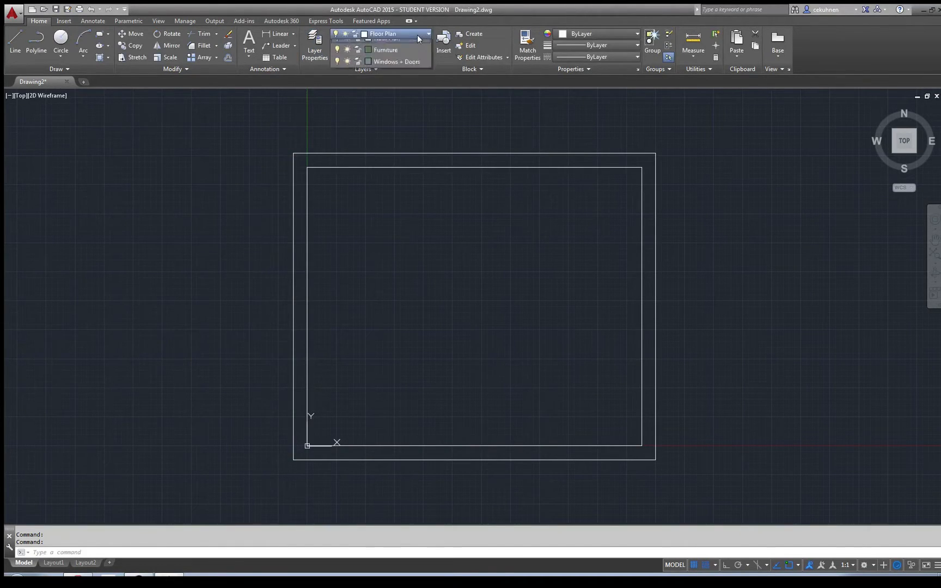
click(396, 82)
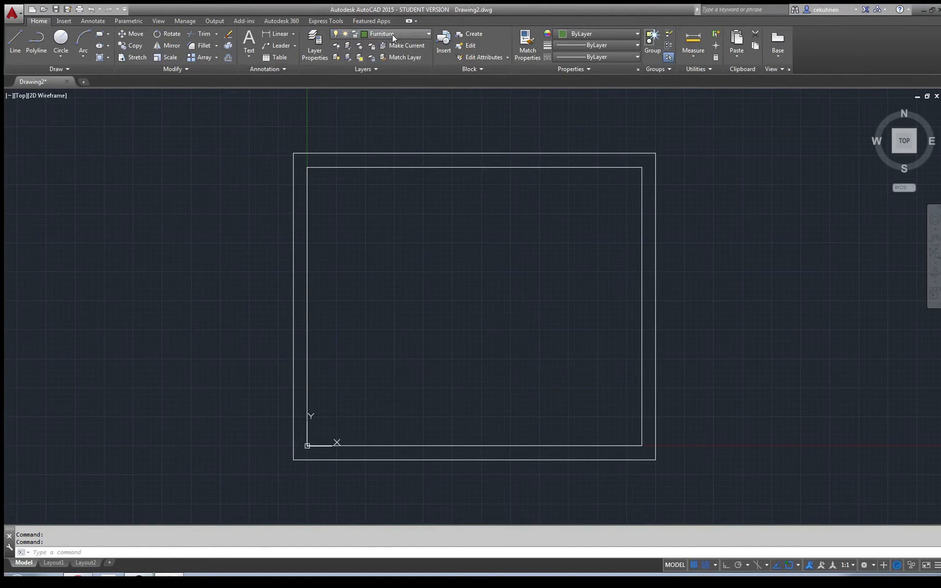
click(392, 34)
click(390, 94)
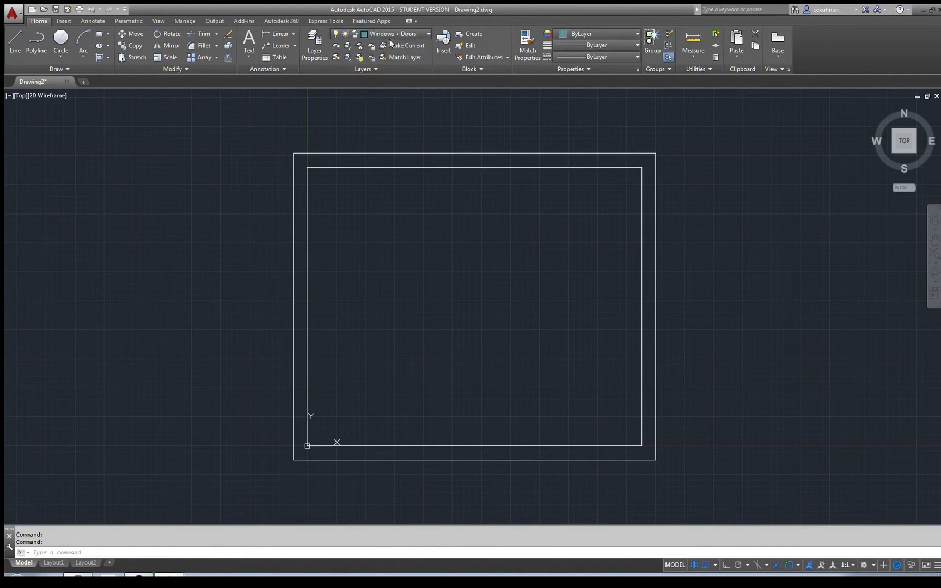
click(388, 37)
click(387, 59)
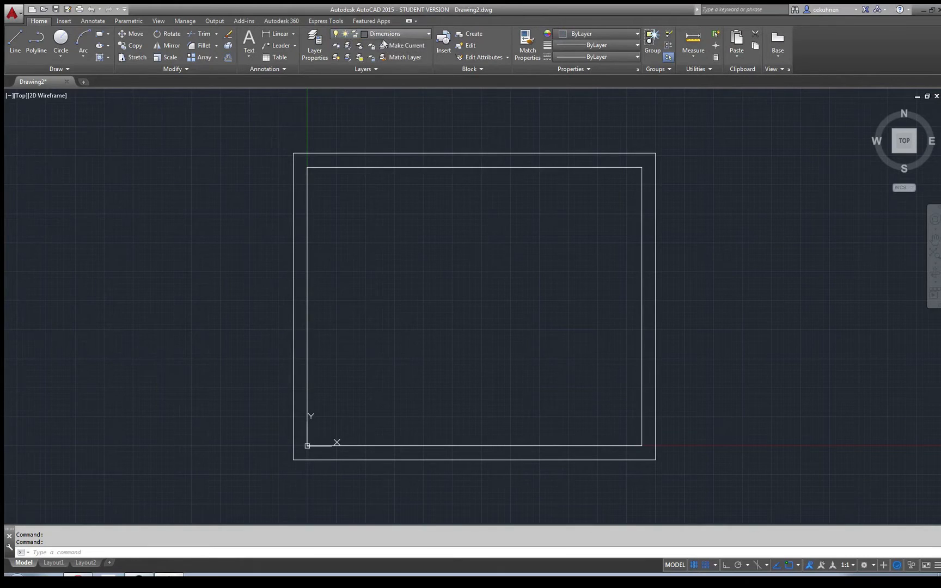
click(383, 35)
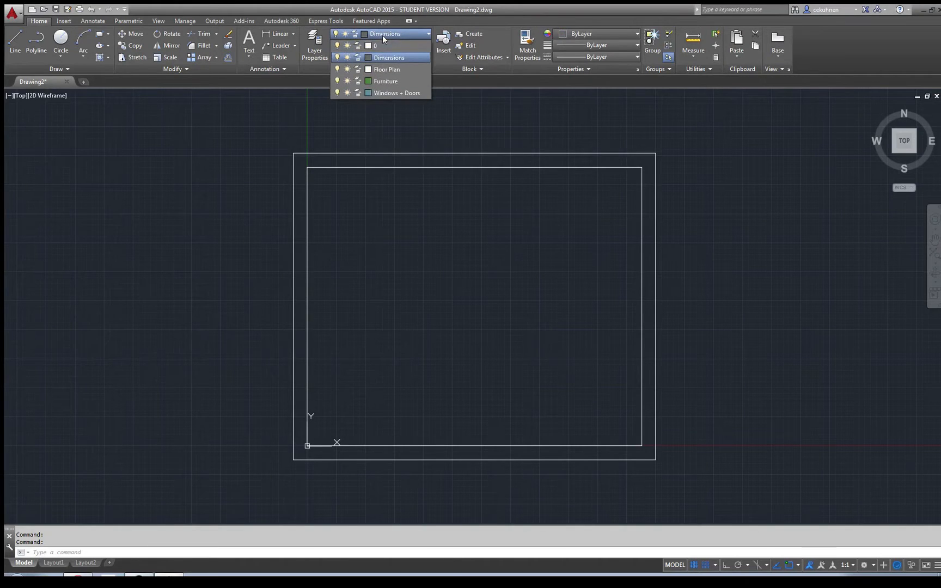
click(348, 145)
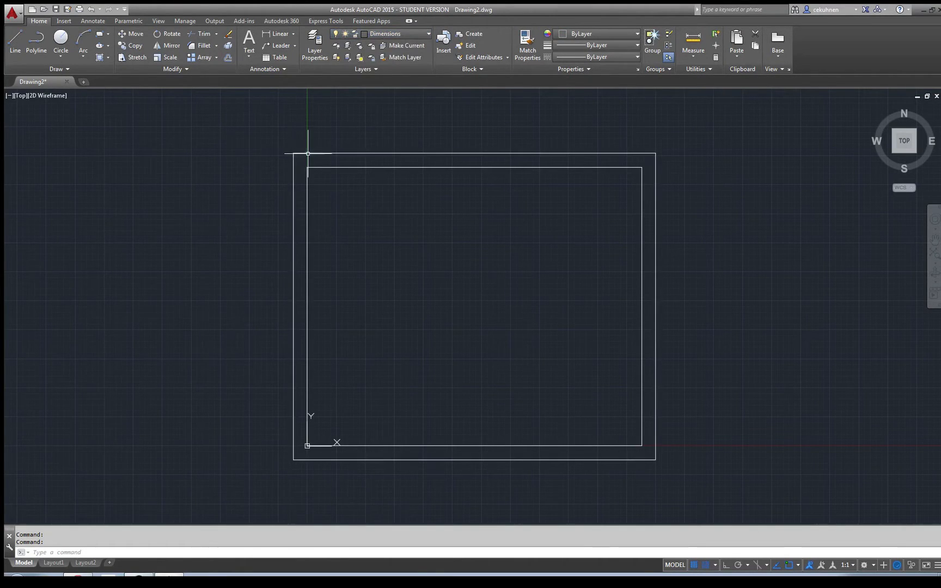
- Select the outer and inner wall rectangles to check which layer they are on
click(308, 153)
click(319, 164)
click(322, 163)
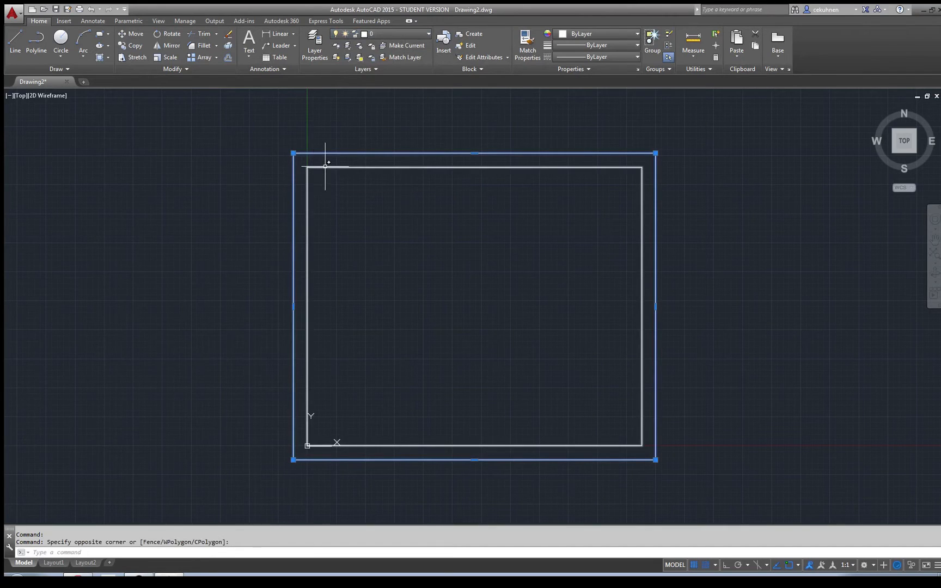
click(325, 165)
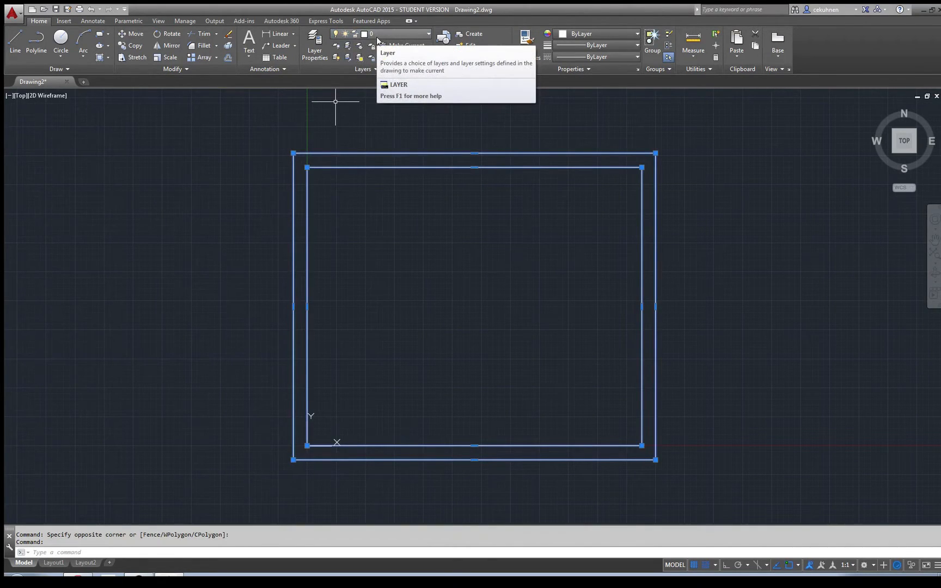
- Reopen the Layer Properties Manager and make Floor Plan the current layer
click(309, 48)
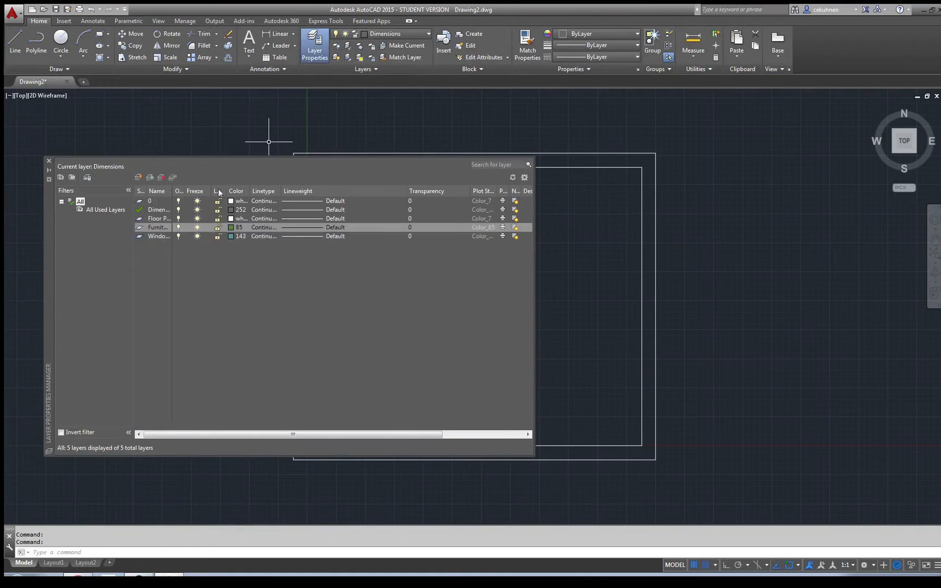
click(141, 218)
double_click(140, 219)
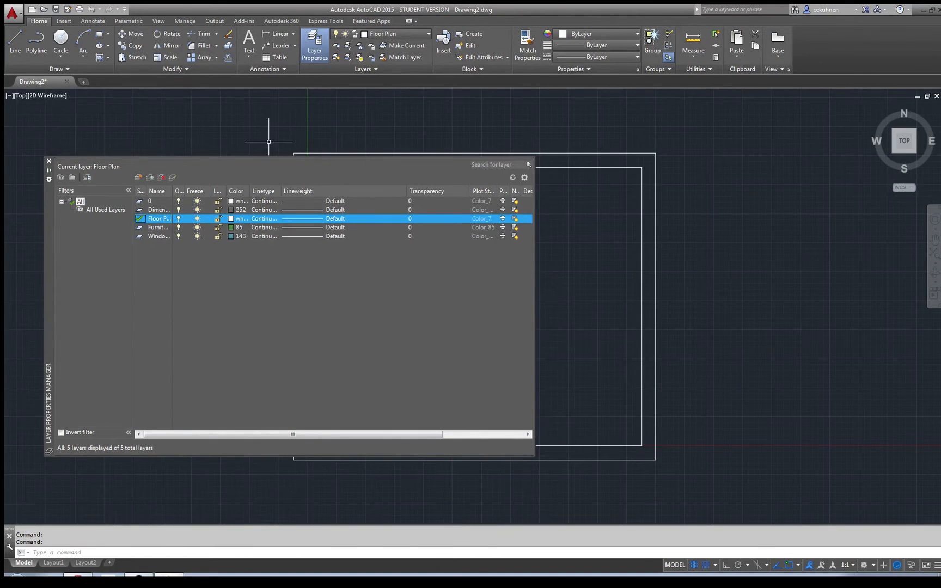
- Move the outer and inner wall rectangles to the current Floor Plan layer with Change to Current Layer
click(590, 153)
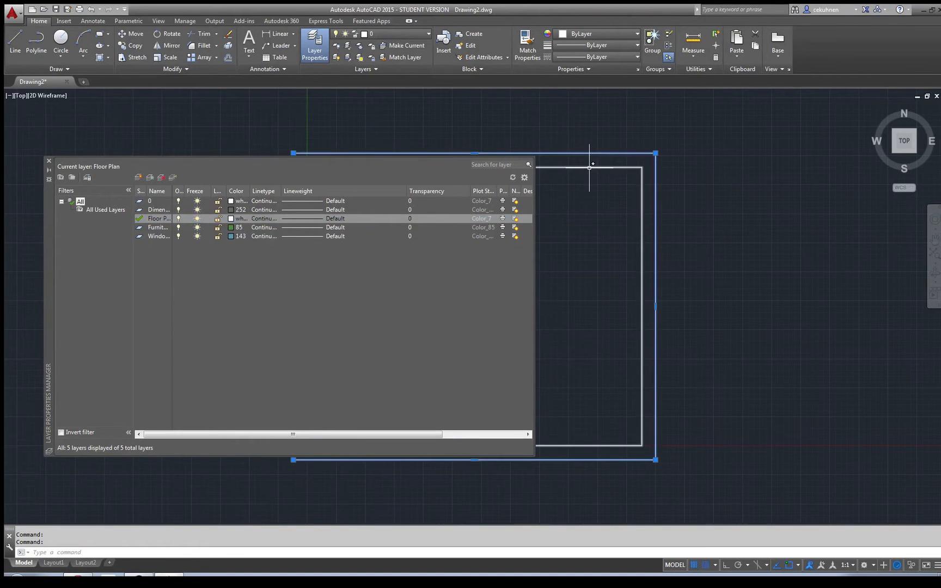
click(589, 168)
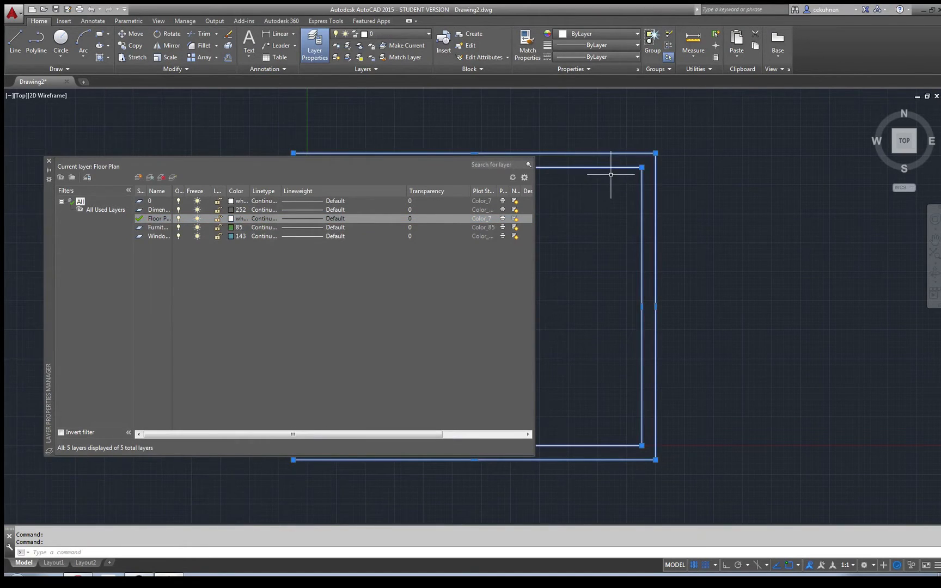
click(370, 69)
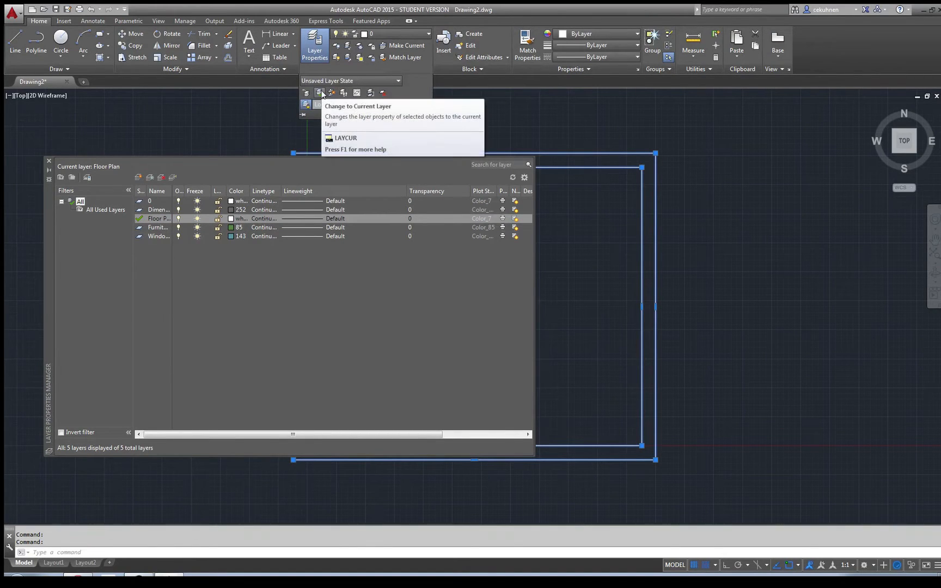
click(320, 93)
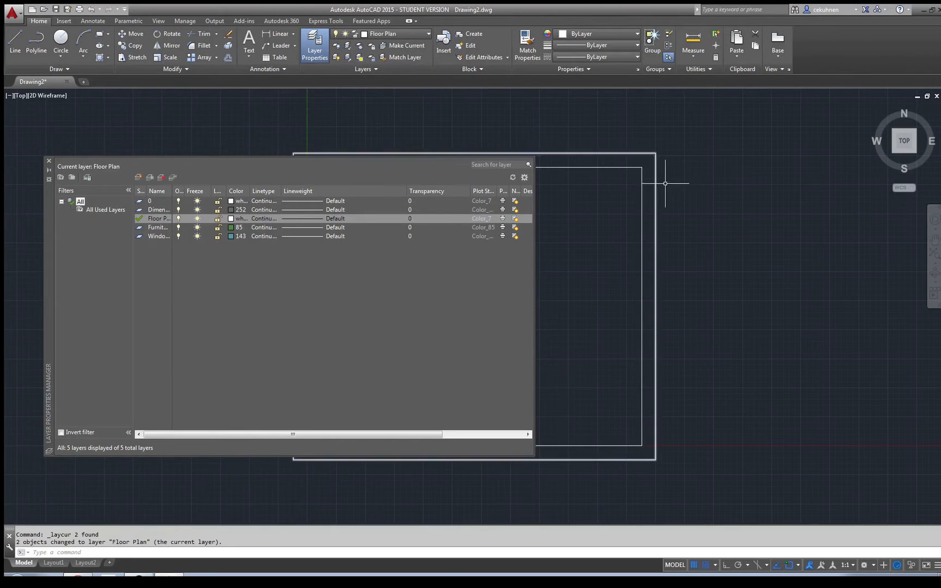
- Try color 10 (red) on the Floor Plan layer and set the layer's color back to white
click(232, 219)
click(397, 259)
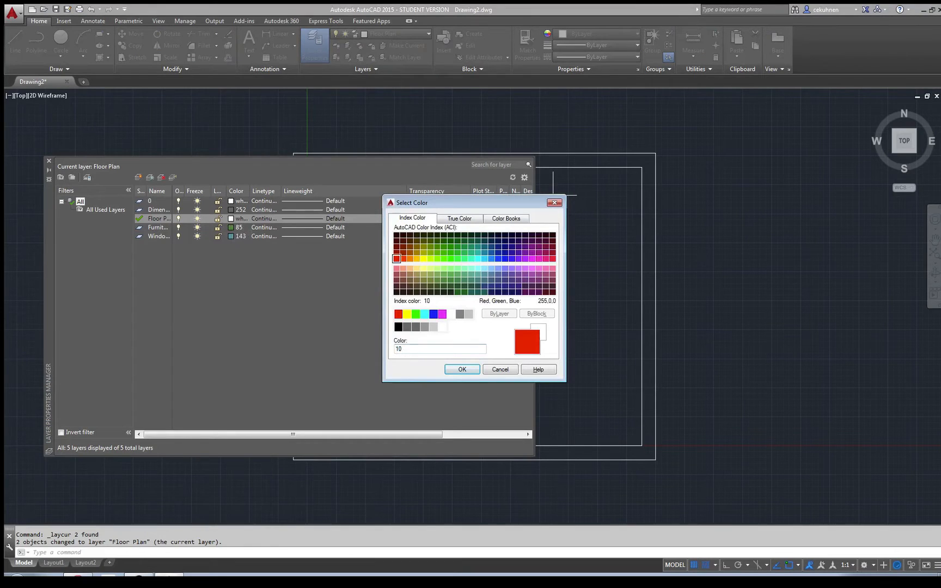
click(461, 369)
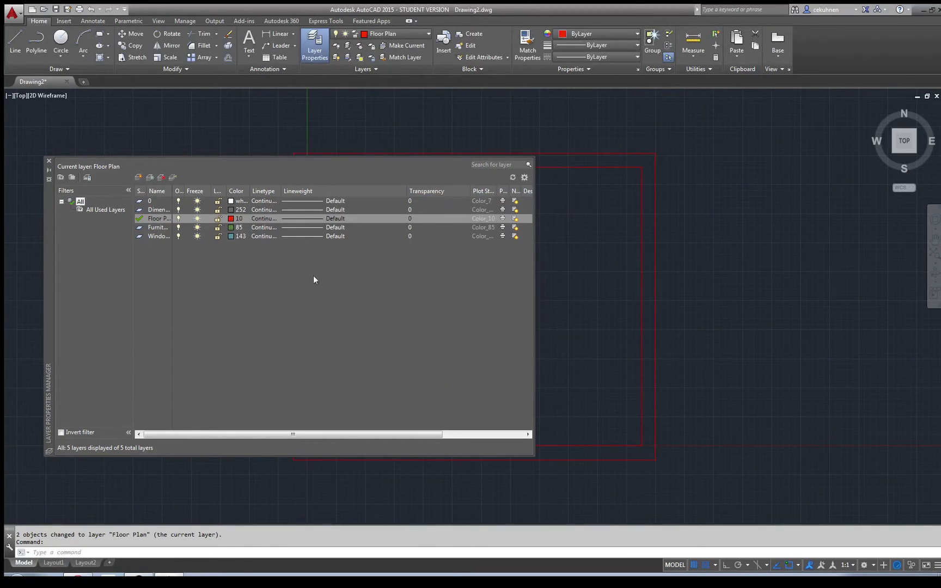
click(236, 218)
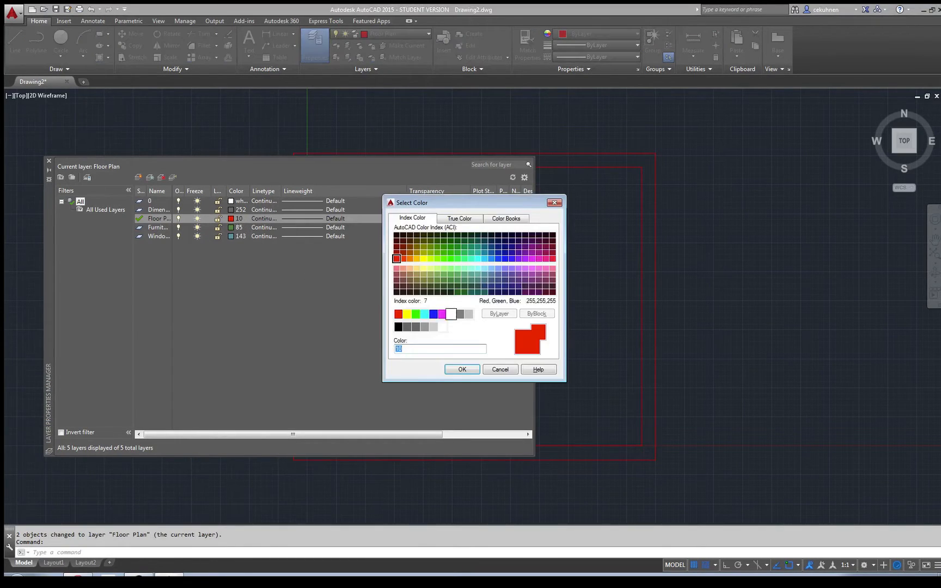
click(451, 314)
click(469, 370)
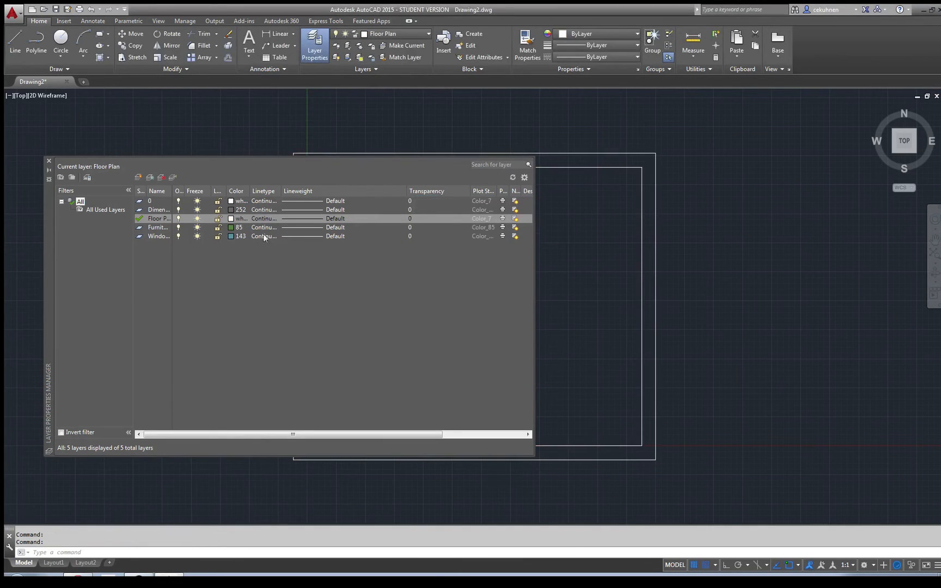
- Close the layer manager and check the layer assignment of both wall rectangles in their object properties, keeping Floor Plan chosen
click(49, 160)
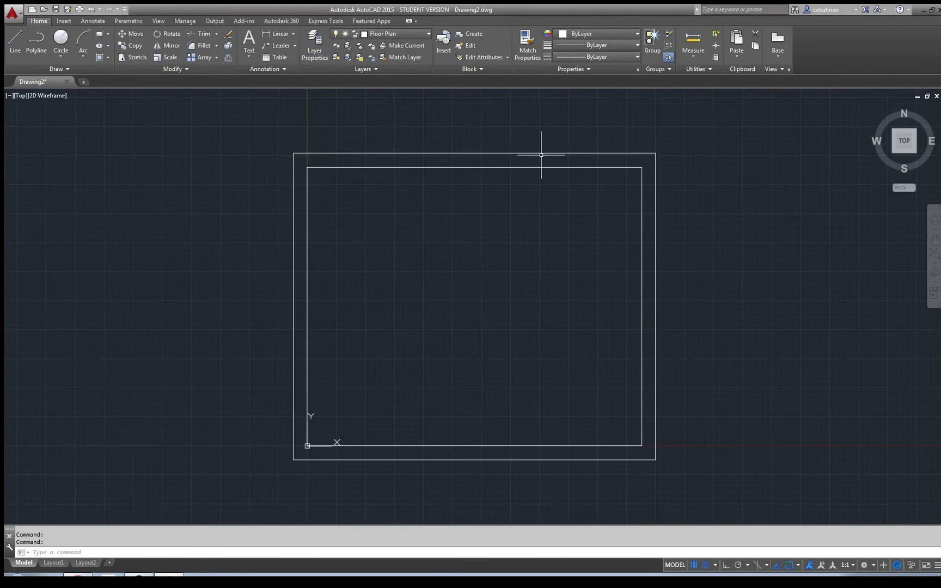
click(542, 154)
click(541, 166)
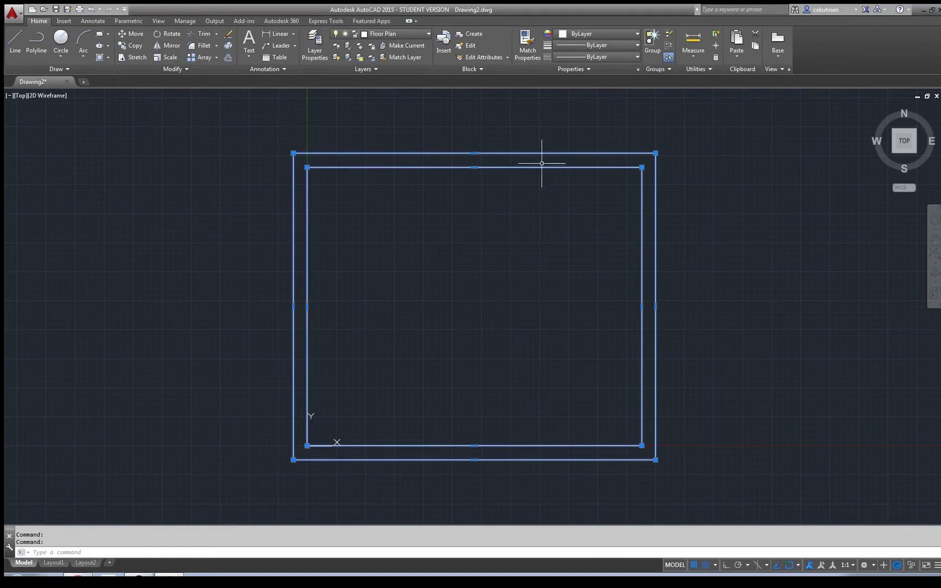
click(578, 70)
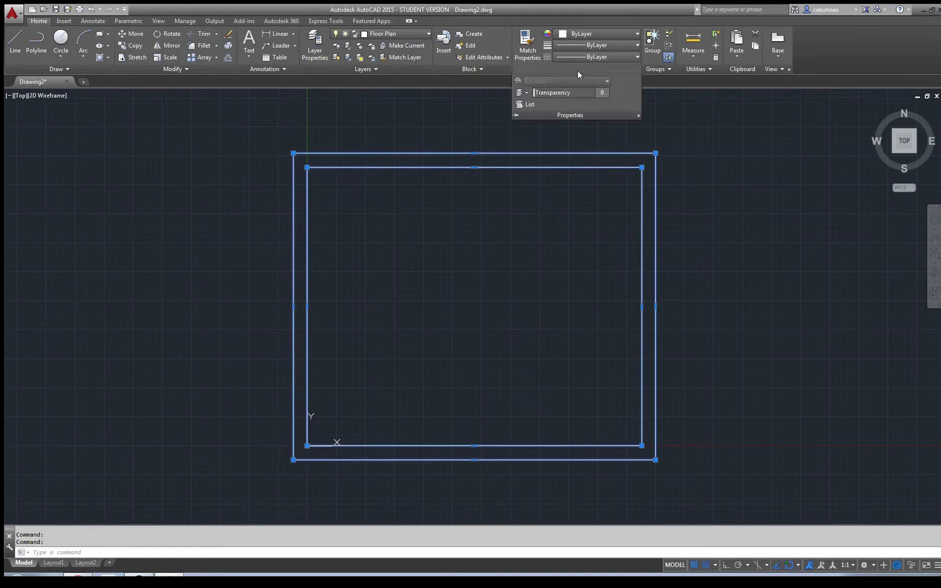
click(638, 115)
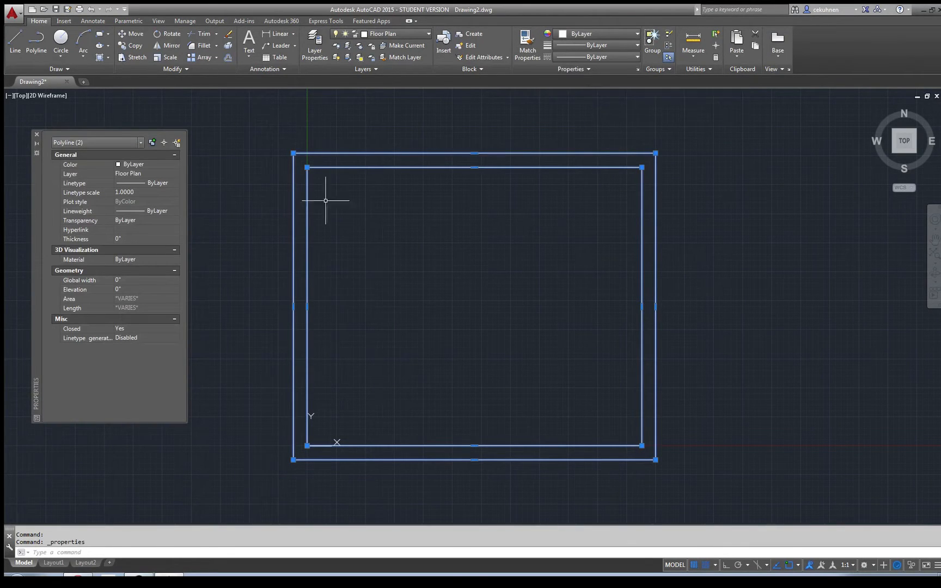
click(132, 174)
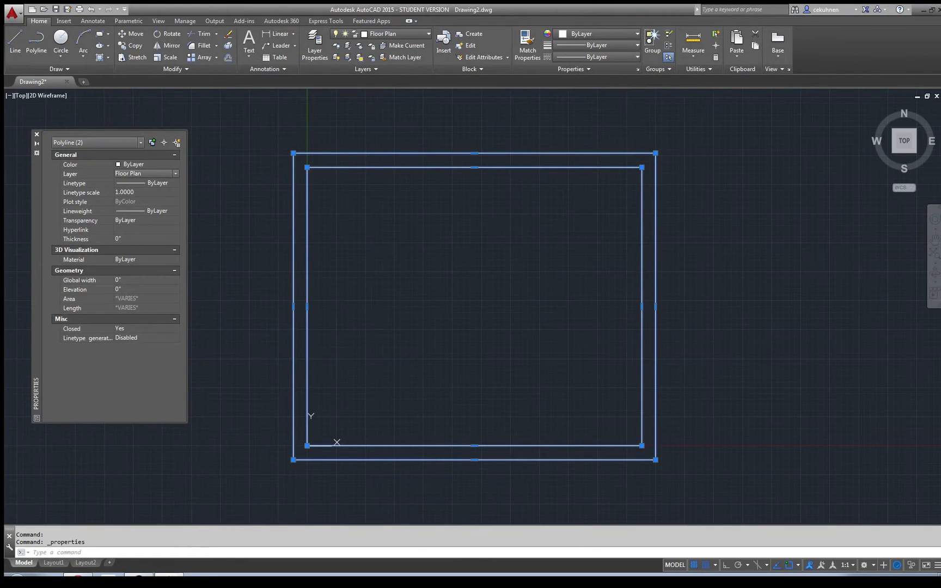
click(176, 174)
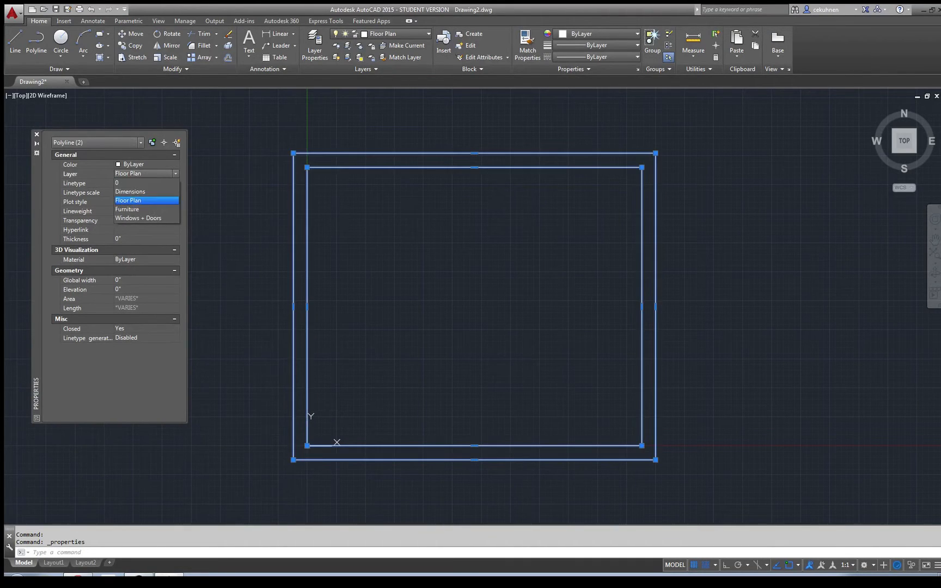
click(142, 200)
key(Escape)
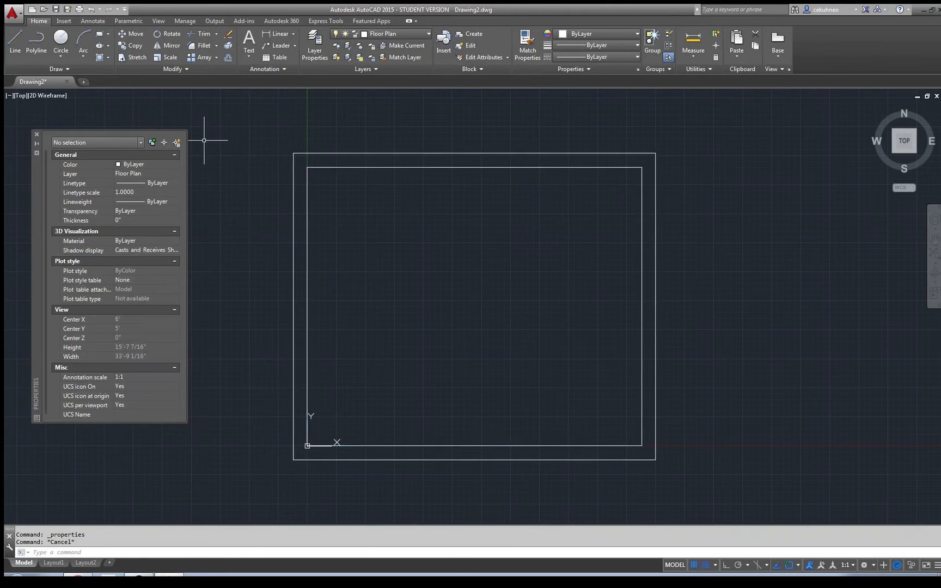
click(37, 133)
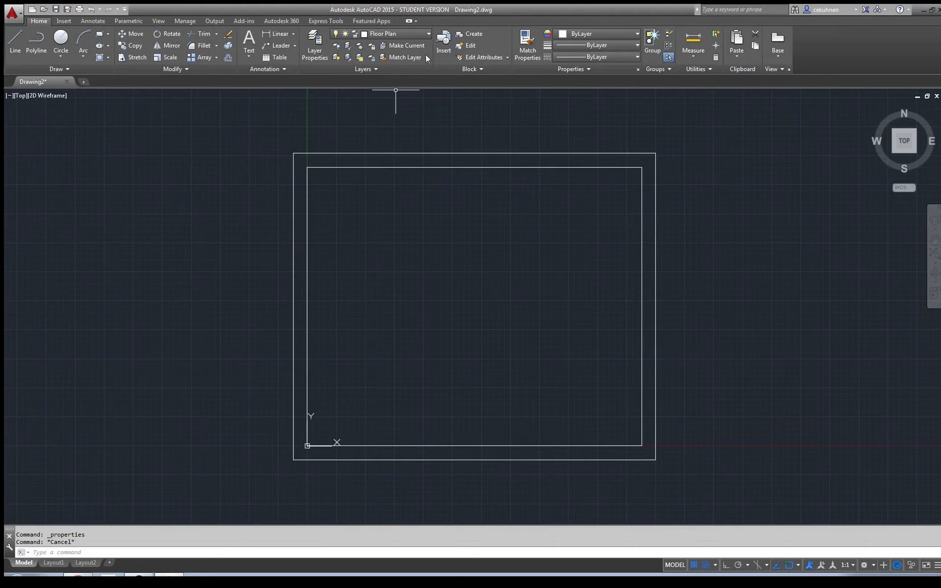
- Make Dimensions the current layer and place a horizontal linear dimension above the room between the inner wall's upper corners
click(429, 35)
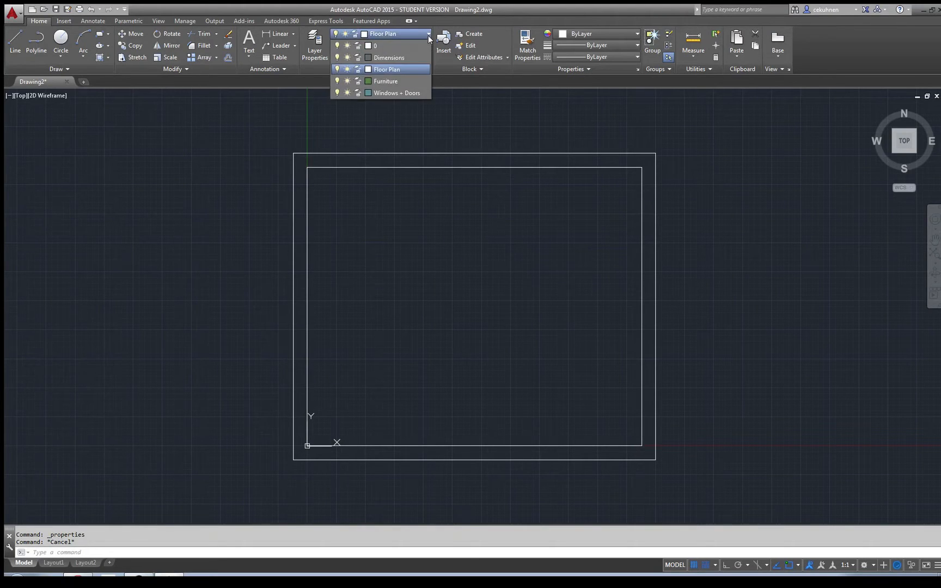
click(399, 58)
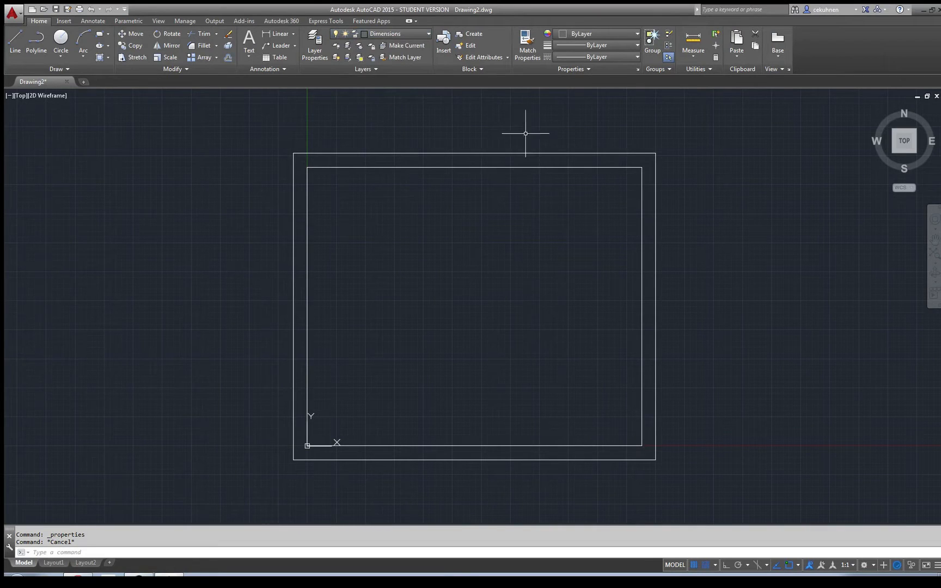
scroll(545, 132, down, 5)
scroll(582, 128, up, 4)
scroll(581, 121, down, 2)
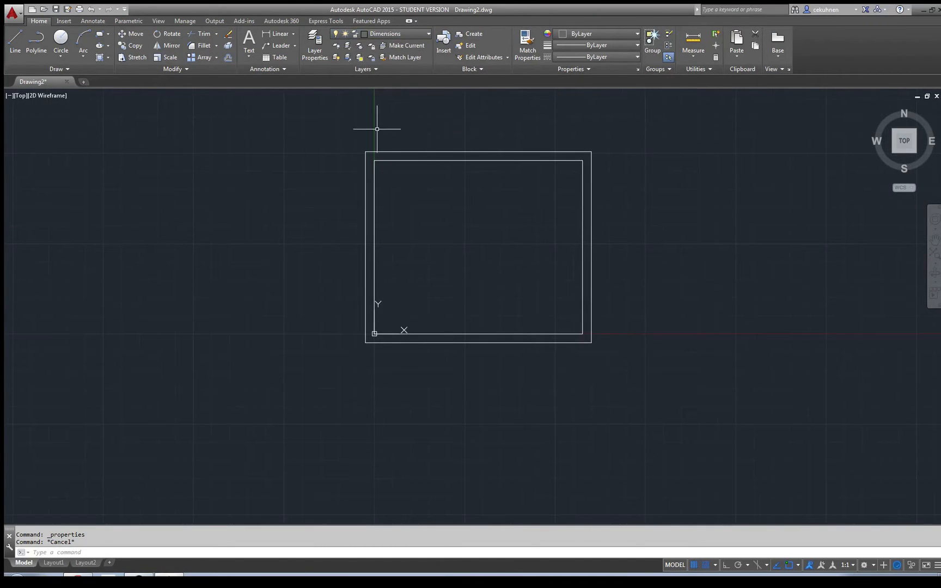
click(267, 34)
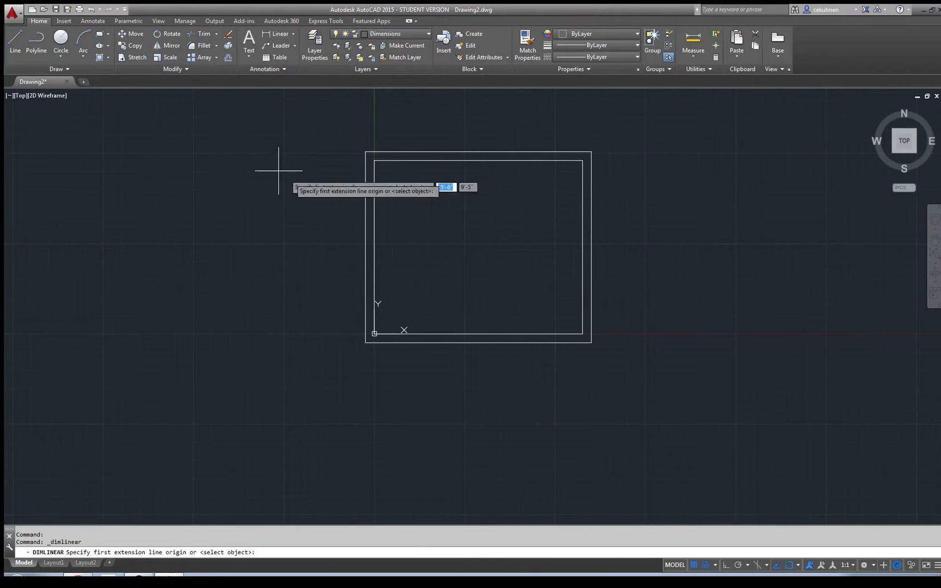
click(374, 161)
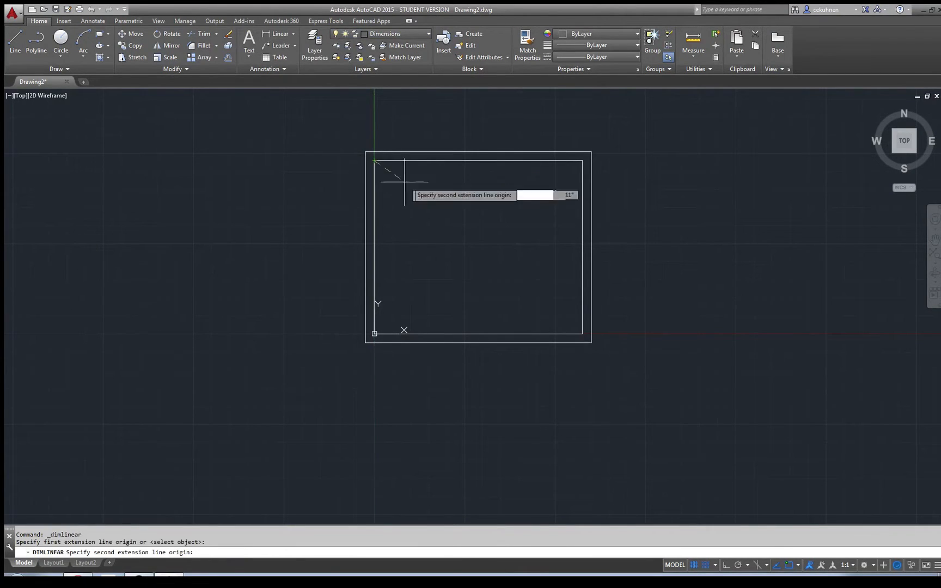
click(583, 159)
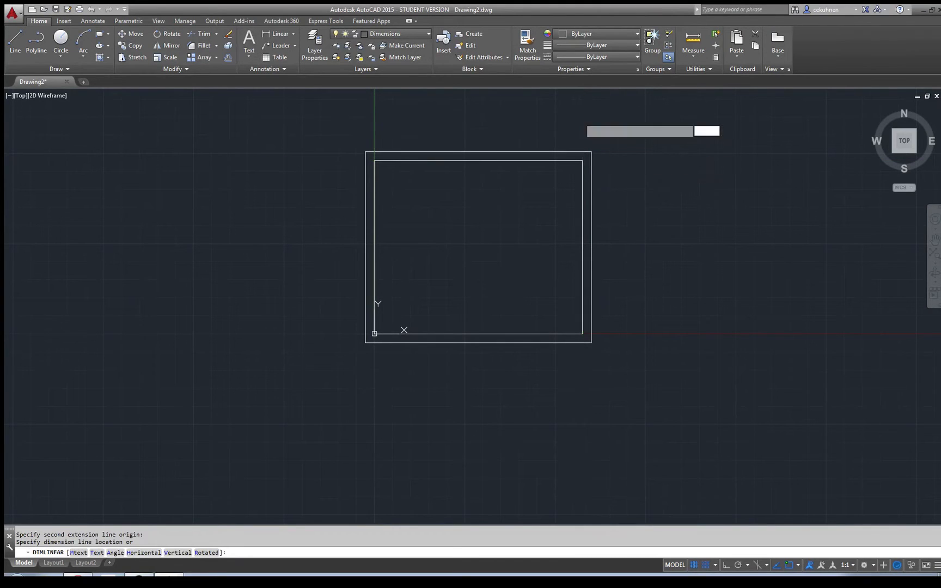
click(582, 118)
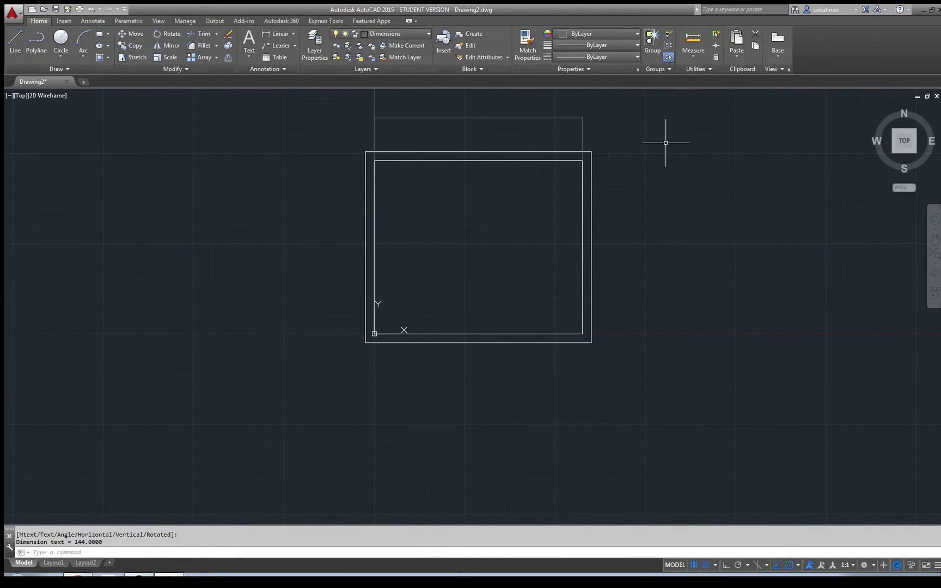
- Add a vertical linear dimension outside the right wall between the inner rectangle's upper and lower right corners
key(Return)
click(583, 160)
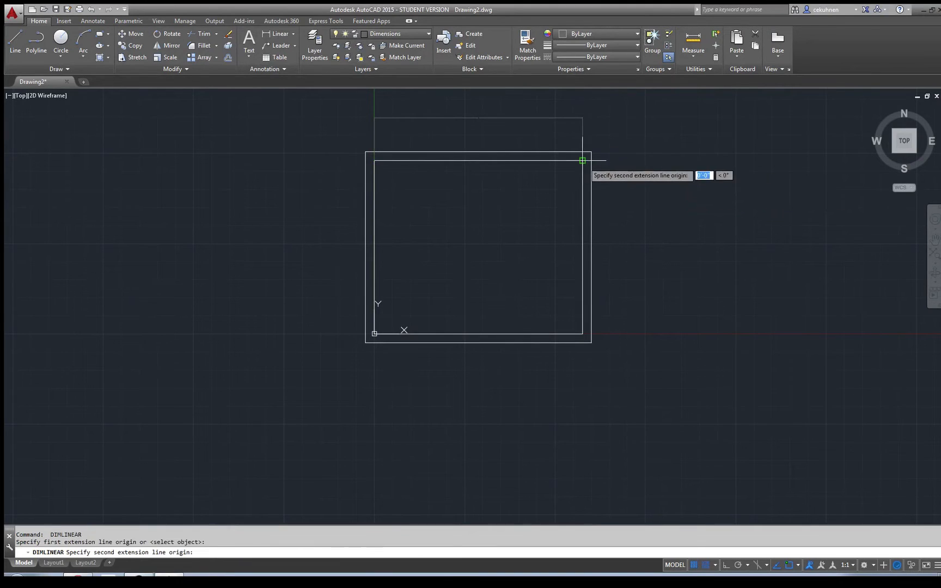
click(583, 334)
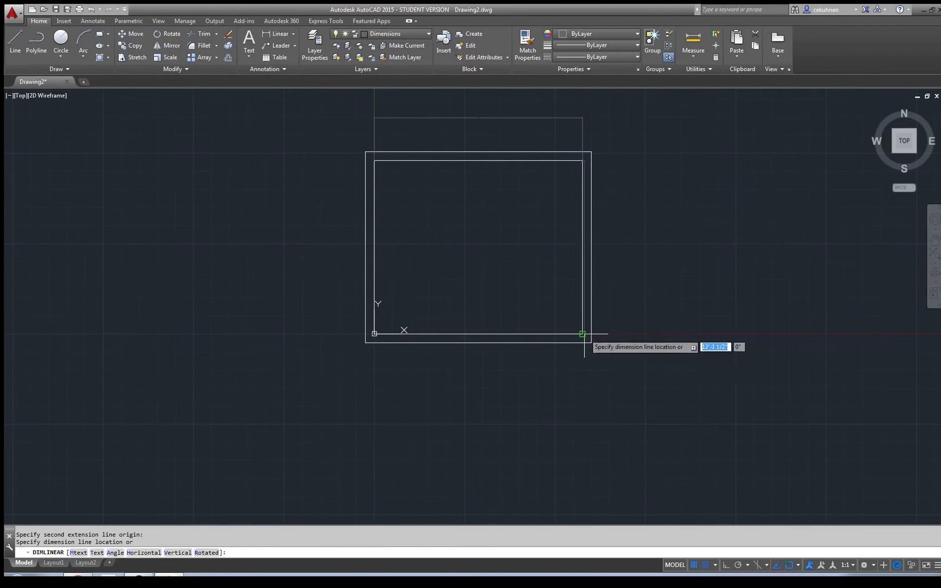
click(626, 330)
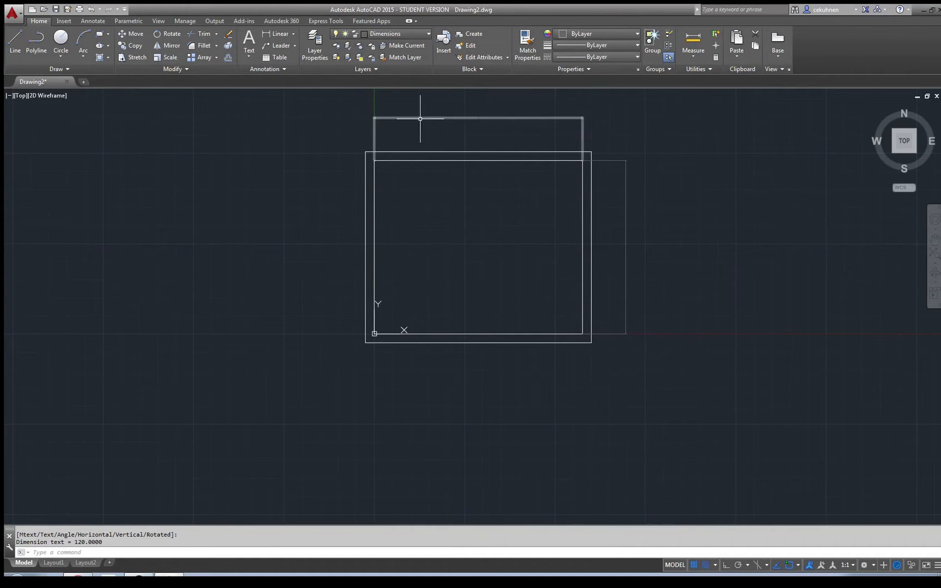
- Examine the two new dimensions up close and look through the available annotation and dimension styles
scroll(762, 158, down, 3)
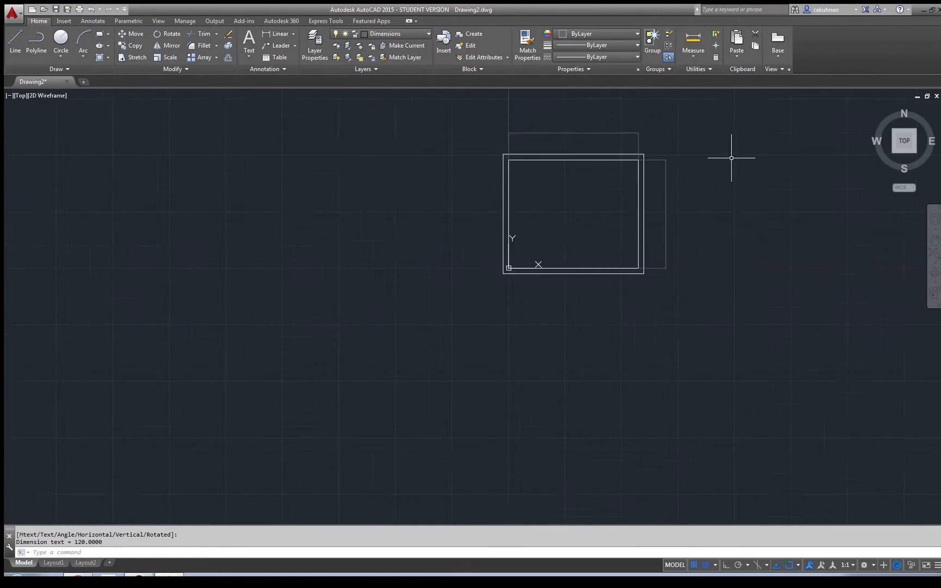
scroll(490, 311, up, 3)
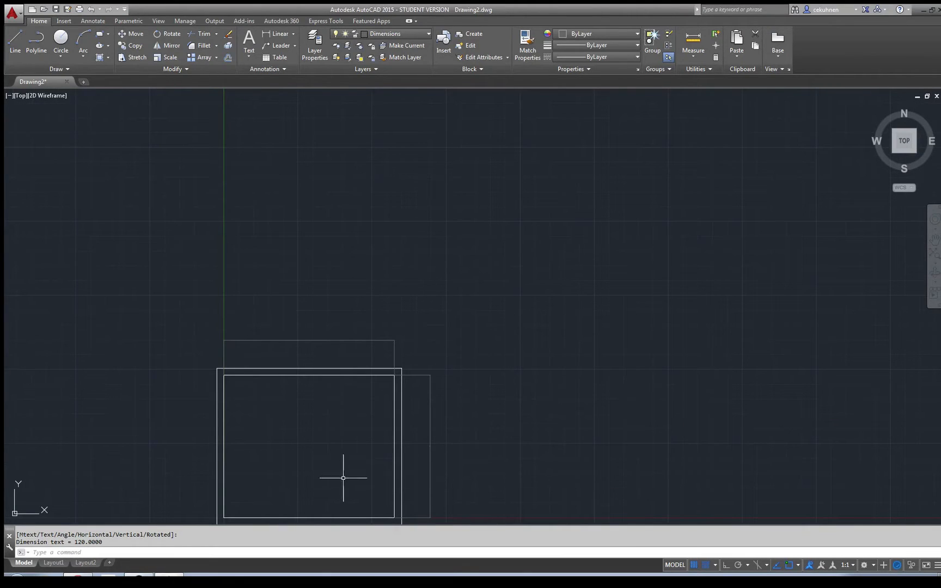
scroll(303, 480, up, 2)
scroll(304, 480, up, 2)
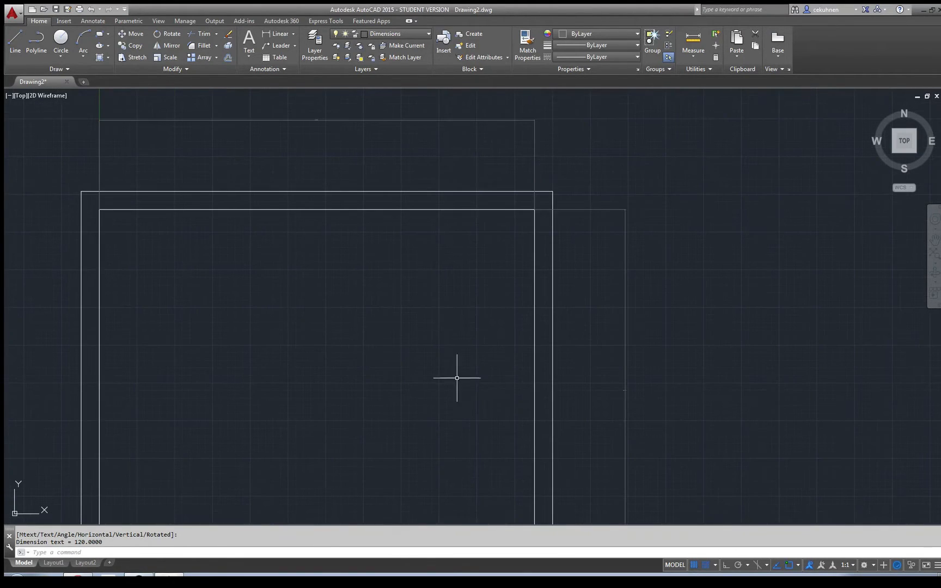
click(902, 143)
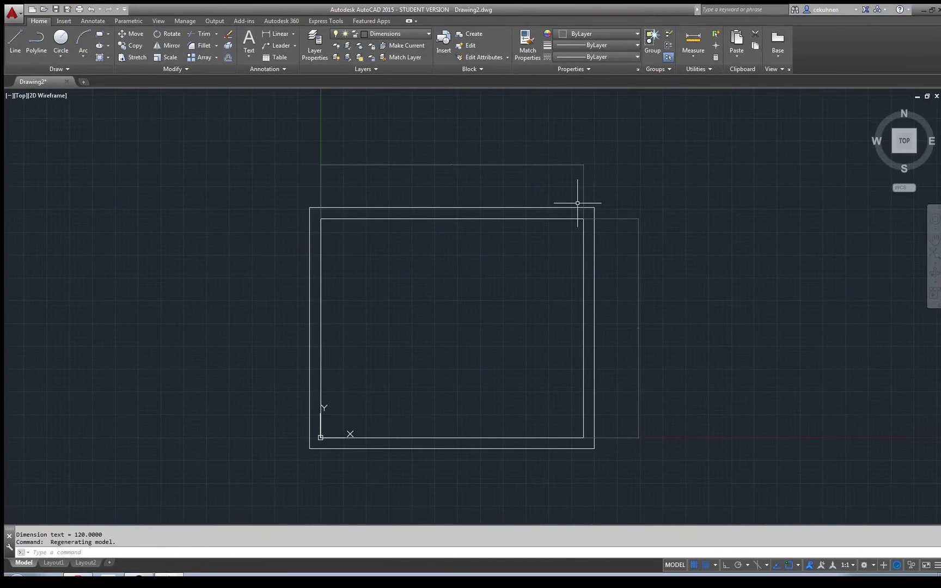
click(429, 33)
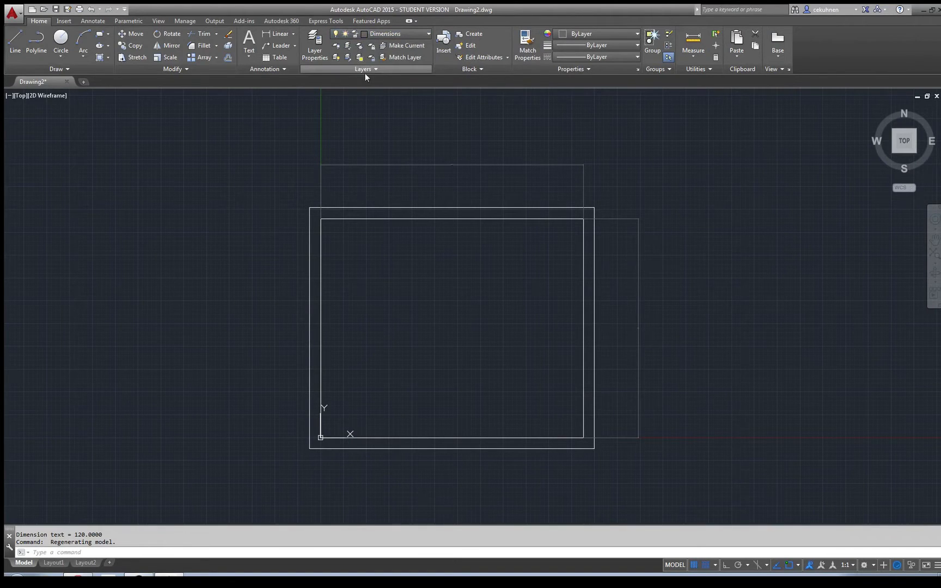
click(288, 69)
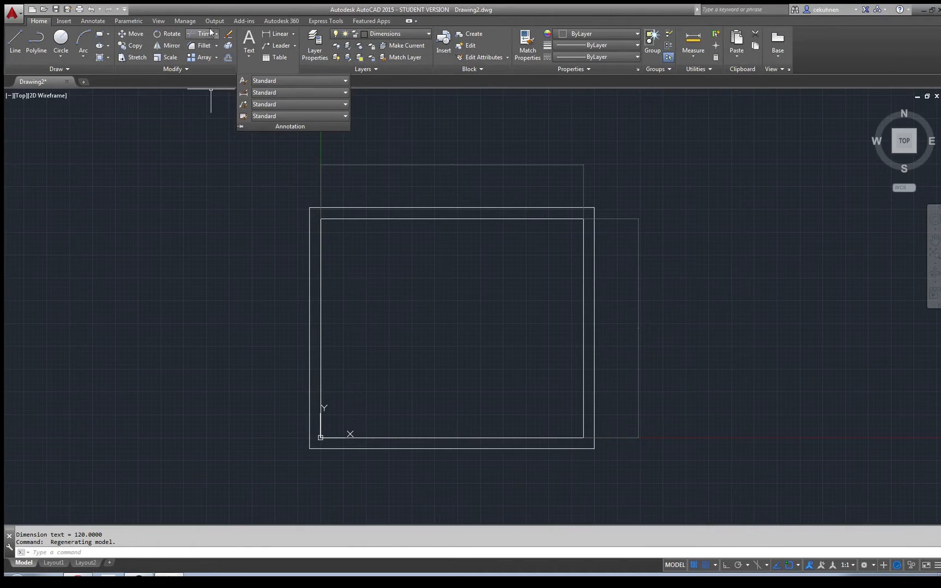
click(89, 23)
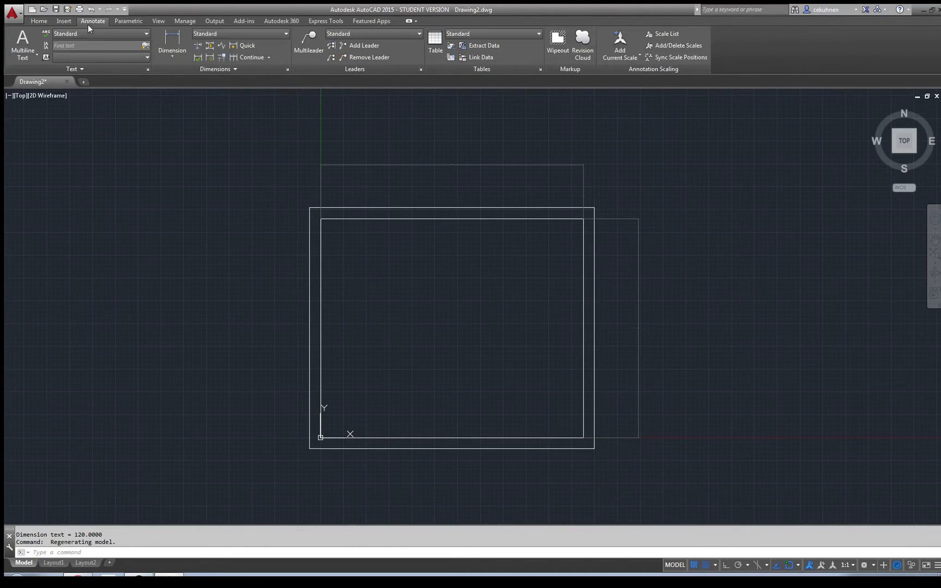
click(279, 36)
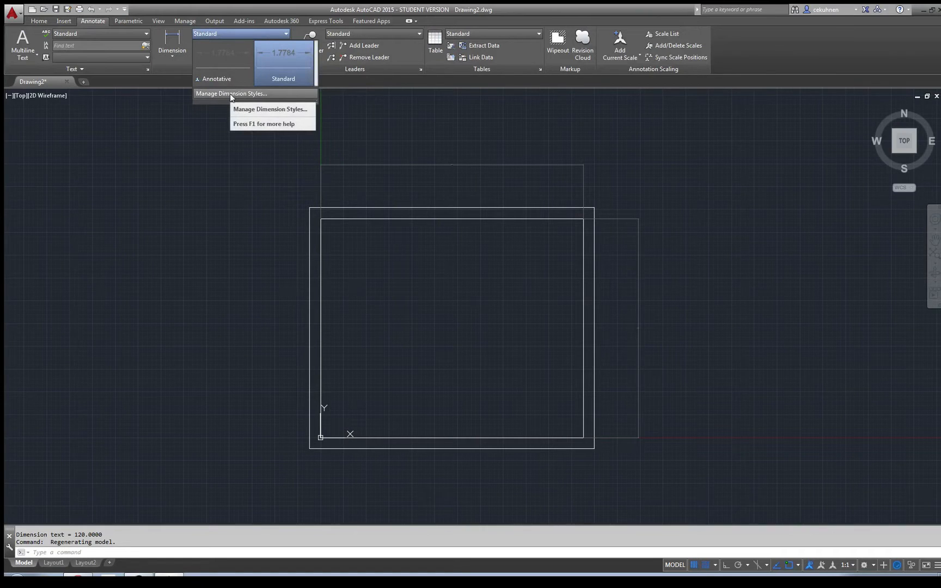
click(345, 139)
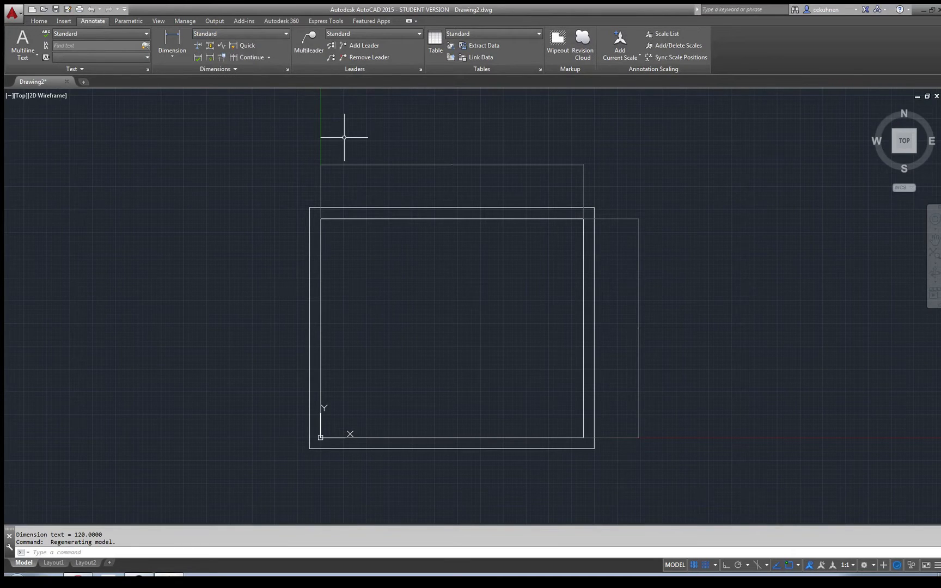
- Open the Standard dimension style for modification with DIMSTYLE and set its first and second arrowheads to Architectural tick
text(dimst)
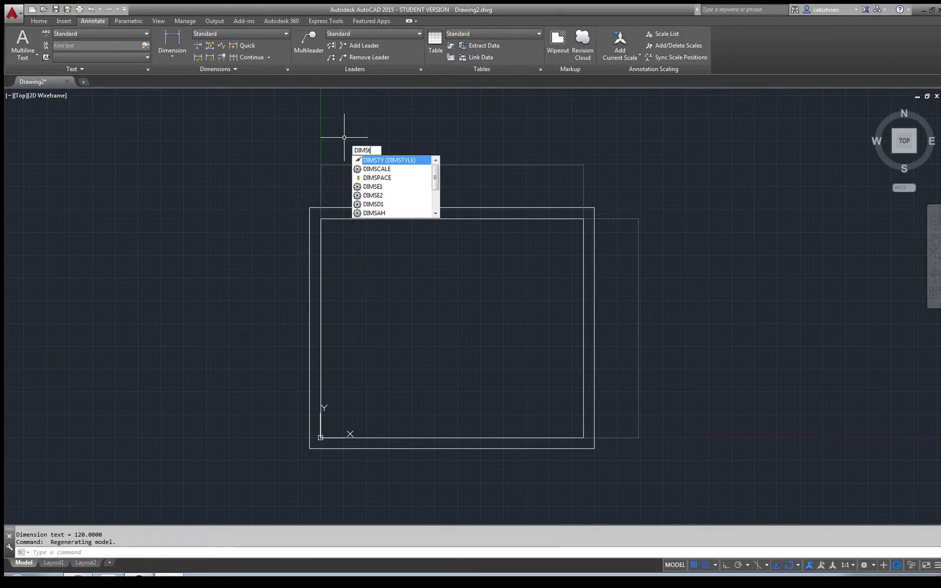
key(Return)
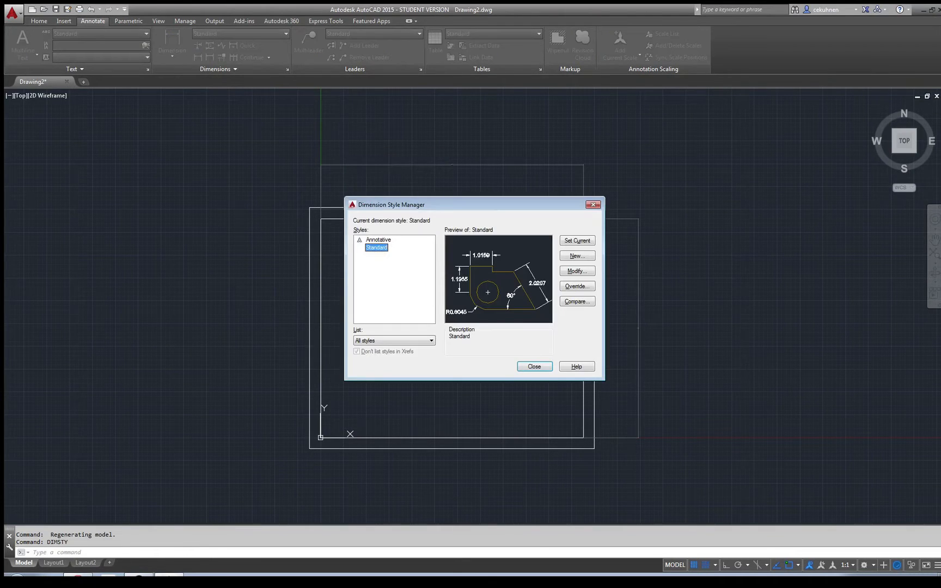
drag(403, 204, 99, 119)
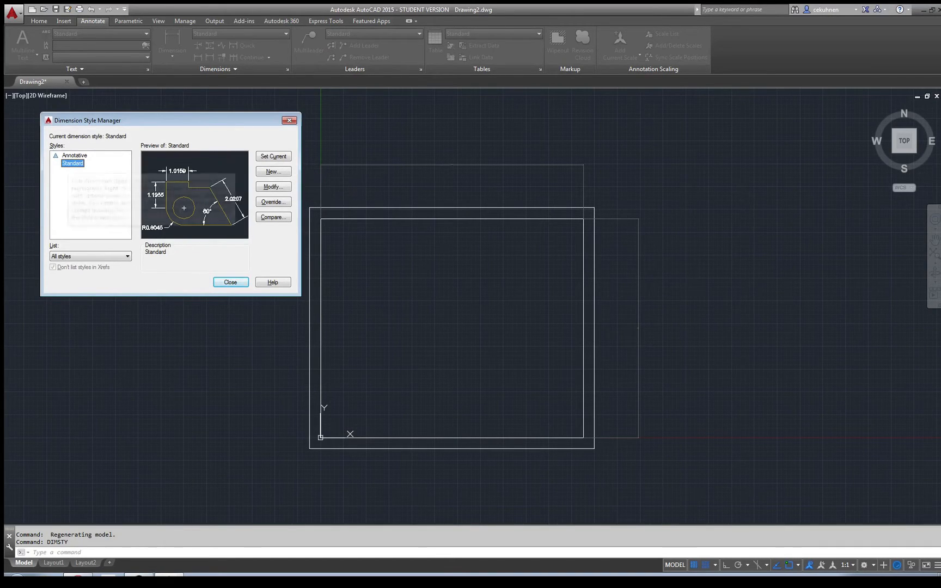
click(273, 186)
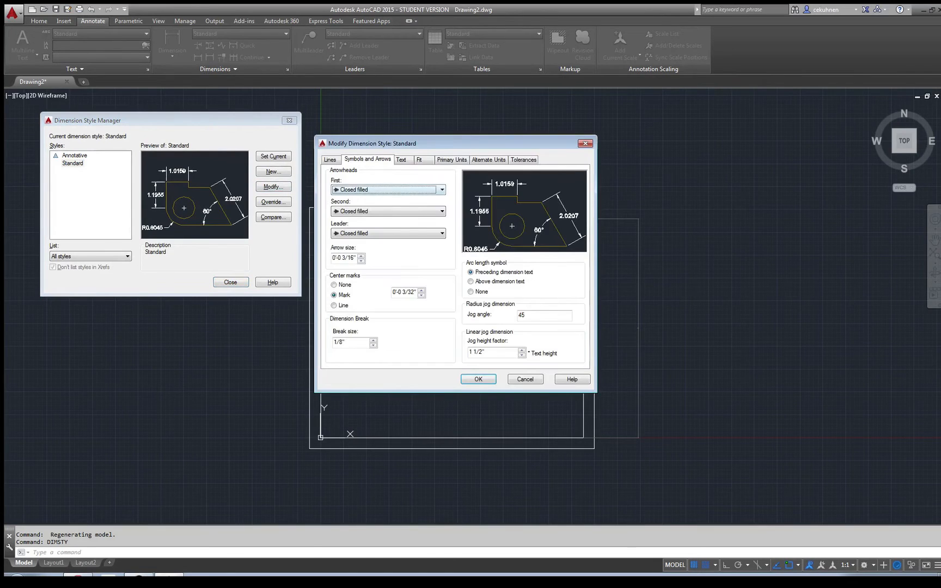
drag(435, 143, 145, 212)
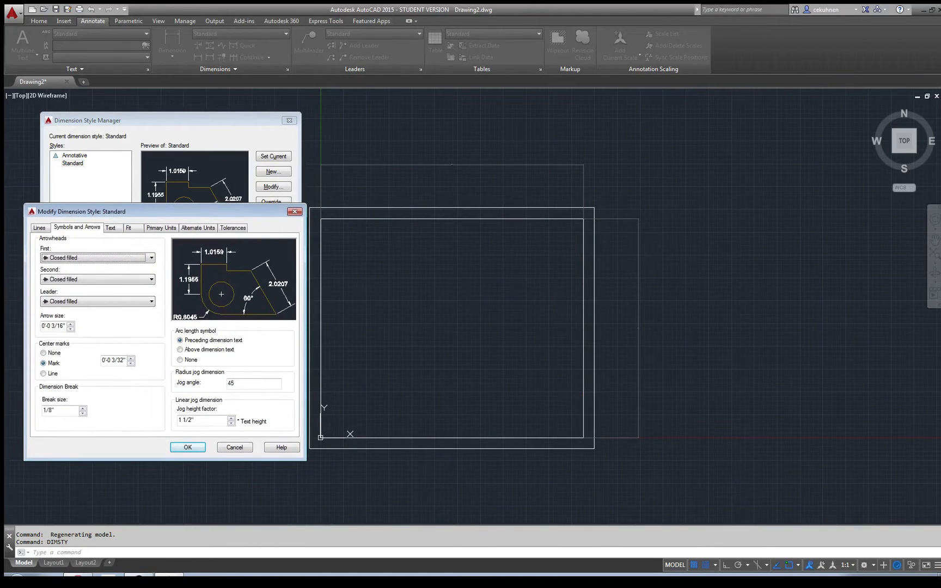
click(98, 258)
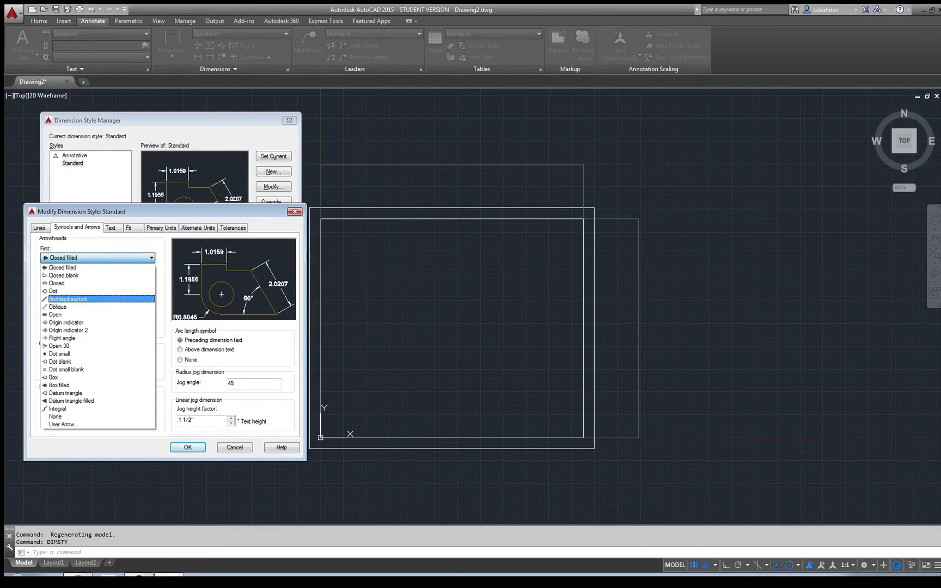
click(68, 299)
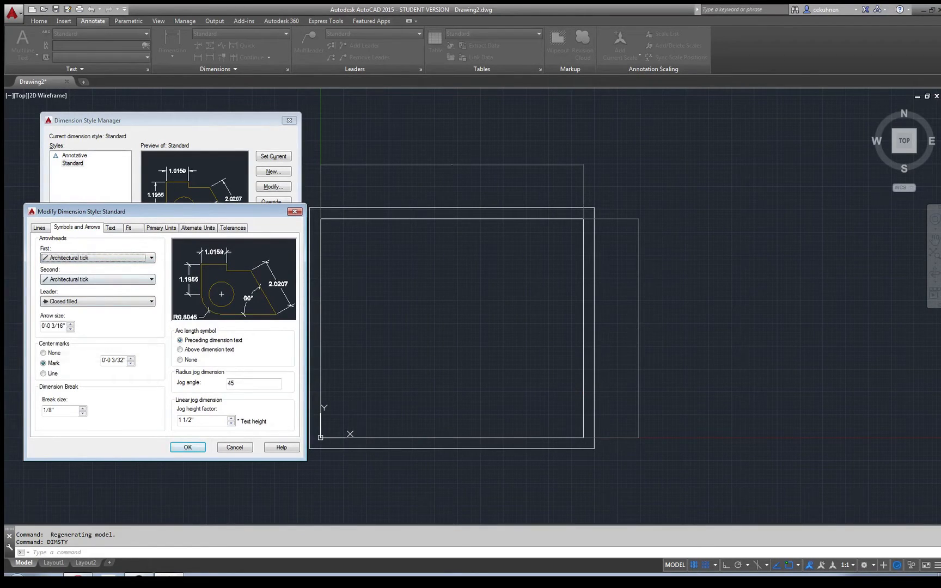
- Set the Standard dimension style's arrow size to 4" and its center marks to None
drag(51, 326, 67, 325)
key(BackSpace)
key(BackSpace)
key(BackSpace)
key(BackSpace)
key(BackSpace)
key(BackSpace)
text(")
click(53, 353)
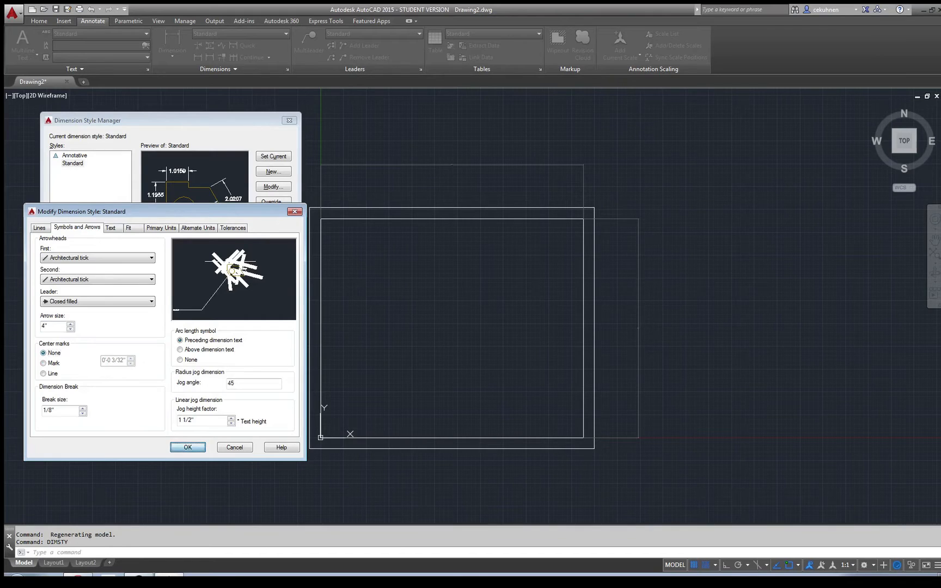
- Apply the arrowhead changes to the Standard dimension style and check the tick marks on both room dimensions
click(188, 447)
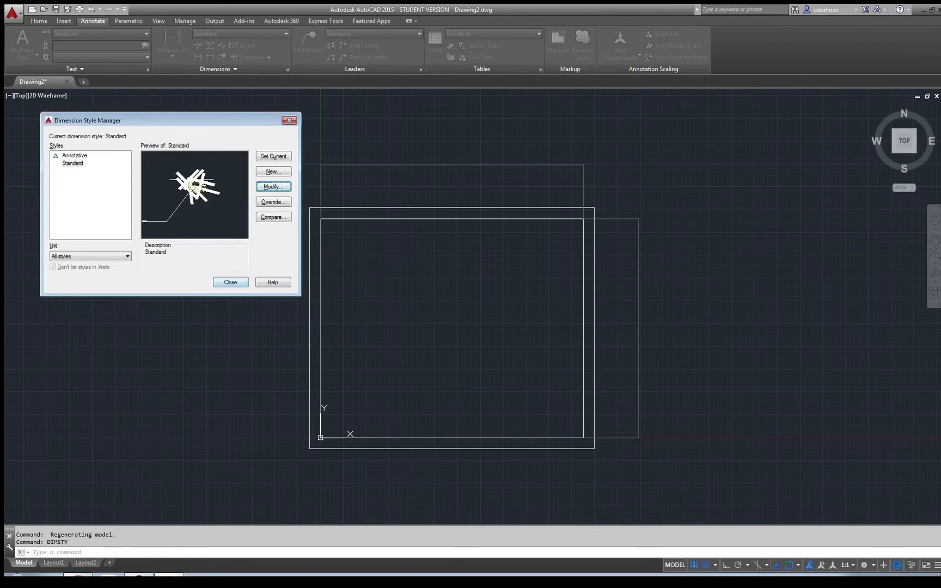
click(230, 282)
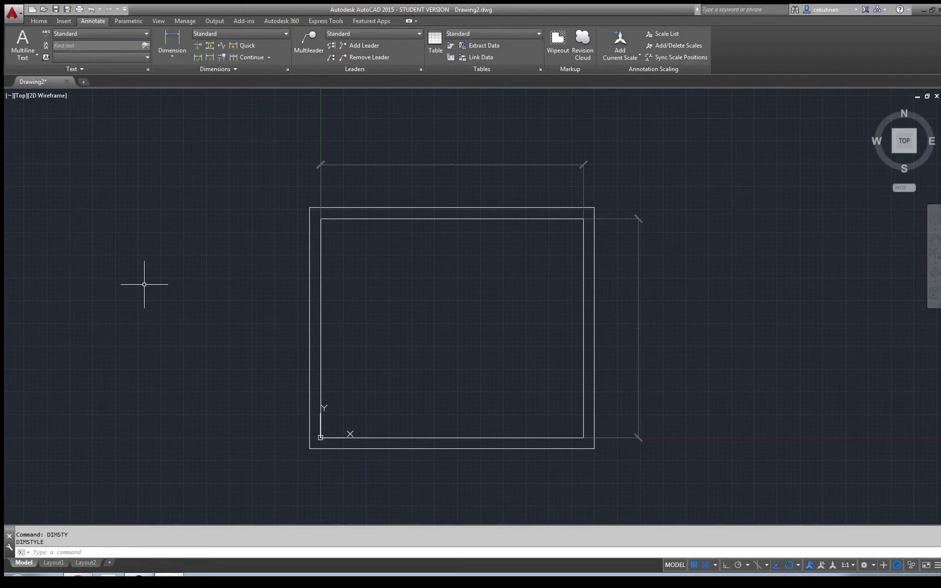
scroll(218, 295, down, 4)
scroll(217, 295, up, 4)
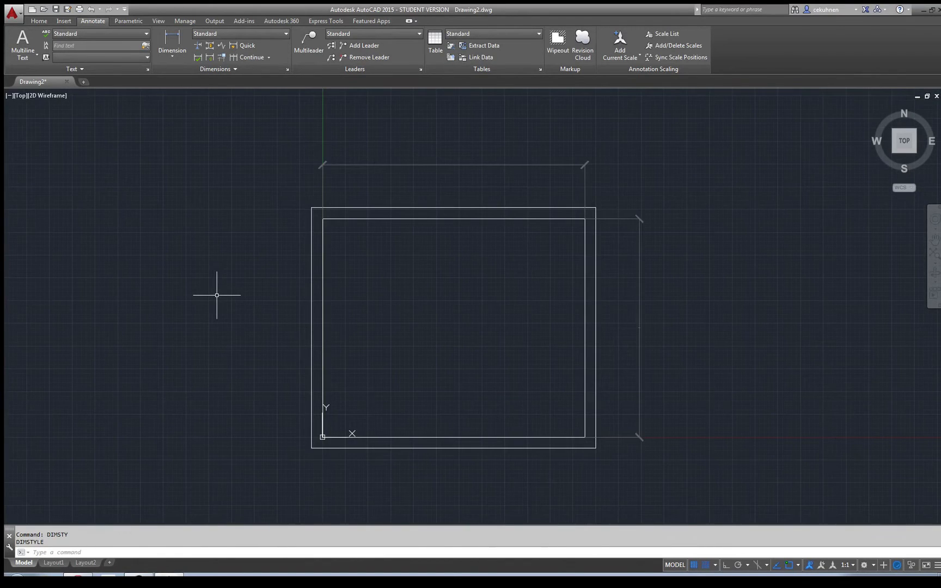
- Reopen the Standard dimension style for modification and set its text height to 3"
click(235, 34)
click(235, 94)
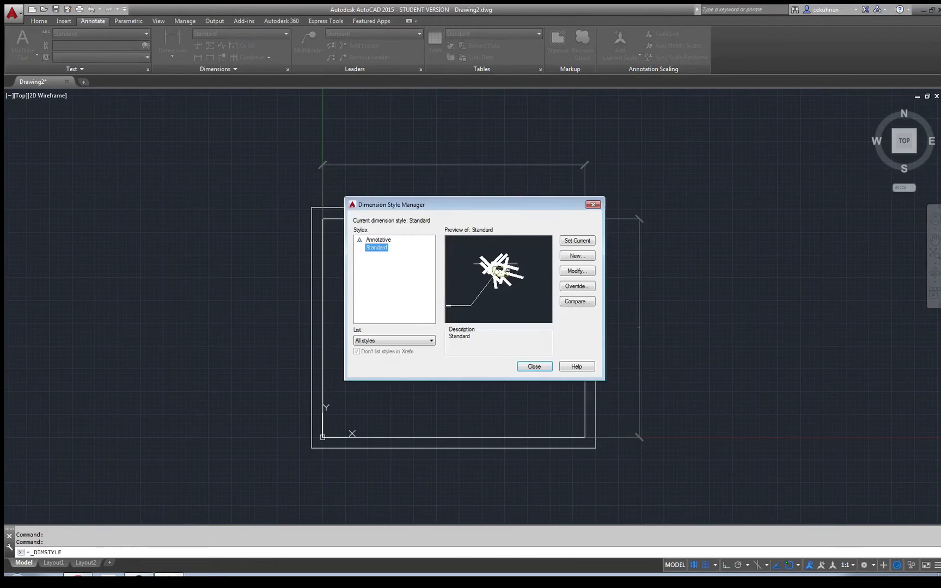
drag(392, 204, 49, 194)
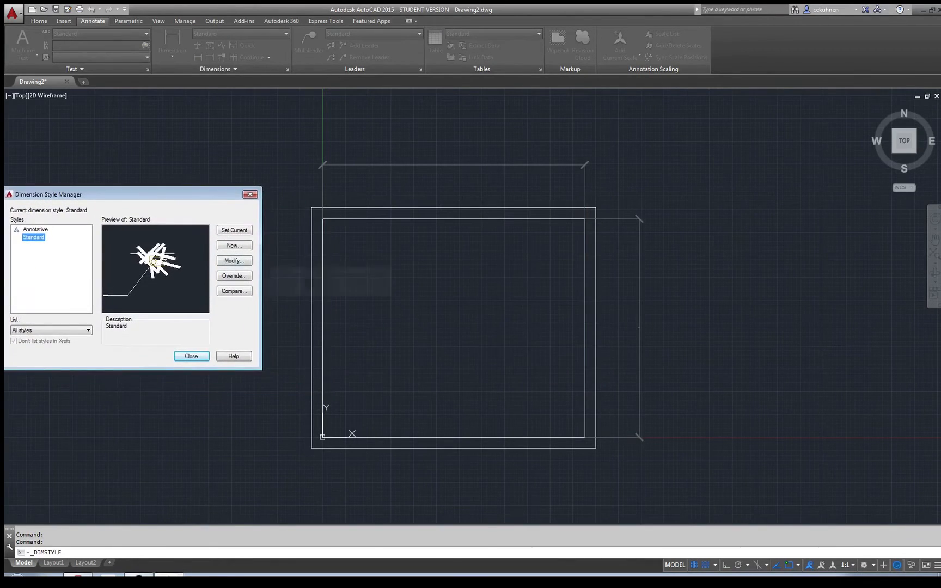
click(234, 261)
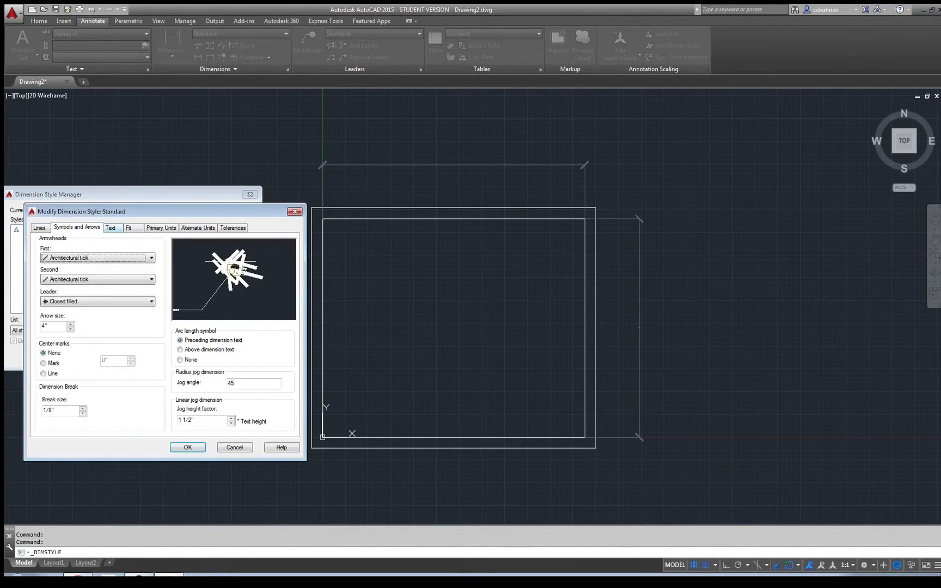
click(111, 229)
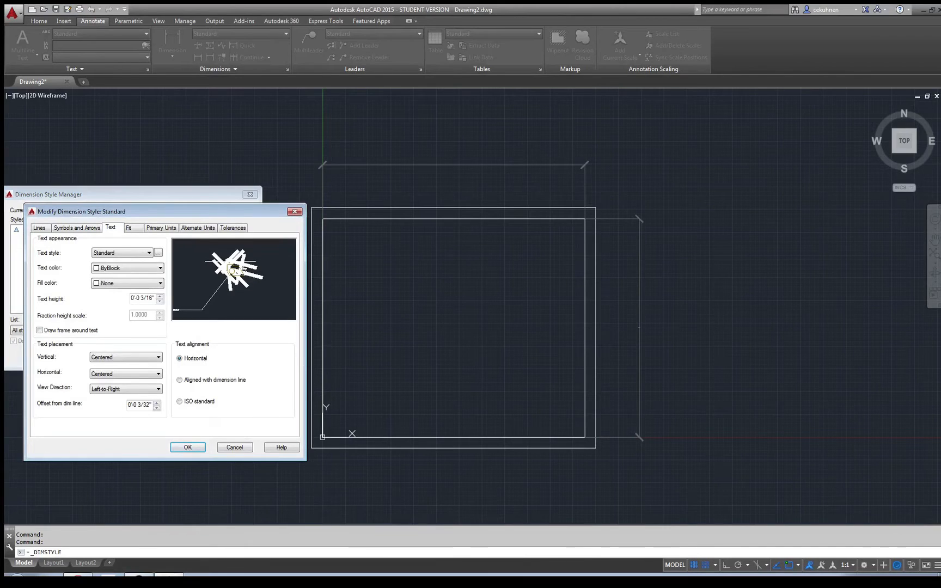
drag(155, 298, 129, 299)
text(3")
- Set the dimension text's vertical placement to Above and its alignment to Aligned with dimension line
click(109, 357)
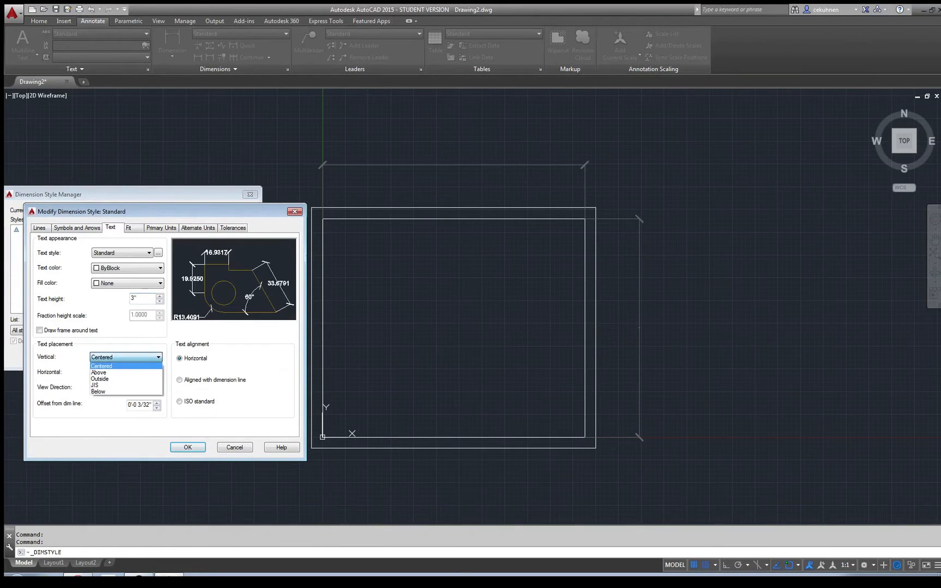
click(100, 372)
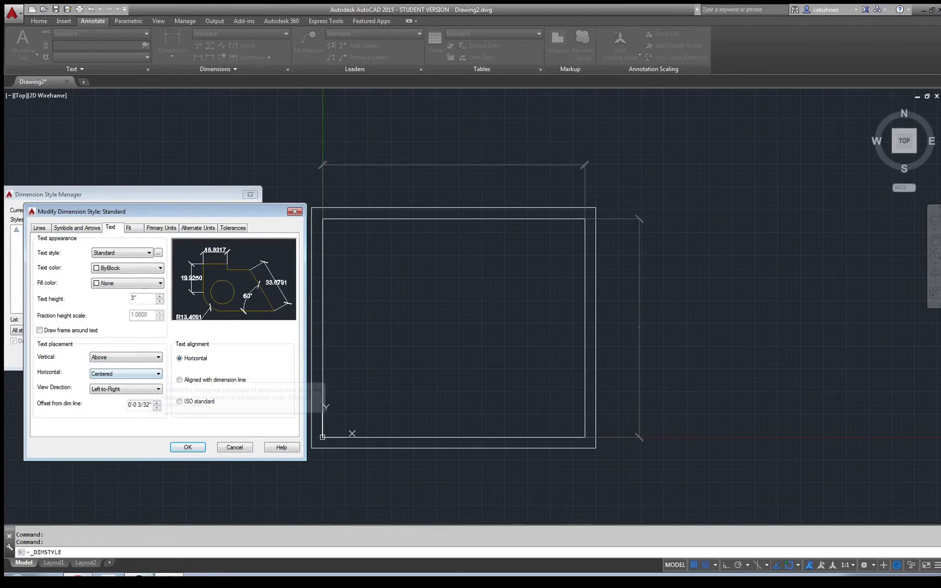
click(179, 379)
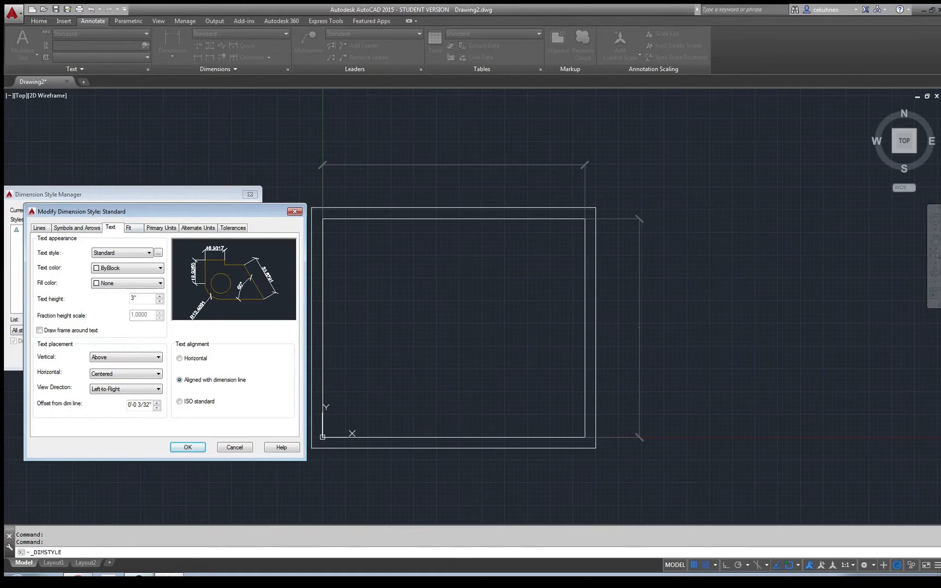
- Set the Standard dimension style's primary unit format to Architectural and apply the style changes to the drawing
click(133, 228)
click(161, 228)
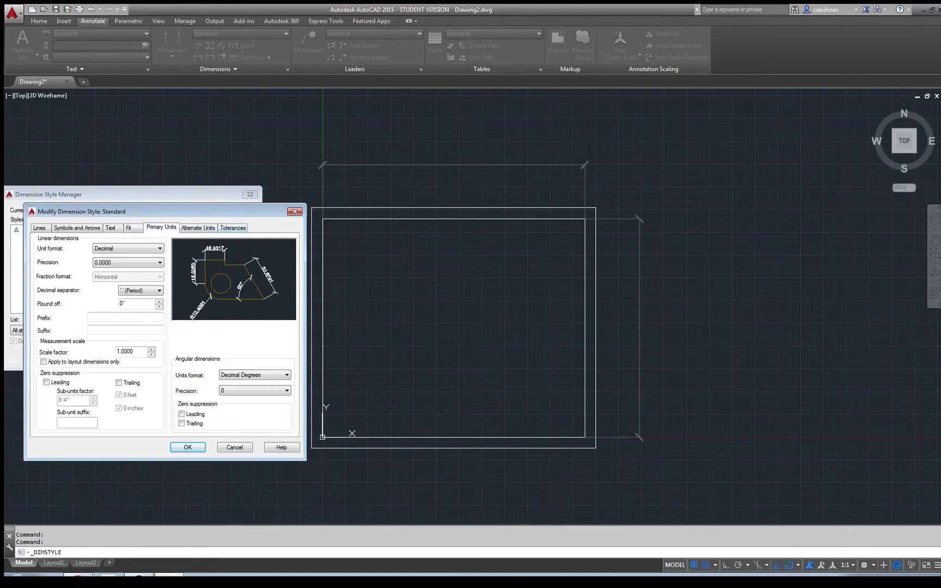
click(127, 248)
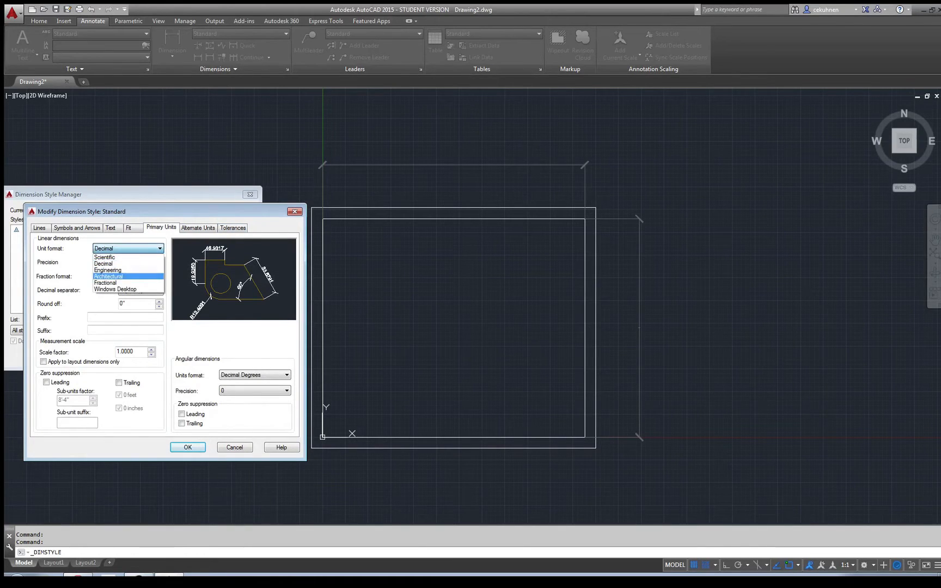
click(119, 277)
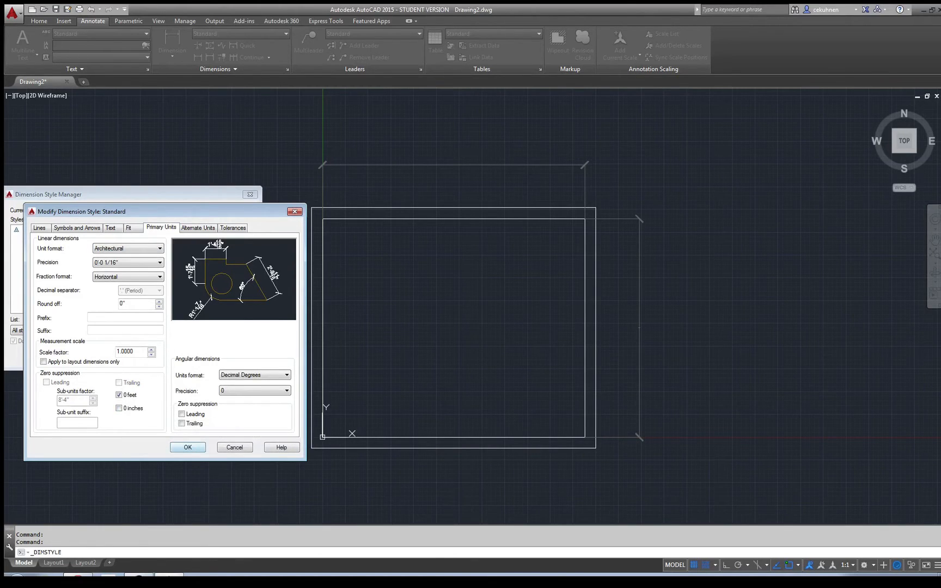
click(187, 447)
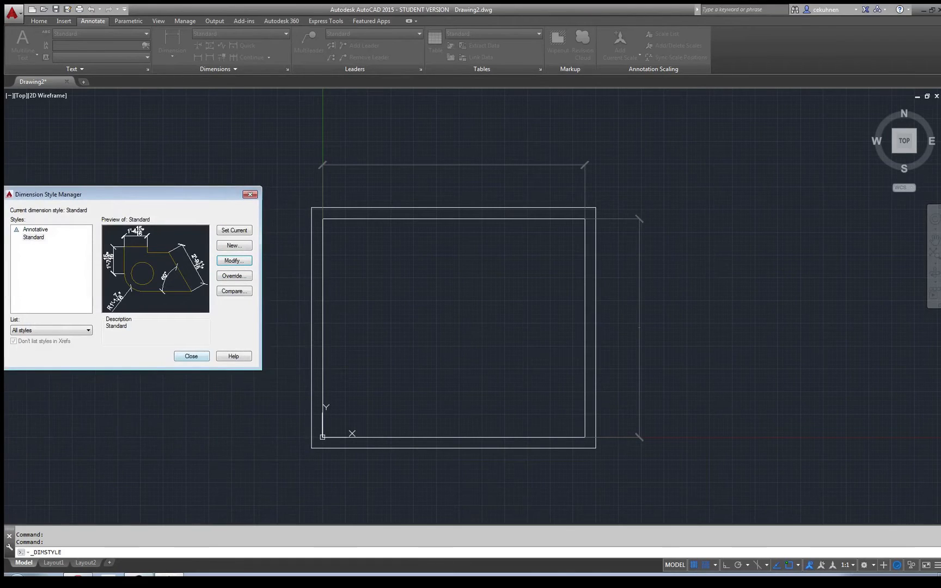
click(191, 357)
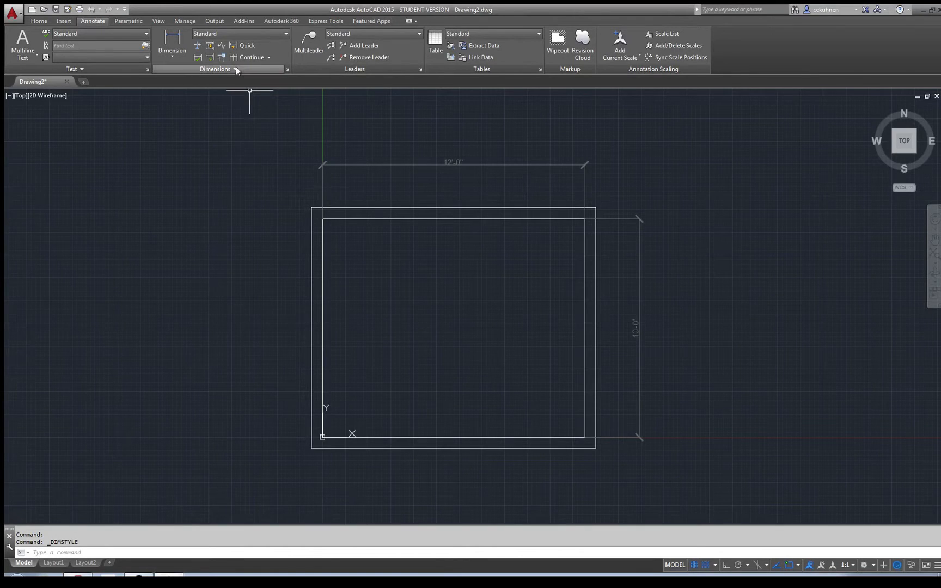
- Reopen the Standard dimension style for modification and set its text height to 4"
click(239, 34)
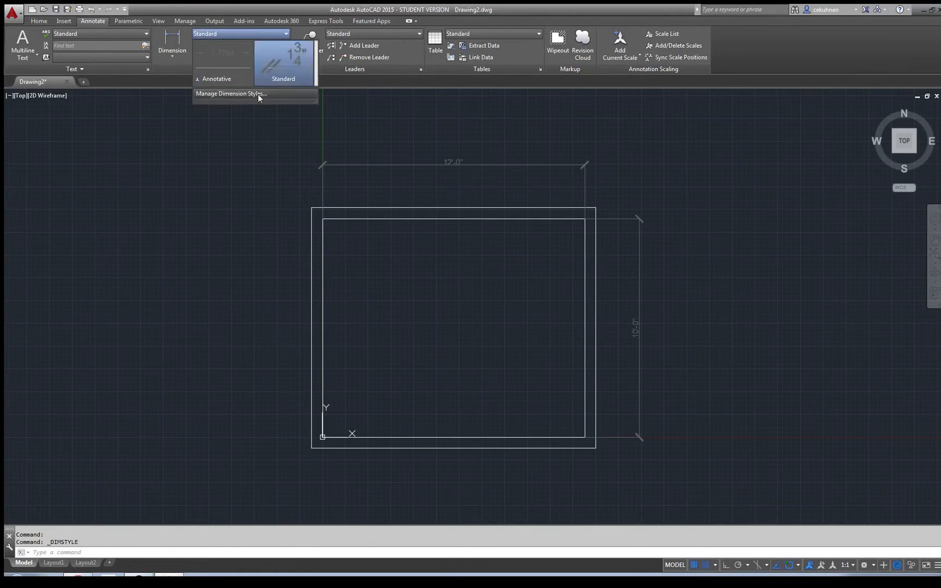
click(258, 94)
click(577, 271)
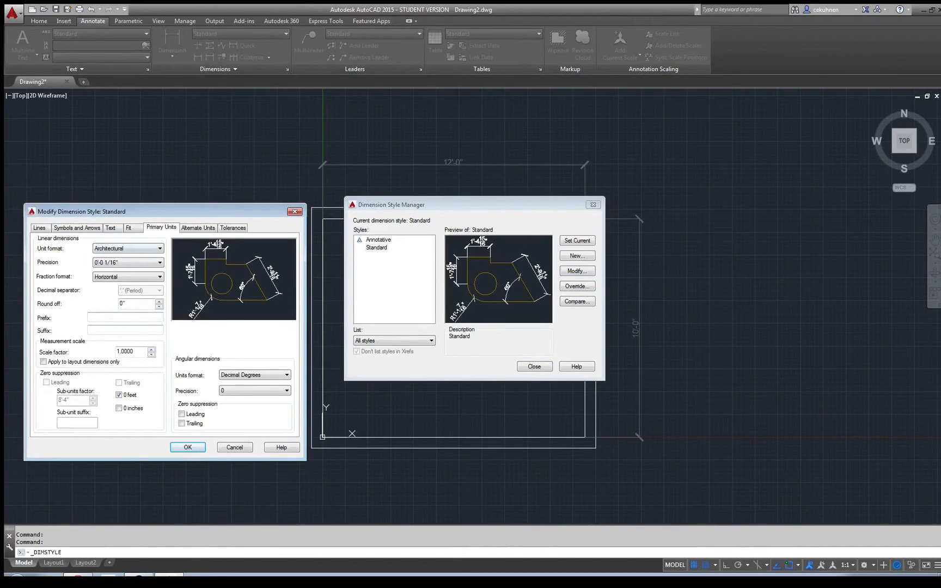
click(111, 227)
double_click(134, 298)
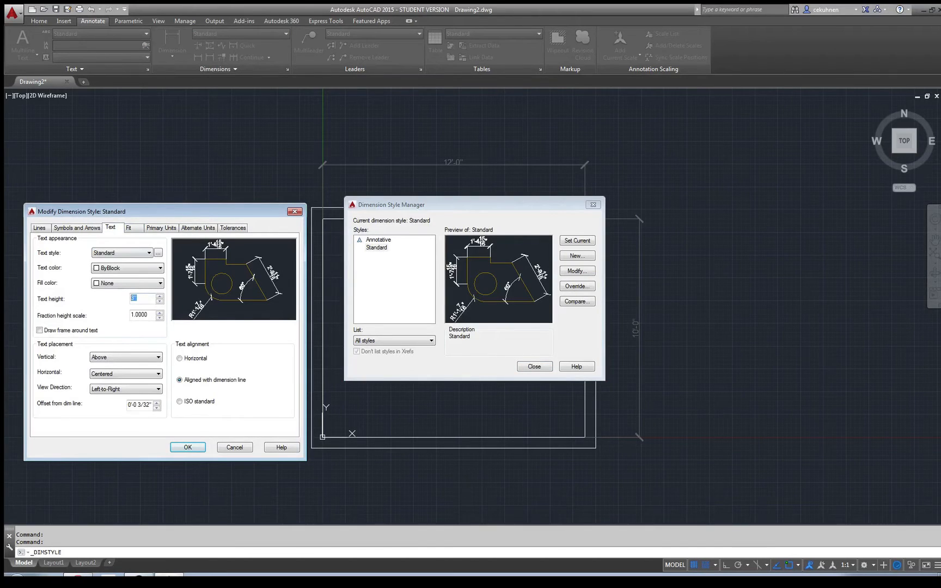
text(4)
- Set the dimension text's offset from the dimension line to 0.5" and apply the style changes
click(138, 404)
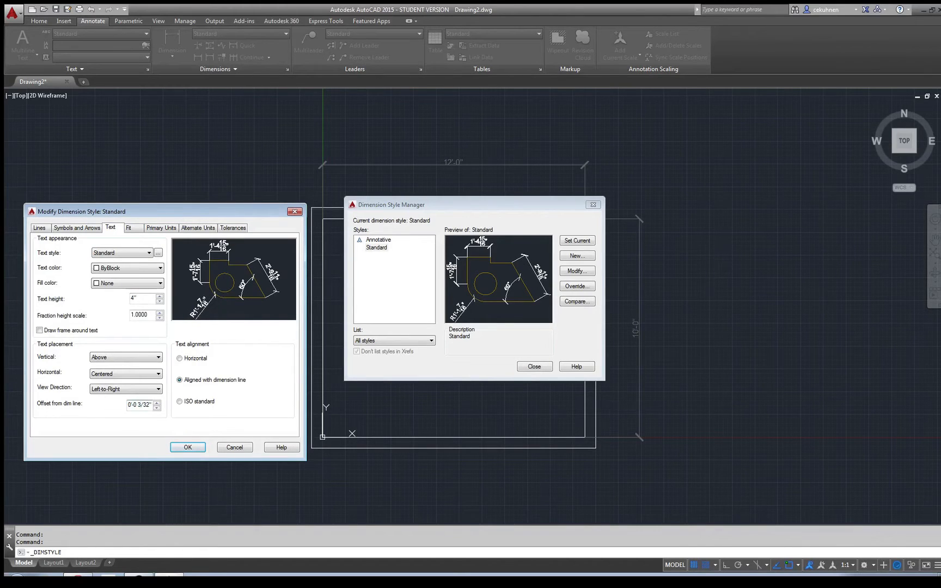
drag(152, 405, 129, 404)
text(0.5")
key(Tab)
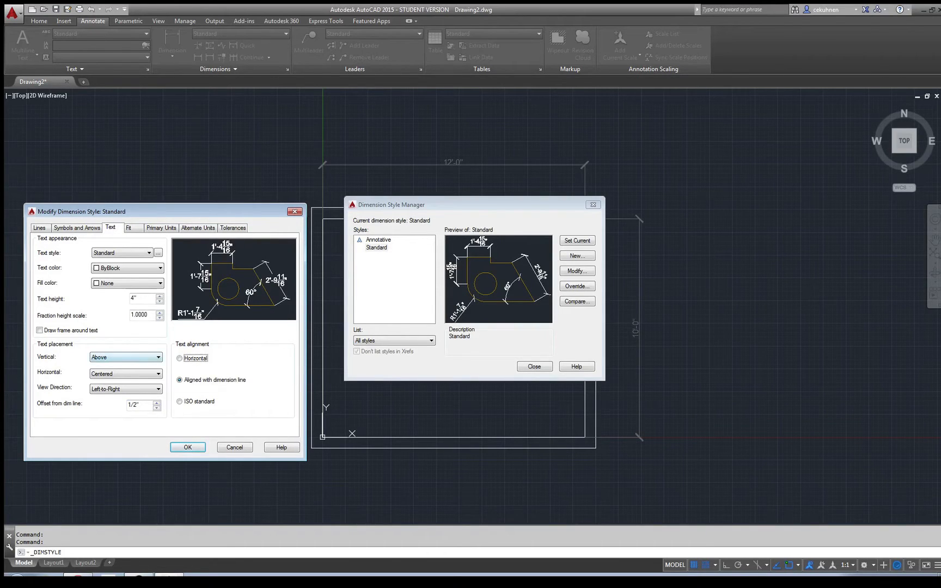
click(188, 447)
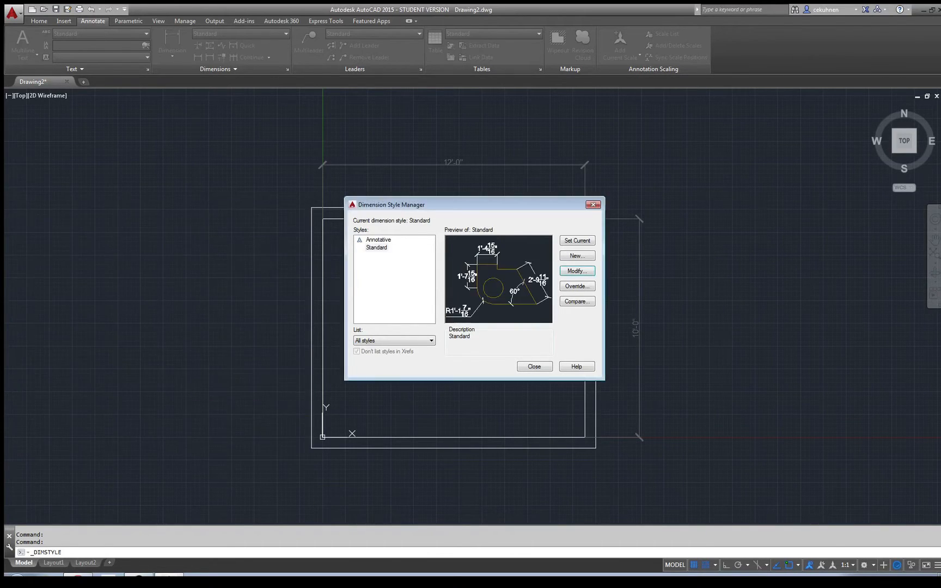
click(535, 366)
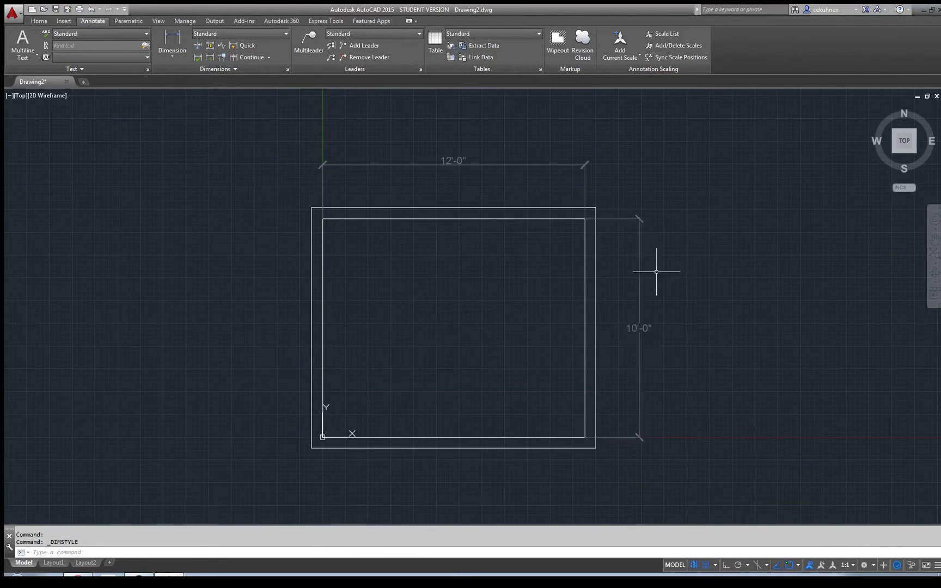
- Modify the Standard dimension style again so its text is aligned with the dimension line, and apply the change
click(276, 33)
click(272, 71)
click(578, 256)
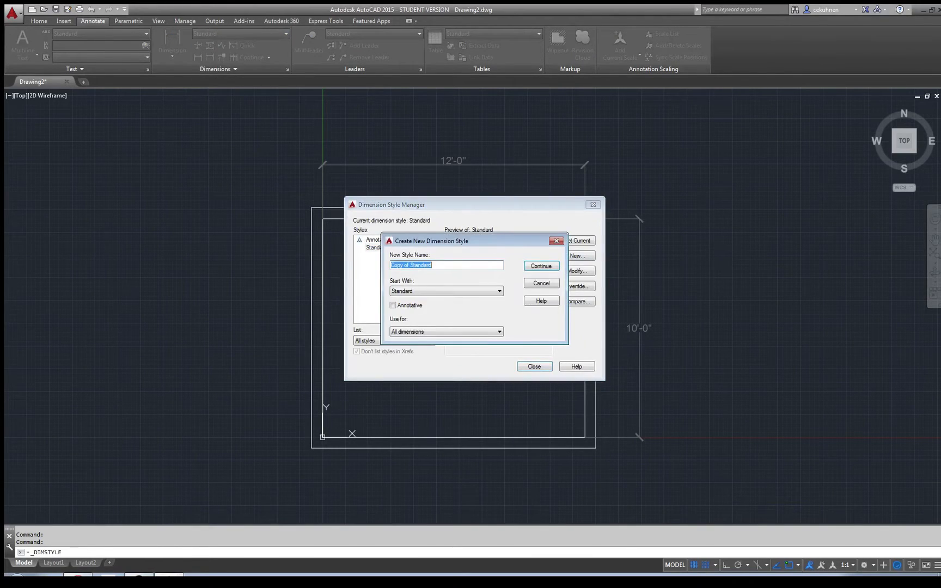
click(542, 284)
click(578, 271)
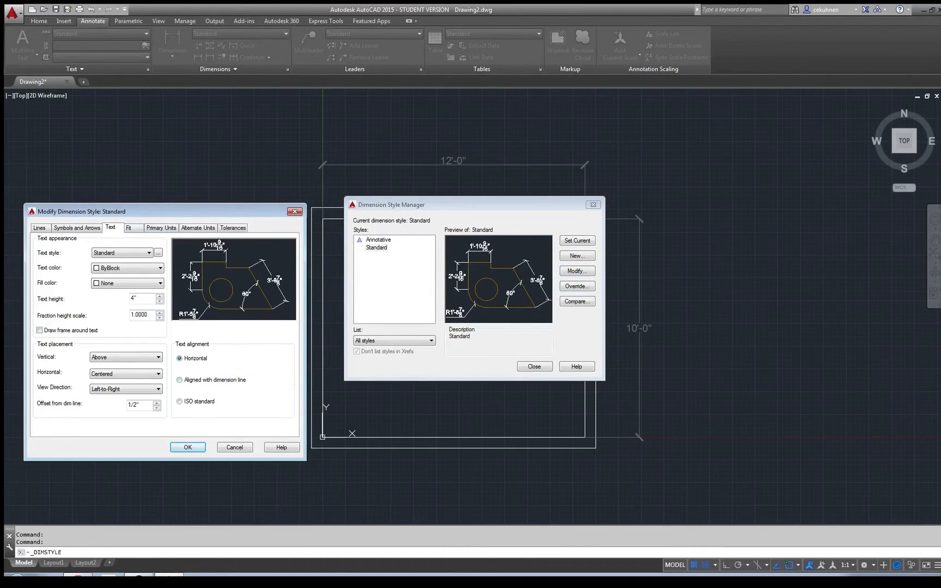
click(201, 379)
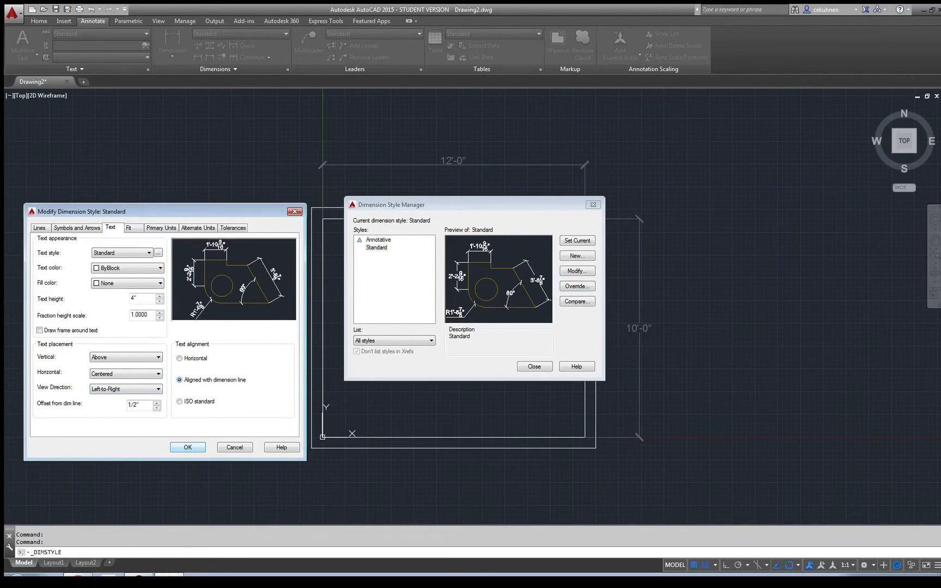
click(188, 447)
click(535, 366)
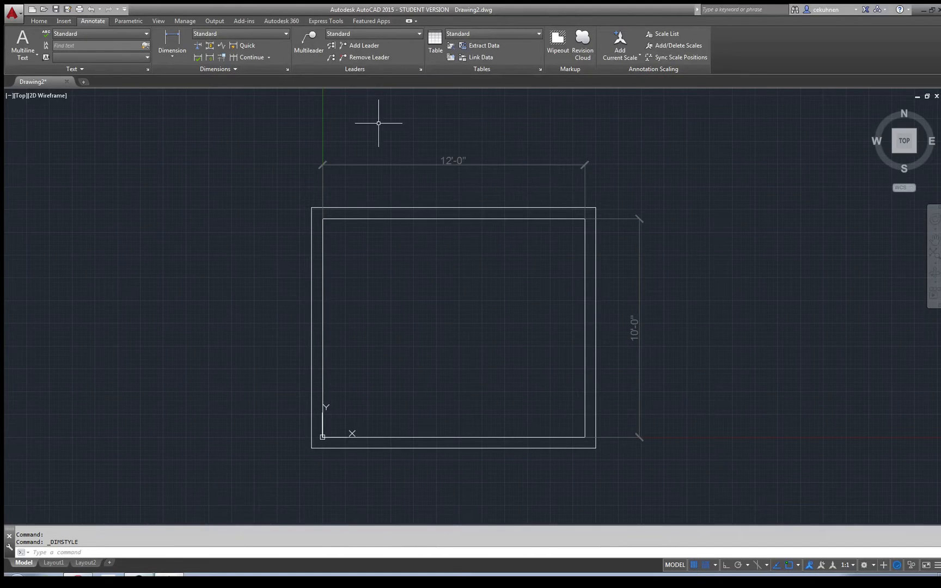
- Make Floor Plan the current layer
click(39, 25)
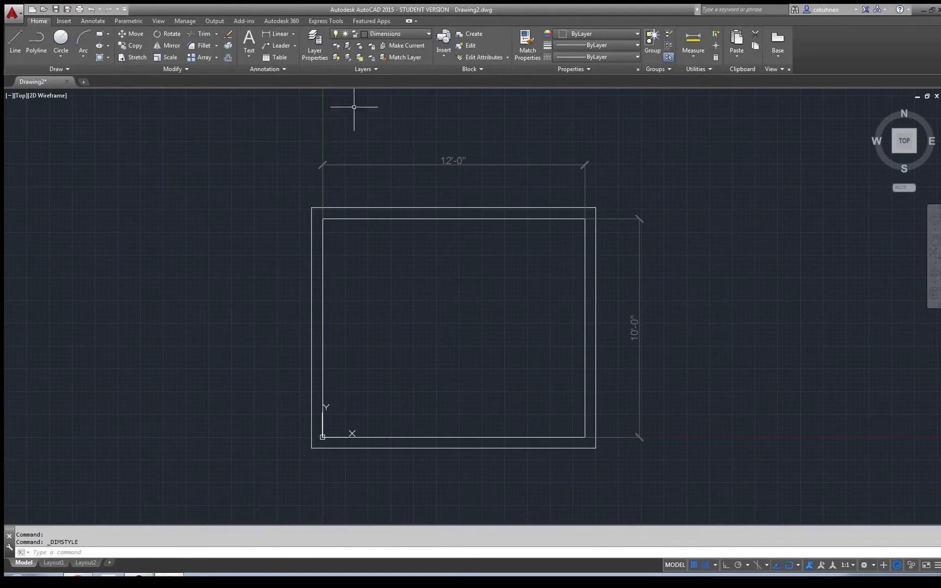
click(428, 37)
click(401, 80)
- Toggle the Dimensions layer's visibility several times and leave the layer turned off
click(388, 36)
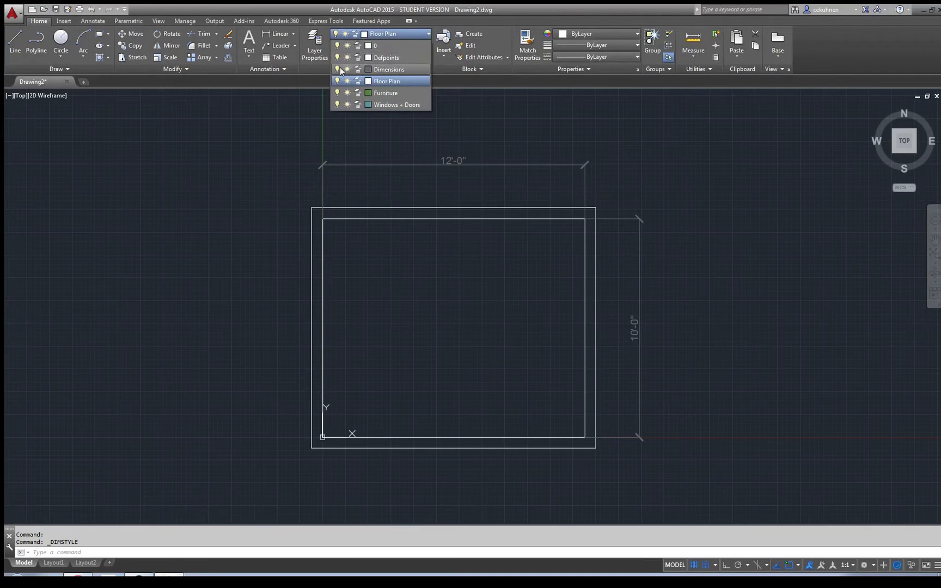
click(337, 68)
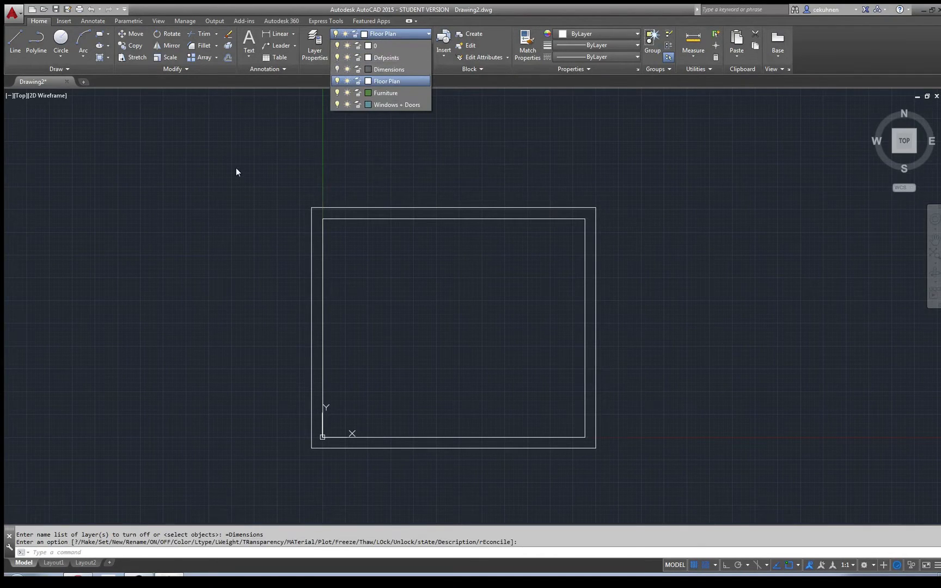
click(337, 69)
click(337, 69)
click(337, 70)
click(337, 70)
click(337, 70)
click(337, 70)
click(220, 189)
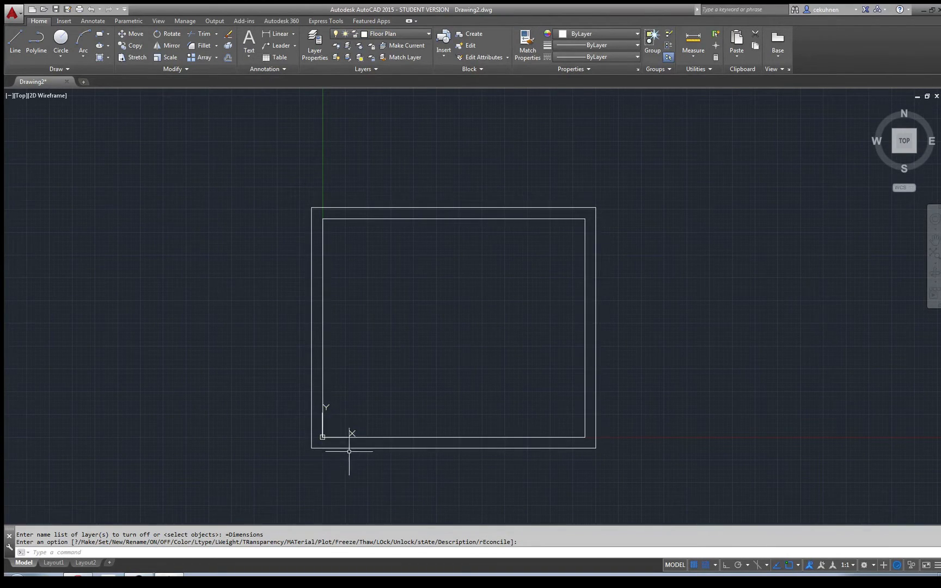
scroll(392, 490, down, 1)
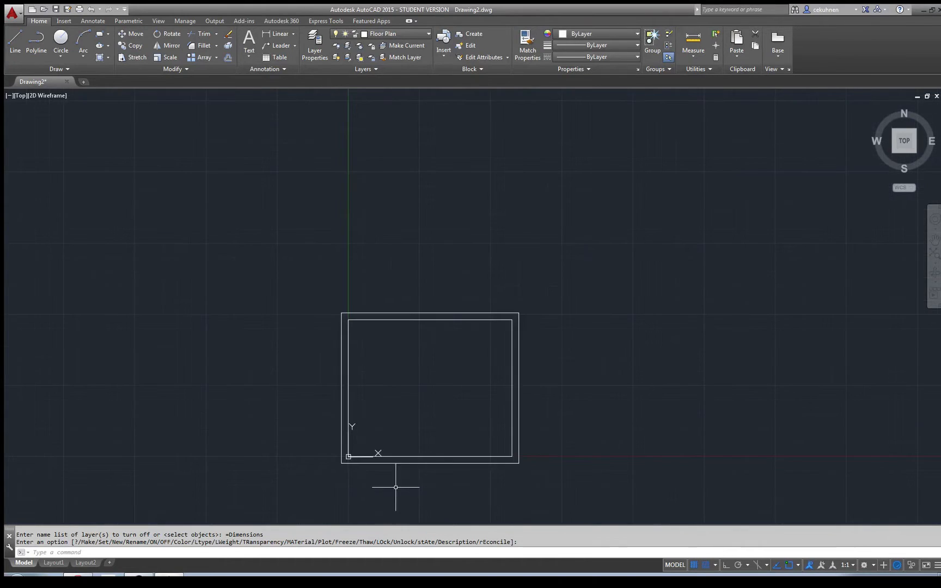
scroll(458, 479, up, 2)
scroll(475, 475, down, 1)
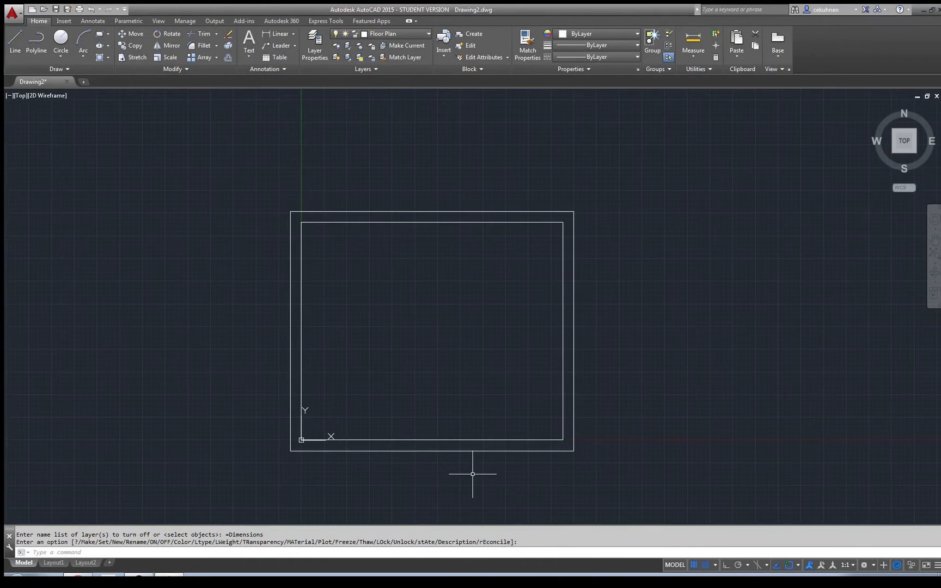
key(Return)
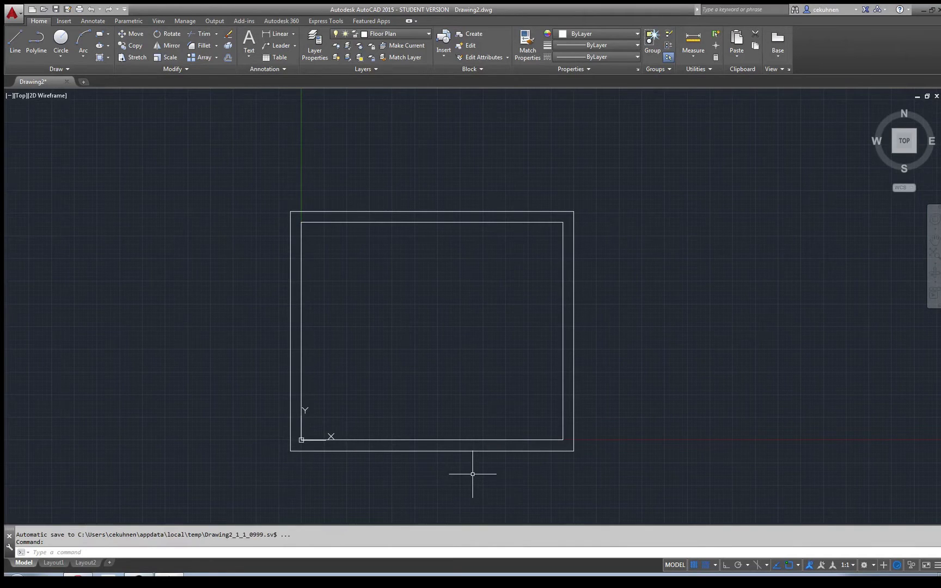
- Enable the Intersection object snap and draw a vertical line across the bottom wall from the room's inner lower-left corner to the outer wall line
click(799, 566)
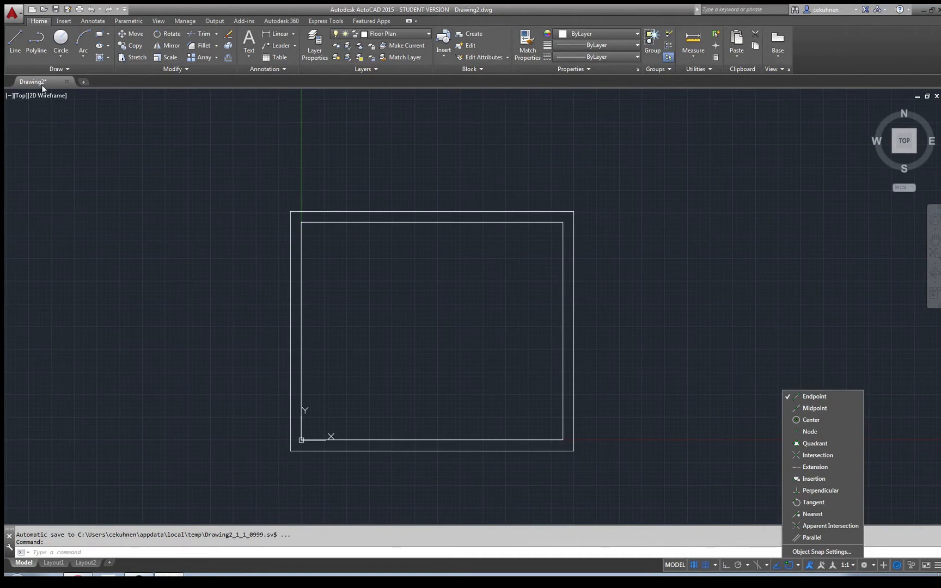
scroll(319, 477, up, 4)
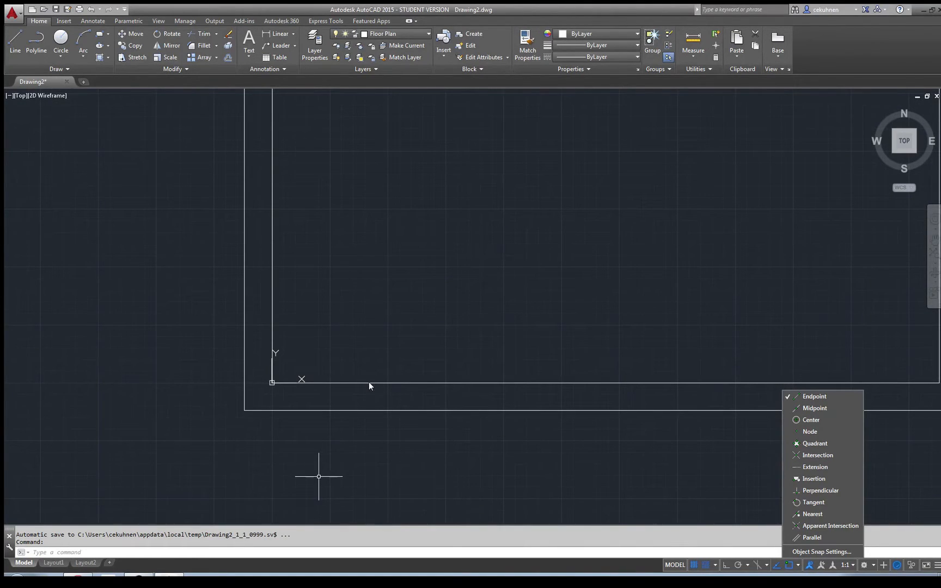
click(16, 44)
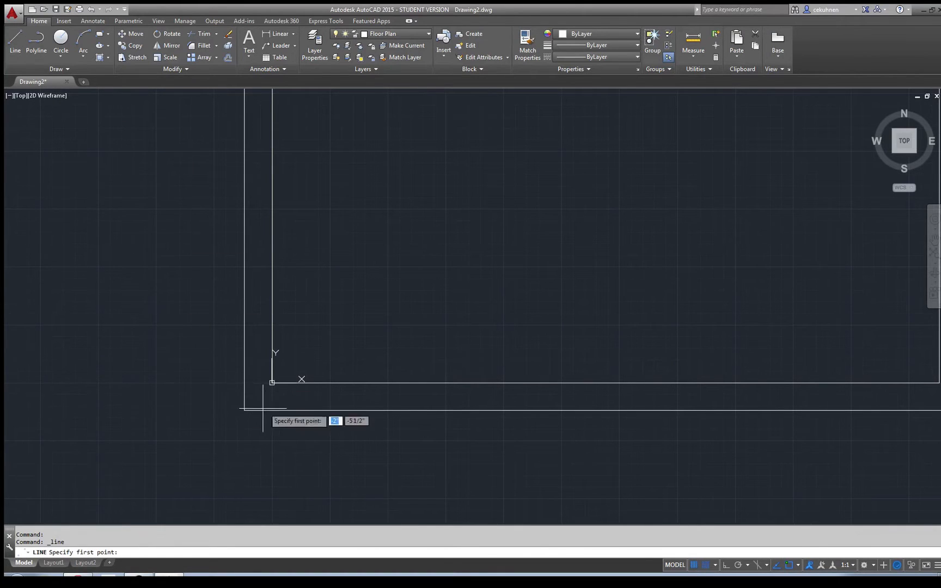
click(271, 383)
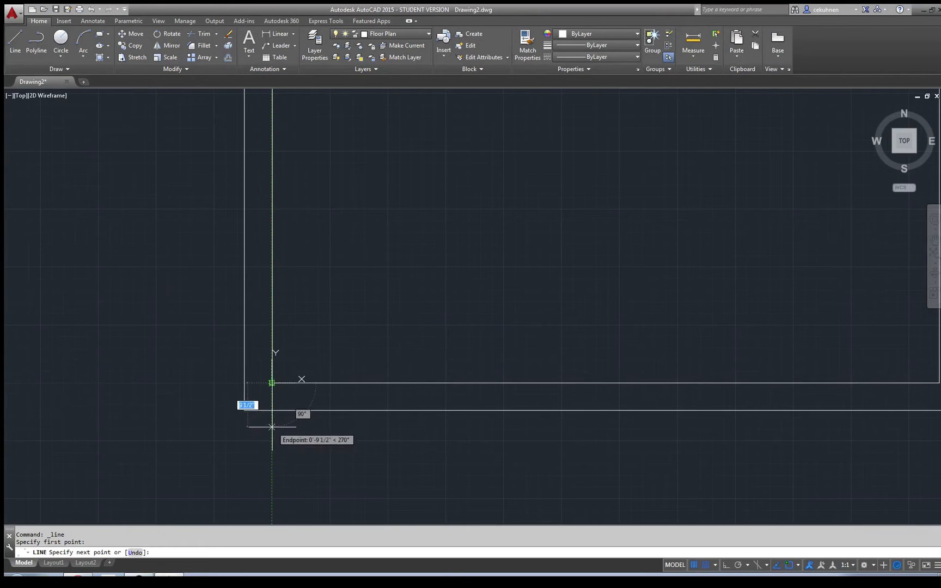
click(799, 565)
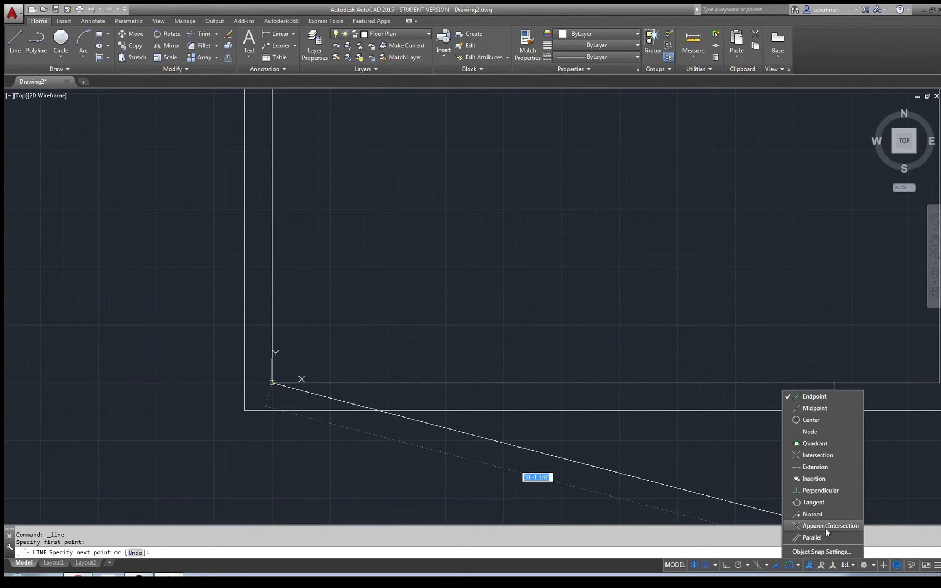
click(824, 455)
click(357, 465)
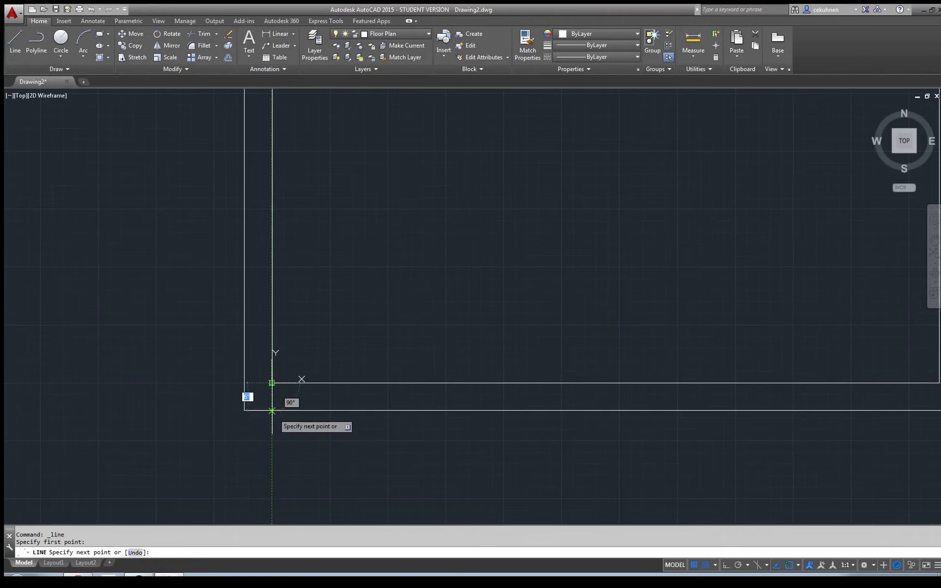
click(272, 411)
key(Return)
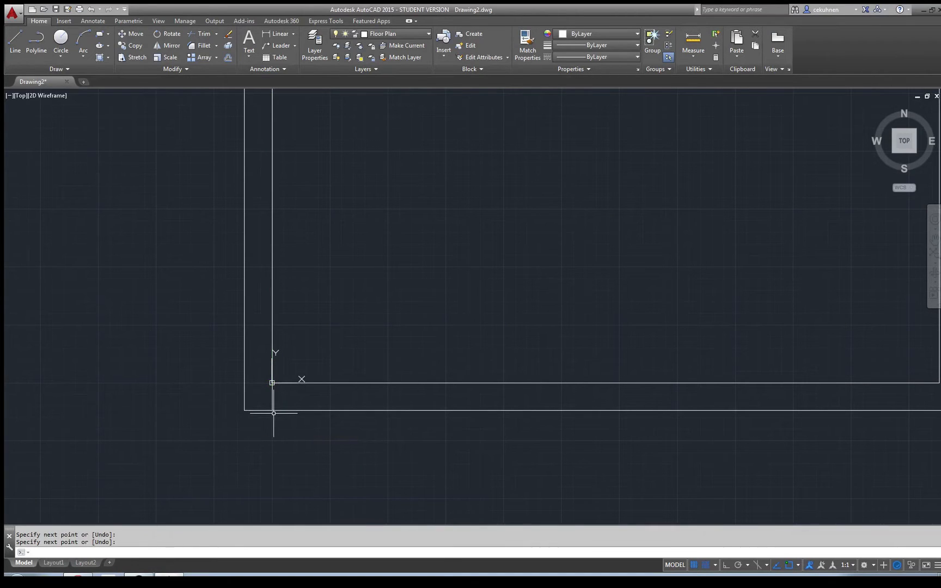
click(272, 396)
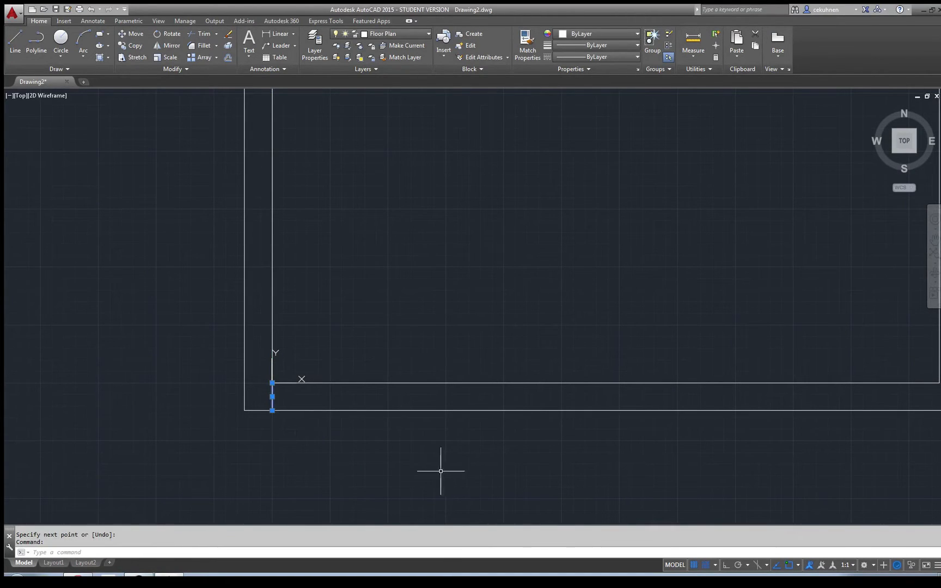
click(140, 37)
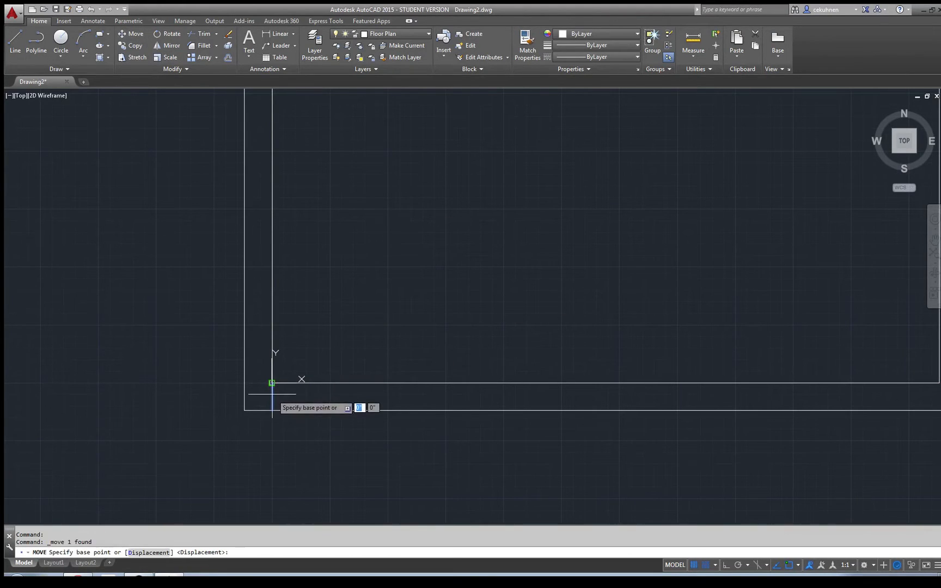
key(Escape)
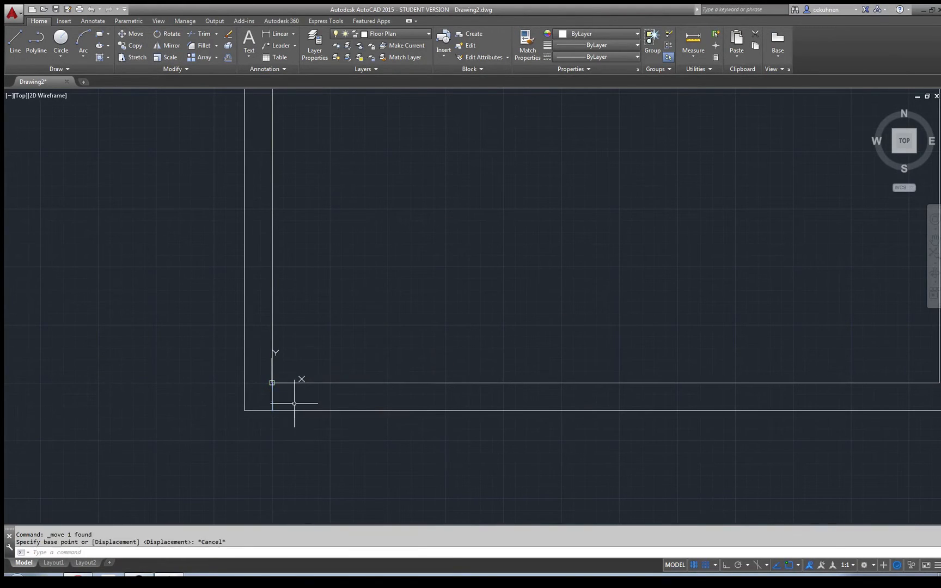
scroll(294, 404, up, 2)
click(133, 34)
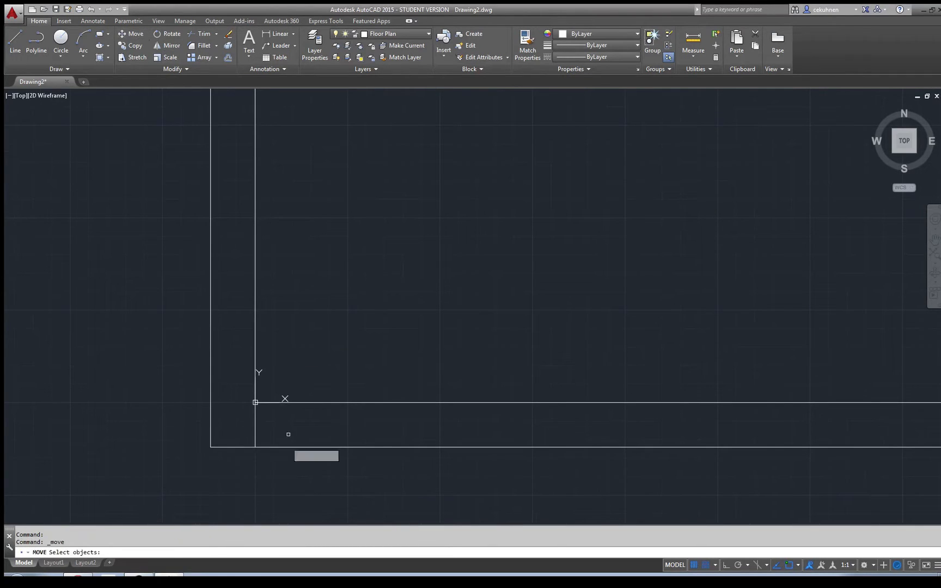
click(255, 431)
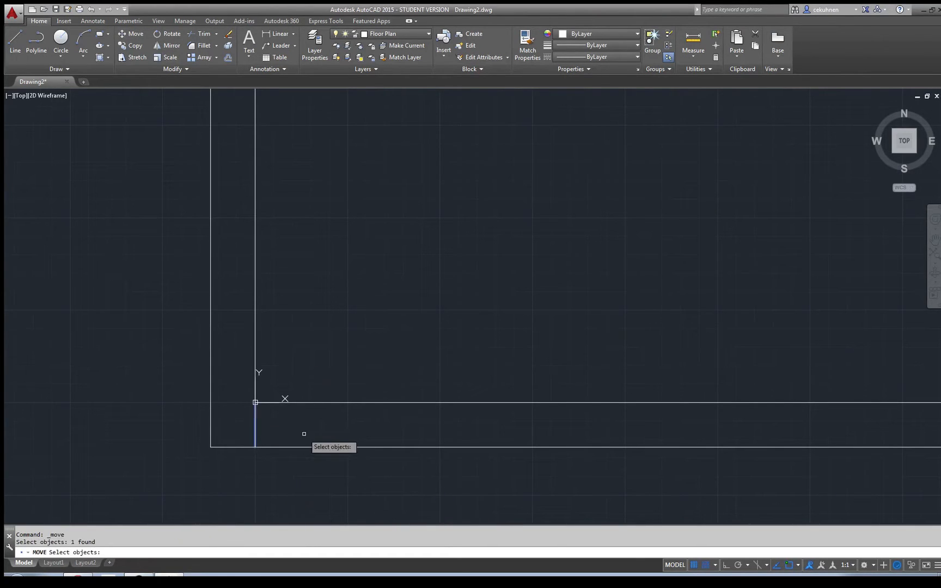
key(Return)
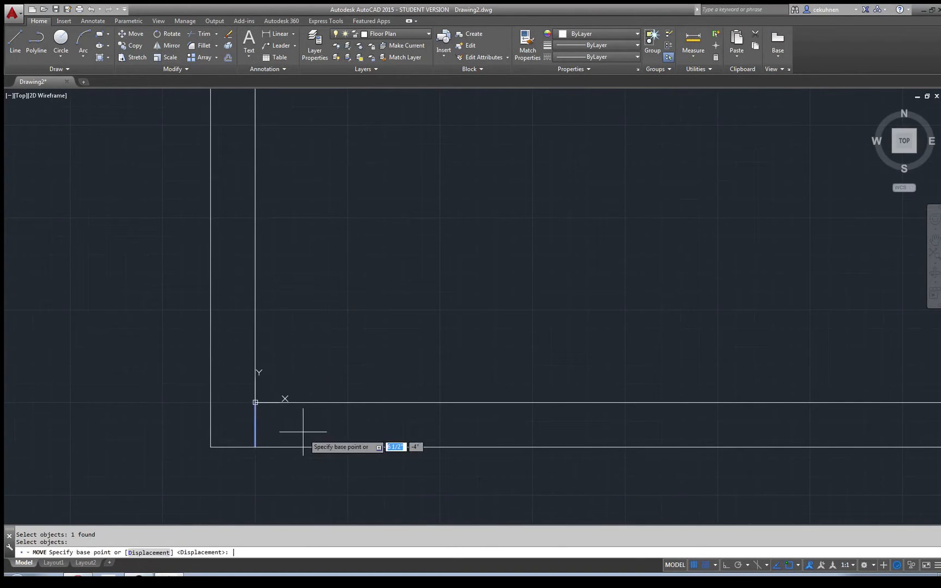
click(255, 403)
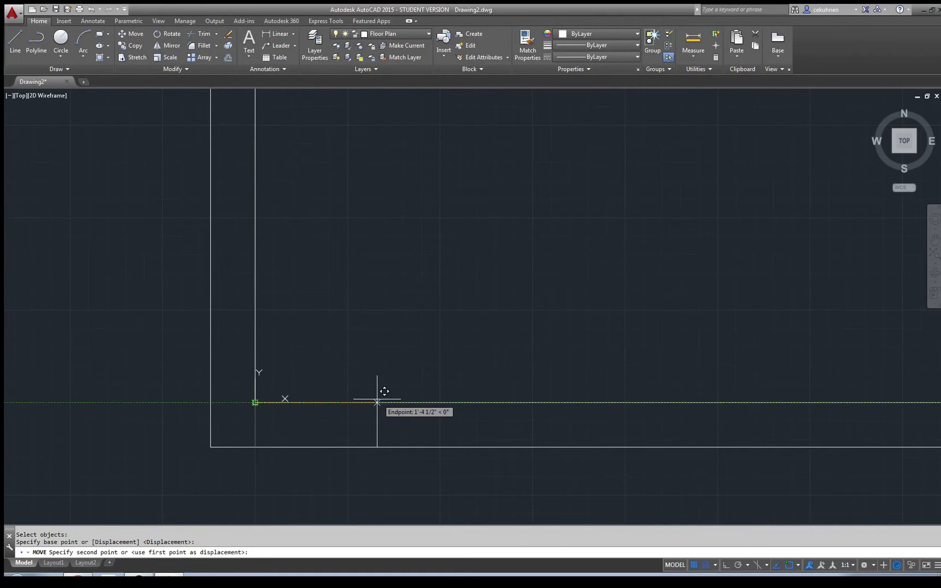
text(13)
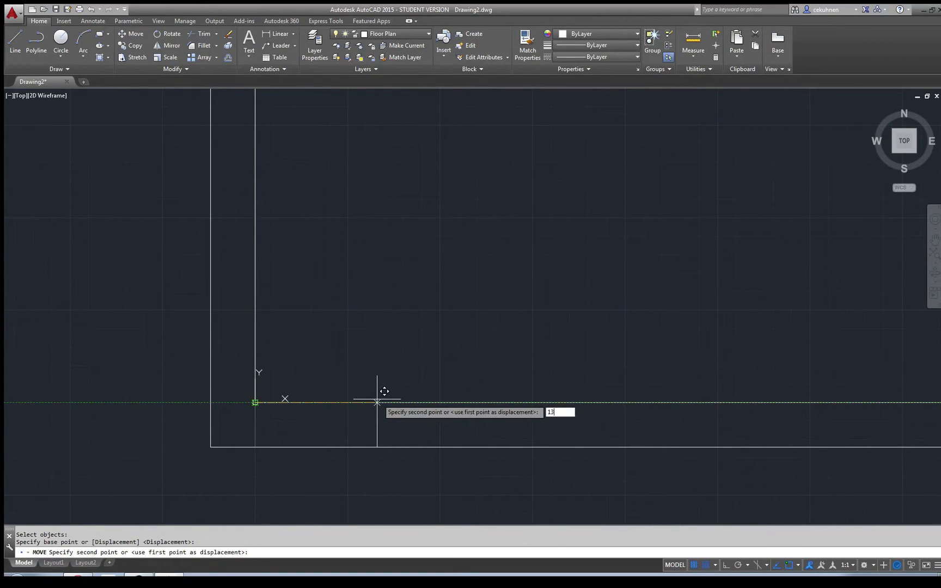
text(")
key(Escape)
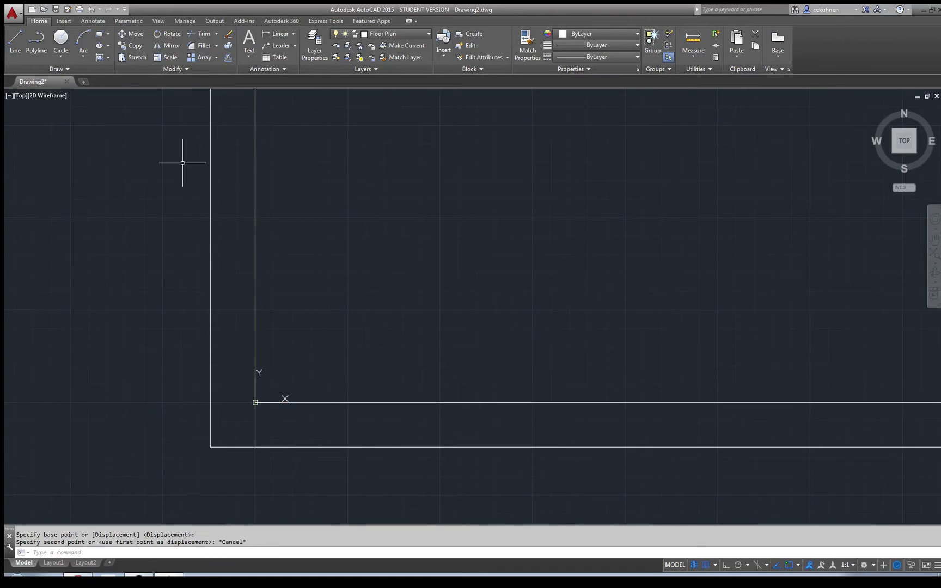
- Move the short line across the bottom wall 13" to the right, using its upper endpoint as the base point
click(131, 34)
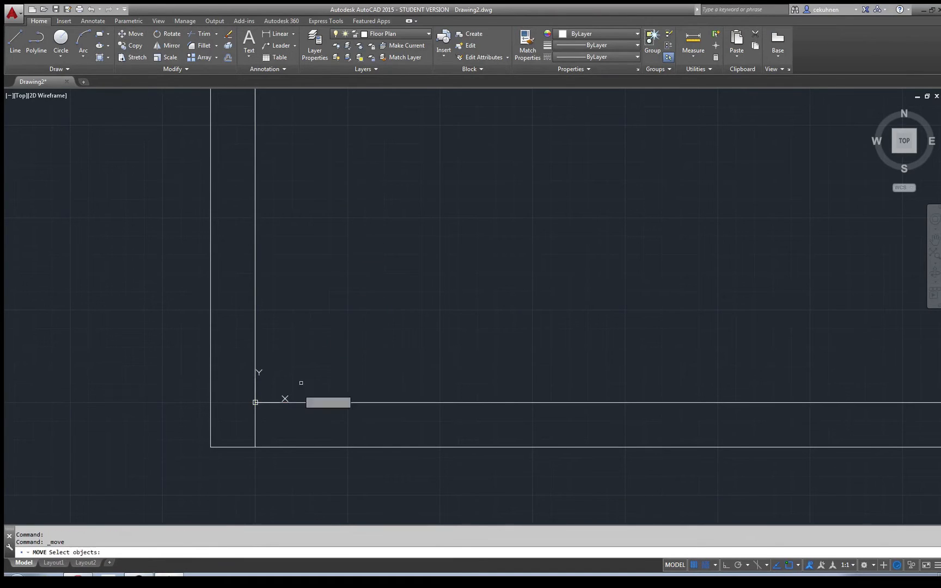
click(255, 417)
key(Return)
click(255, 403)
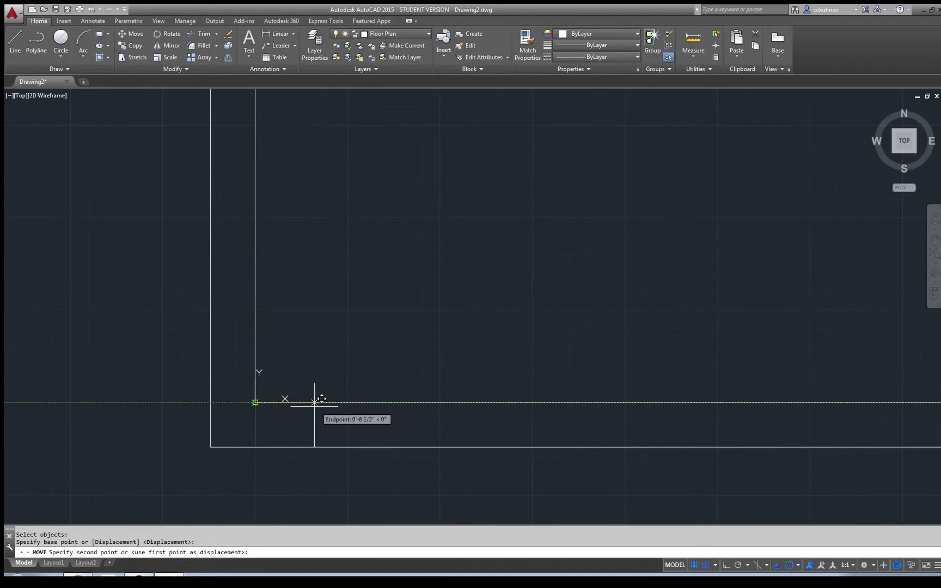
text(13")
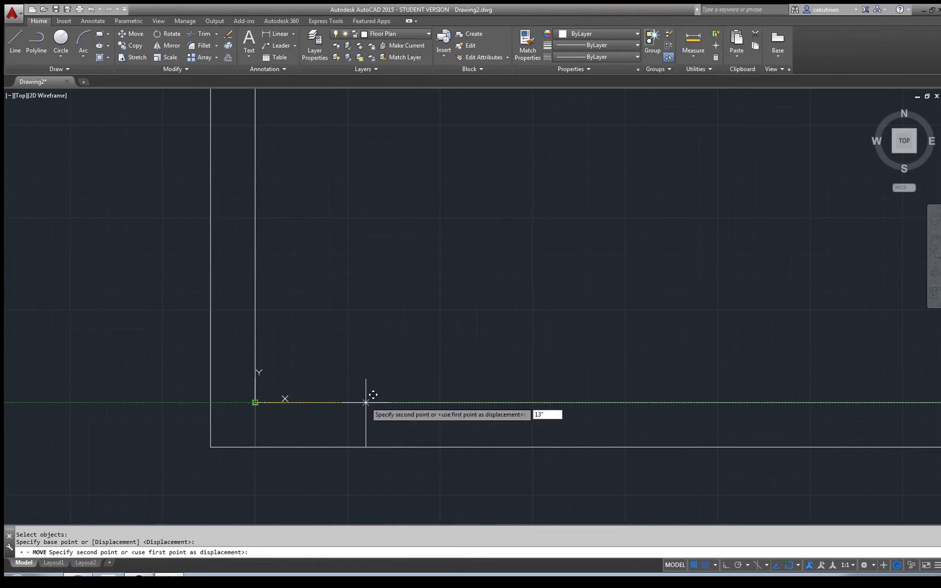
key(Return)
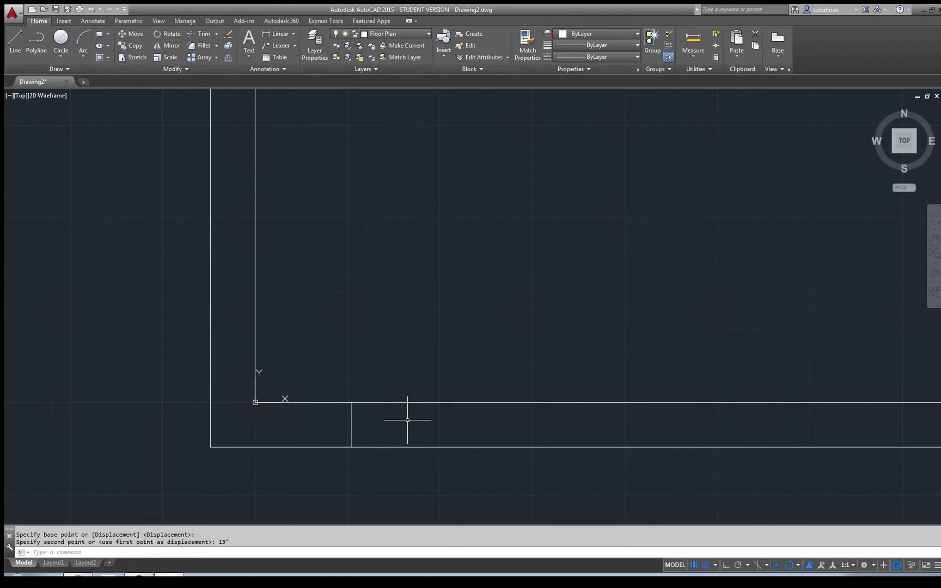
- Copy the short line in the bottom wall 32" to the right, using its upper endpoint as the base point
click(134, 46)
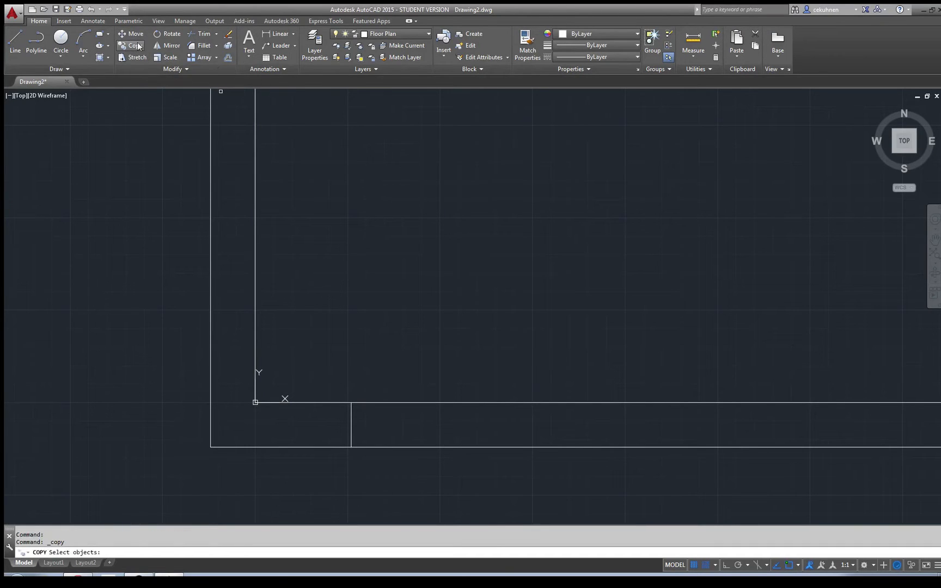
click(351, 417)
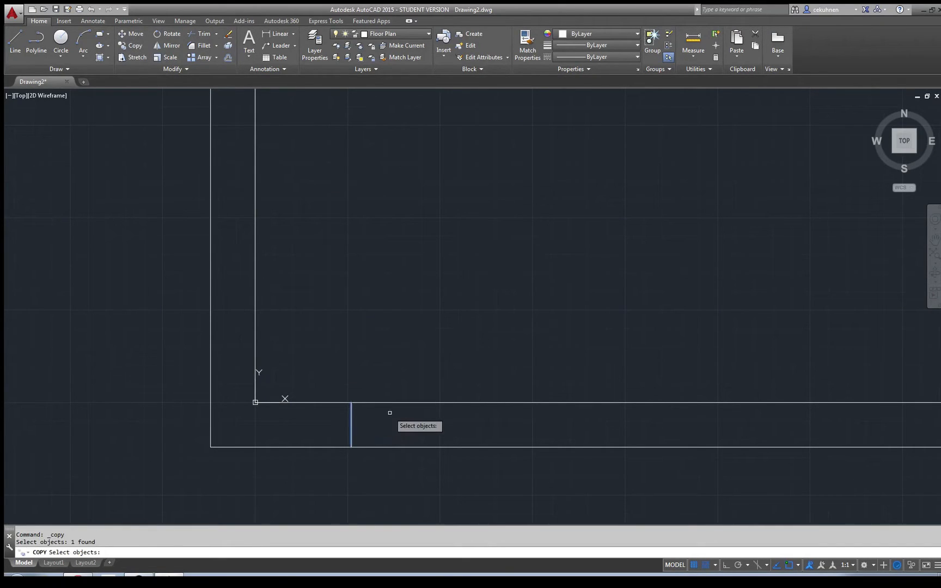
key(Return)
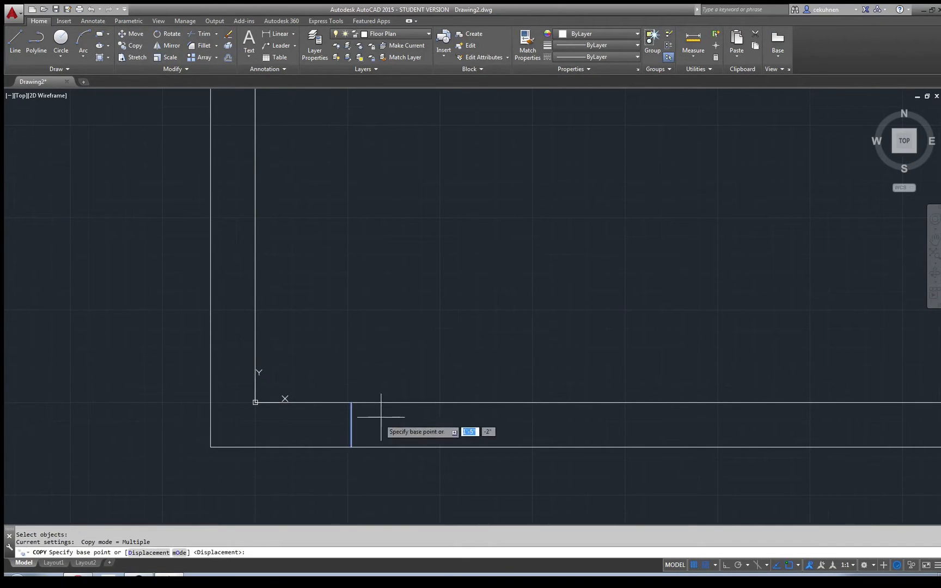
click(352, 402)
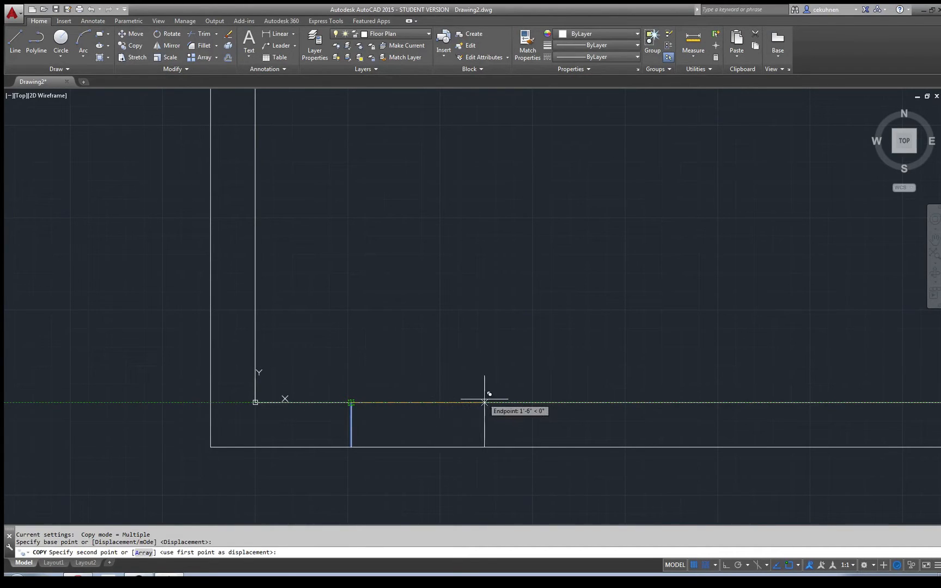
text(32)
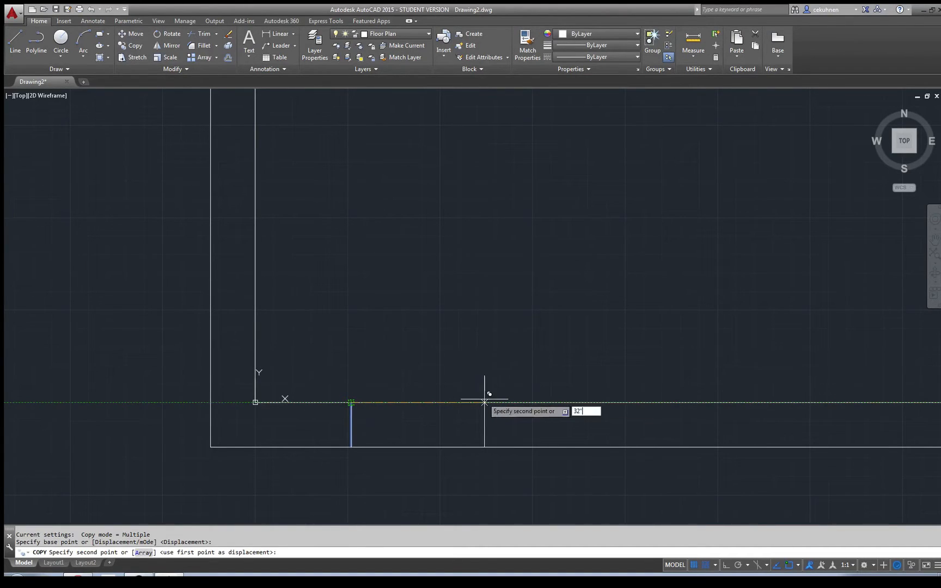
key(Return)
key(Escape)
scroll(532, 329, down, 8)
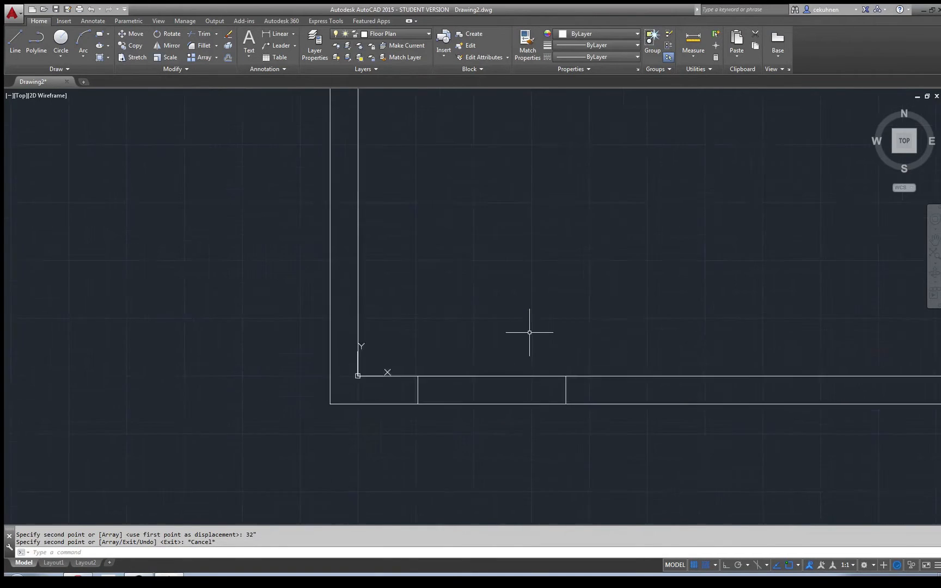
- Draw a rectangle inside the top wall starting at the room's inner upper-left corner, entering 62" for the opposite corner
scroll(692, 232, up, 2)
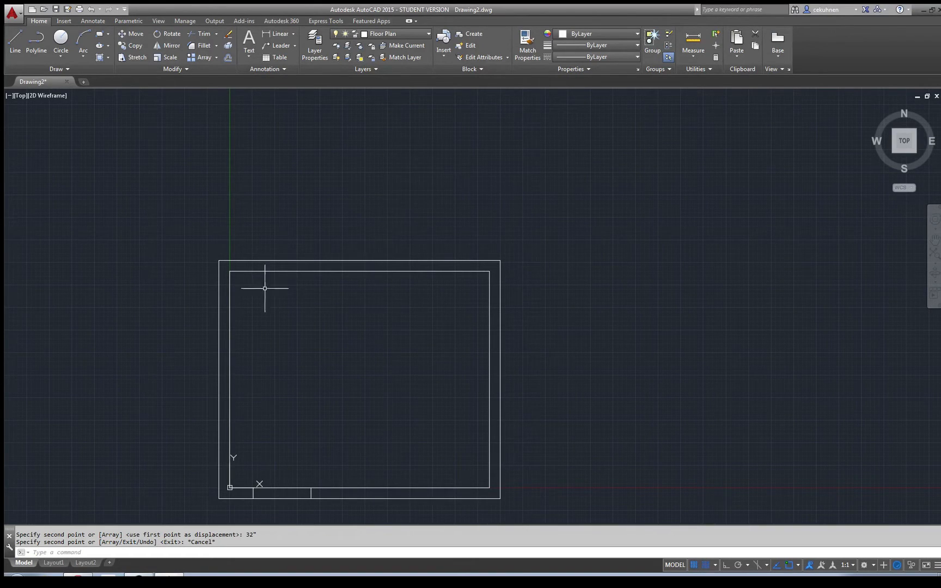
click(100, 35)
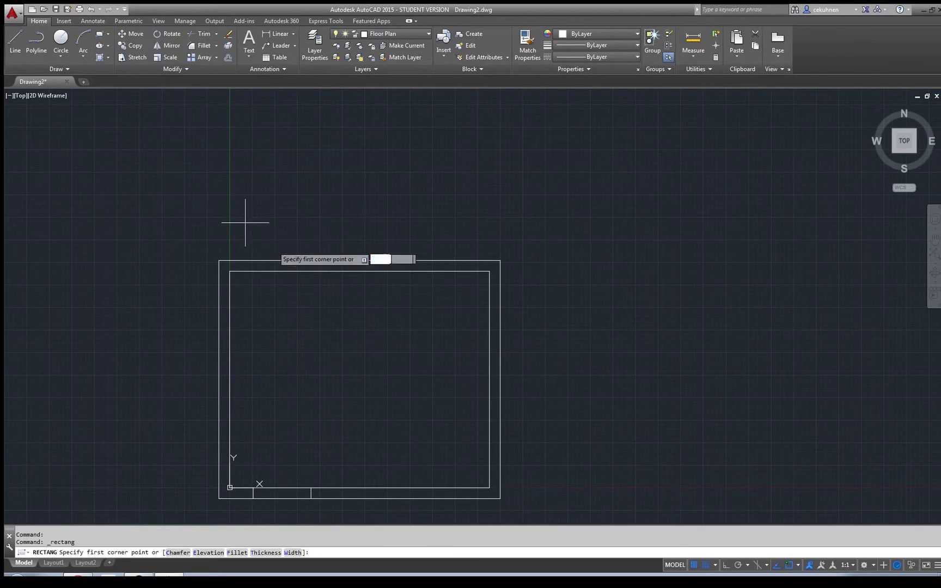
scroll(295, 245, up, 3)
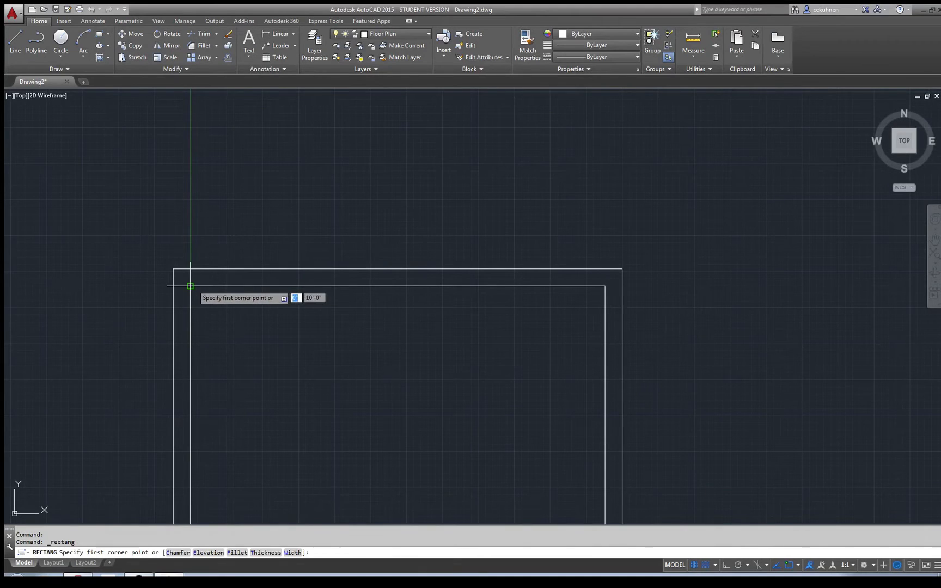
scroll(190, 286, up, 2)
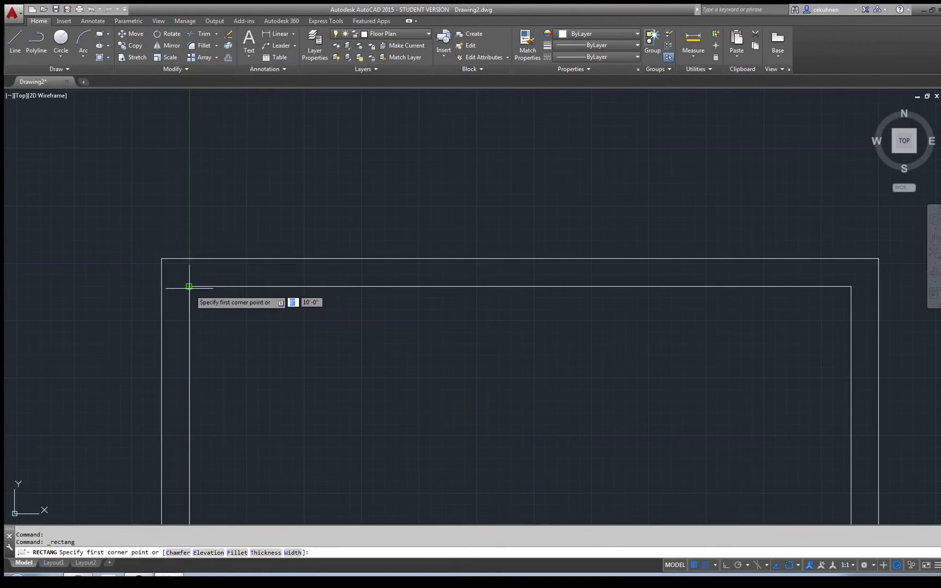
click(189, 286)
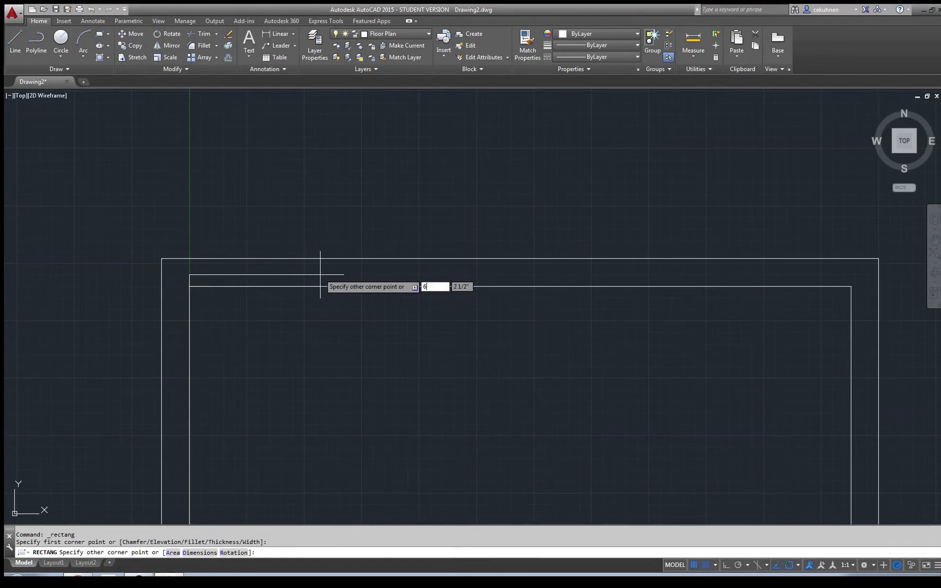
text(62")
key(Return)
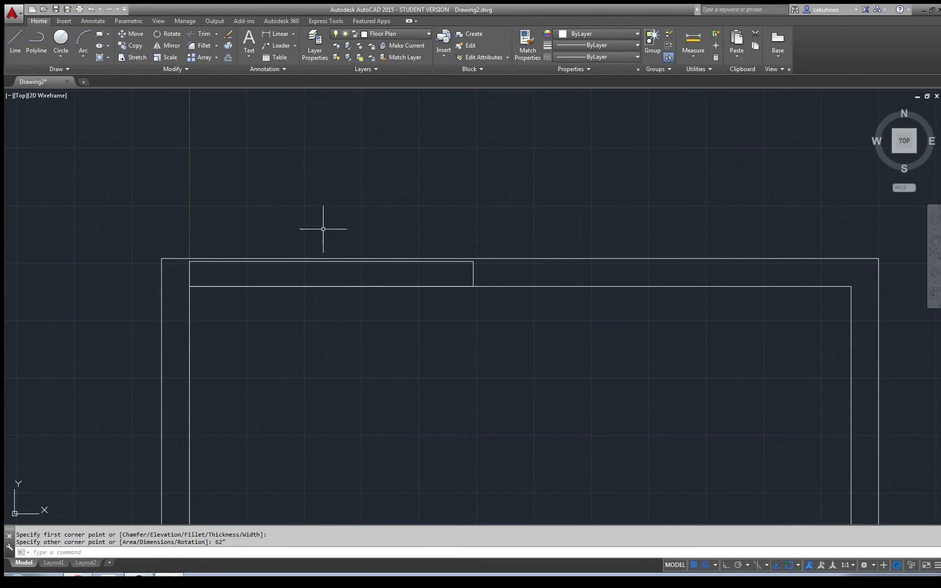
scroll(313, 267, up, 2)
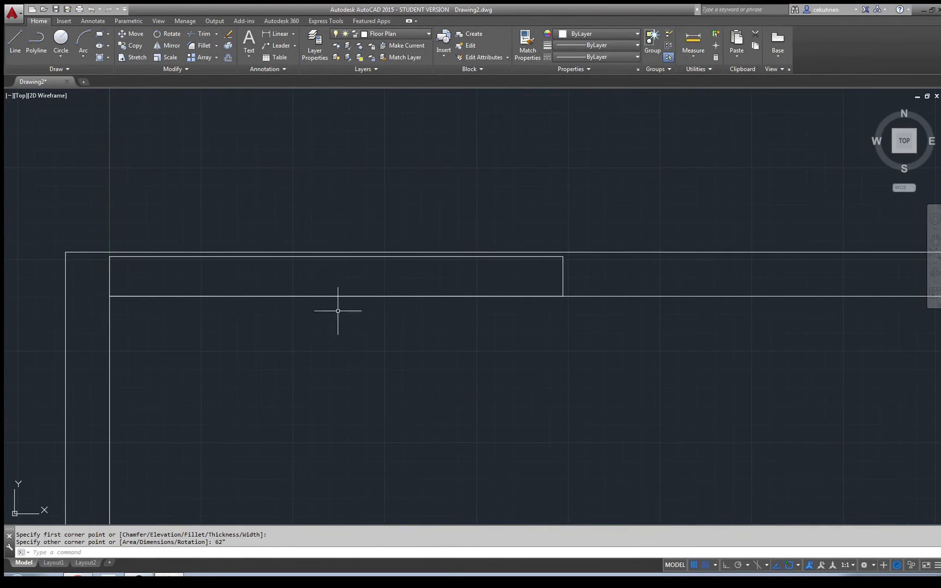
click(329, 256)
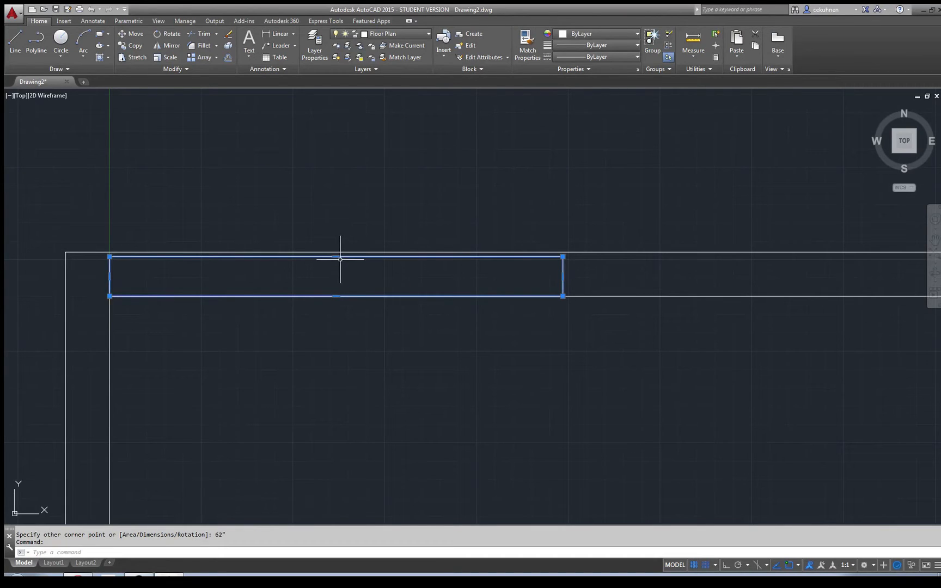
mouse_move(336, 256)
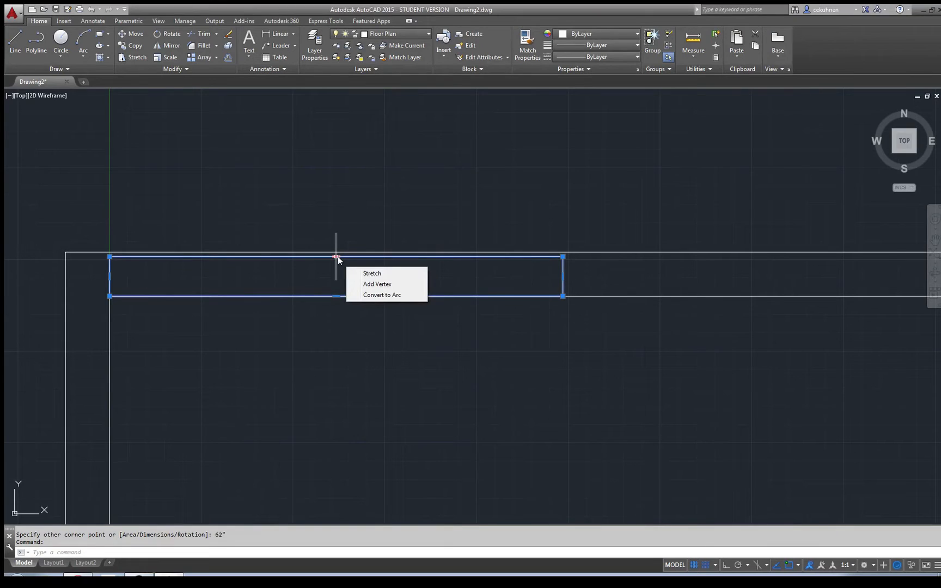
click(336, 257)
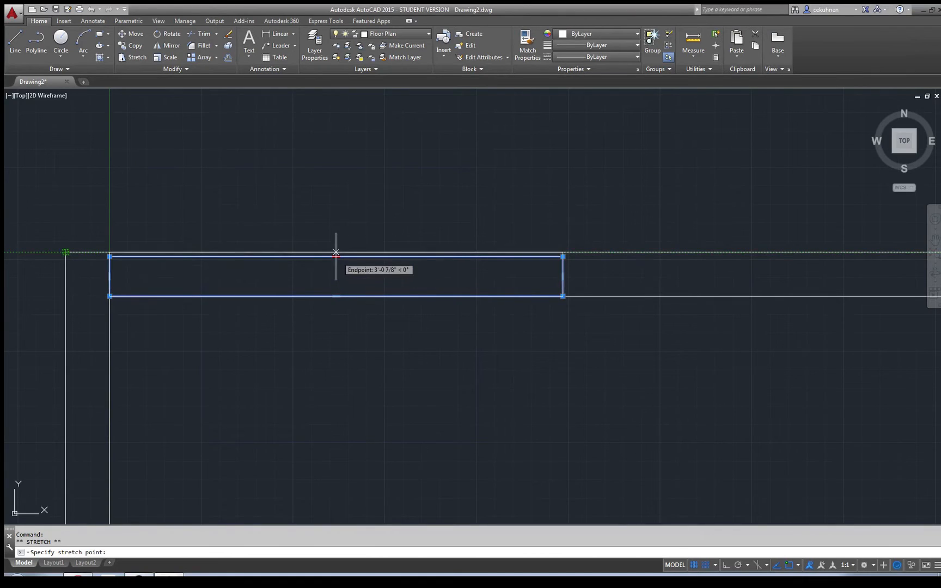
key(Down)
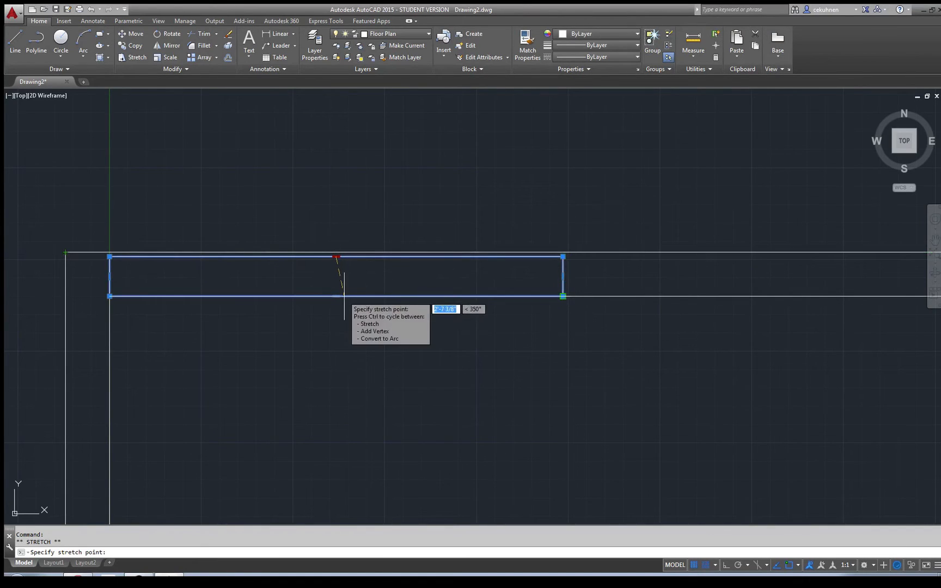
key(Escape)
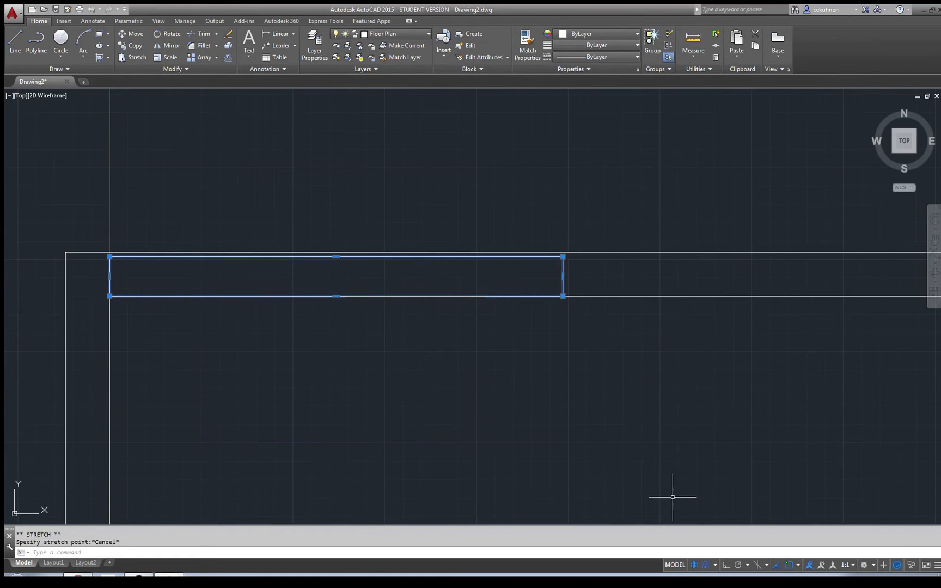
- Enable the Perpendicular object snap and try to stretch the top edge of the top-wall rectangle
click(799, 565)
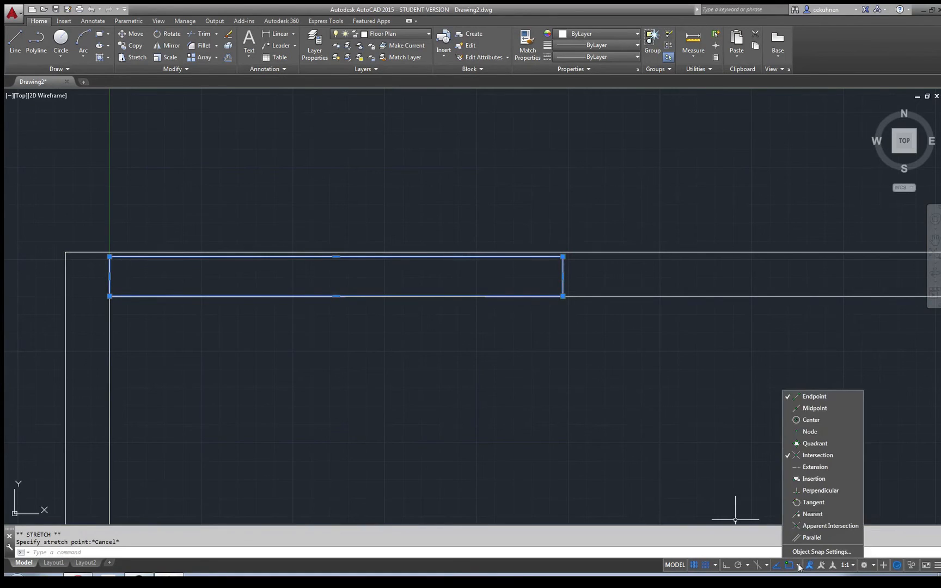
click(805, 489)
click(338, 256)
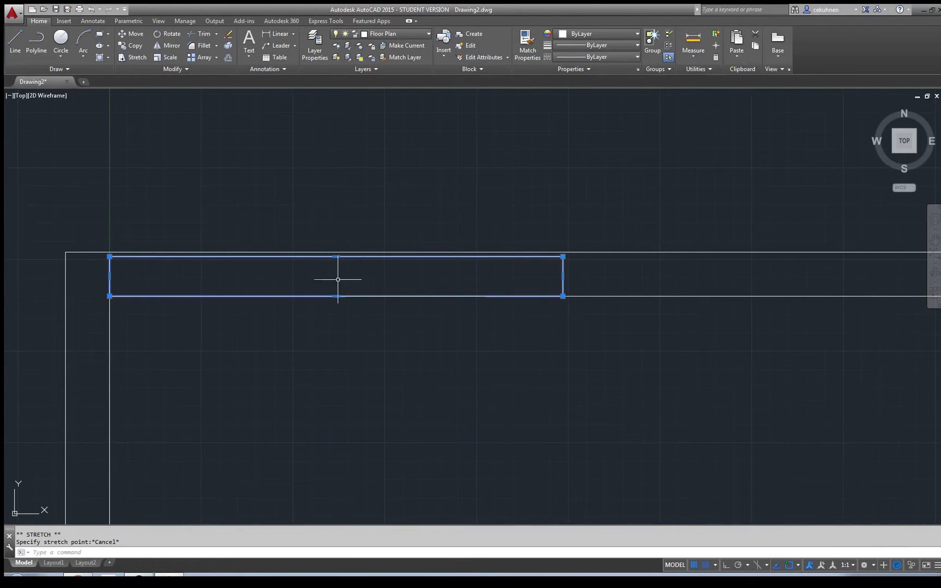
click(337, 257)
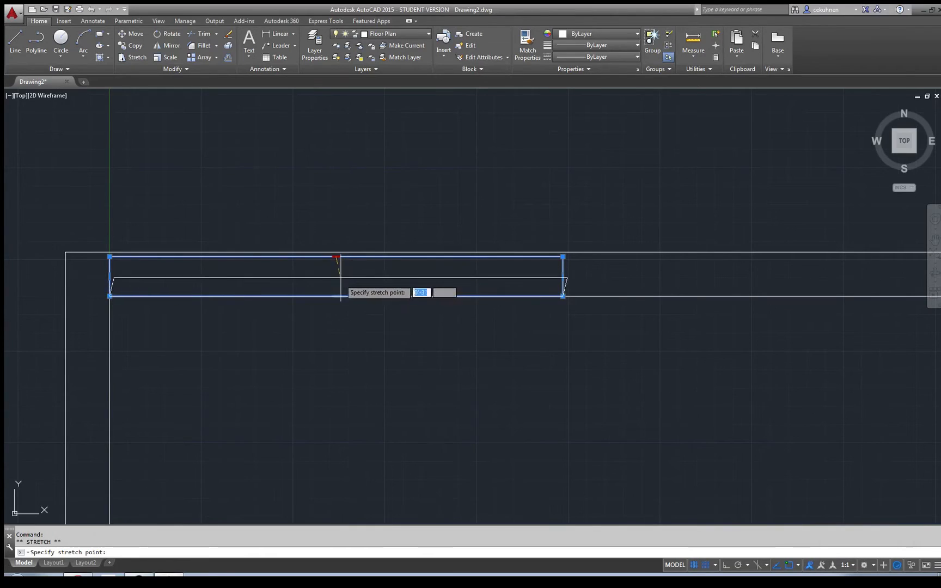
key(Escape)
- Turn the Perpendicular object snap back off
click(798, 566)
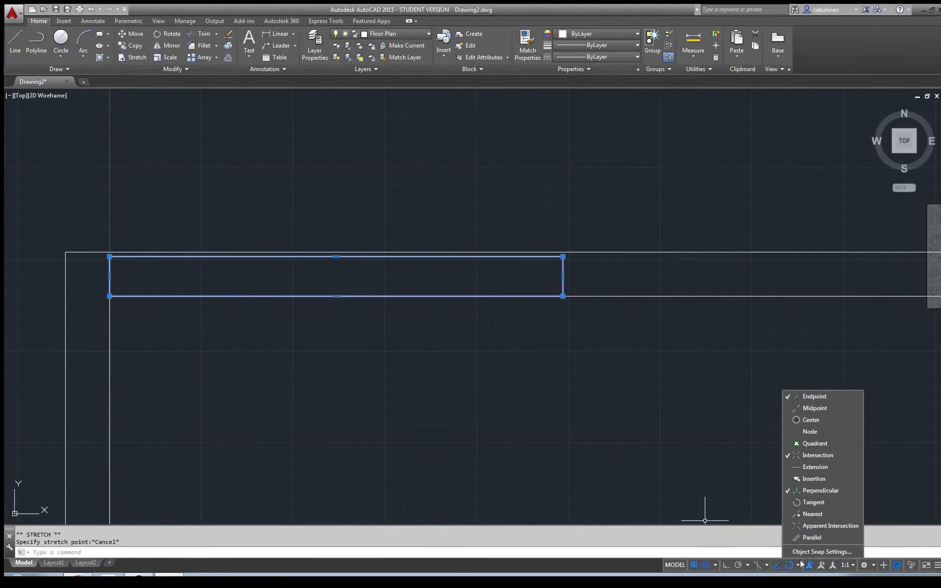
click(817, 490)
click(817, 479)
click(818, 456)
click(651, 571)
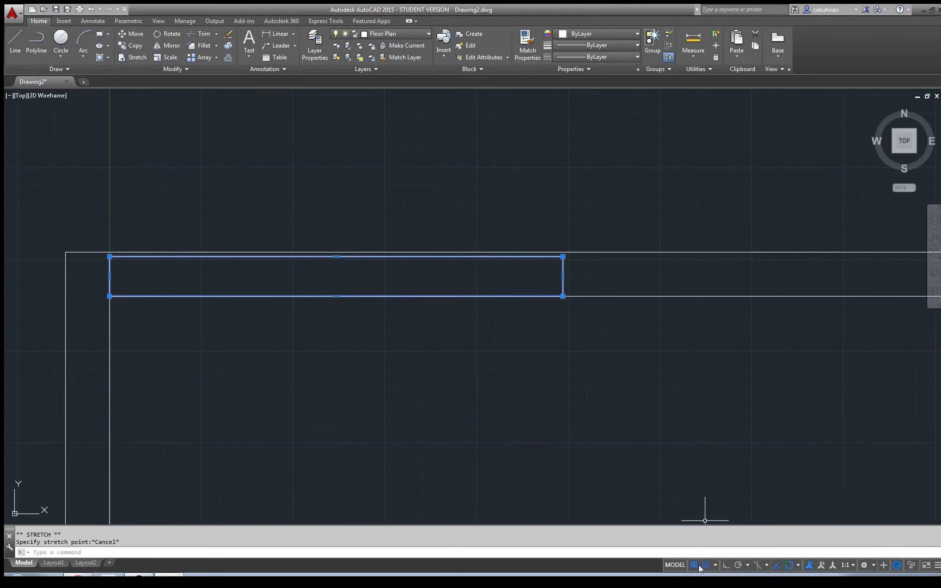
- Turn on Ortho mode and stretch the top-wall rectangle's top edge straight up to the outer wall line
click(727, 565)
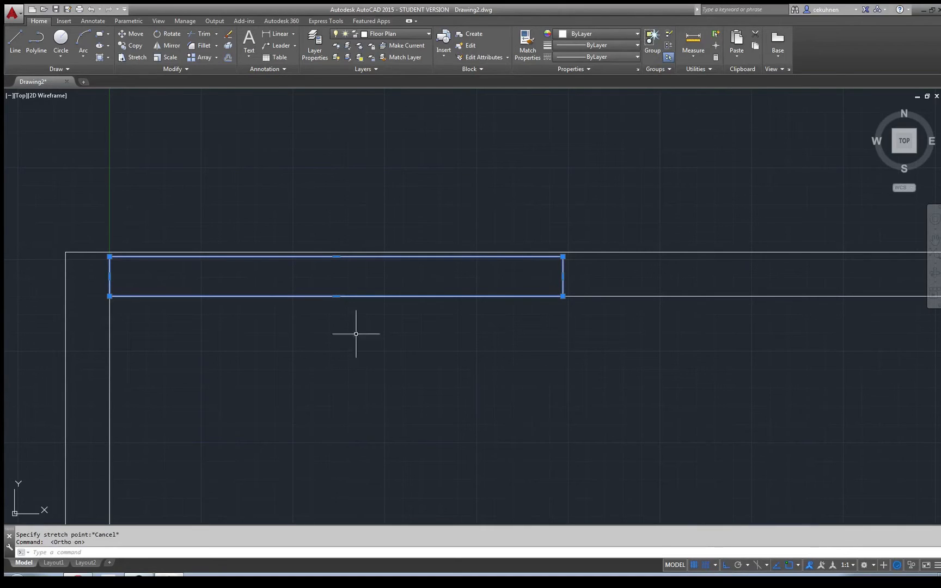
click(336, 256)
click(336, 277)
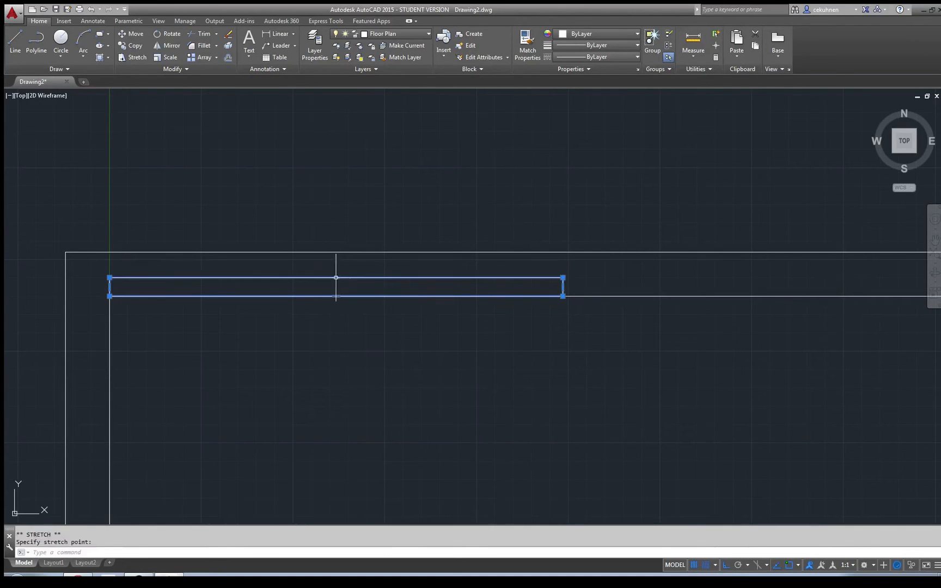
click(336, 278)
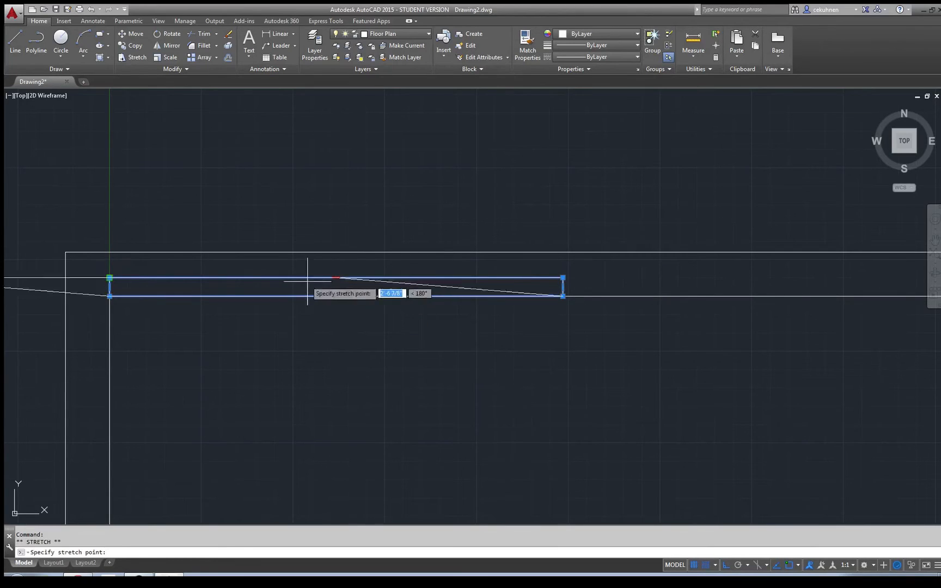
key(Escape)
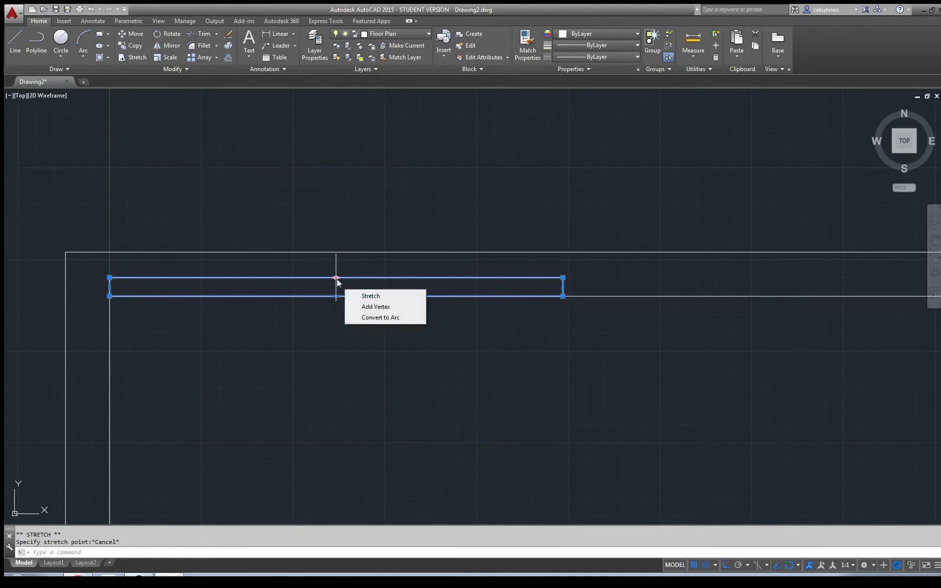
click(336, 278)
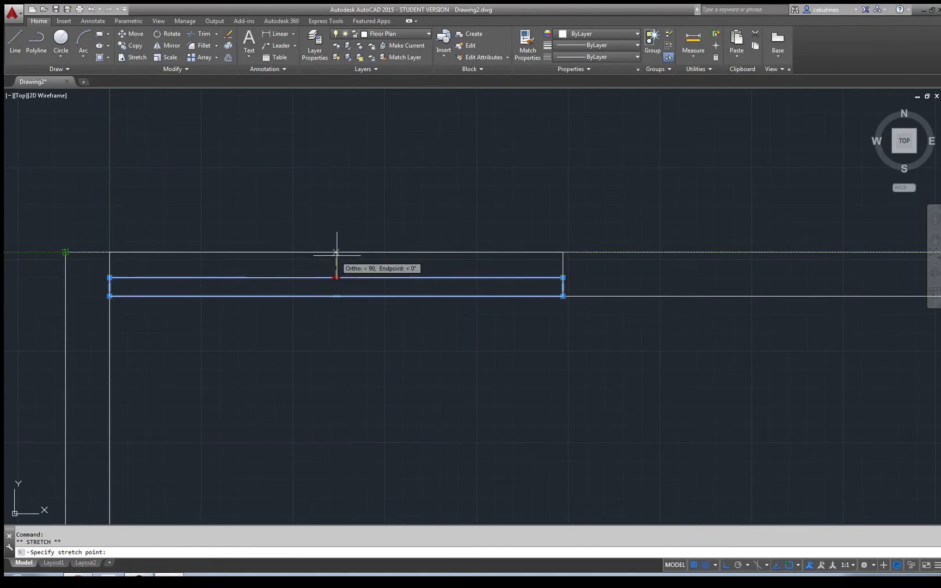
click(337, 252)
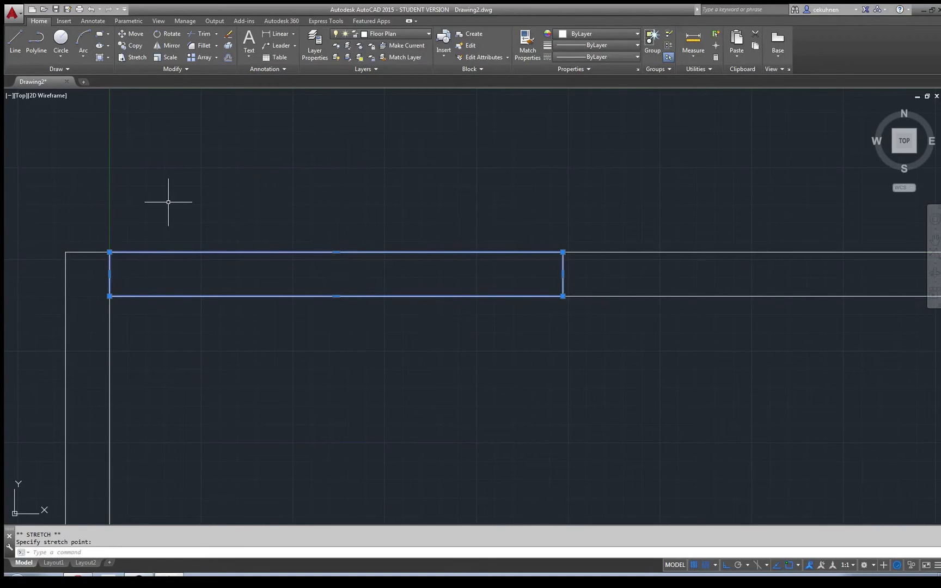
key(Escape)
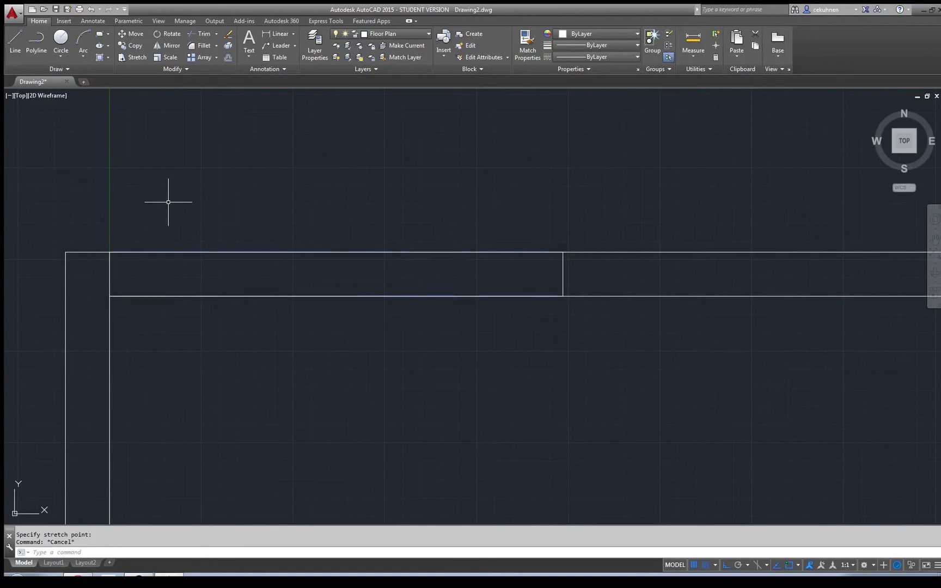
- Try to move the top-wall rectangle 41" to the right, using its lower-left corner as the base point
click(110, 267)
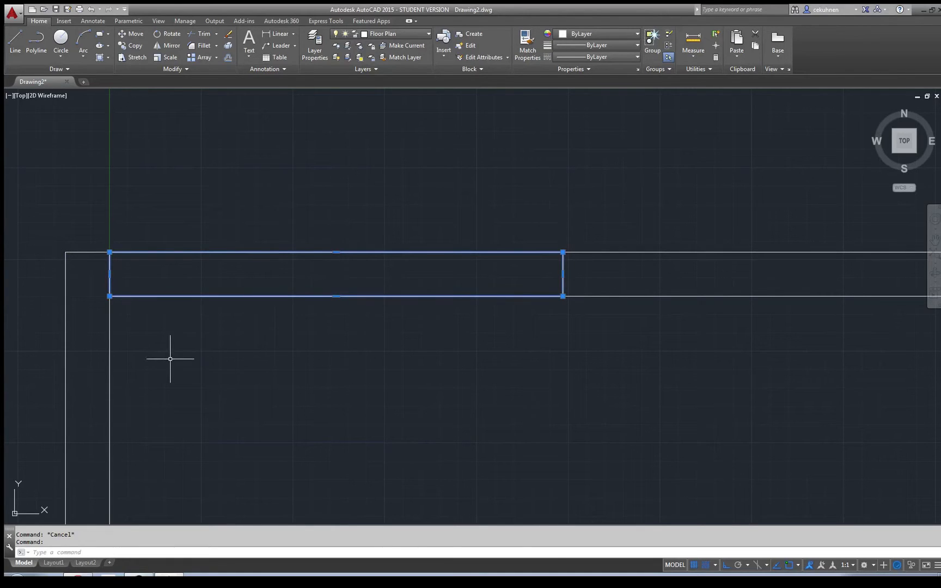
click(134, 34)
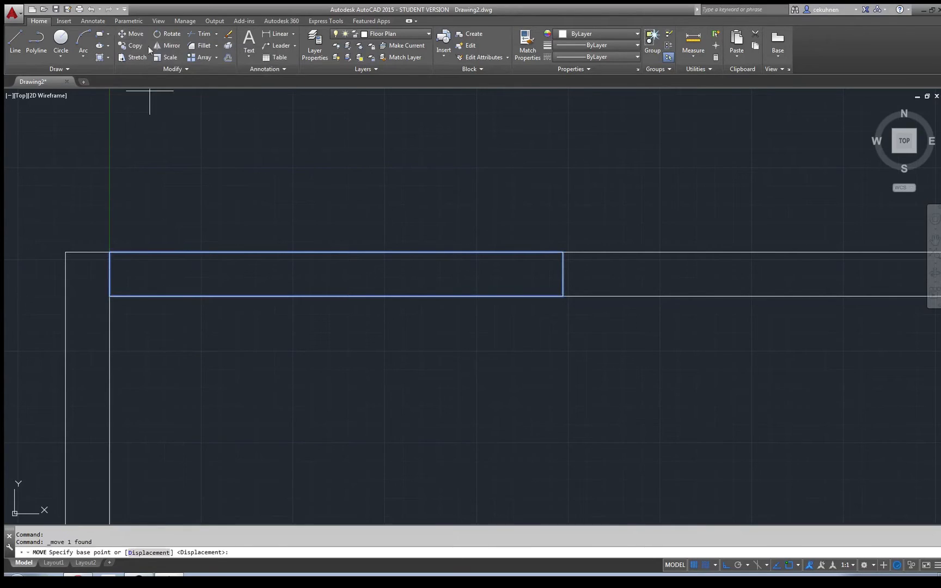
click(109, 297)
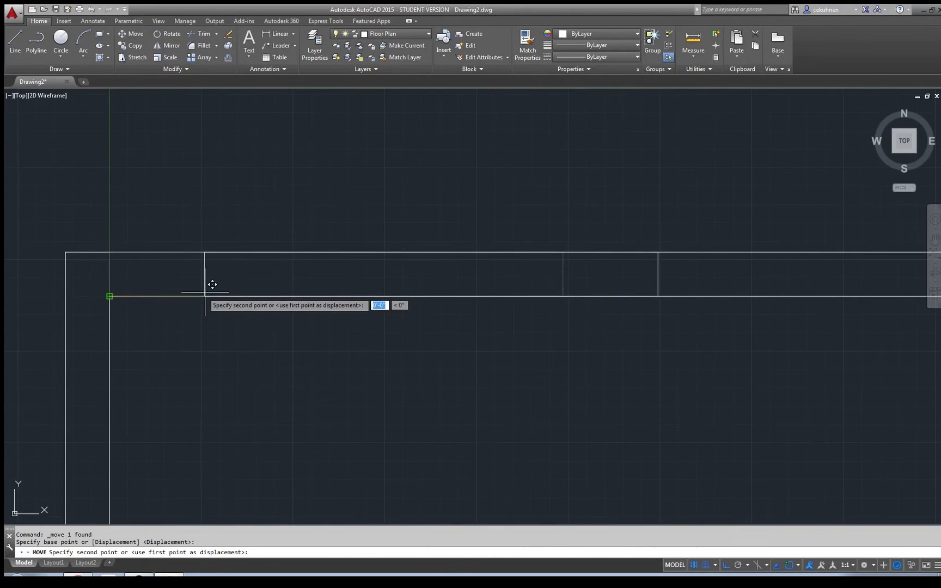
text(41")
key(Return)
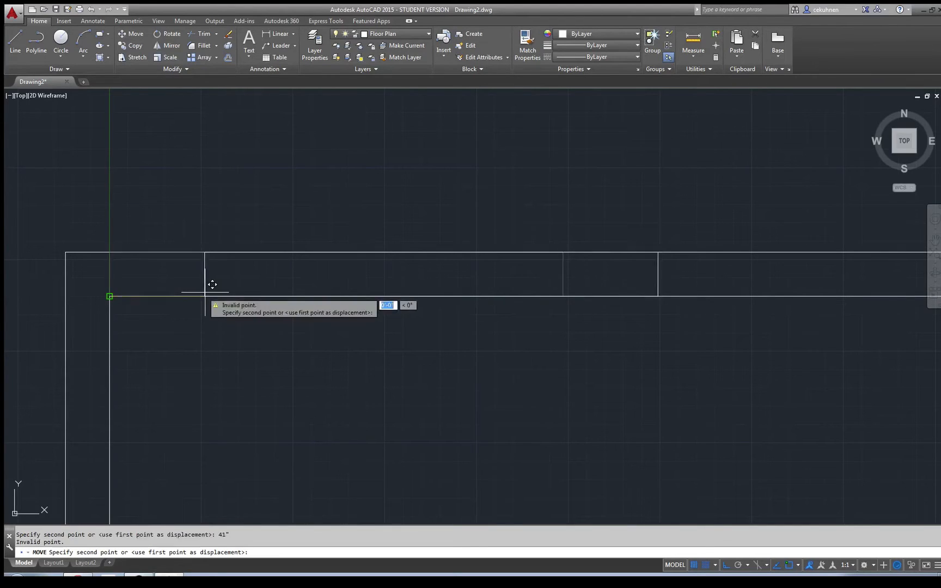
scroll(303, 363, down, 4)
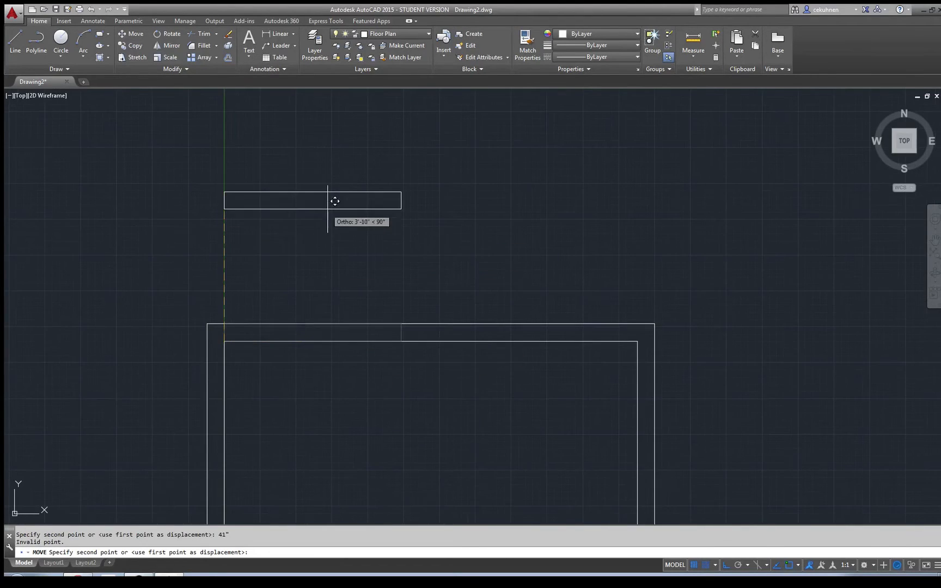
key(Escape)
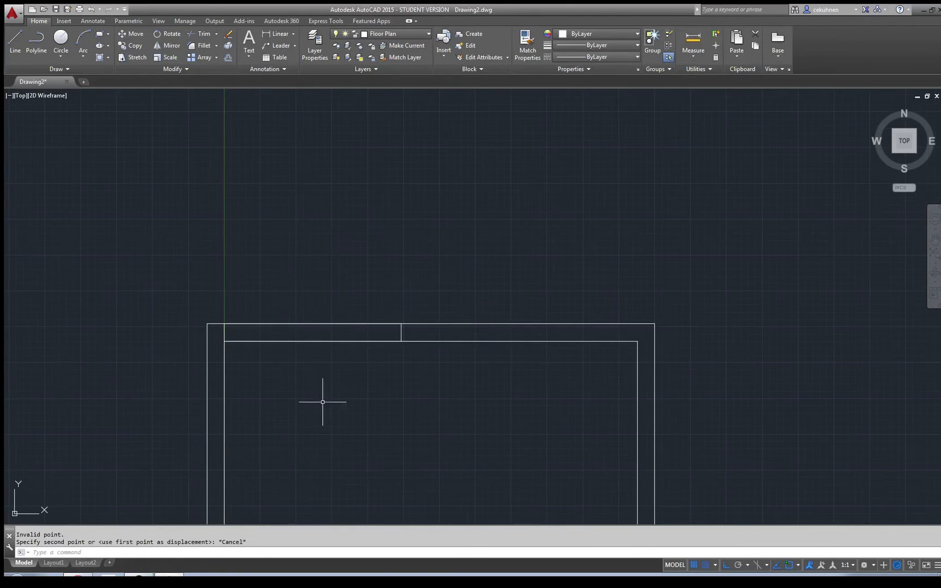
- Retry the 41" move of the top-wall rectangle to the right, reselecting it and its lower-left base point
scroll(322, 395, up, 2)
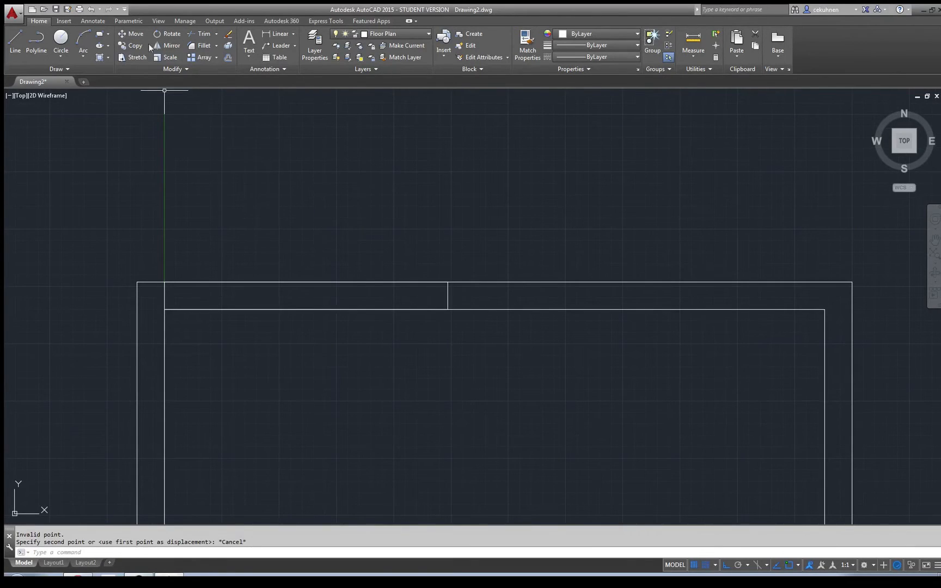
click(131, 34)
click(164, 300)
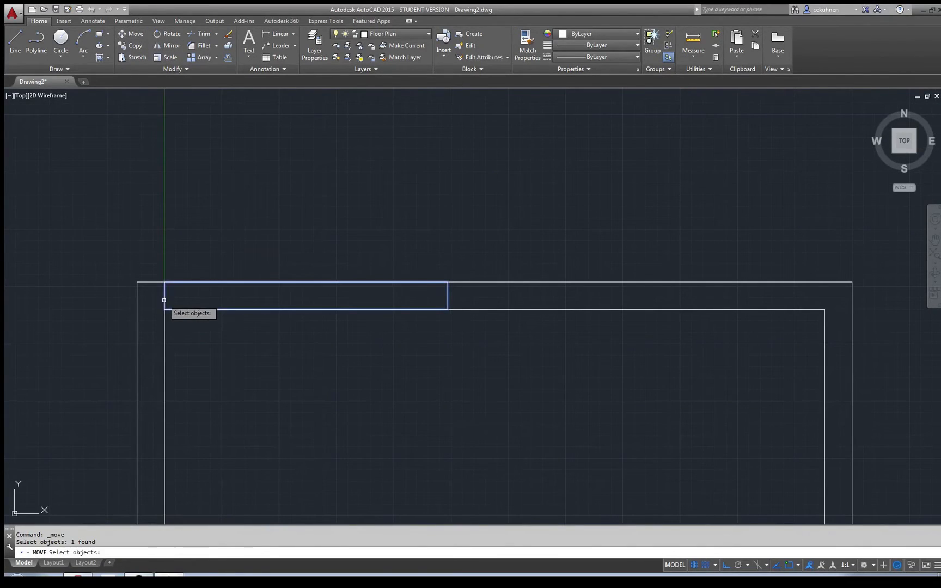
key(Return)
click(171, 302)
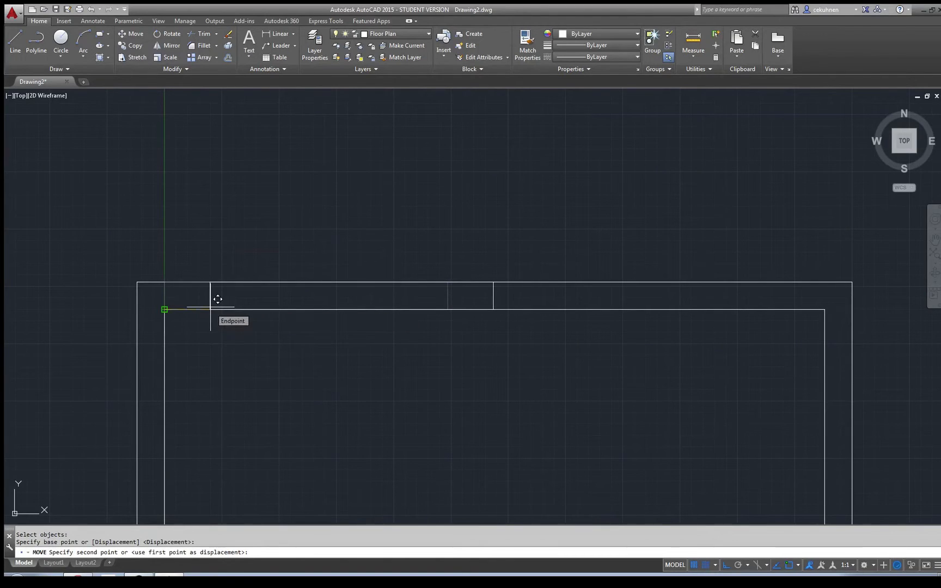
text(41)
key(Return)
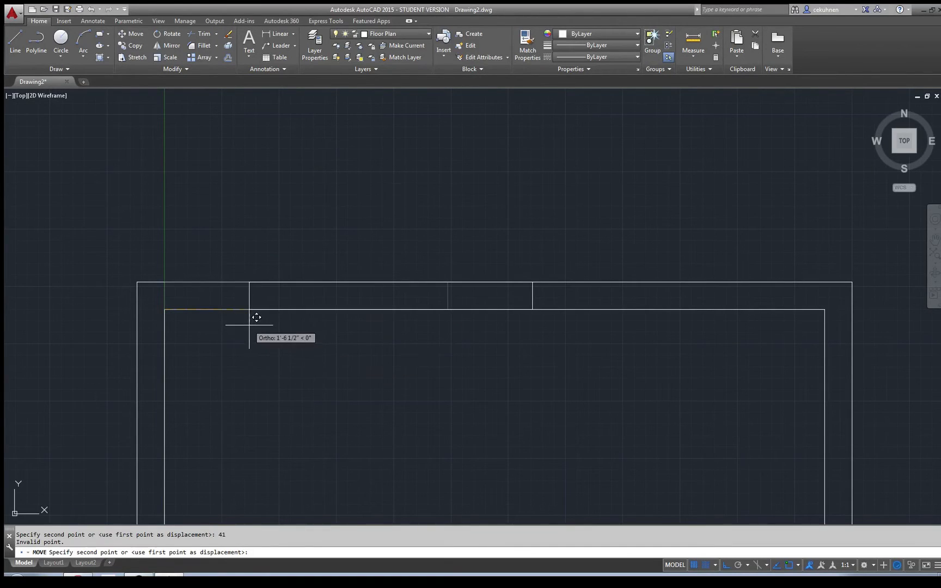
key(Escape)
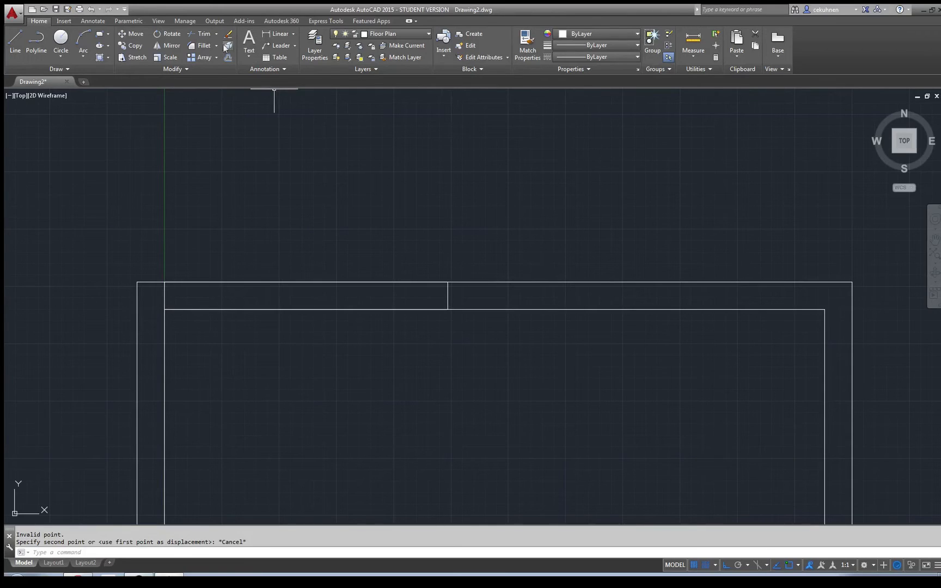
- Move the top-wall rectangle 41" to the right from its lower-left corner, turning object snap off before entering the distance
click(131, 37)
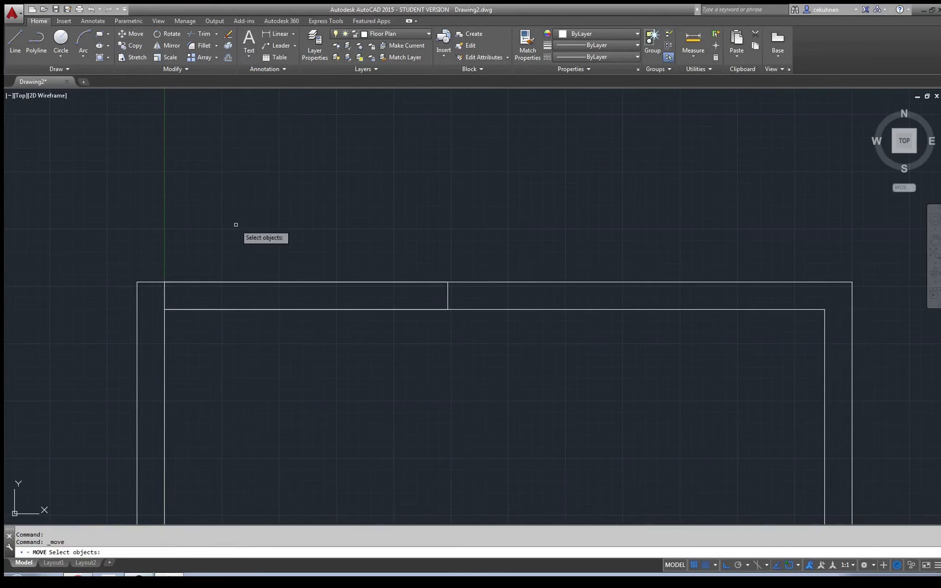
click(165, 298)
key(Return)
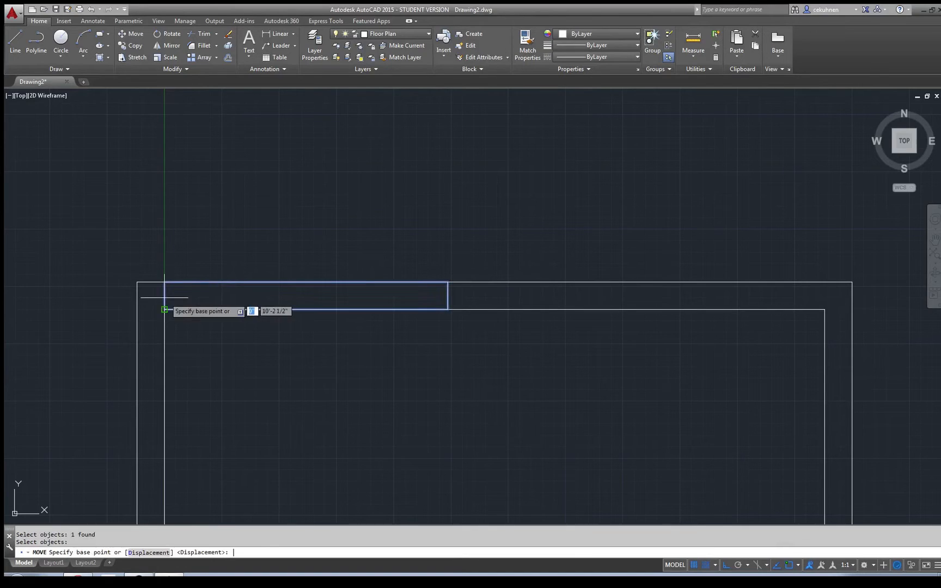
click(165, 310)
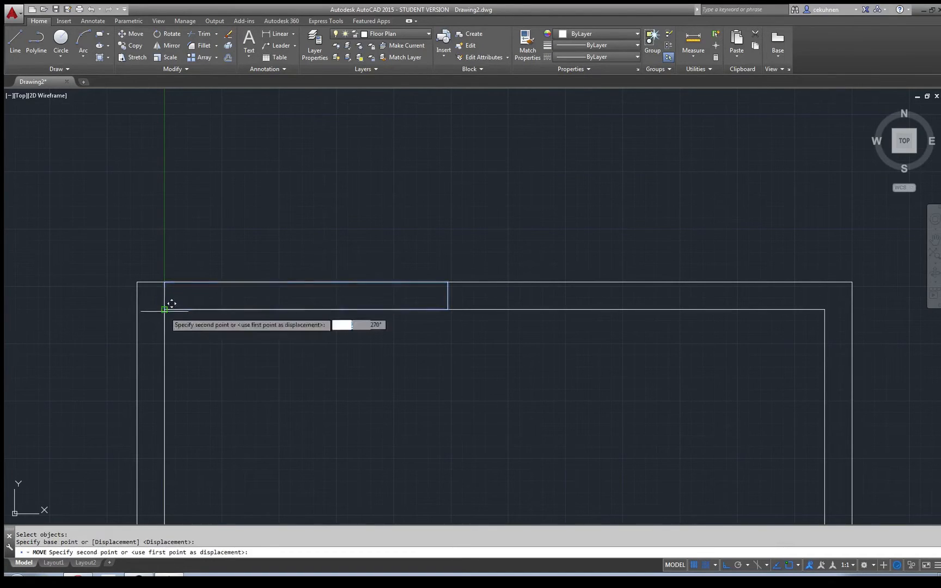
click(792, 566)
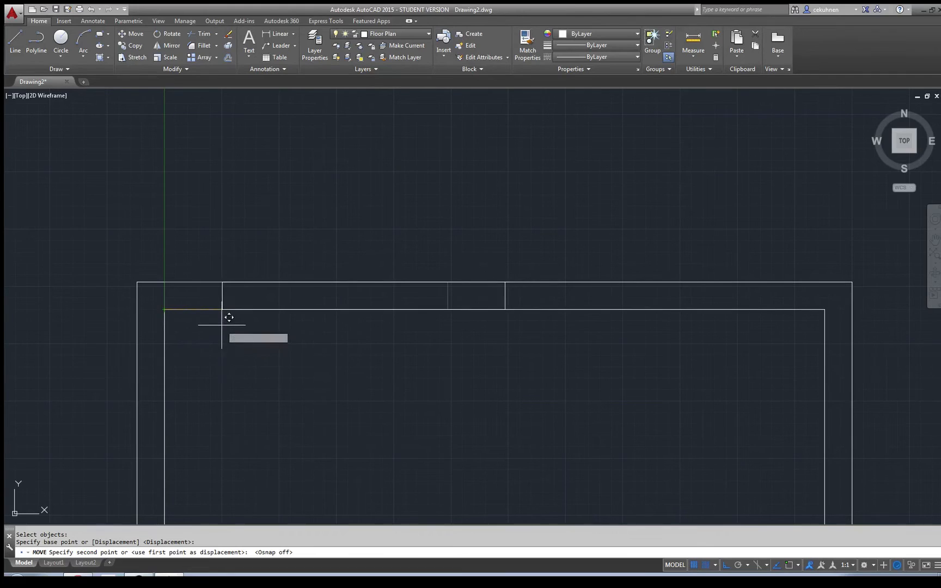
text(41)
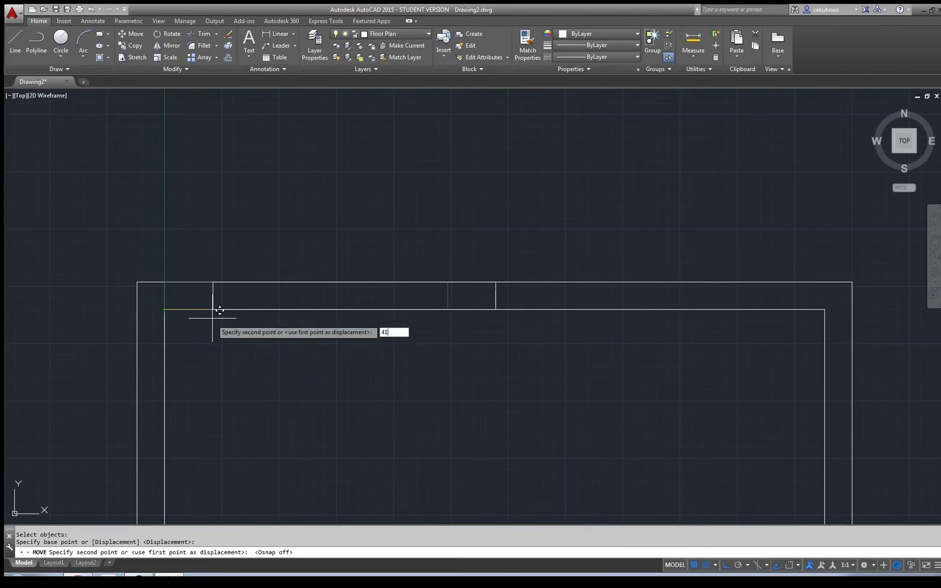
key(Return)
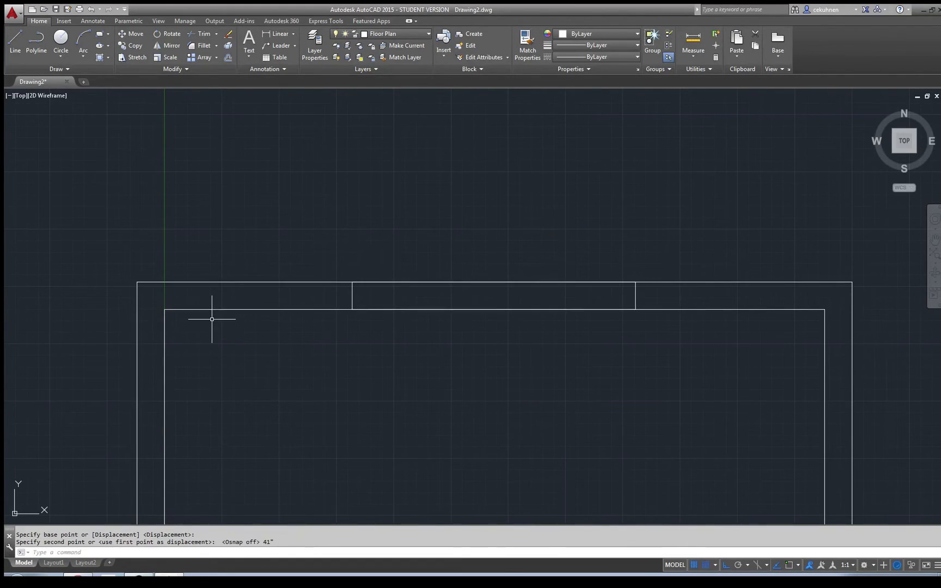
- Turn object snap on, switching the Endpoint snap off and the Midpoint snap on
scroll(212, 319, down, 3)
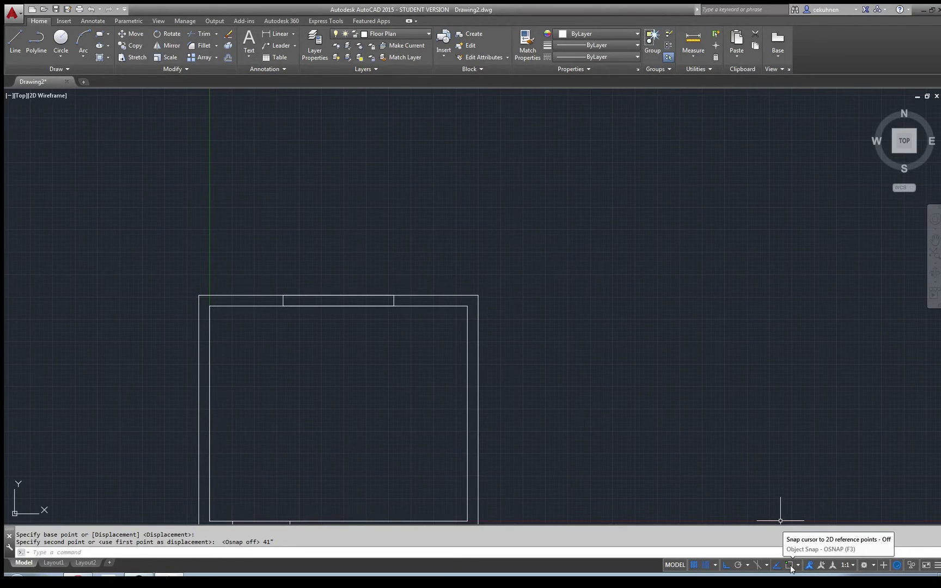
click(904, 141)
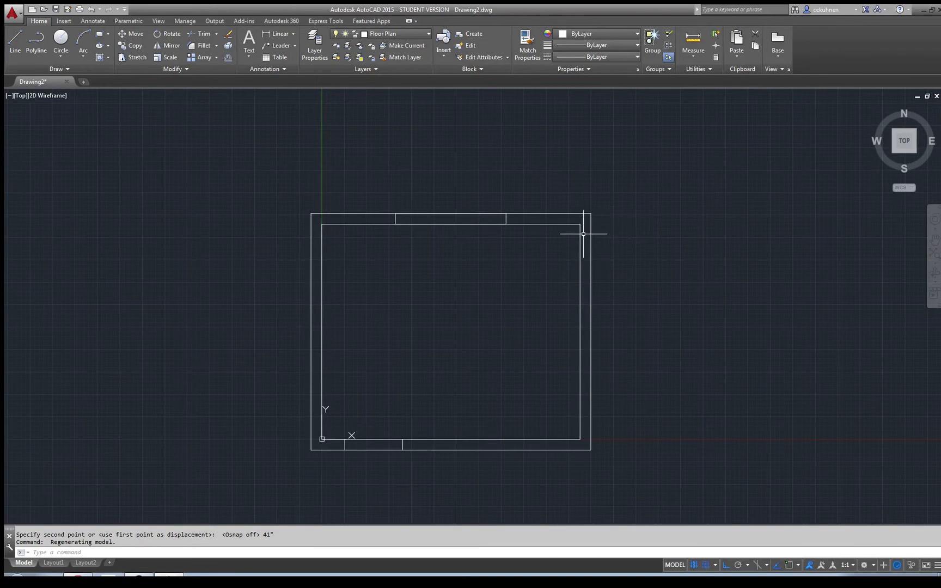
scroll(513, 263, up, 1)
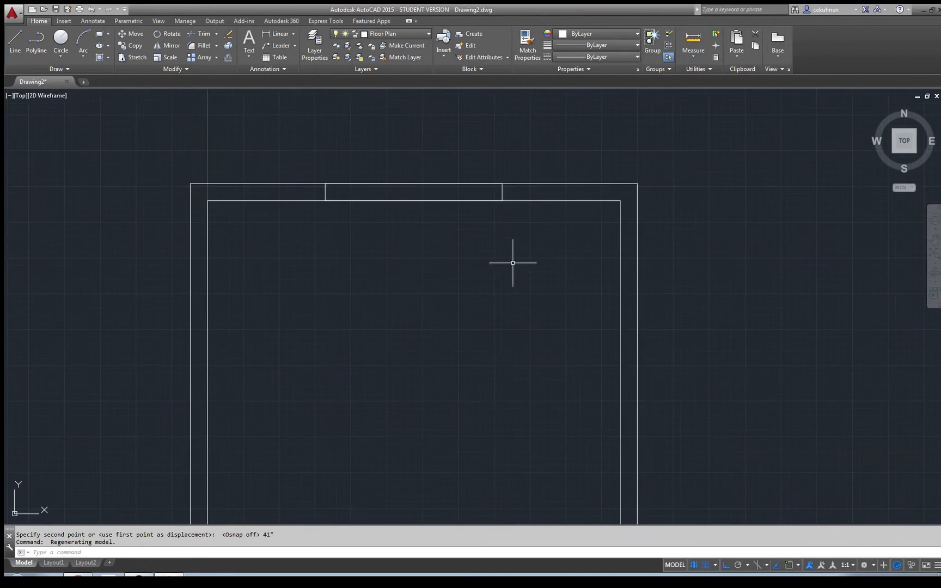
click(325, 192)
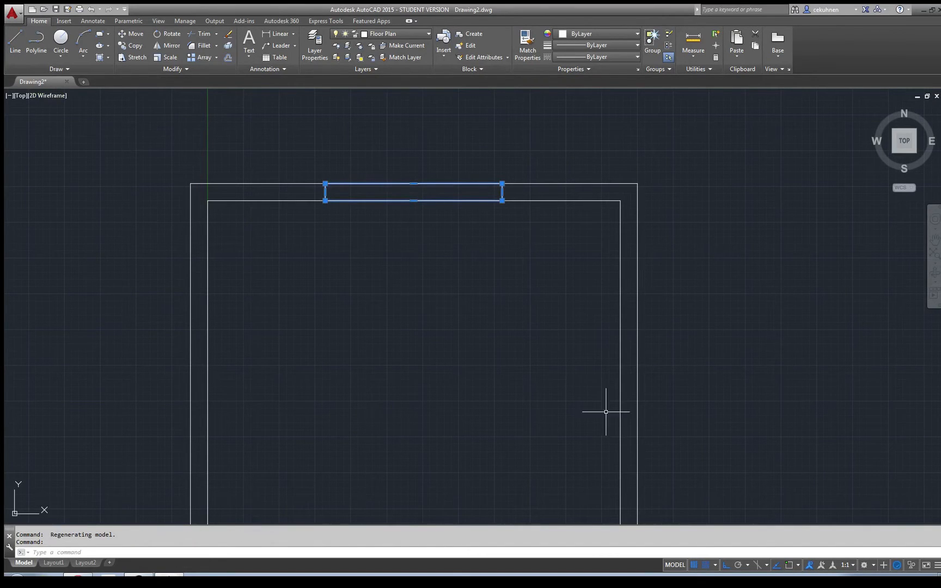
click(787, 565)
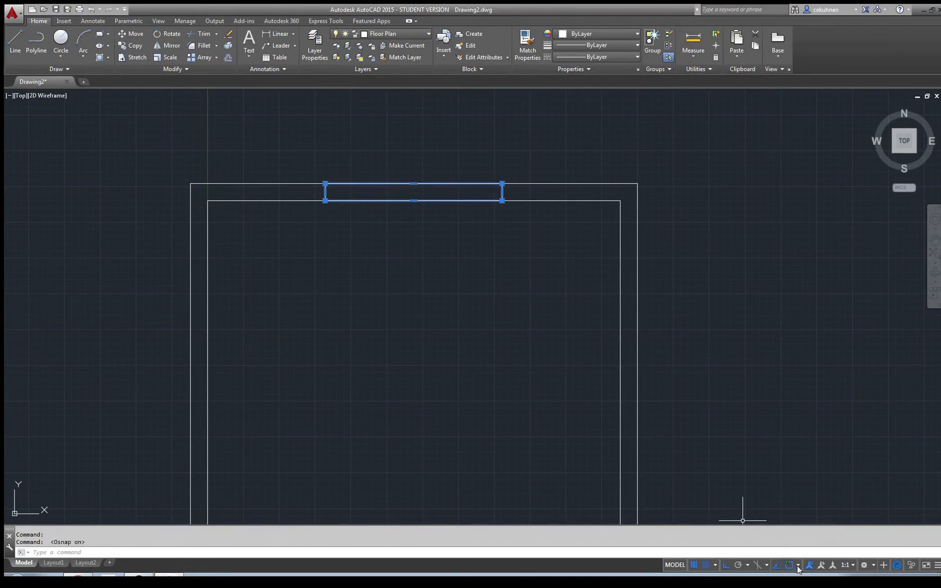
click(798, 566)
click(813, 398)
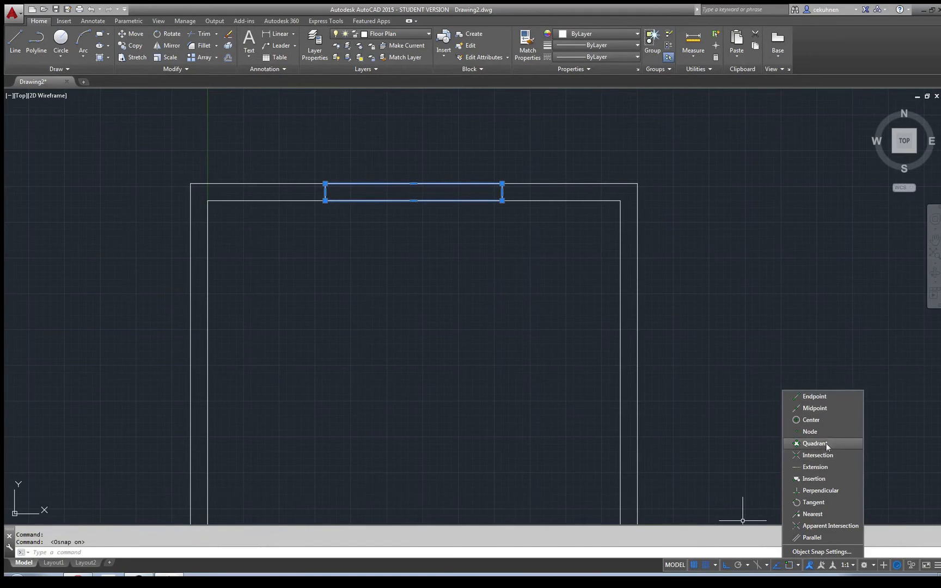
click(823, 411)
- Draw a horizontal line through the top-wall rectangle, from the midpoint of its left side to the midpoint of its right side
click(17, 40)
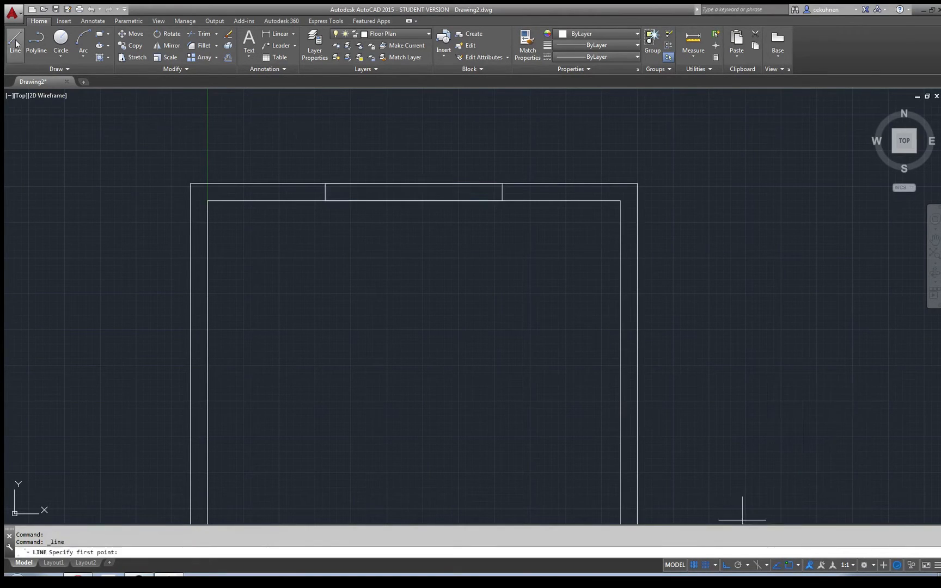
click(325, 192)
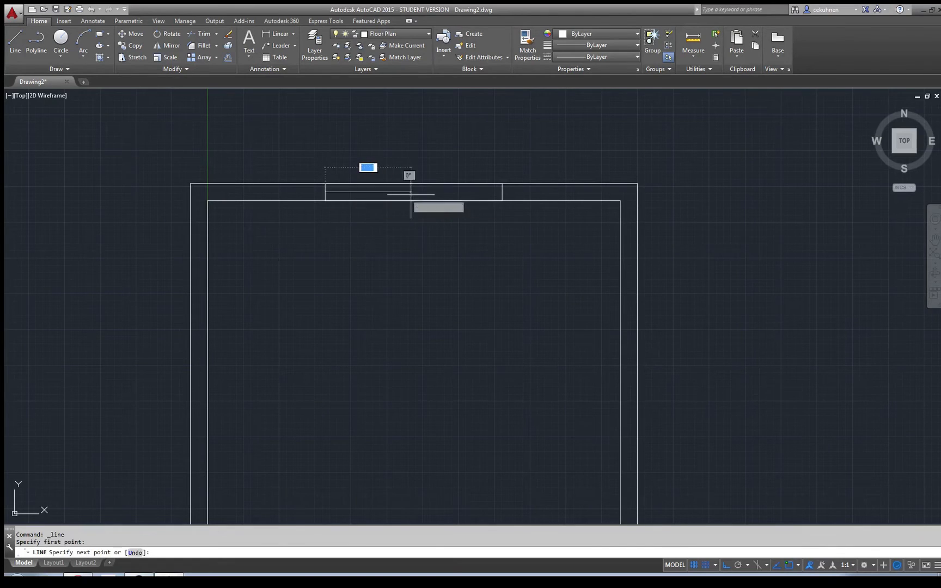
click(502, 192)
key(Escape)
- Group the top-wall rectangle and its horizontal centre line into one window object with the GROUP command
click(445, 191)
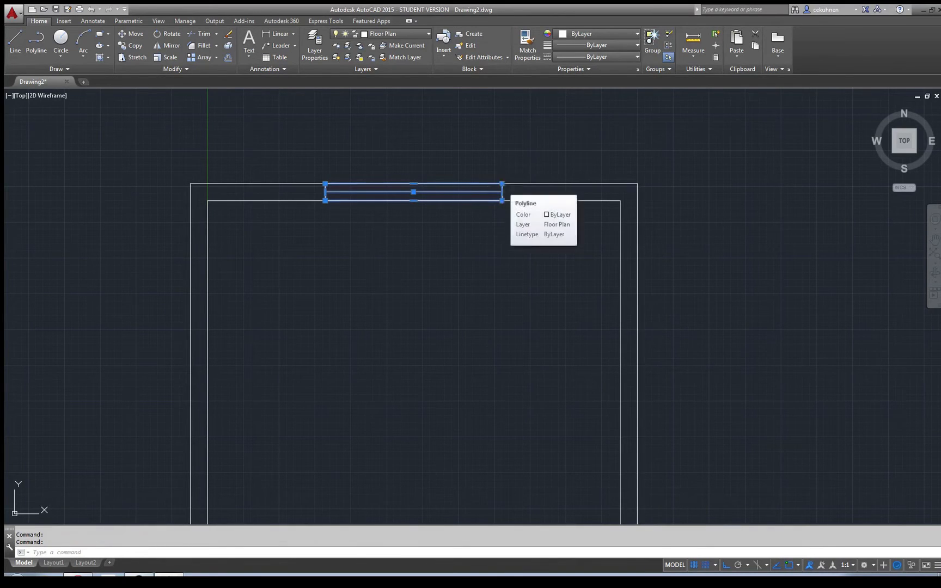
shift+click(503, 186)
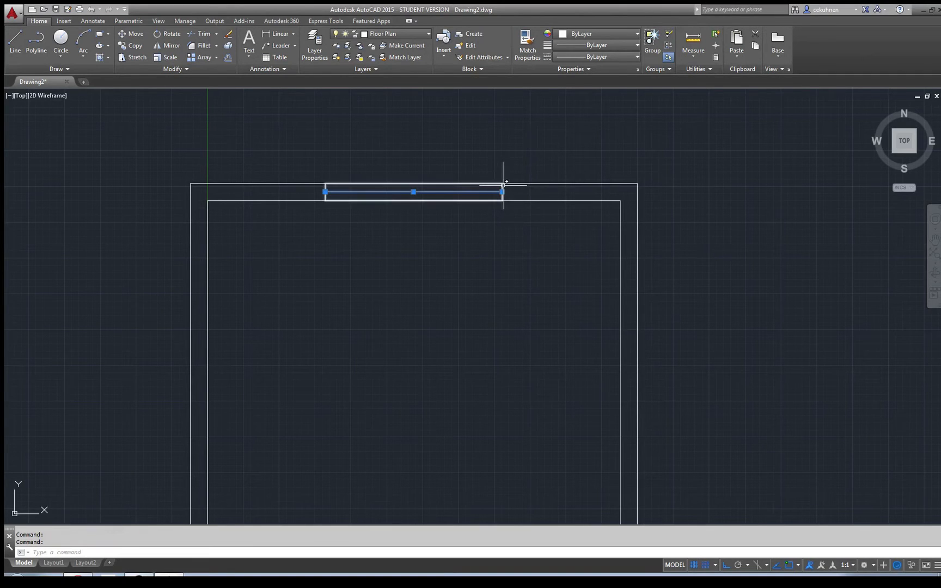
click(503, 186)
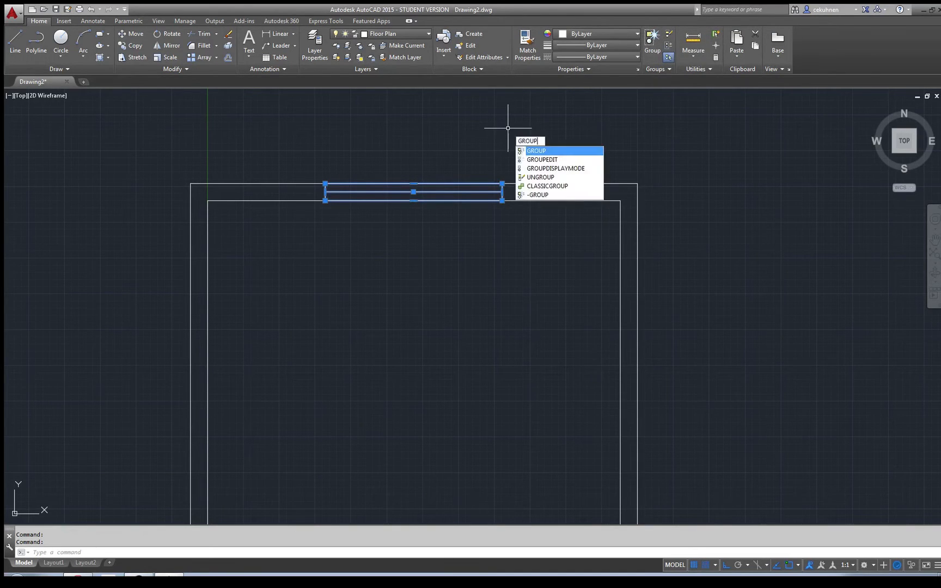
key(Return)
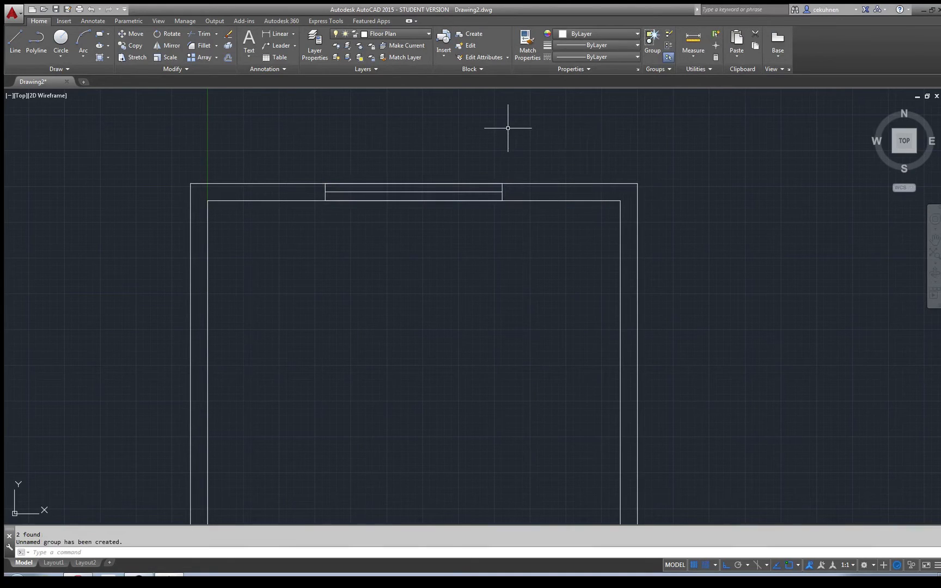
- Copy the window group from its lower-left corner to the room's inner upper-right corner, using the Endpoint snap
click(477, 192)
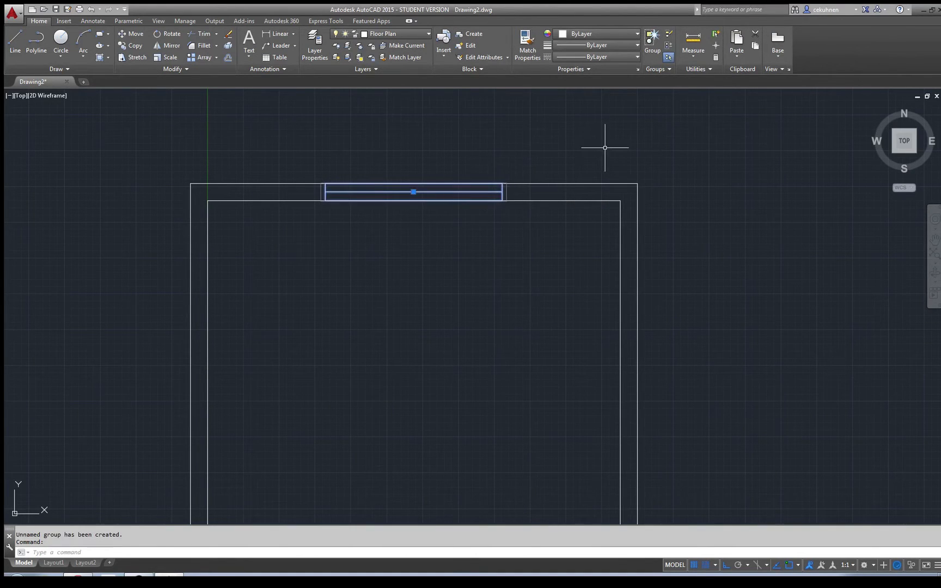
scroll(557, 158, down, 2)
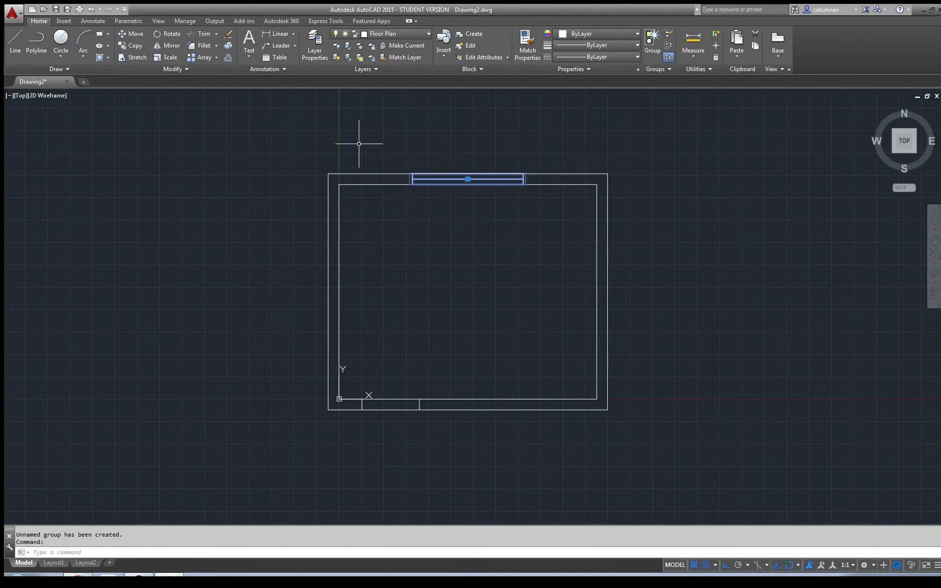
click(135, 46)
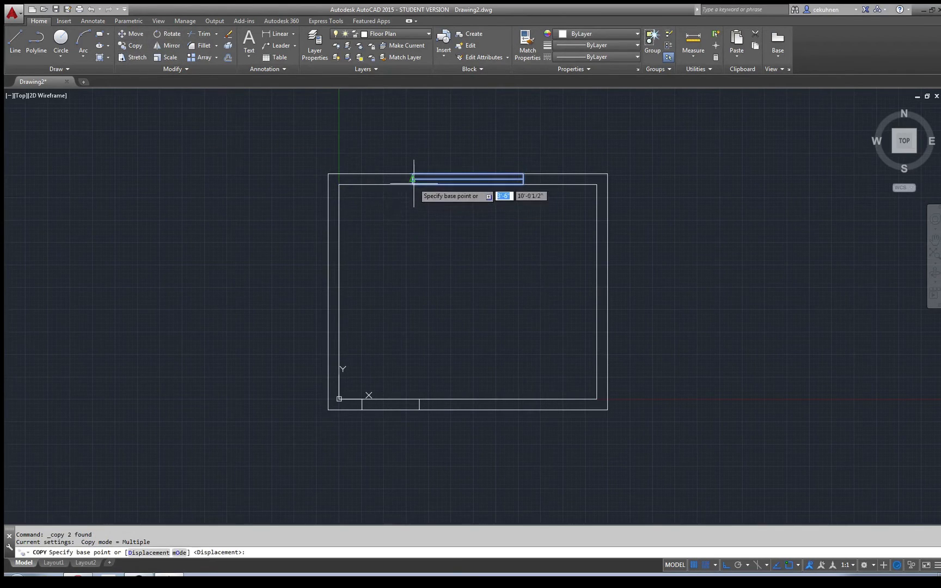
click(799, 566)
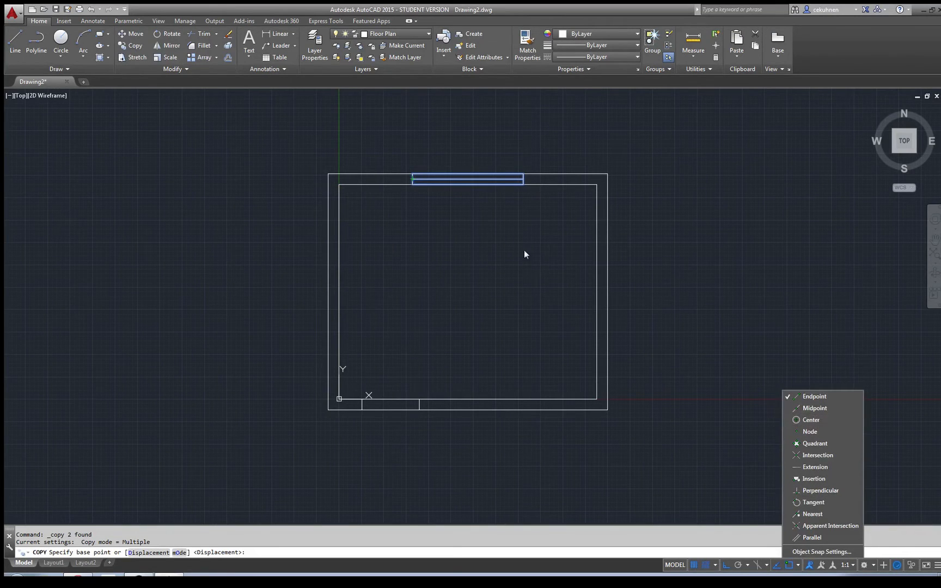
click(434, 209)
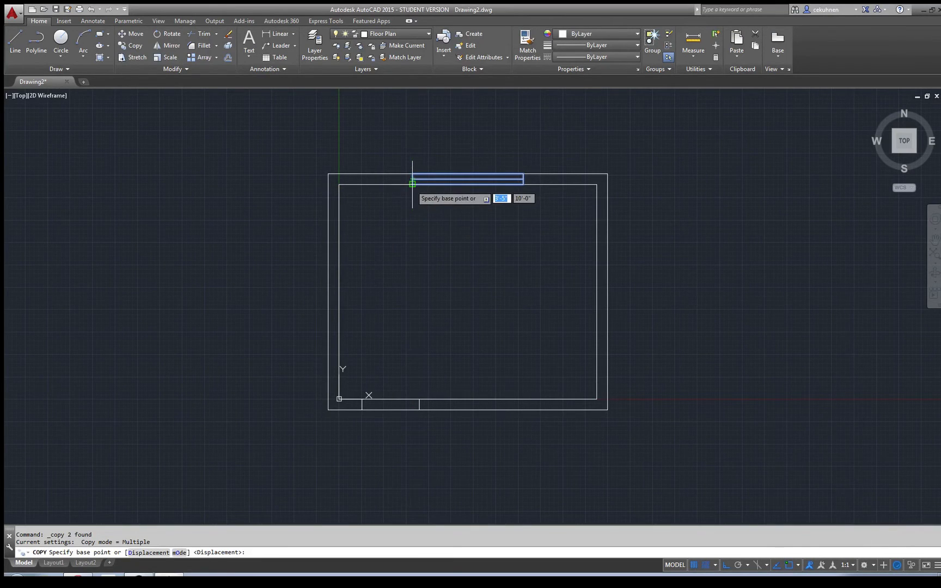
click(412, 184)
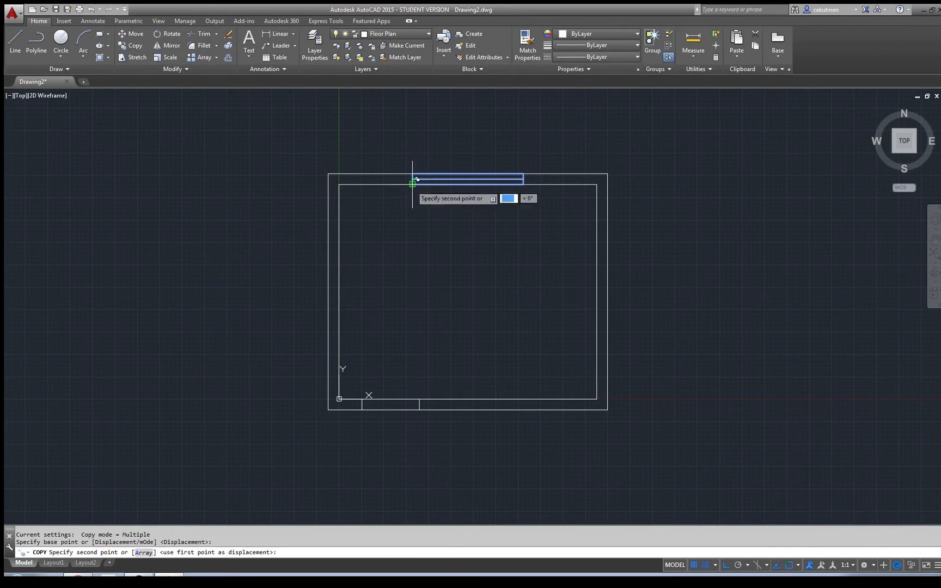
click(601, 180)
key(Escape)
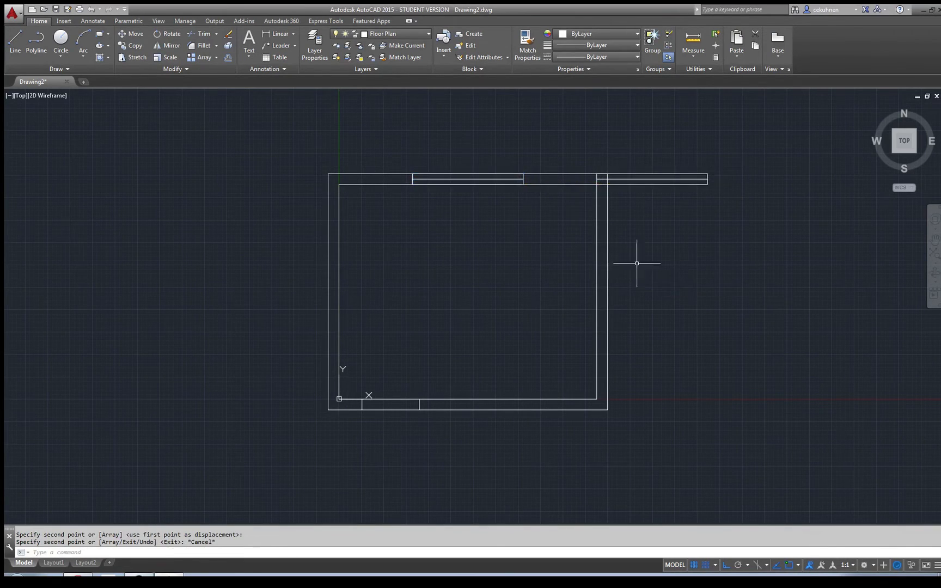
- Rotate the copied window to 270° about its lower-left corner so it lies inside the right wall
scroll(728, 211, up, 4)
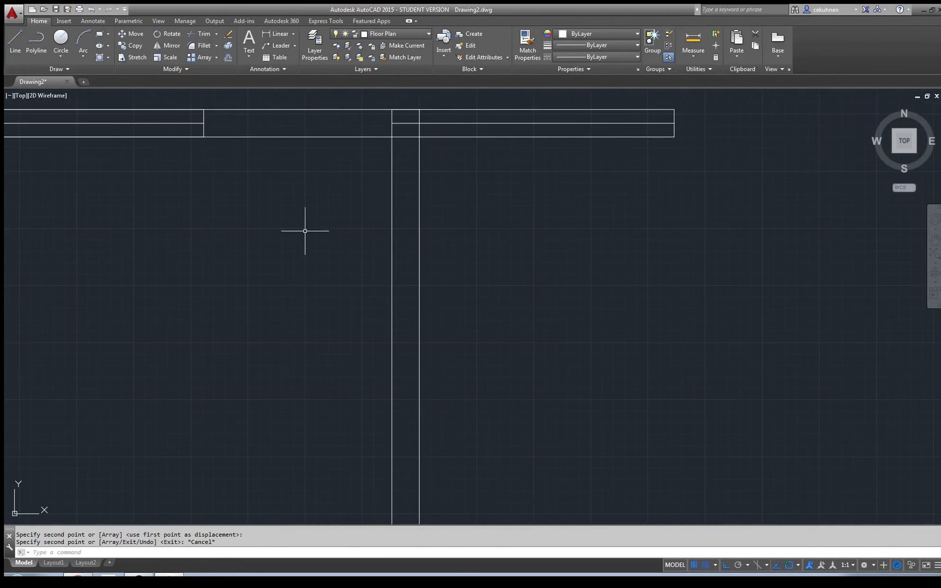
click(167, 34)
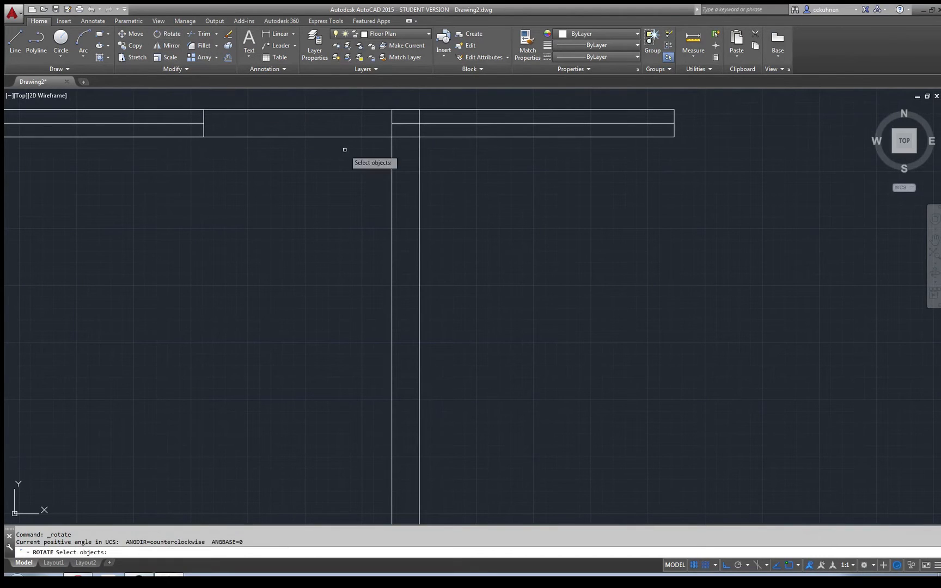
click(406, 138)
key(Return)
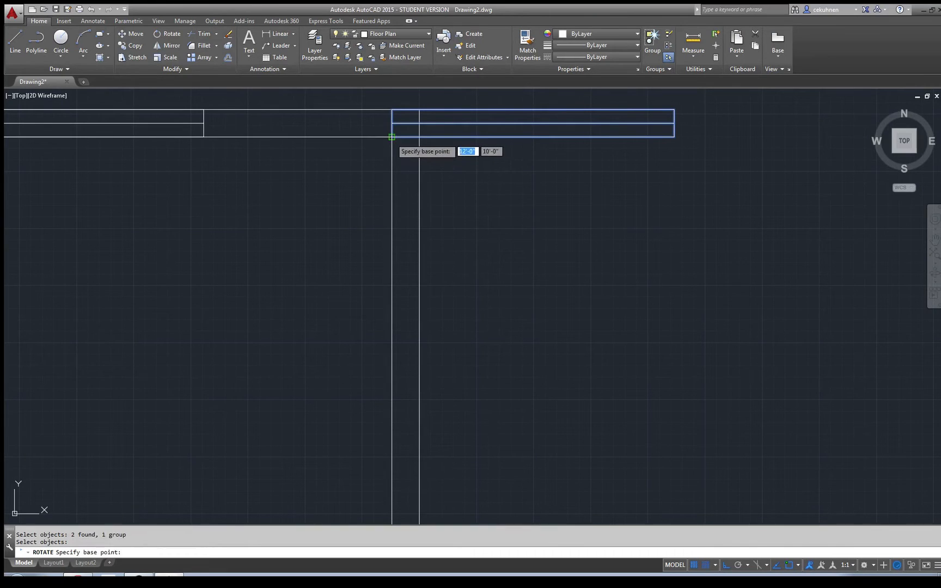
click(391, 137)
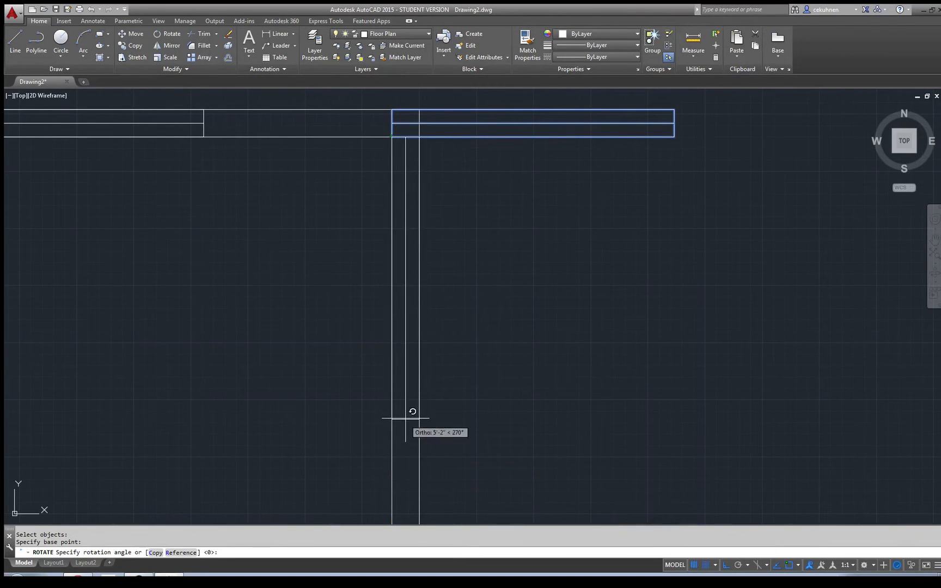
click(403, 422)
- Try to move the right-wall window 9" straight down, using its upper-left corner as the base point
scroll(420, 420, down, 4)
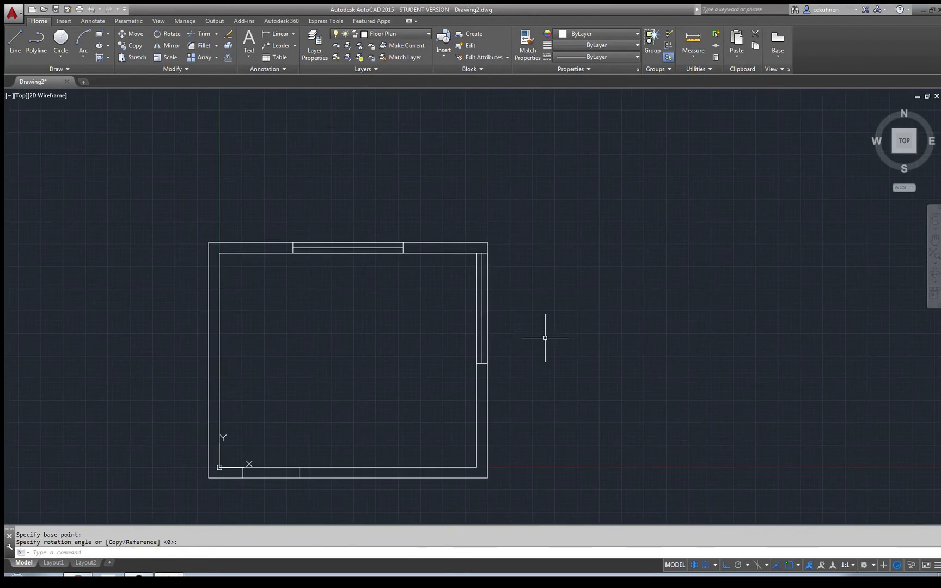
scroll(546, 337, up, 2)
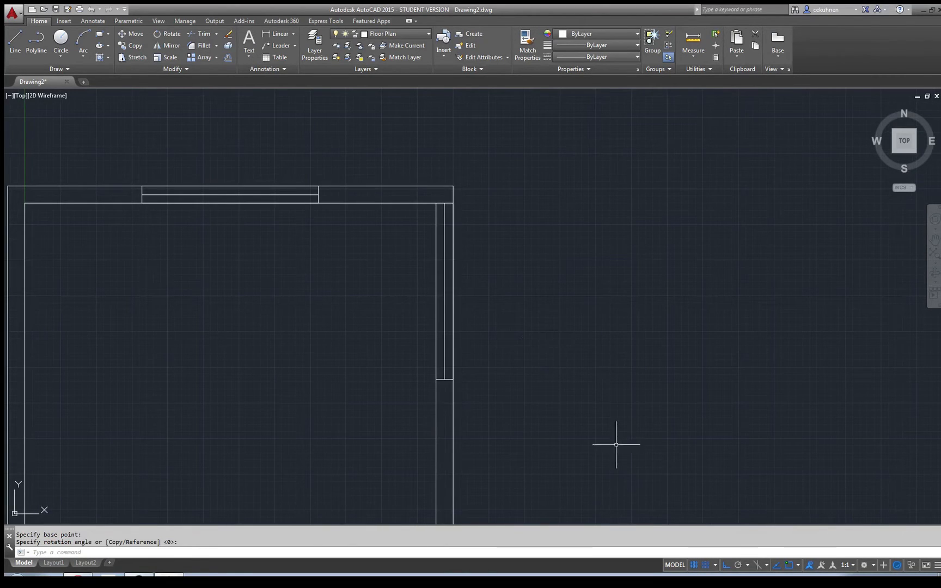
click(135, 34)
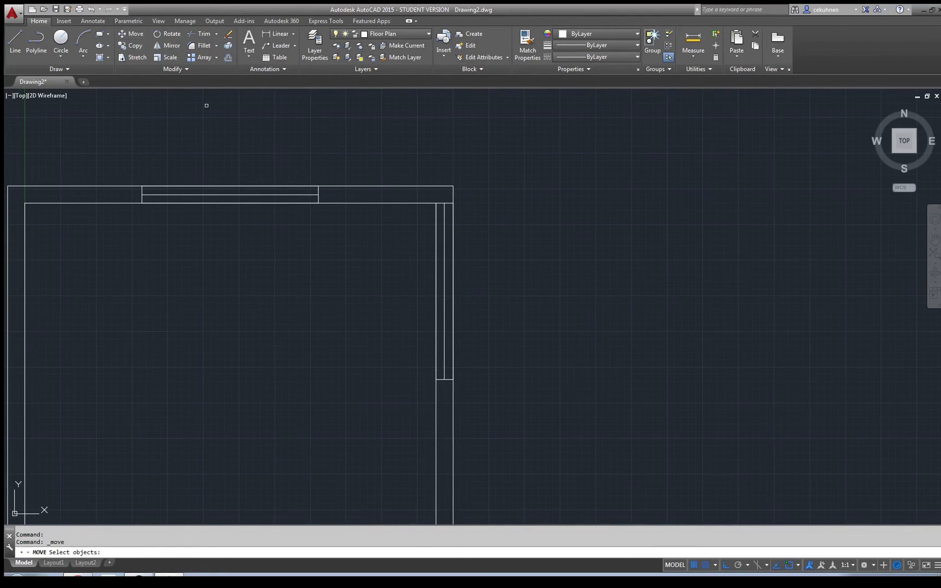
click(444, 204)
key(Return)
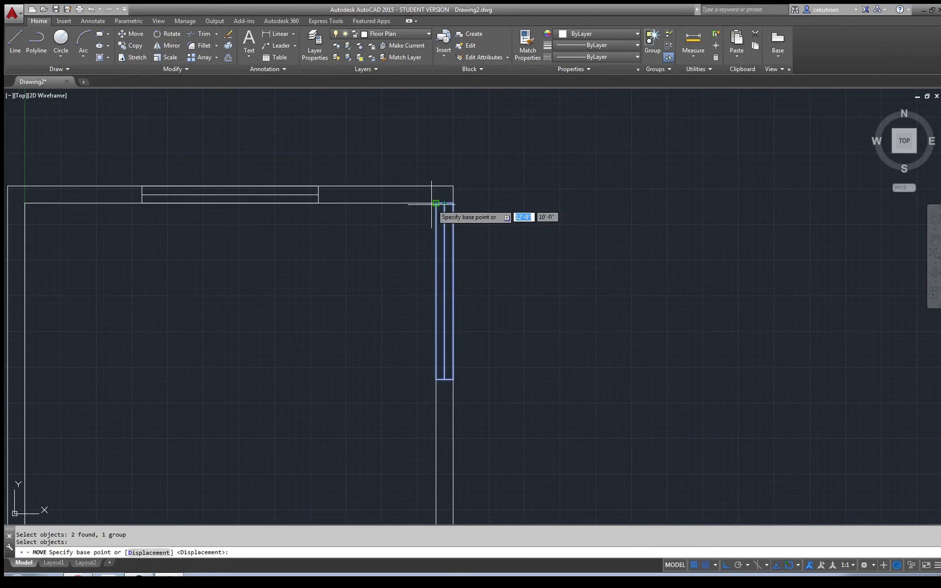
click(436, 203)
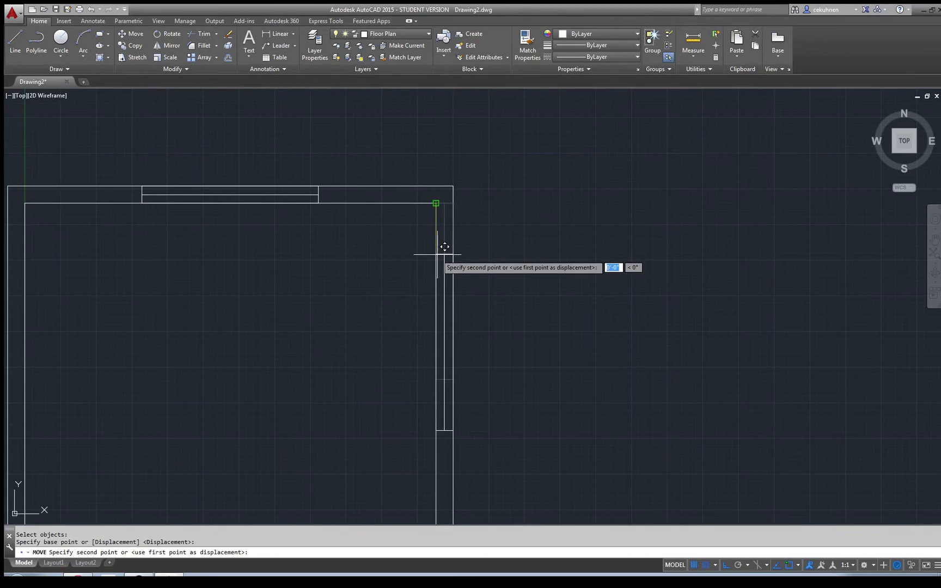
text(9")
key(Return)
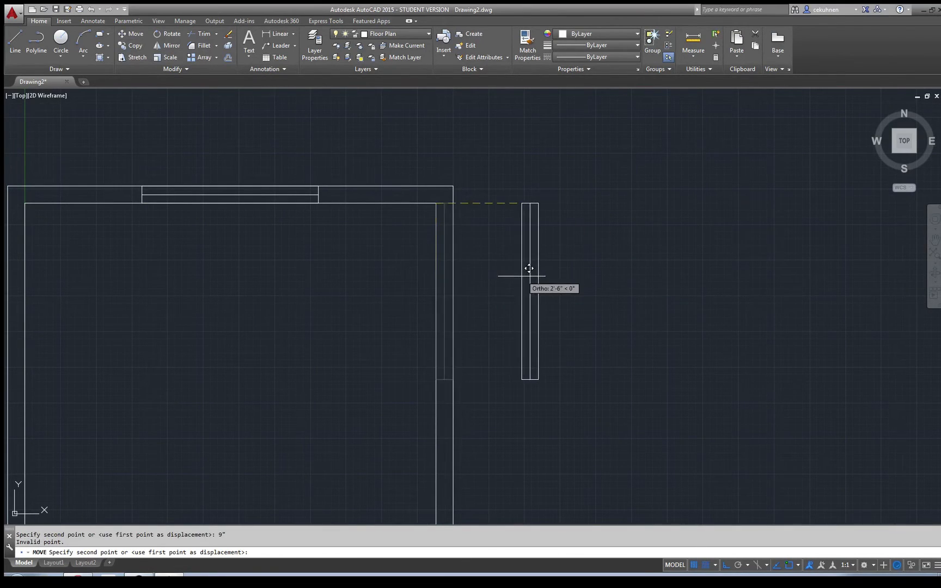
key(Escape)
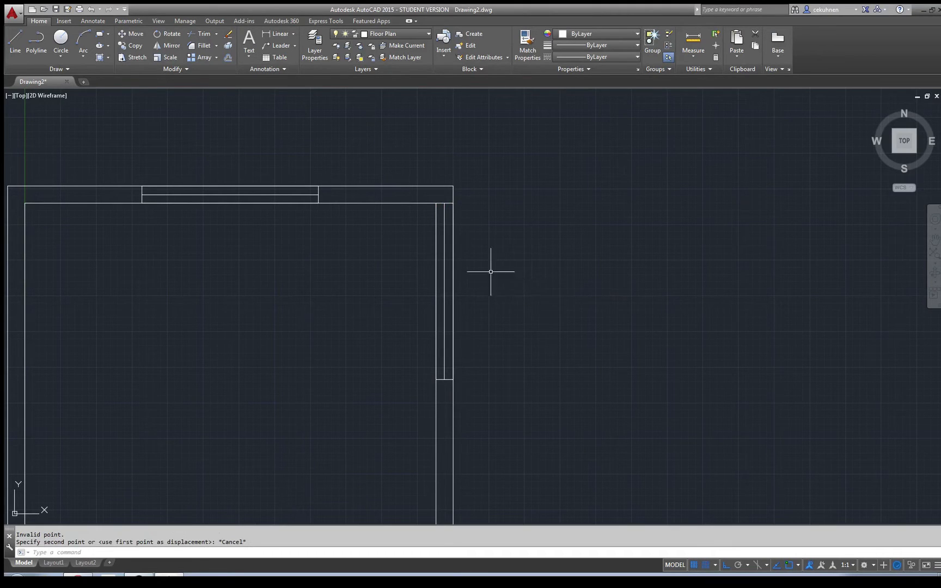
- Move the right-wall window 9" straight down from its upper-left corner, with object snap turned off
click(443, 202)
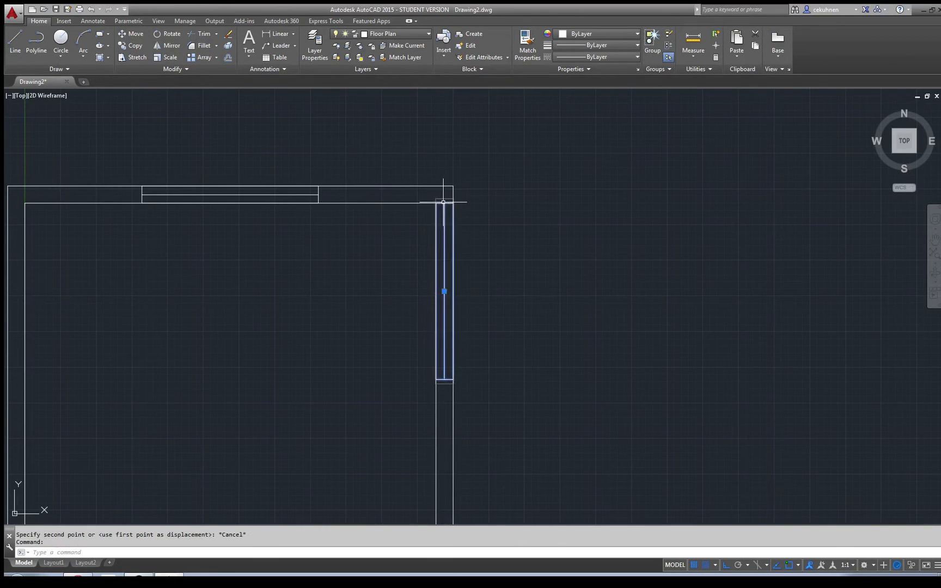
click(137, 35)
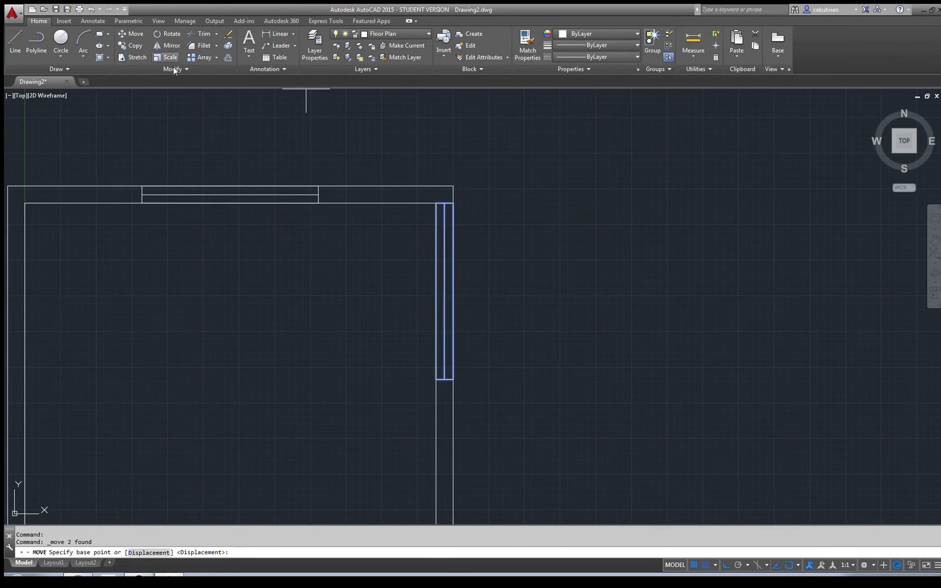
click(435, 203)
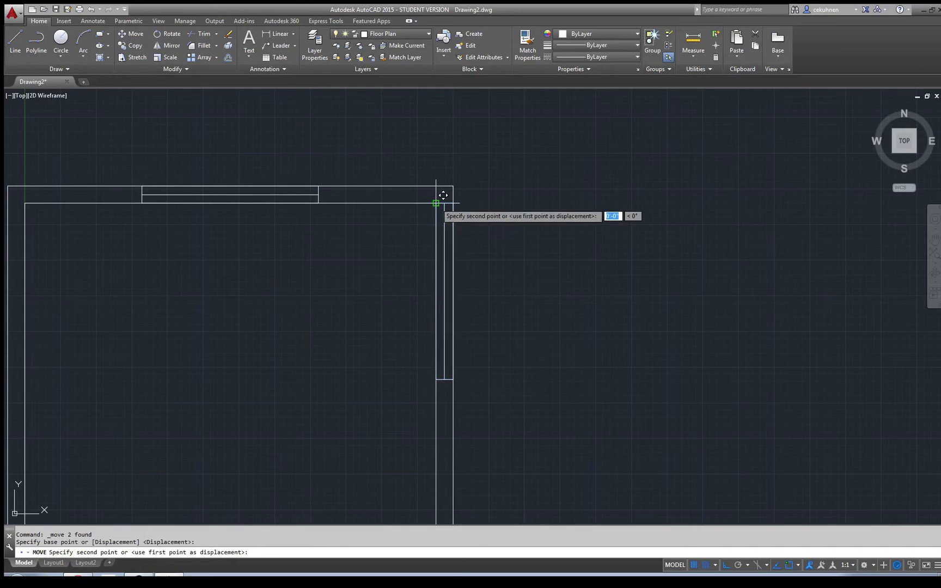
click(791, 565)
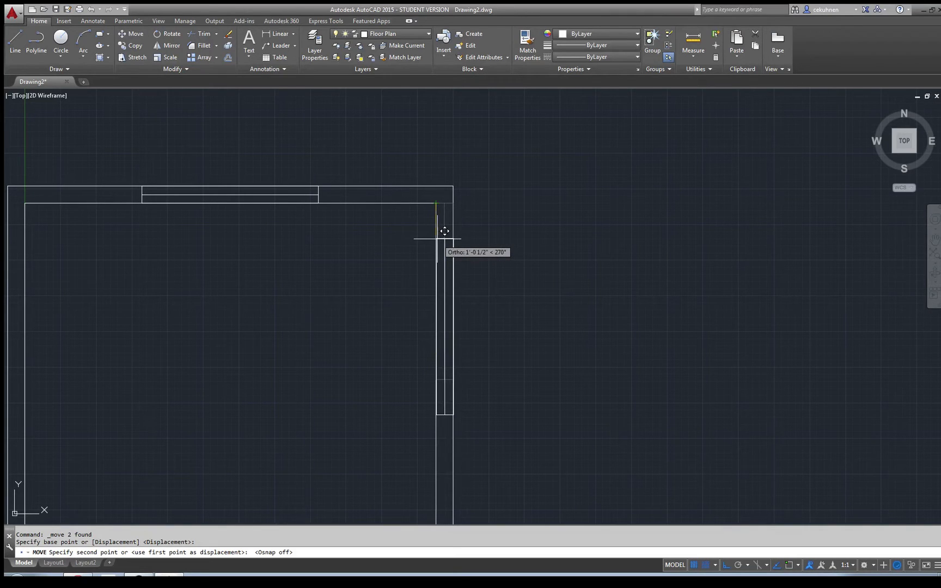
text(9")
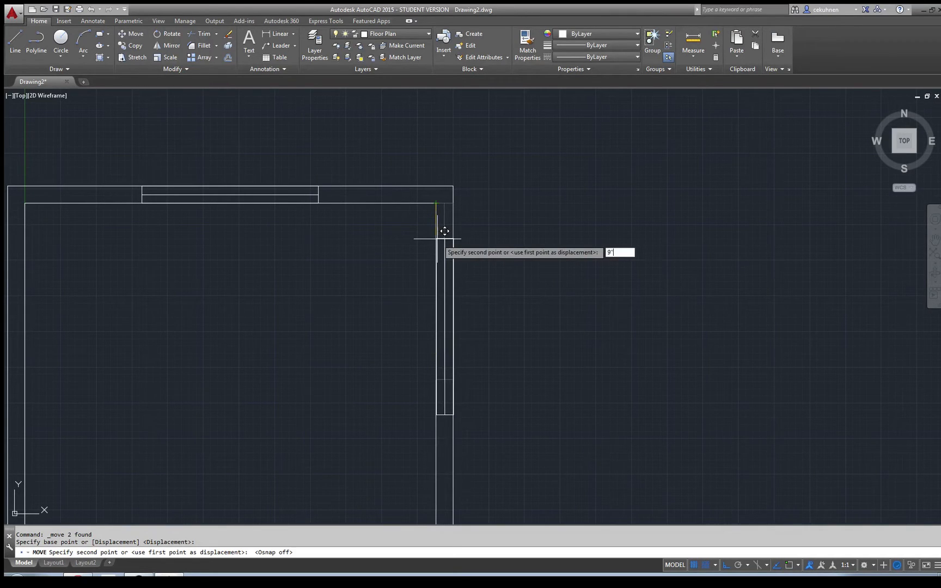
key(Return)
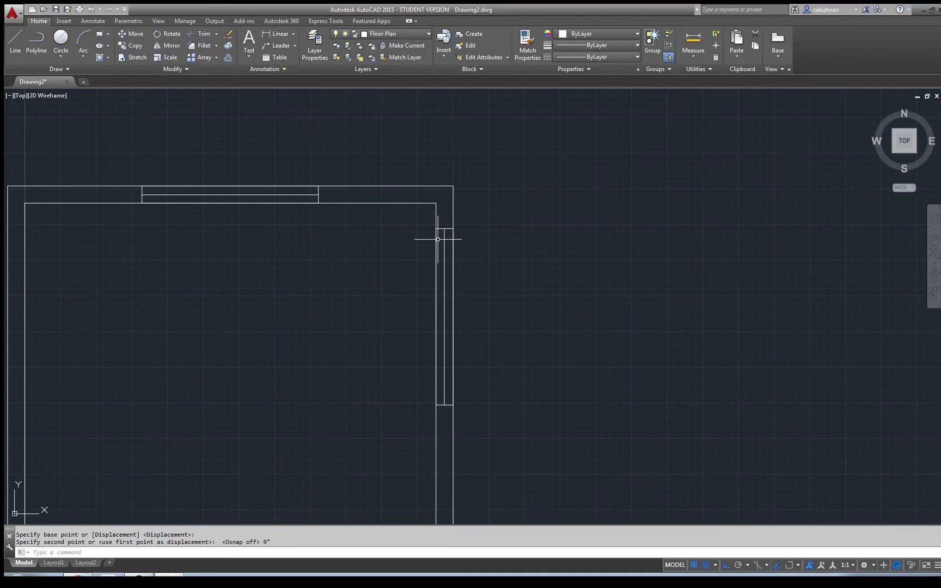
- Start a polyline for the room's lower-right corner and turn object snap on with Nearest instead of Endpoint
scroll(561, 225, down, 3)
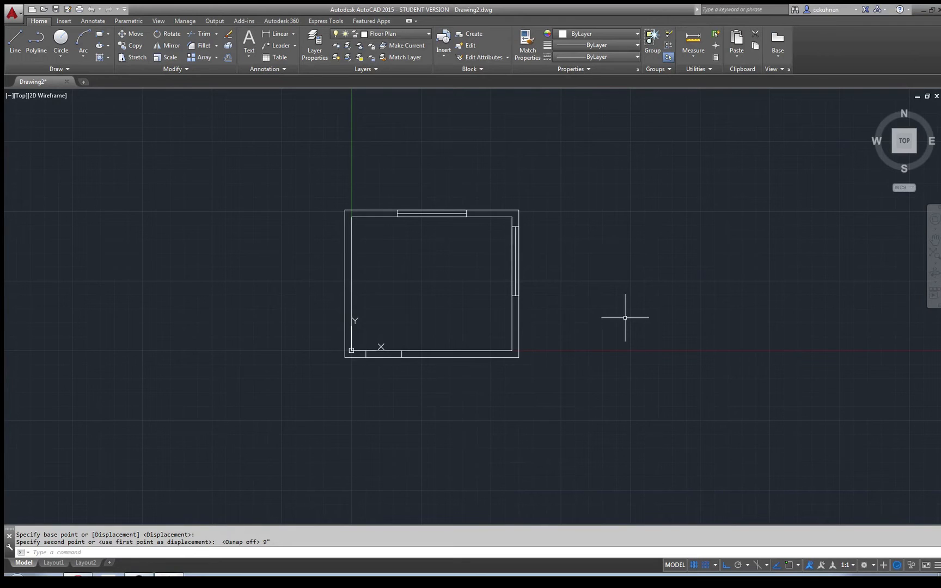
scroll(621, 324, up, 2)
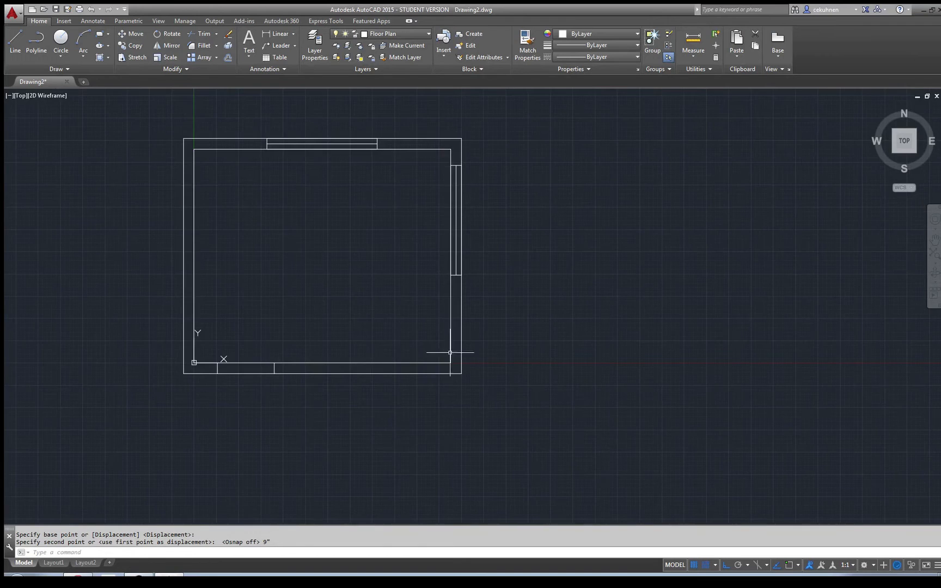
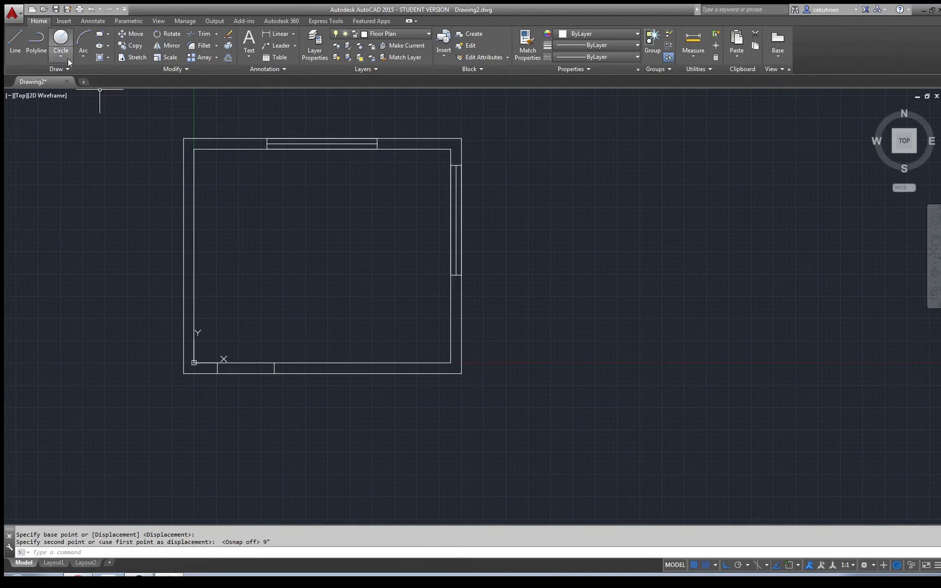
click(36, 40)
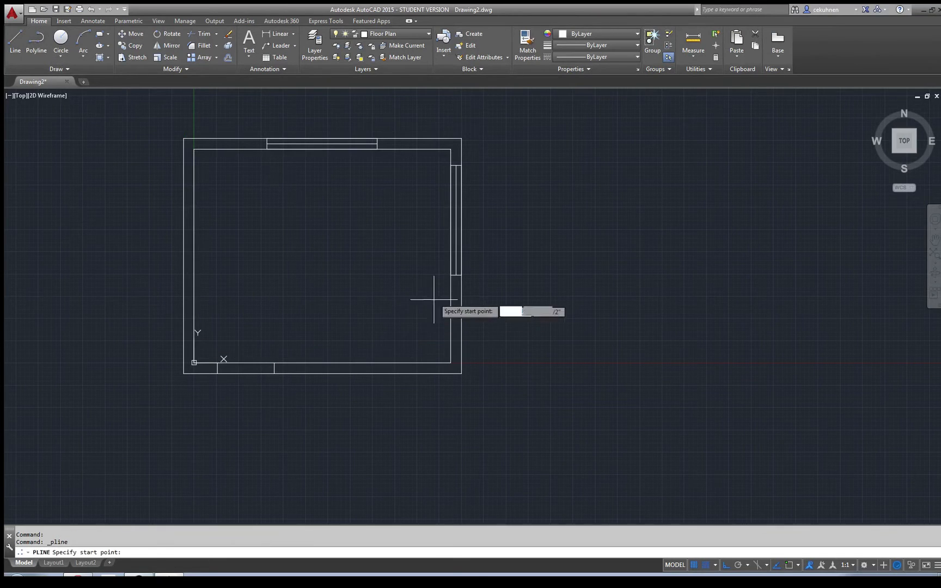
scroll(438, 305, up, 4)
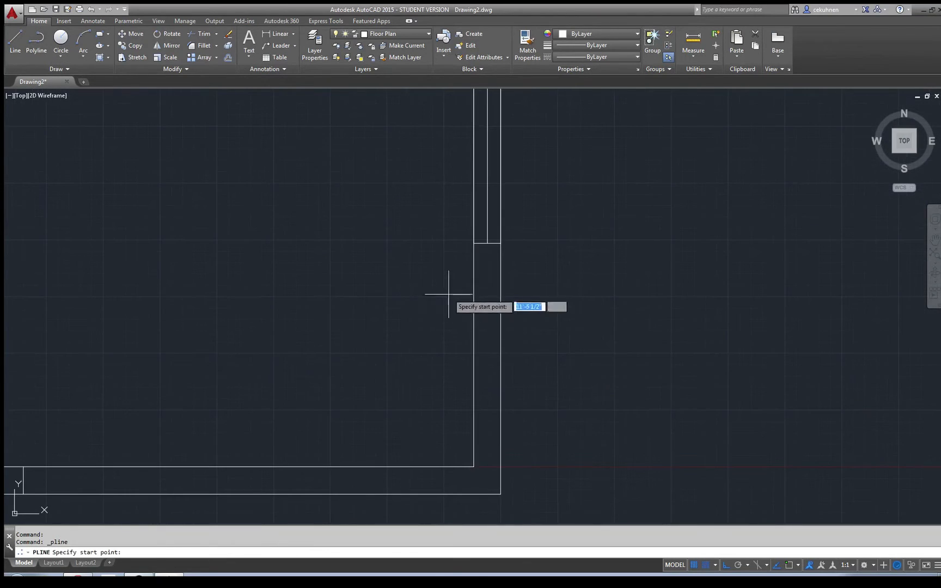
click(798, 565)
click(811, 397)
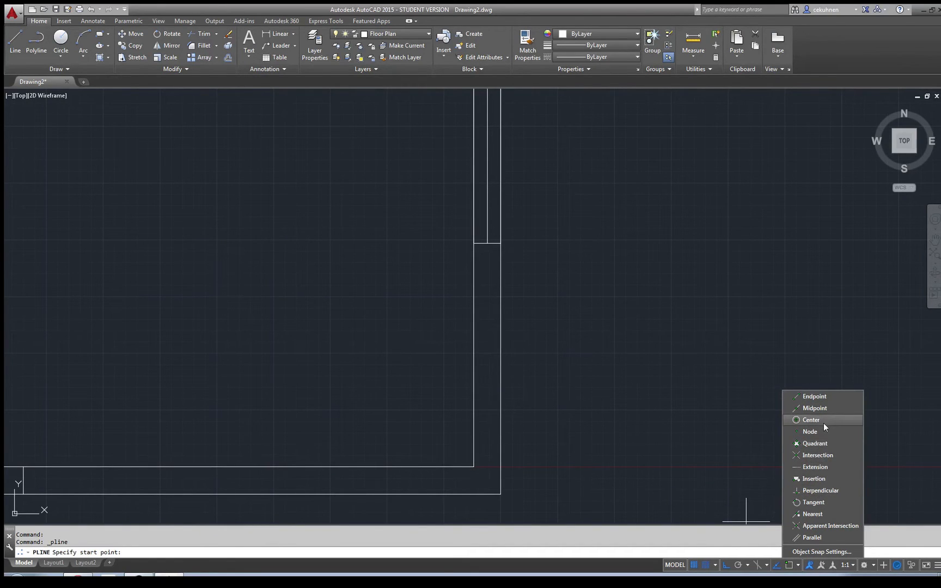
click(827, 512)
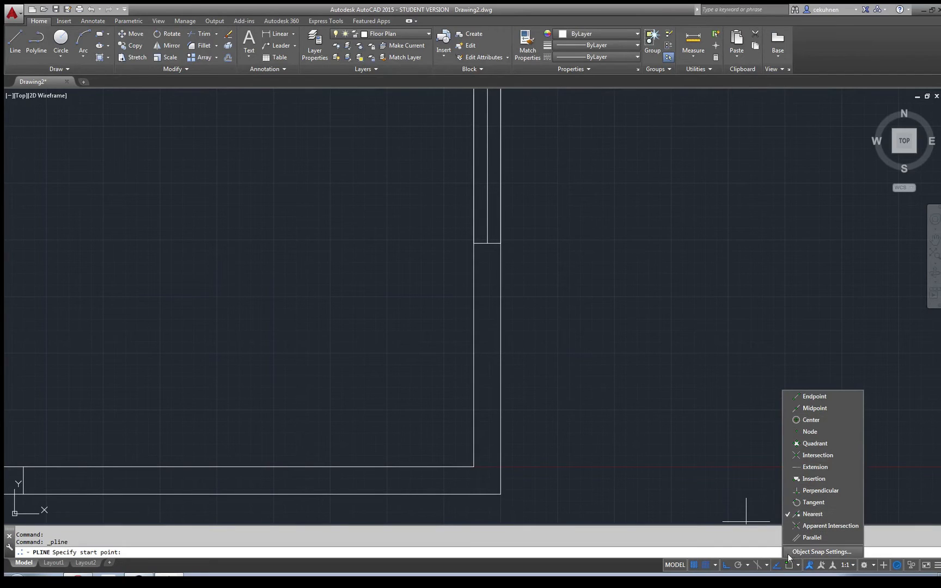
click(652, 560)
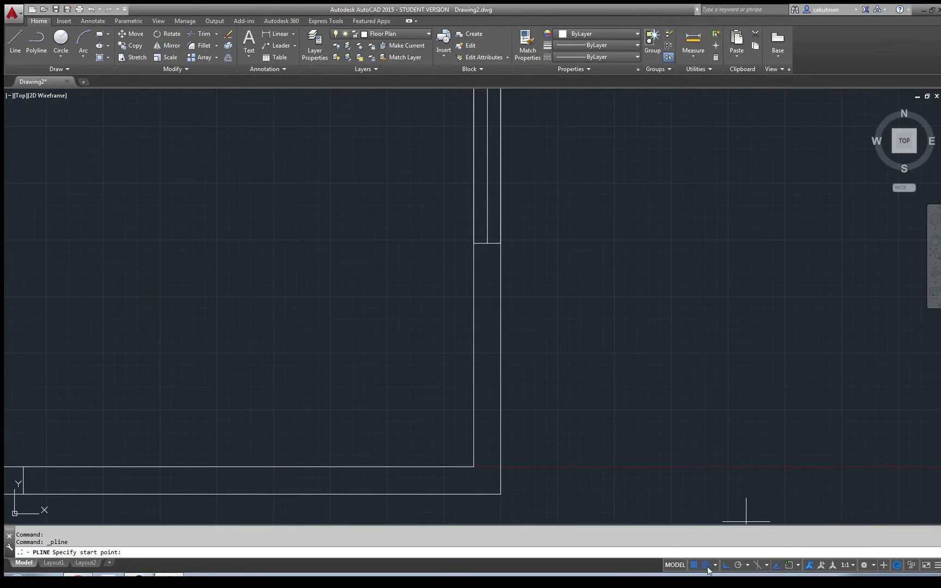
click(787, 564)
- Draw the polyline from the right wall's inner face just below the window, 38" to the left and 28" down
click(474, 260)
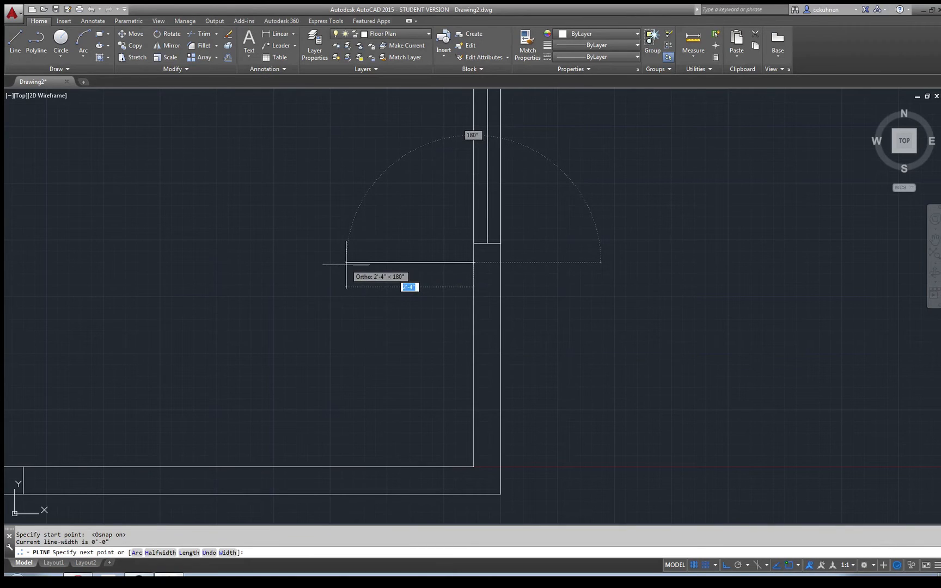
text(38)
key(Return)
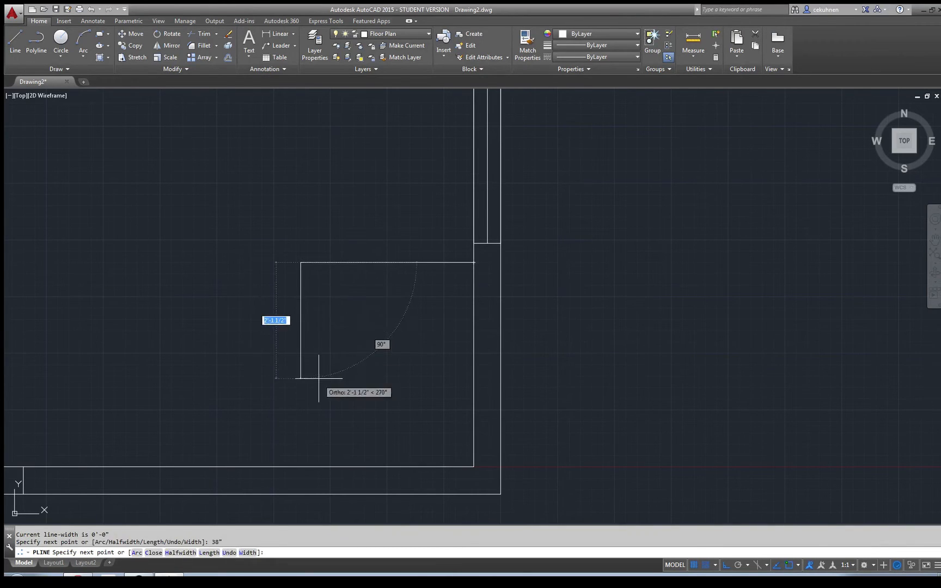
text(28)
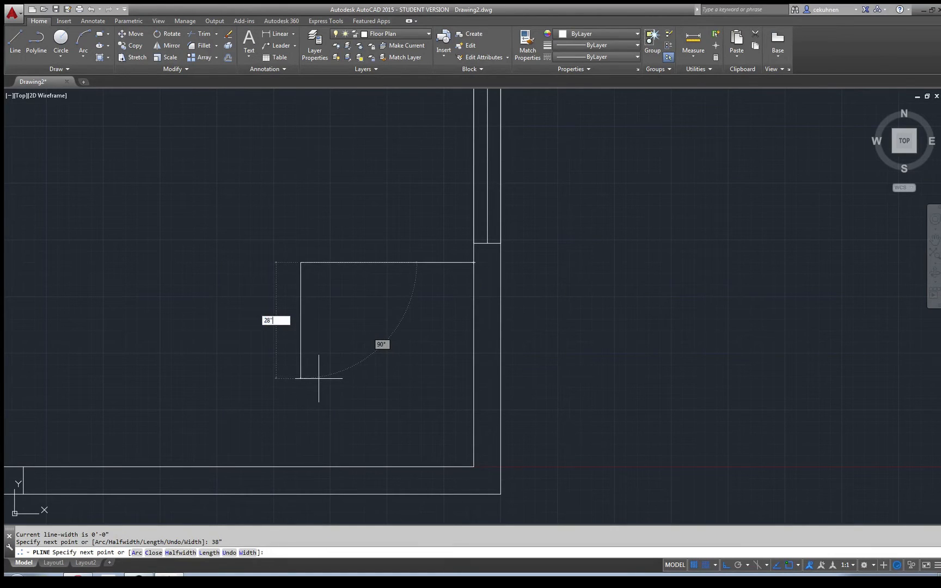
key(Return)
key(Escape)
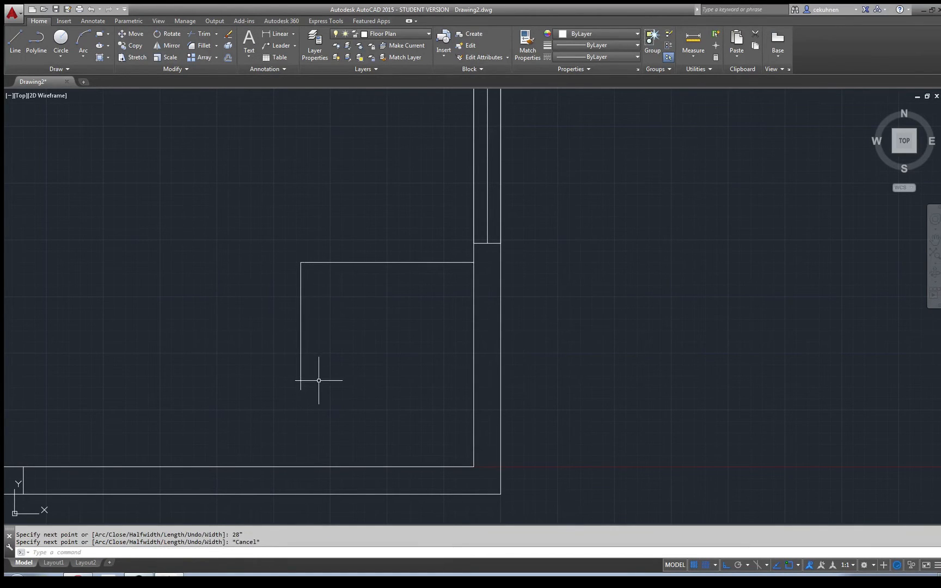
- Move the L-shaped polyline straight down by its lower endpoint onto the bottom wall's inner face, using Endpoint and Nearest snaps
scroll(319, 380, down, 2)
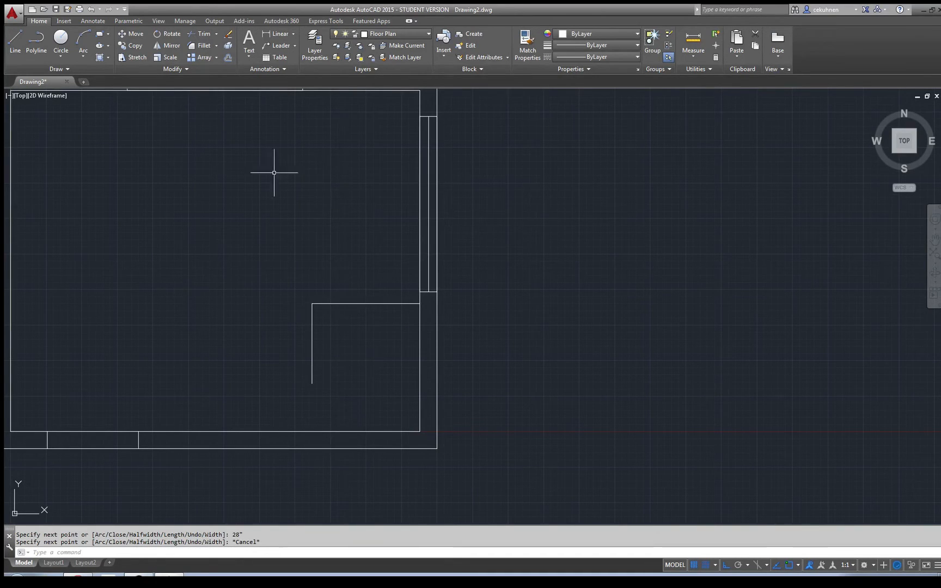
click(135, 34)
click(321, 304)
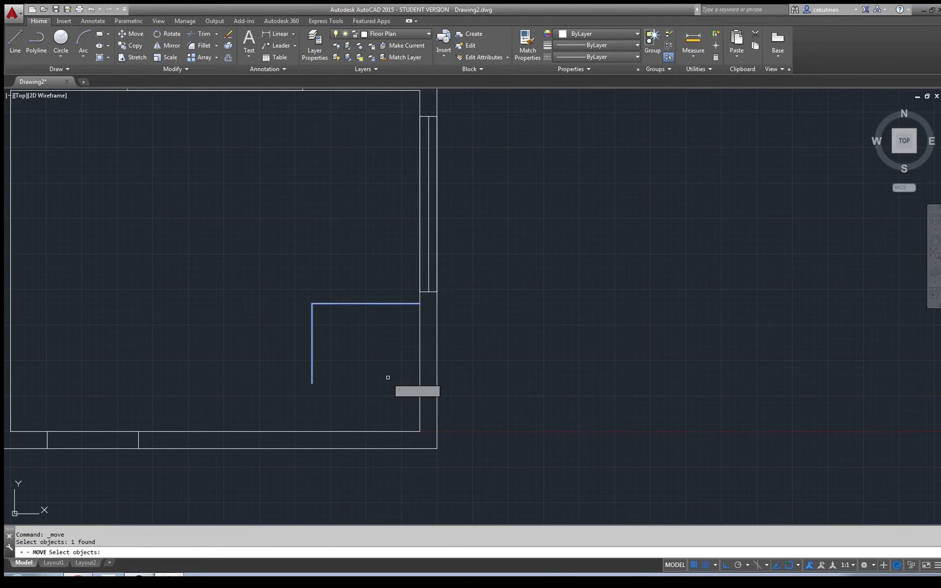
key(Return)
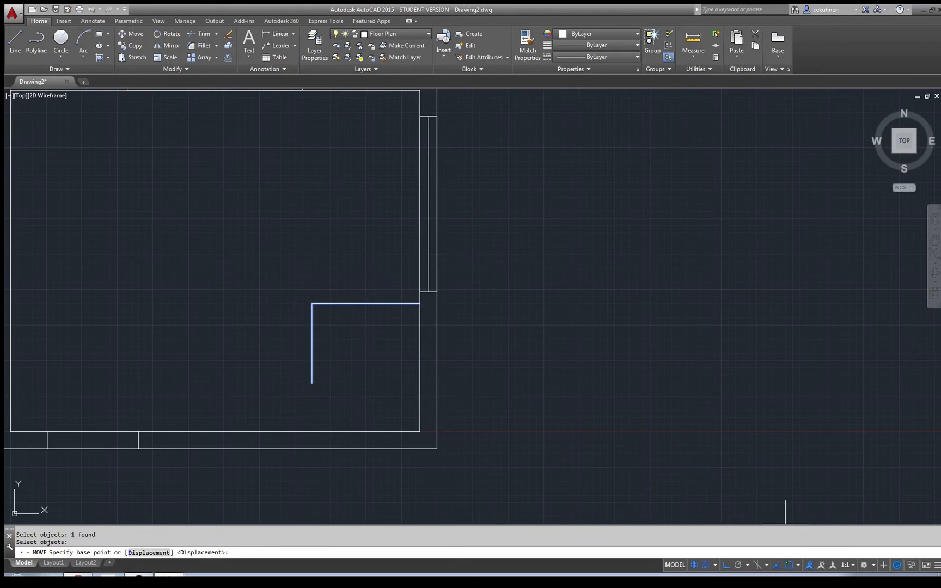
click(799, 565)
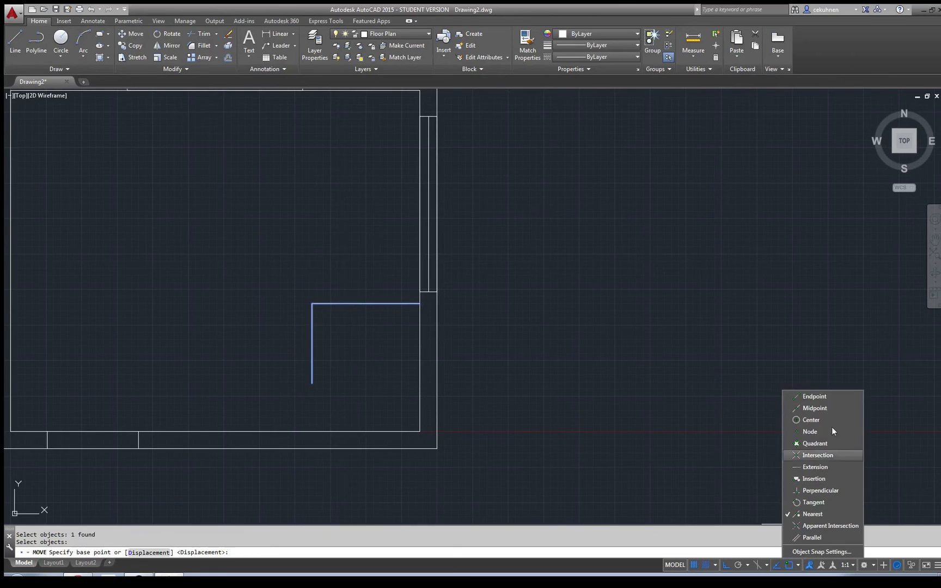
click(826, 398)
click(374, 411)
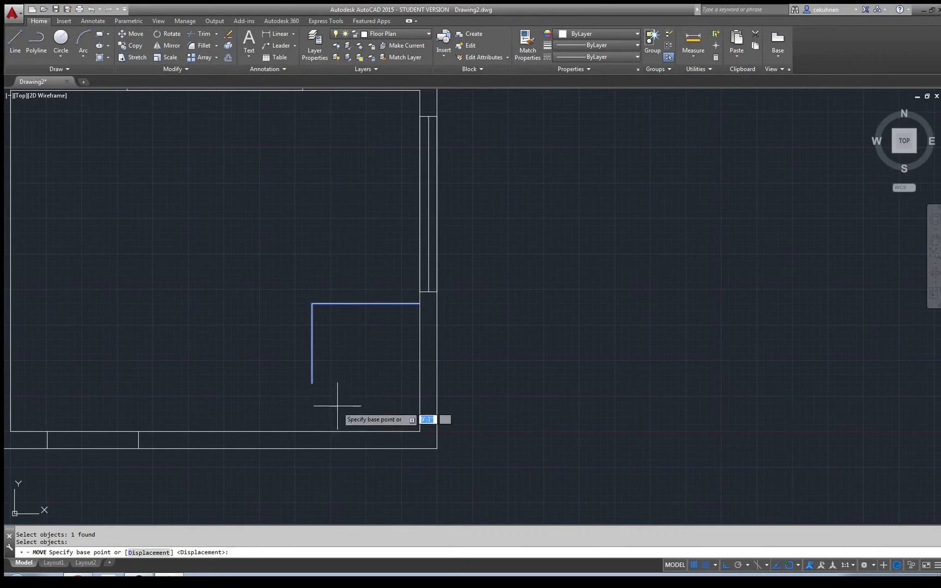
click(312, 383)
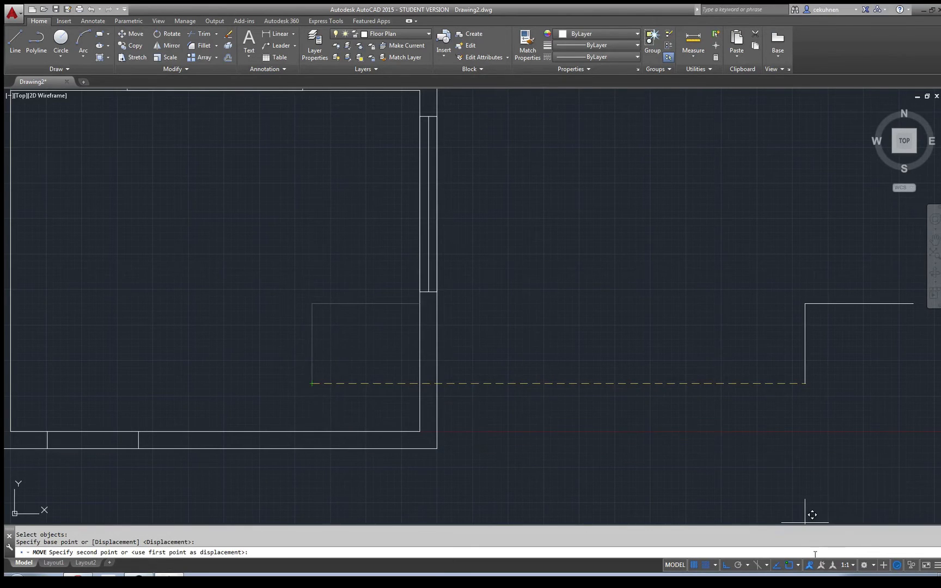
click(800, 564)
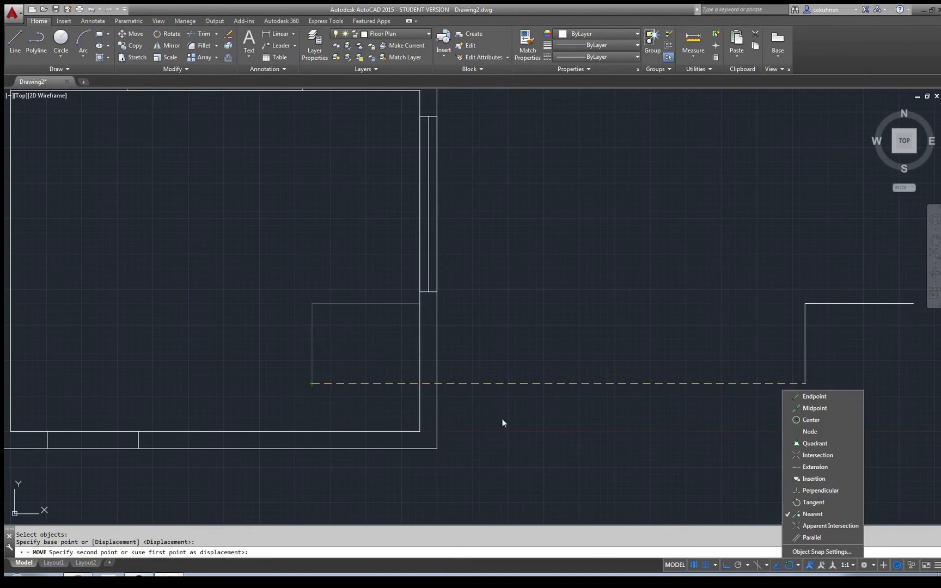
click(321, 419)
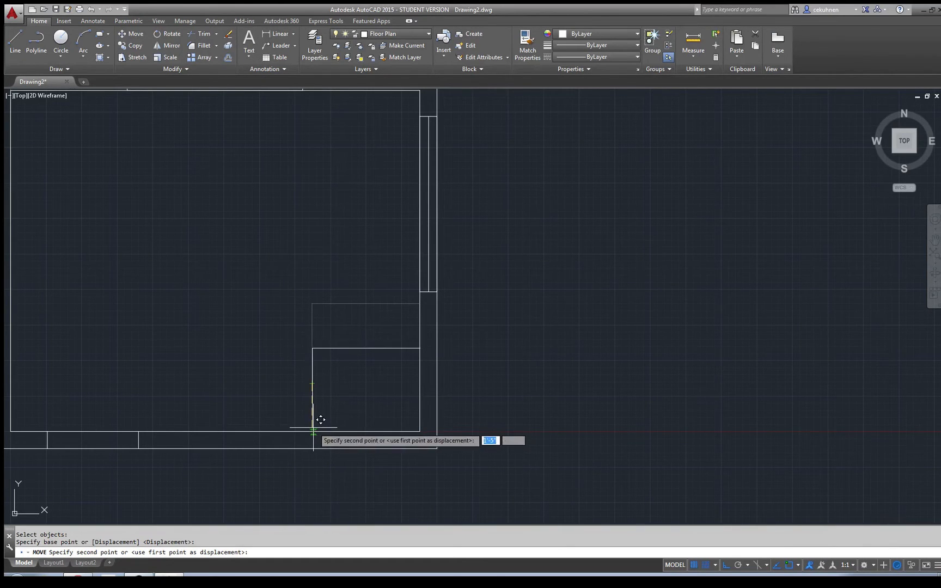
scroll(321, 421, up, 4)
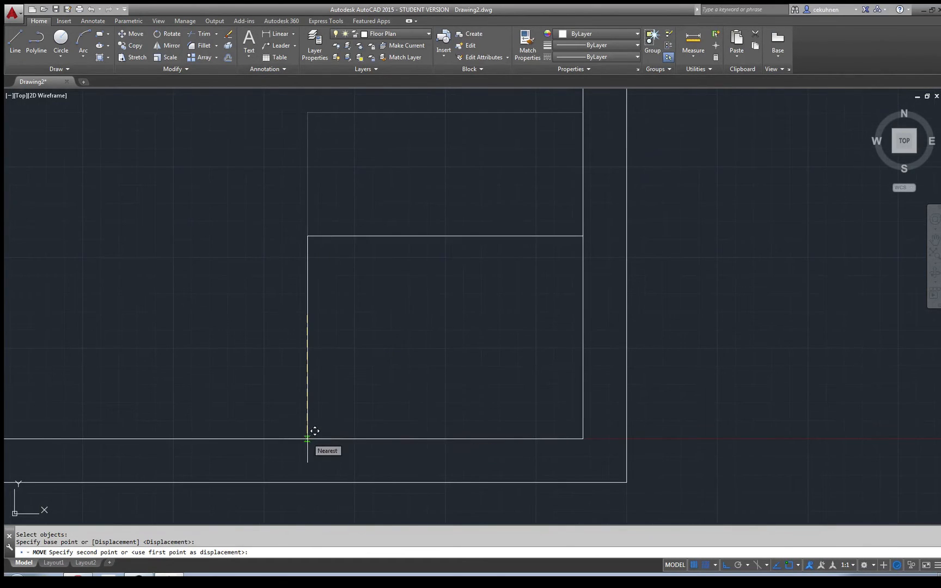
click(308, 437)
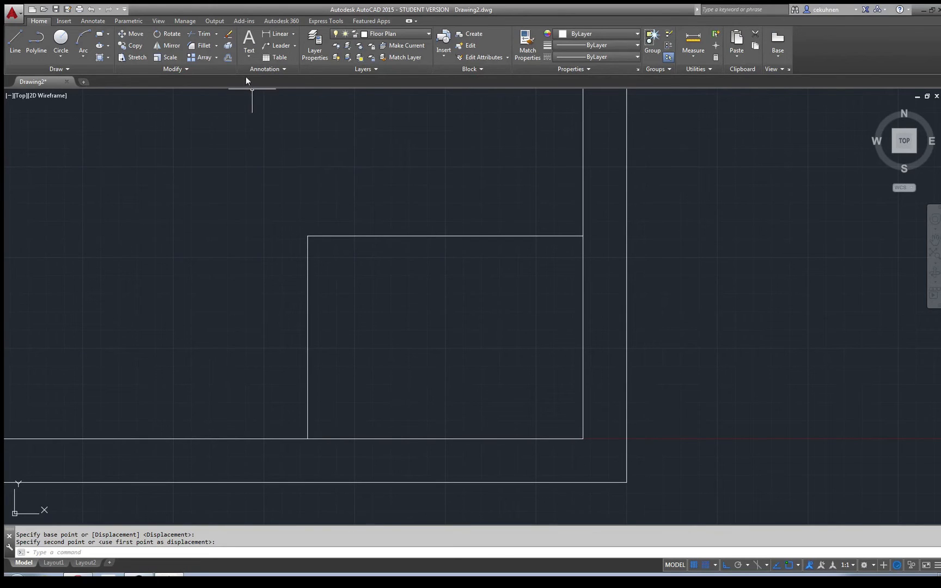
- Offset the L-shaped polyline 5" inward, toward the room's lower-right corner
click(231, 57)
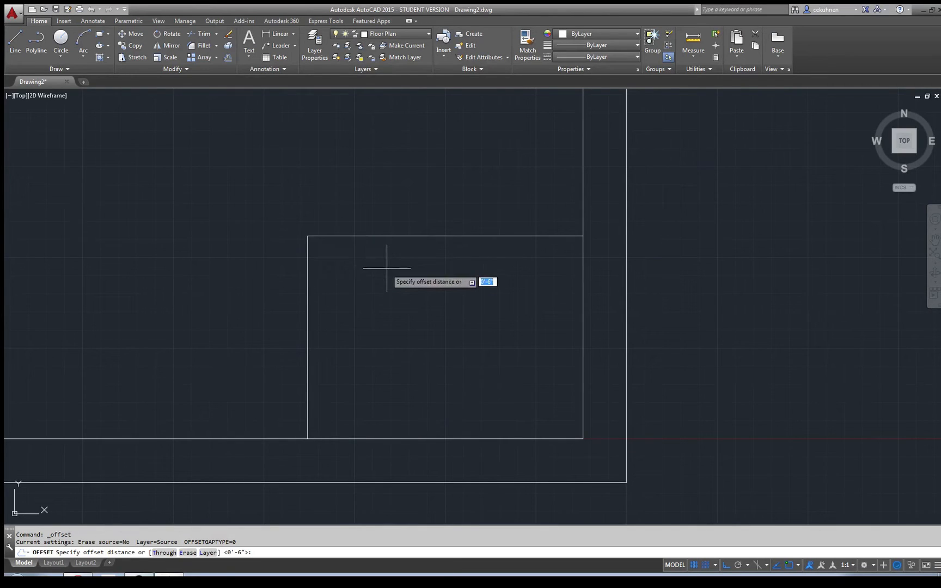
text(5")
key(Return)
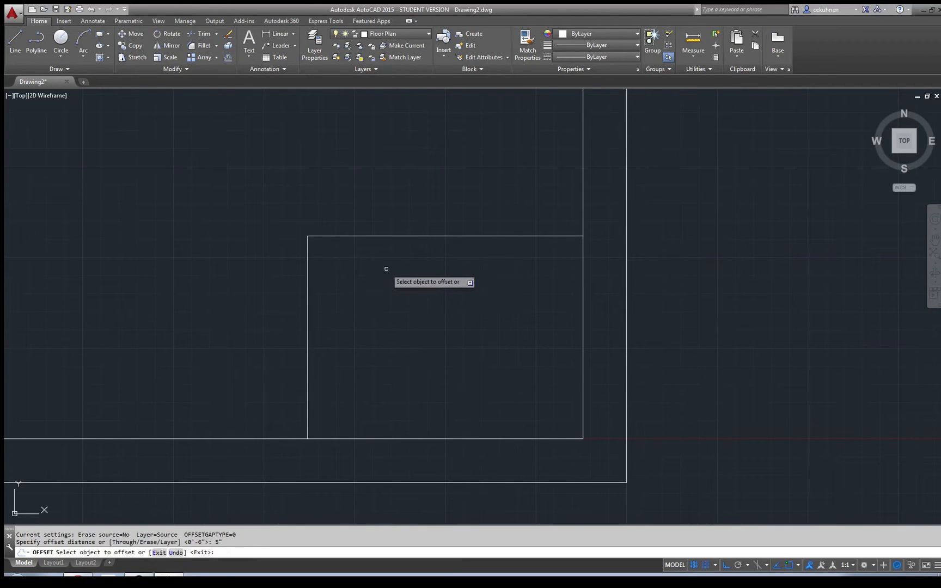
click(384, 236)
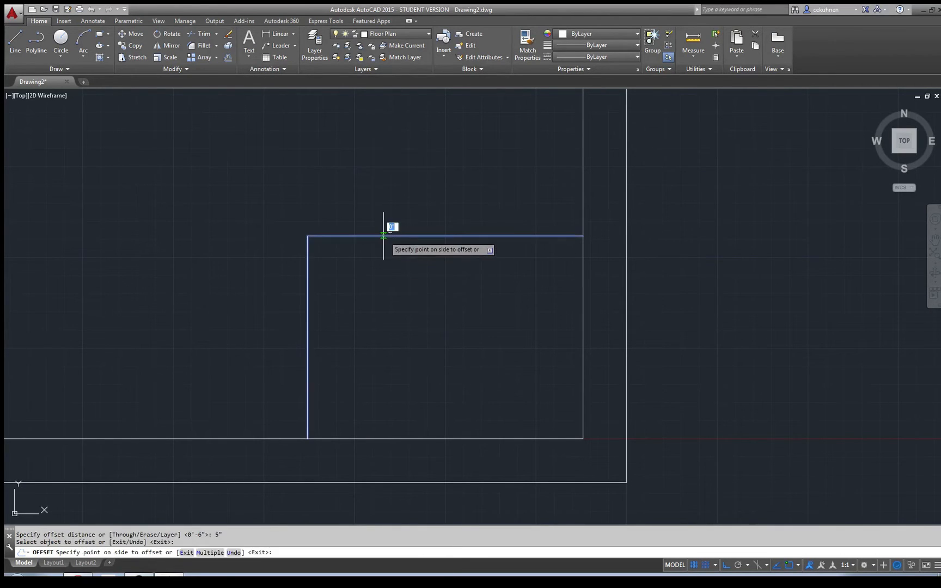
click(394, 279)
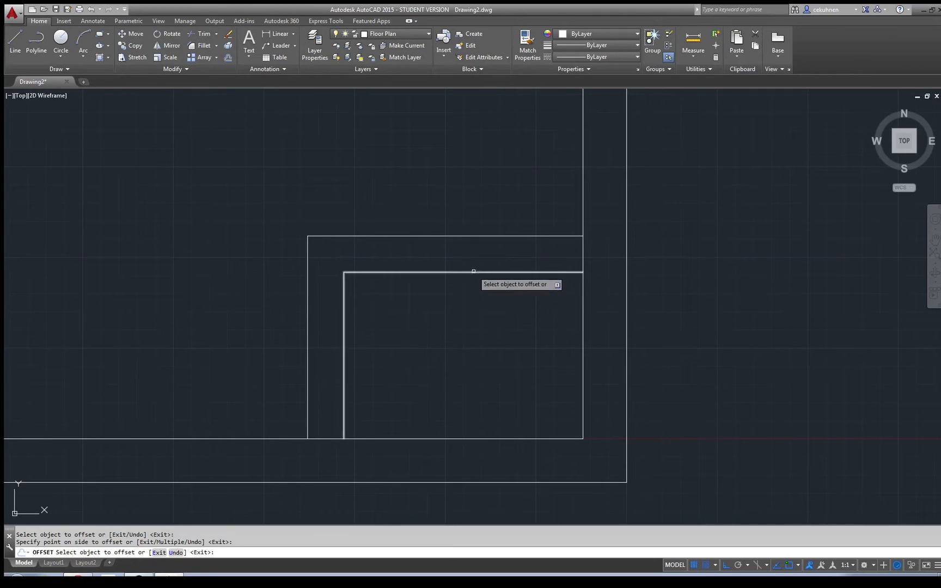
- Draw an open three-sided rectangular polyline in the empty area to the right of the room, leaving its lower side open
scroll(474, 277, down, 8)
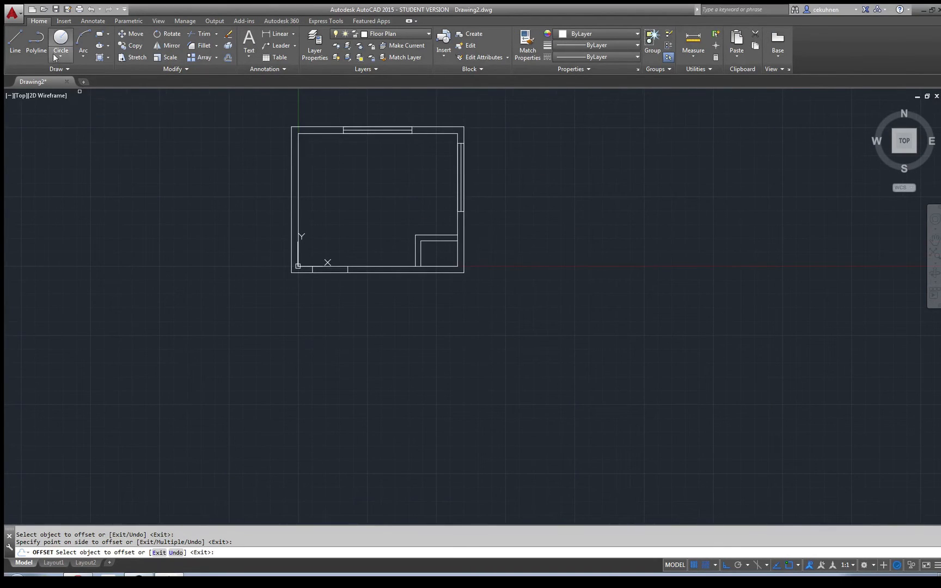
click(37, 41)
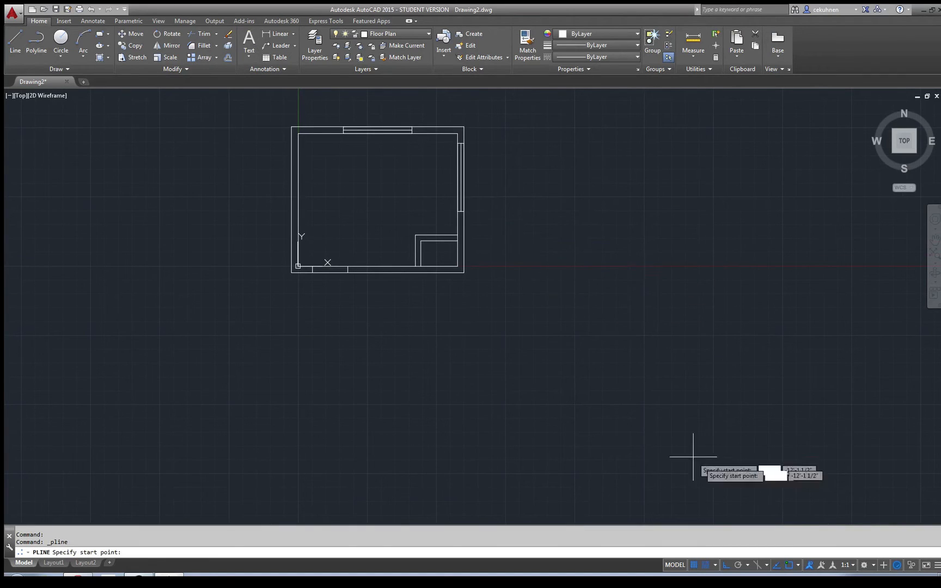
click(575, 266)
click(575, 194)
click(723, 194)
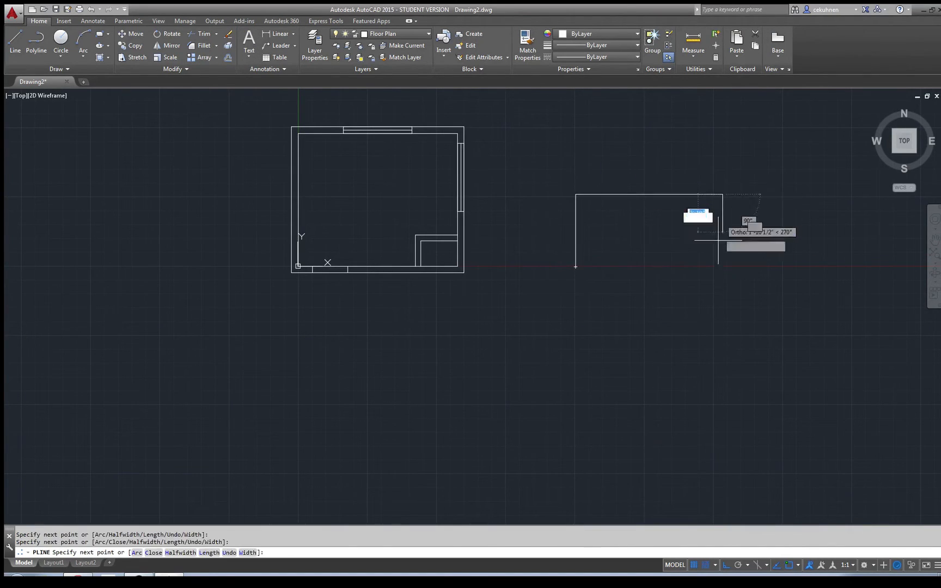
click(721, 266)
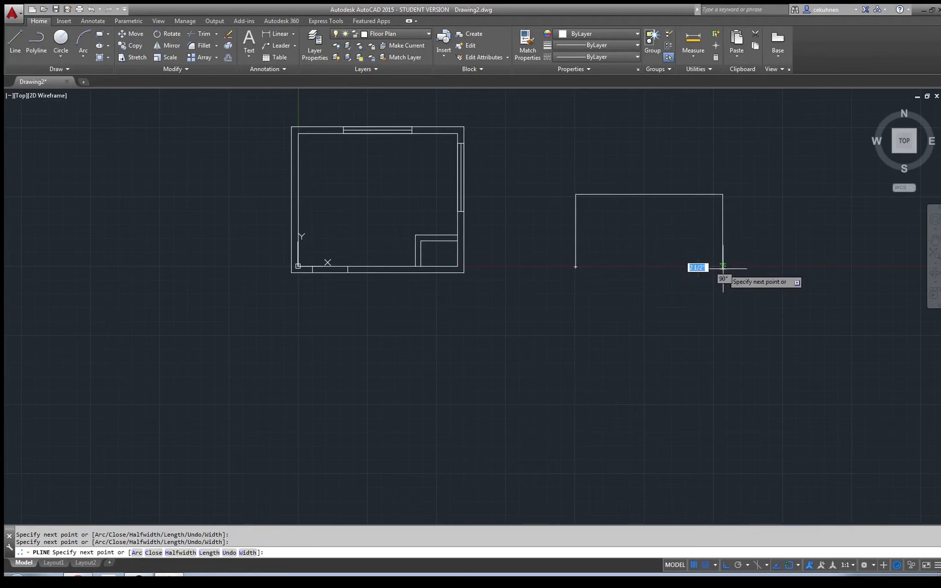
key(Escape)
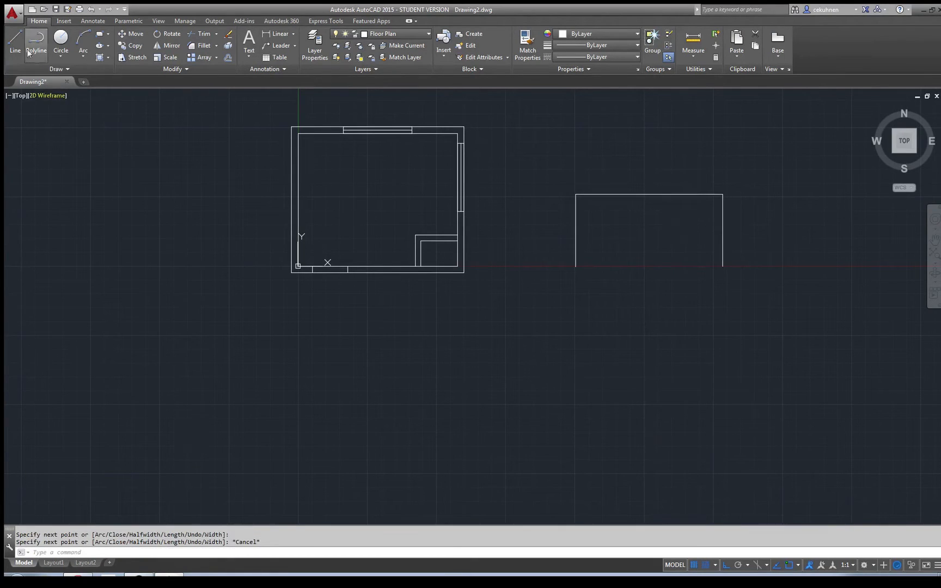
- Turn on the Endpoint snap and draw a separate line across the open lower side of the three-sided polyline
click(16, 41)
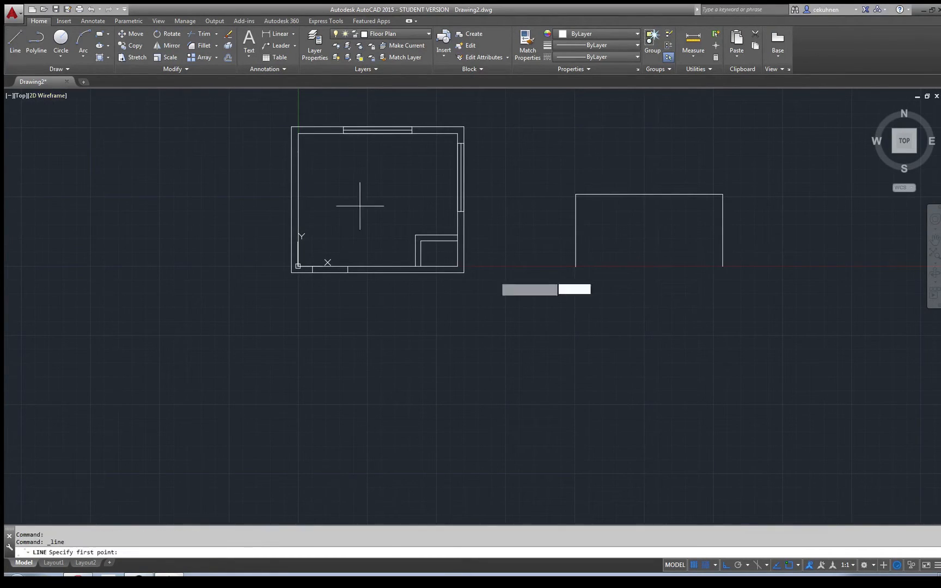
click(799, 565)
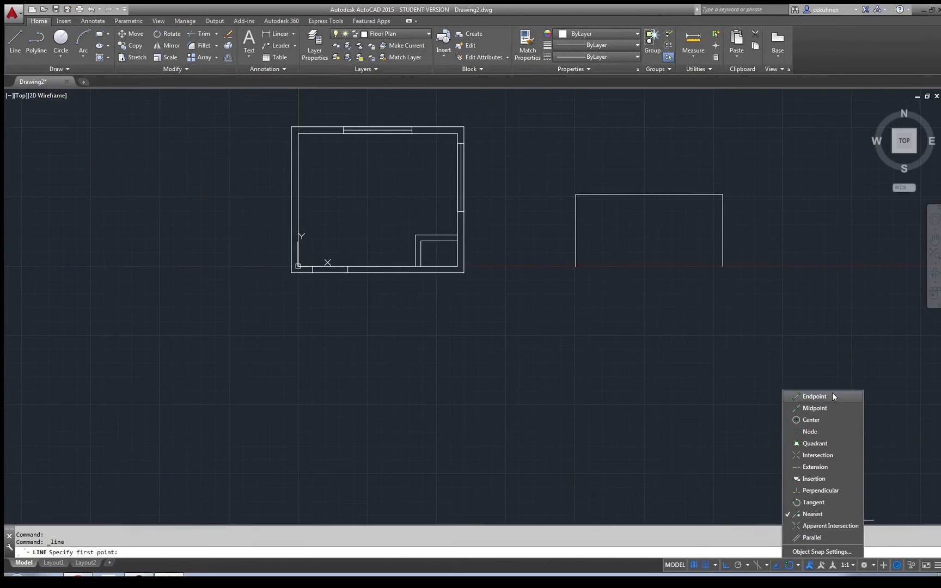
click(575, 266)
click(723, 267)
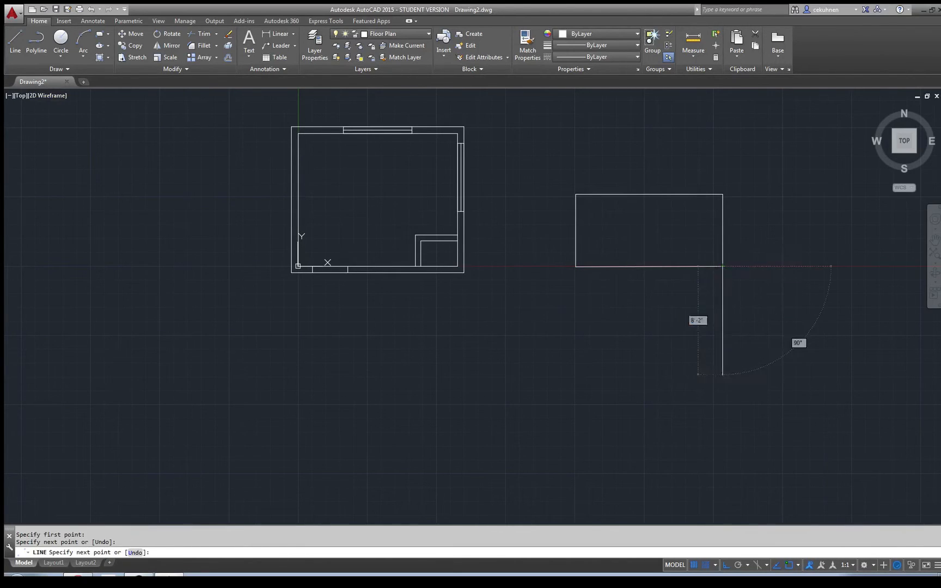
key(Escape)
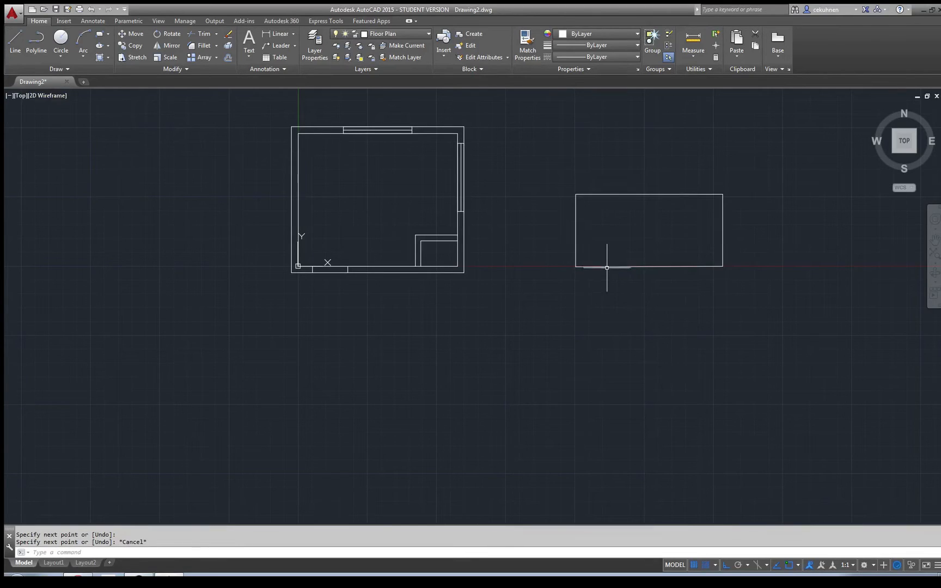
scroll(637, 267, up, 3)
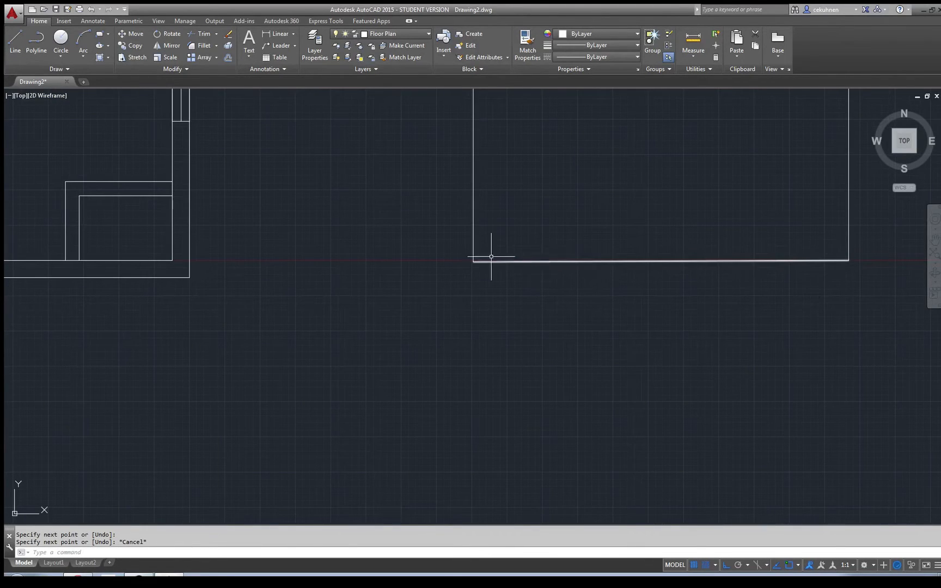
scroll(495, 259, down, 4)
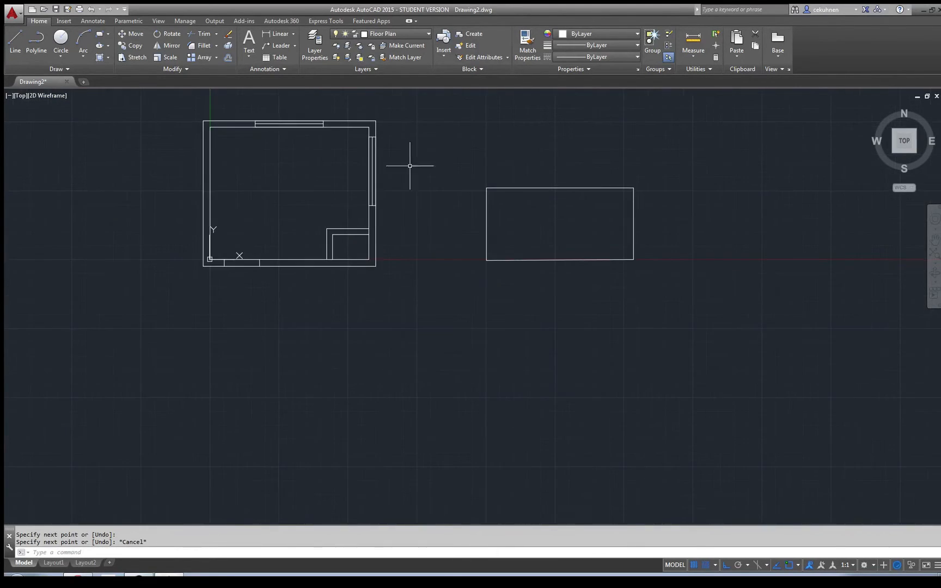
- Offset the three-sided polyline and its separate bottom line 5" inward as individual objects
click(231, 57)
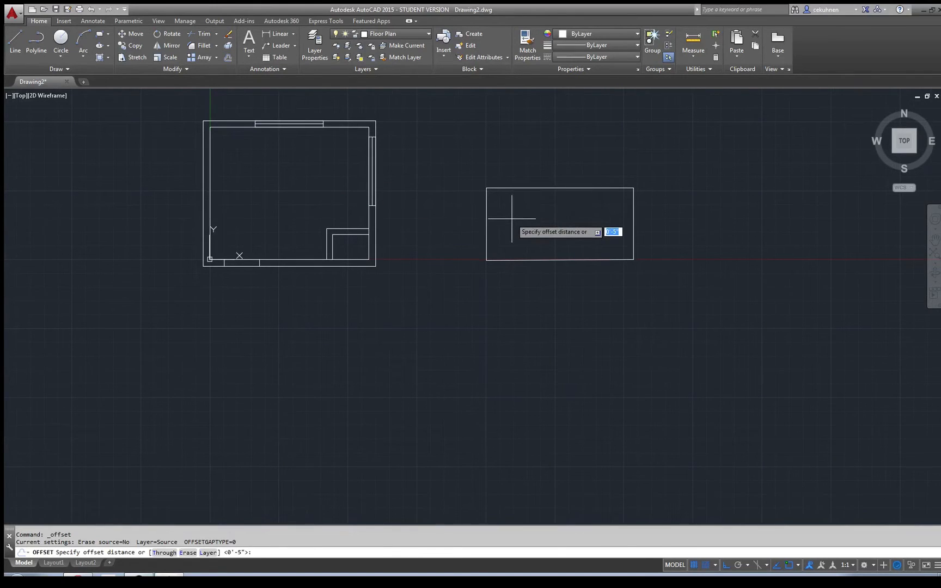
key(Return)
click(521, 188)
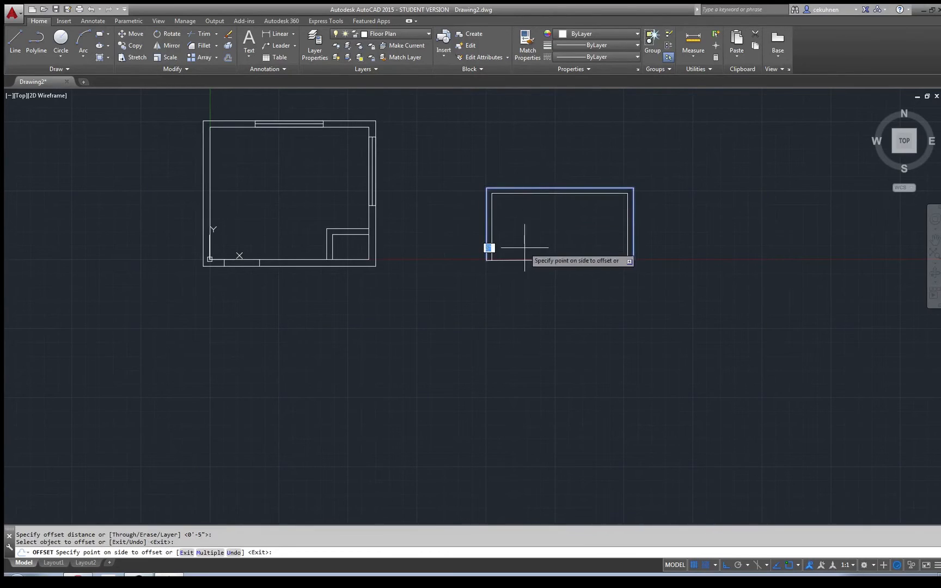
click(522, 249)
click(525, 260)
click(523, 237)
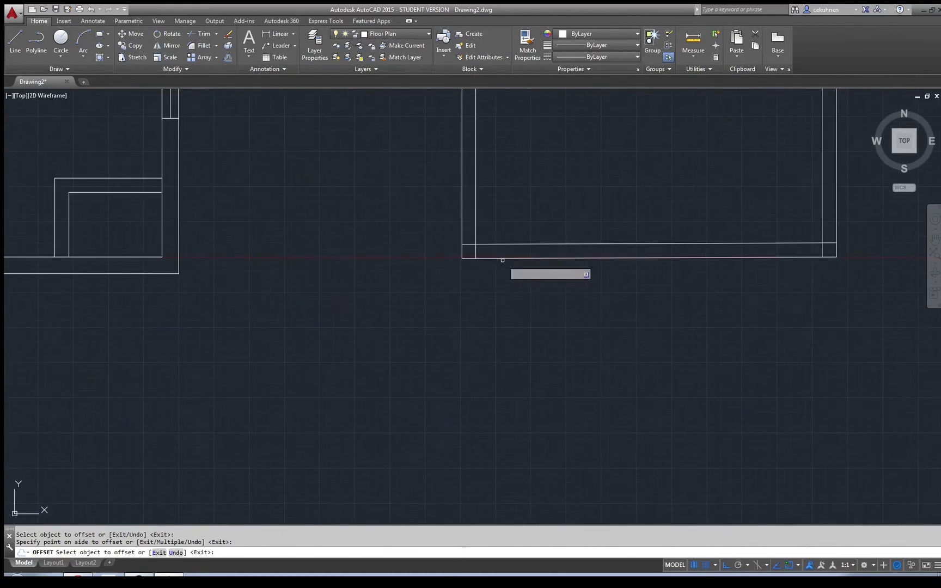
- Delete the inner offset copies of the bottom line and the three-sided polyline
scroll(504, 264, up, 4)
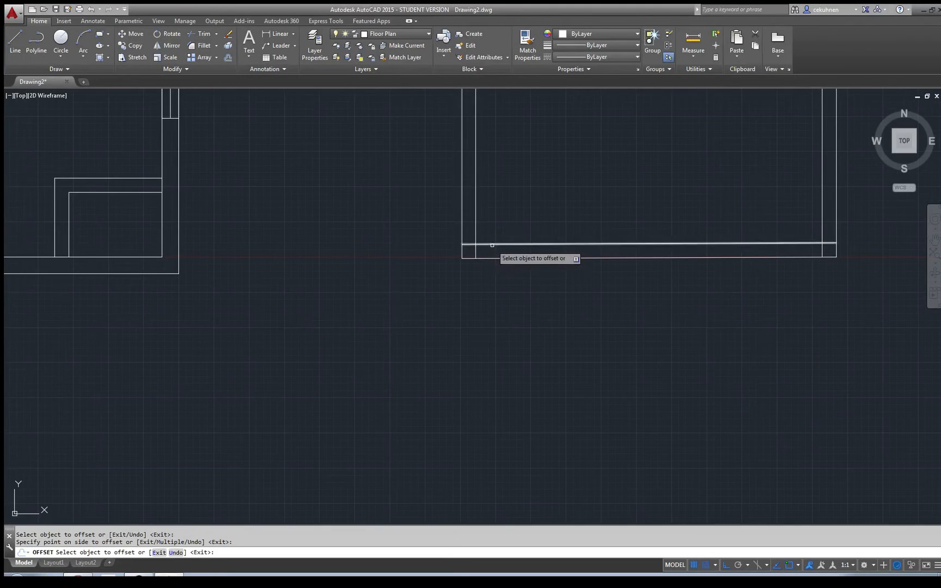
key(Escape)
click(493, 244)
key(Delete)
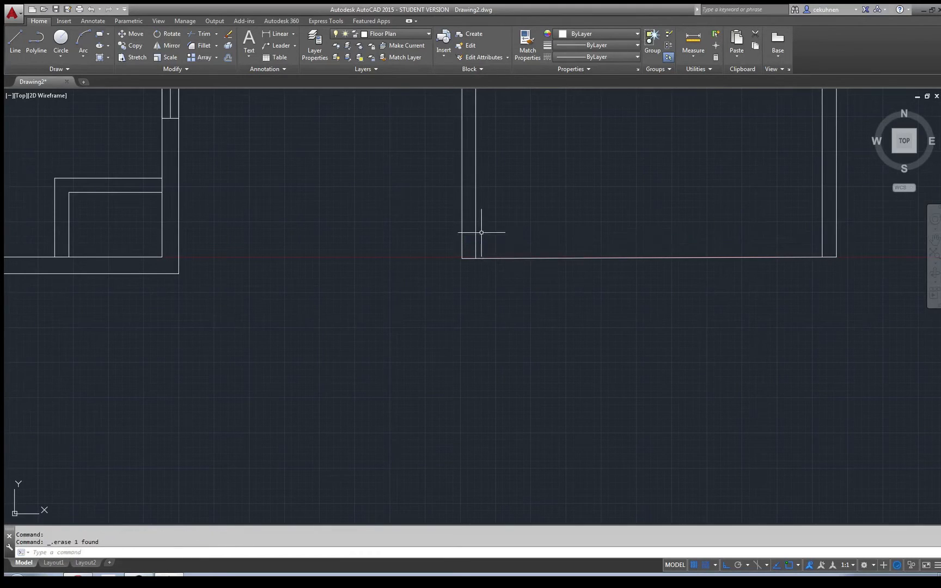
scroll(475, 224, down, 2)
mouse_move(451, 110)
mouse_down()
mouse_move(659, 267)
mouse_move(749, 109)
mouse_up()
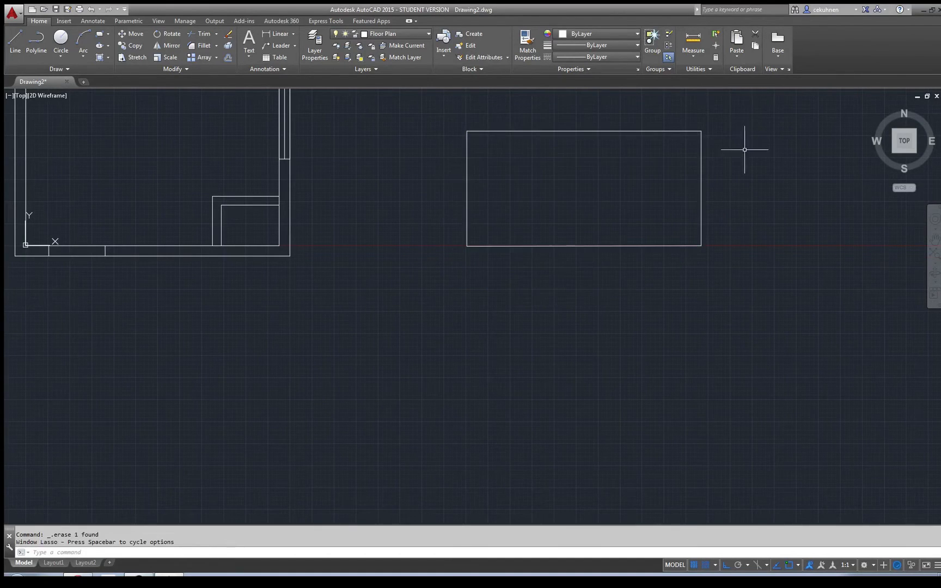
- Join the three-sided polyline and its bottom line into one closed polyline
click(700, 194)
click(687, 246)
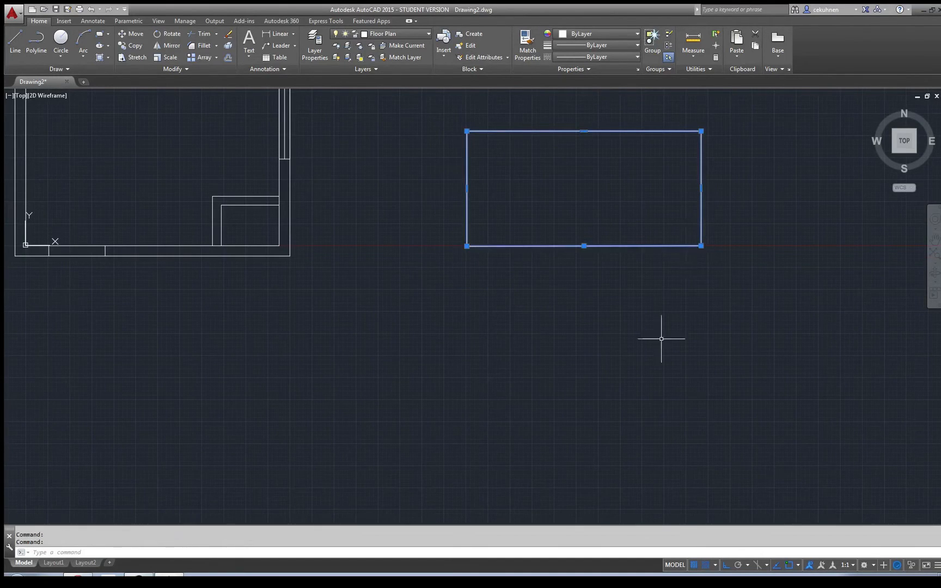
text(joi)
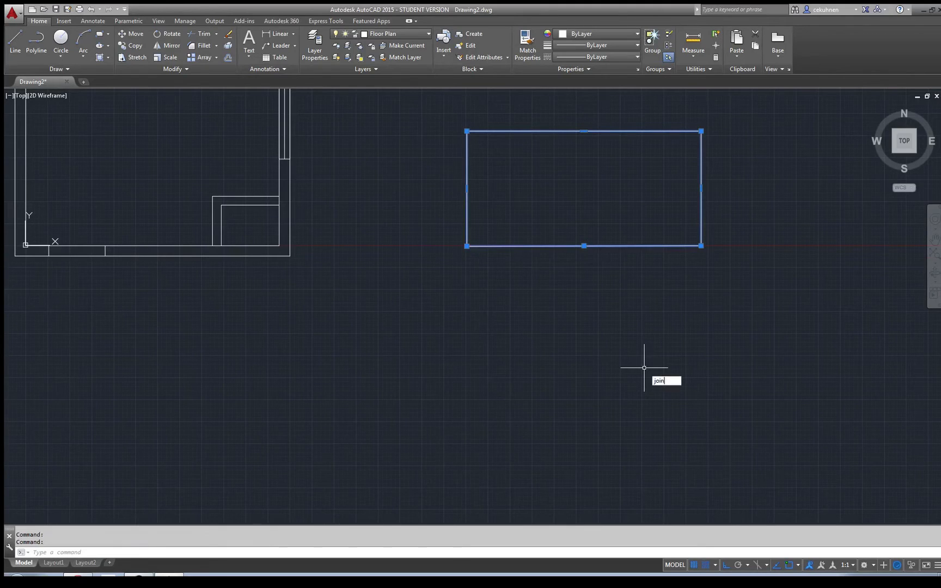
text(n)
key(Return)
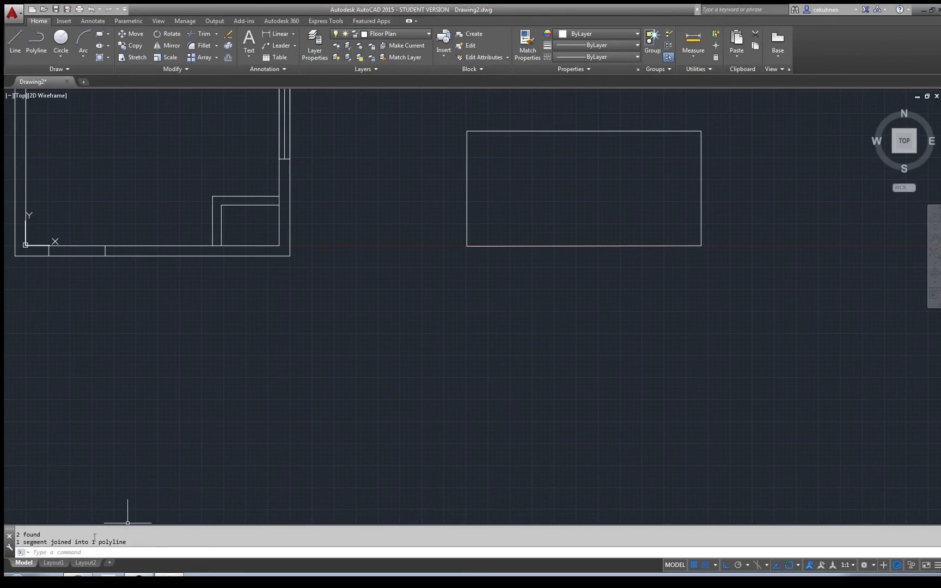
- Offset the joined rectangle 5" inward
click(230, 57)
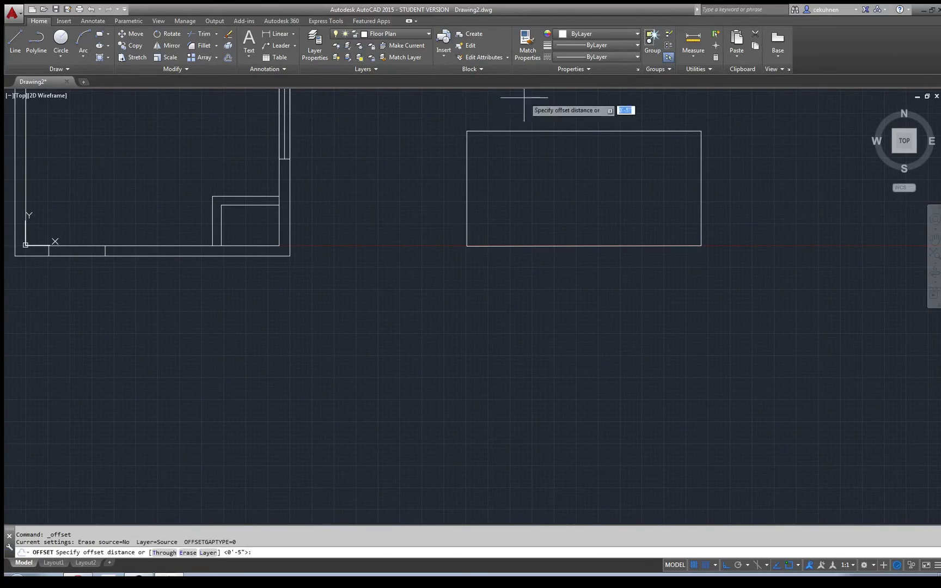
key(Return)
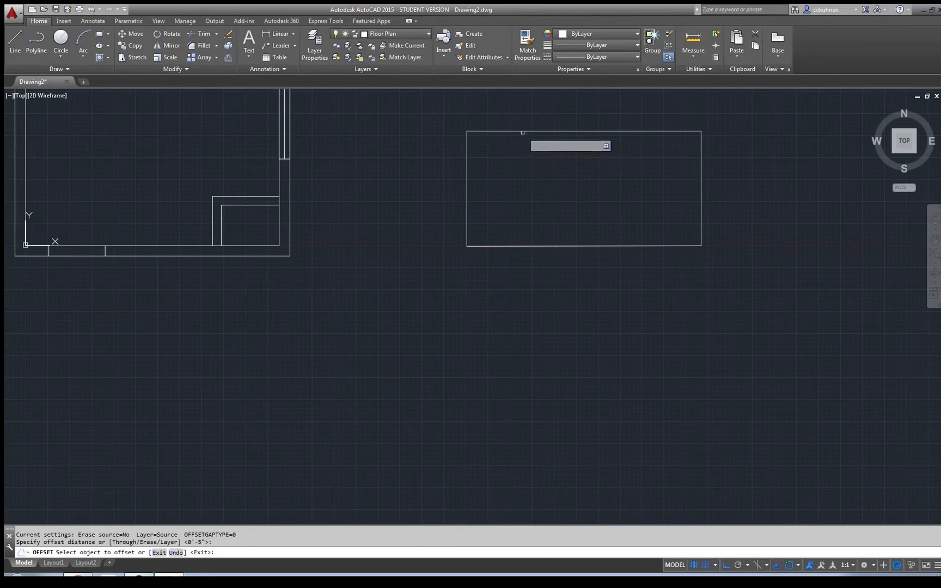
click(522, 131)
click(578, 223)
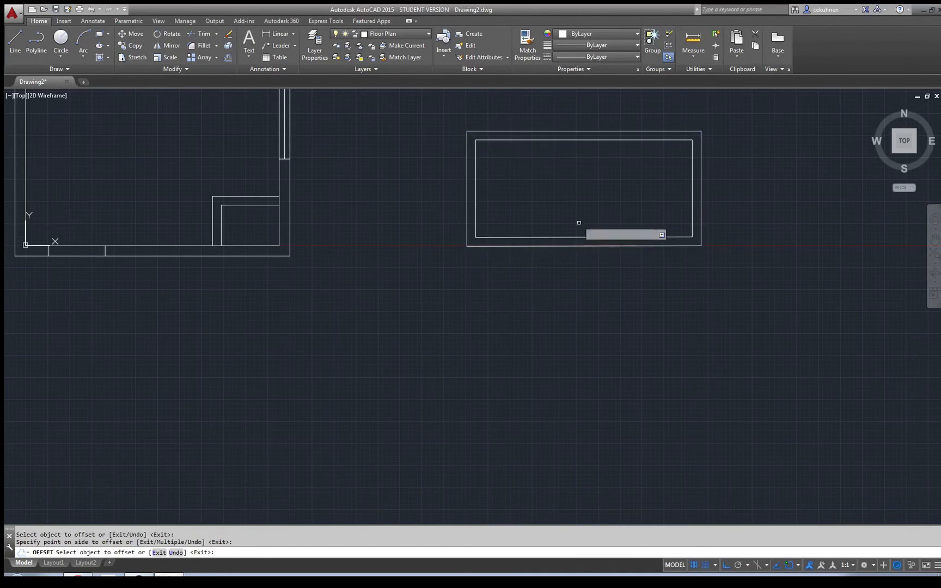
key(Escape)
- Delete both the inner and outer practice rectangles beside the room
click(537, 140)
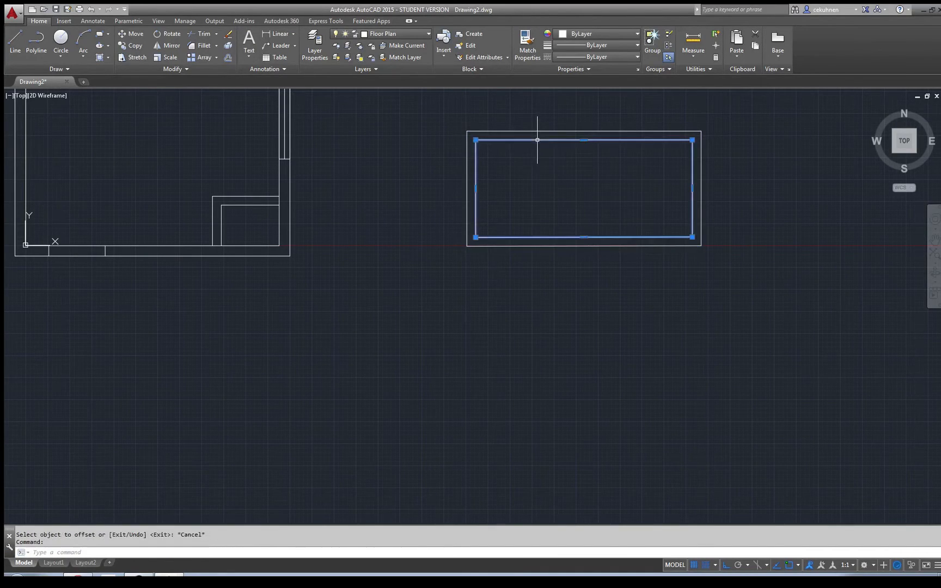
key(Delete)
click(536, 131)
key(Delete)
- Close both open ends of the L-shaped partition with short lines between the polyline endpoints at the right and bottom walls
scroll(237, 212, up, 2)
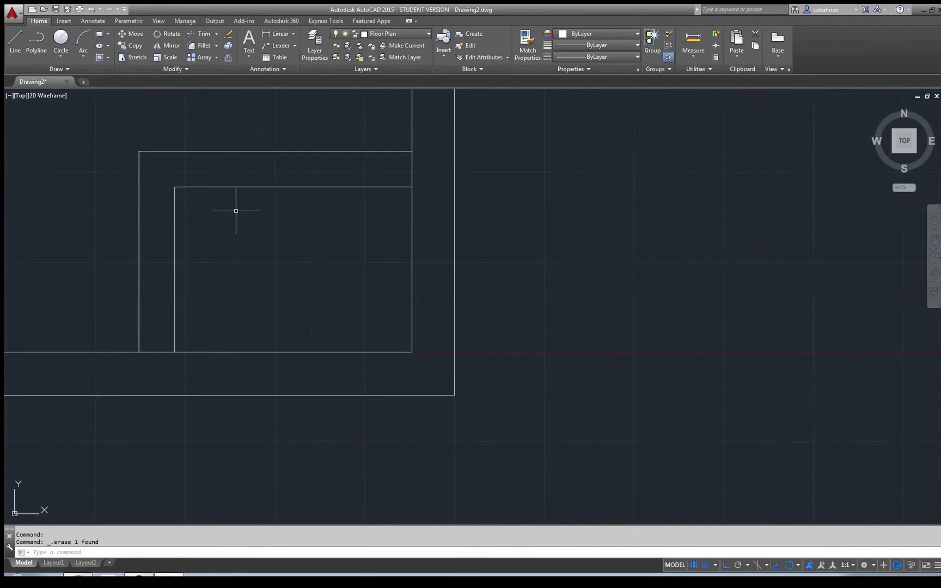
scroll(237, 212, down, 6)
scroll(181, 144, up, 6)
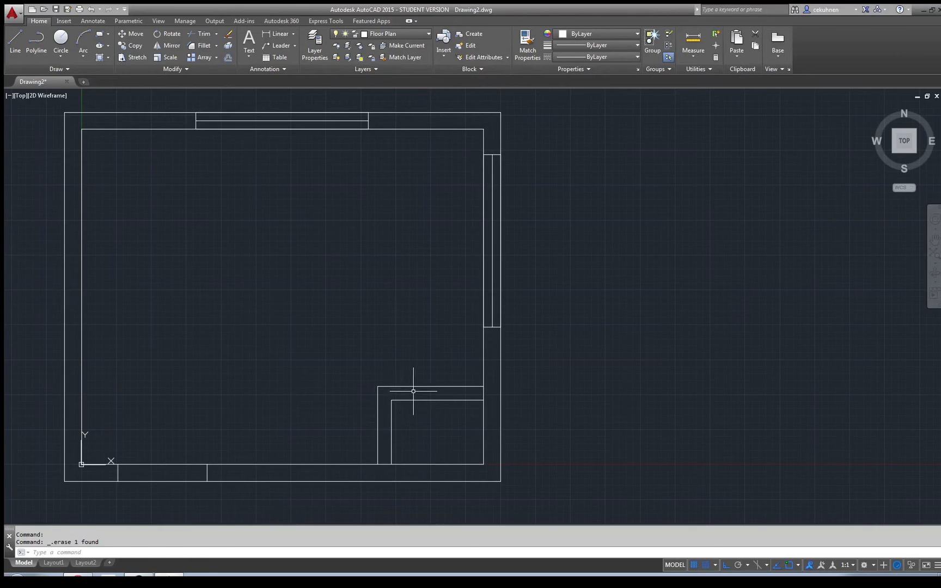
click(16, 42)
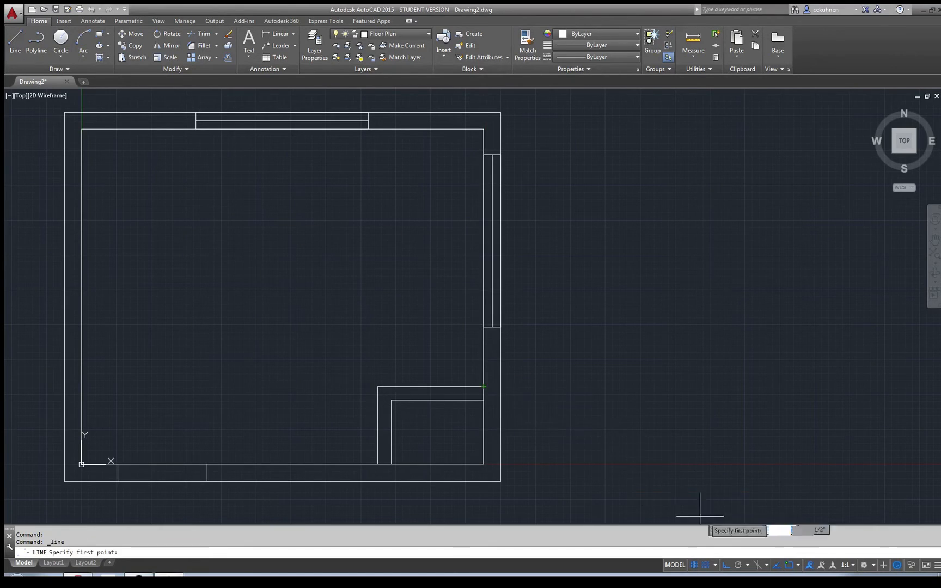
click(799, 566)
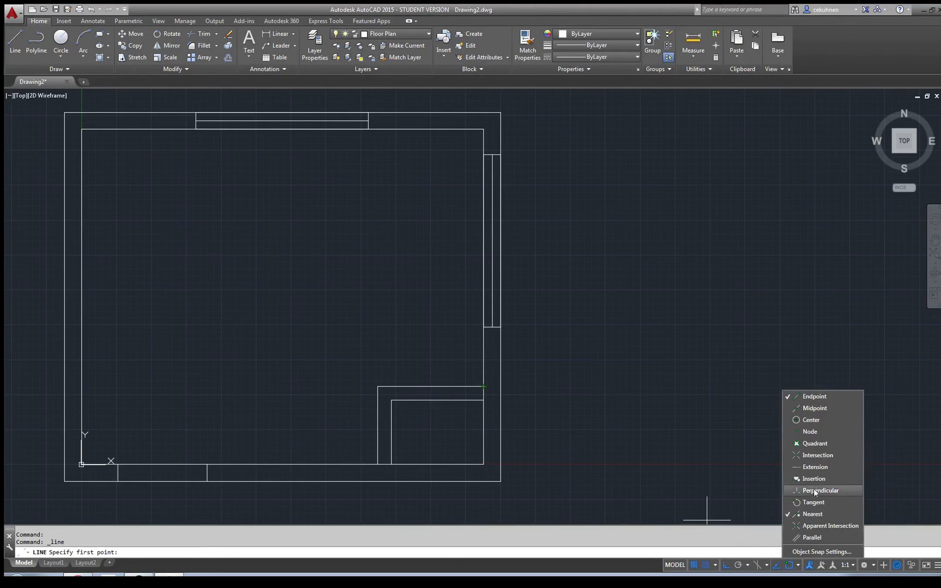
click(484, 400)
key(Escape)
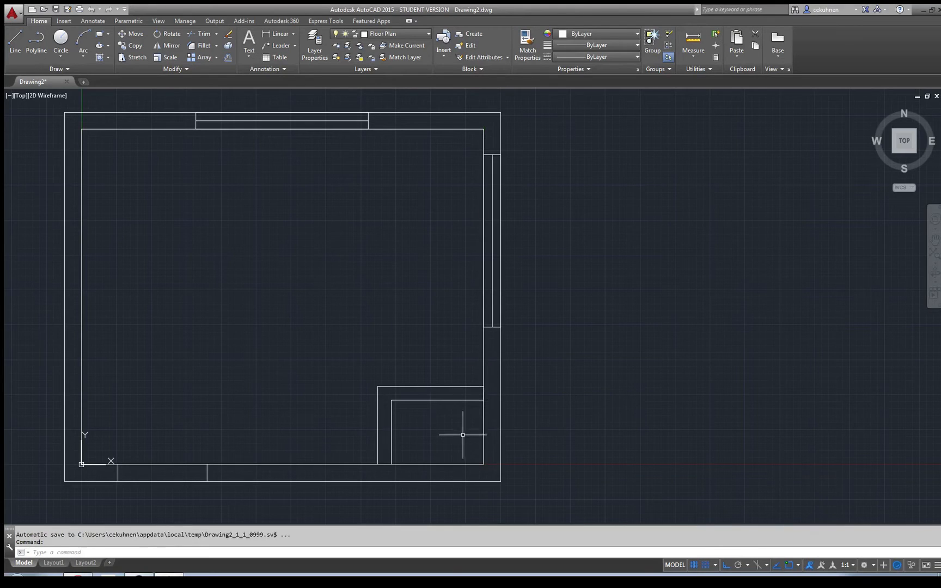
key(Return)
click(378, 464)
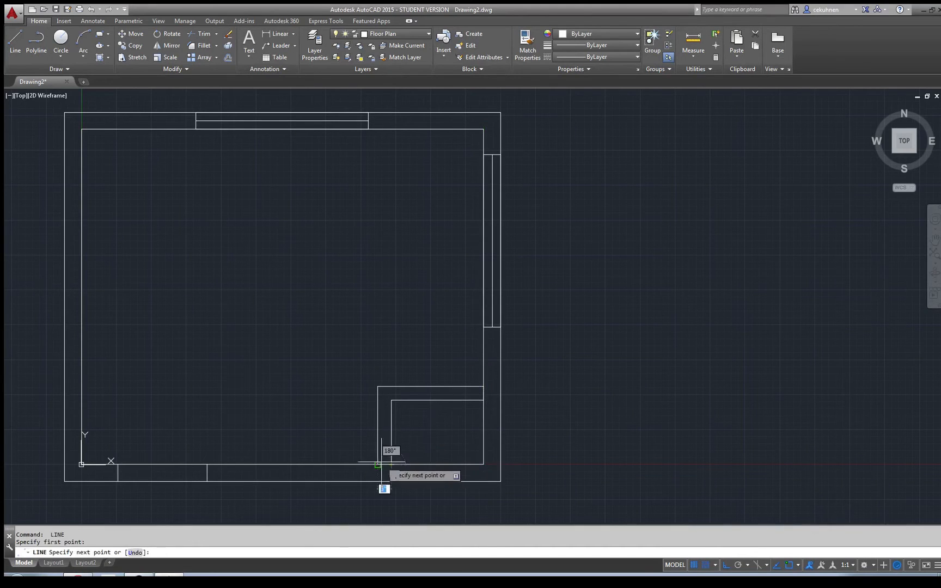
key(Escape)
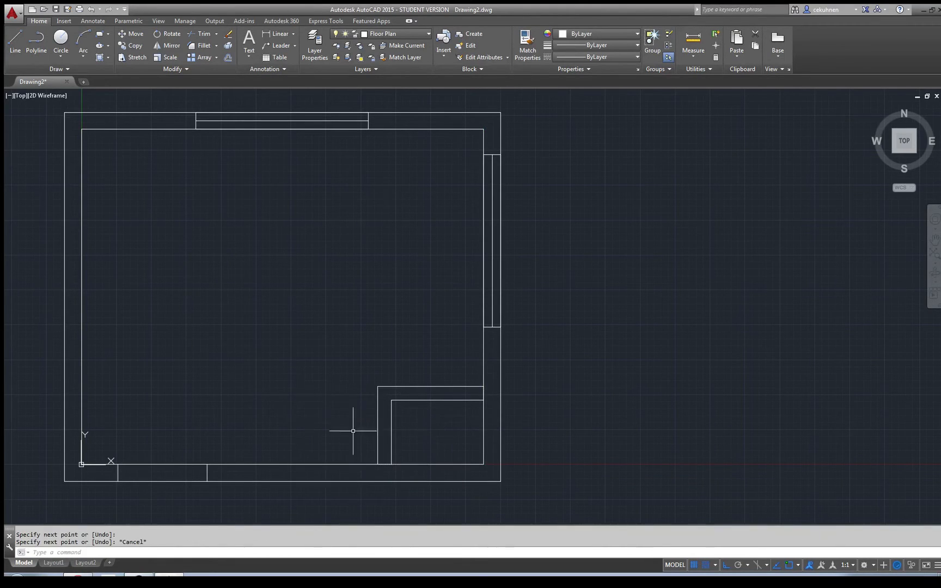
- Join the L-shaped partition's outer and inner polylines and its two short end lines into one closed polyline
scroll(357, 431, up, 2)
click(400, 488)
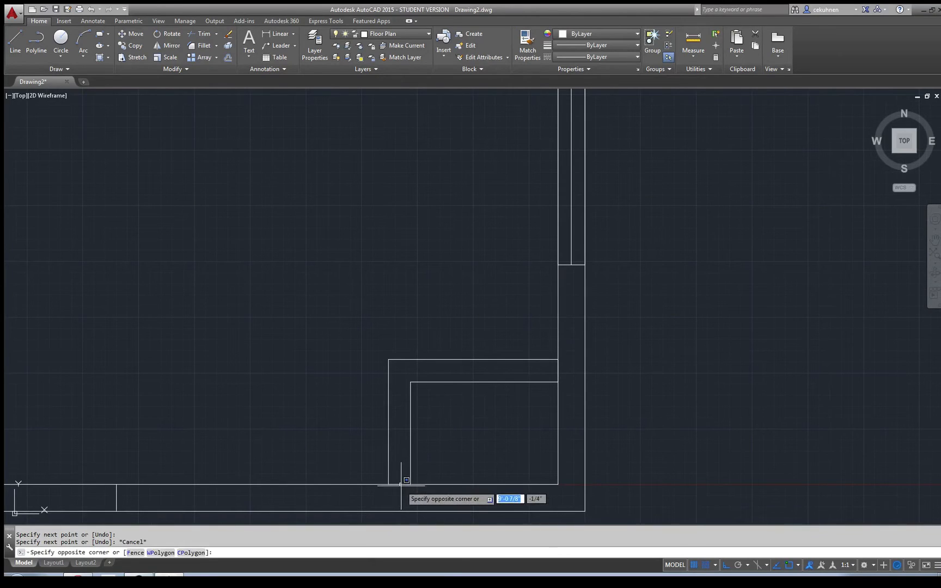
click(402, 485)
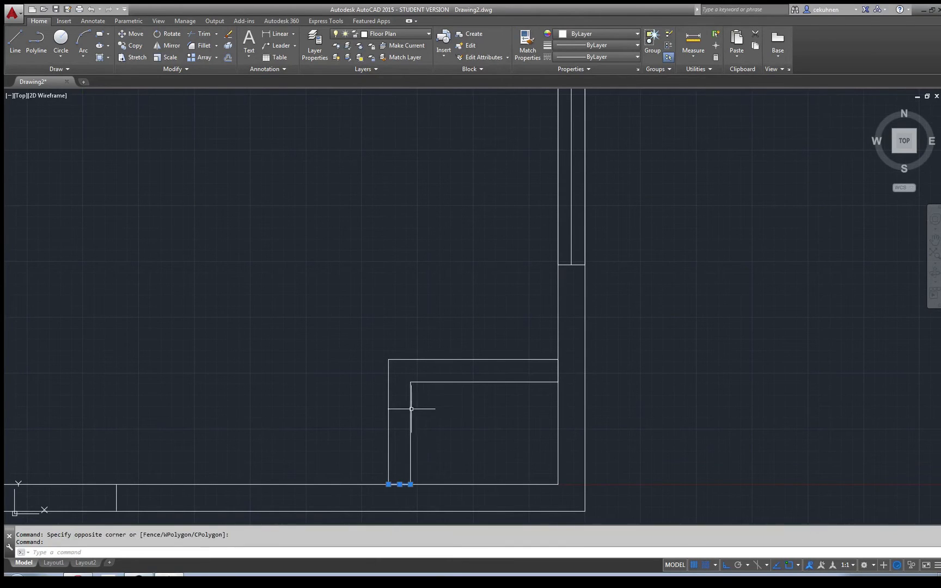
click(500, 360)
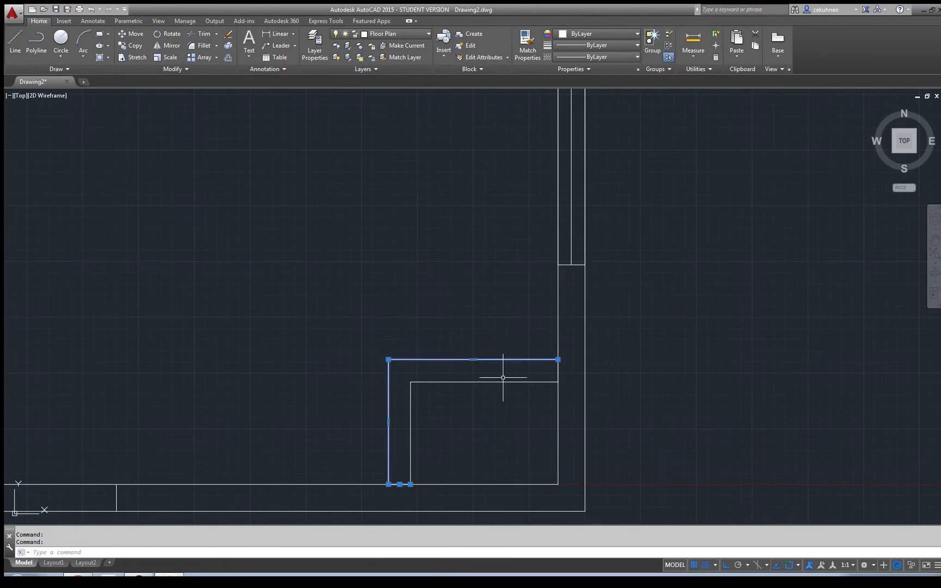
click(503, 382)
click(559, 371)
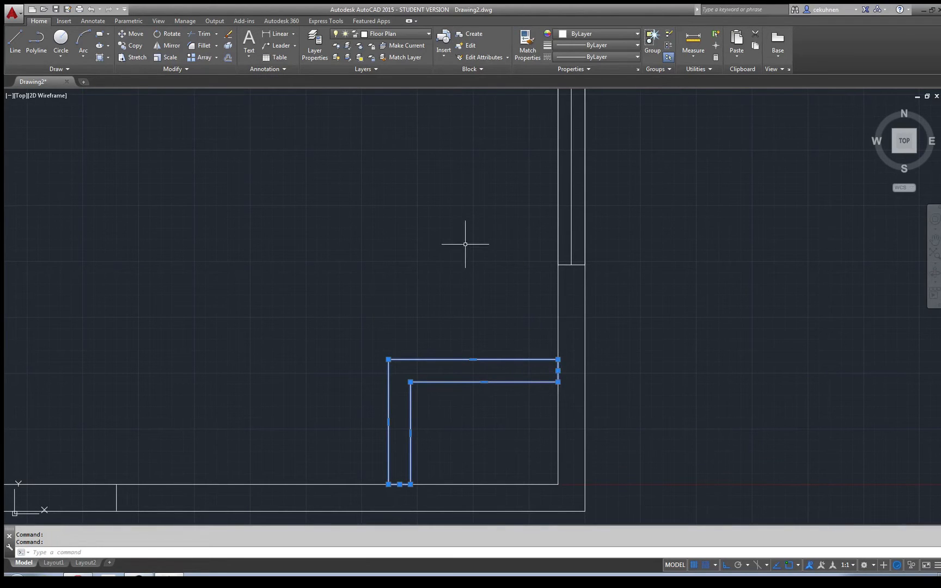
text(join)
key(Return)
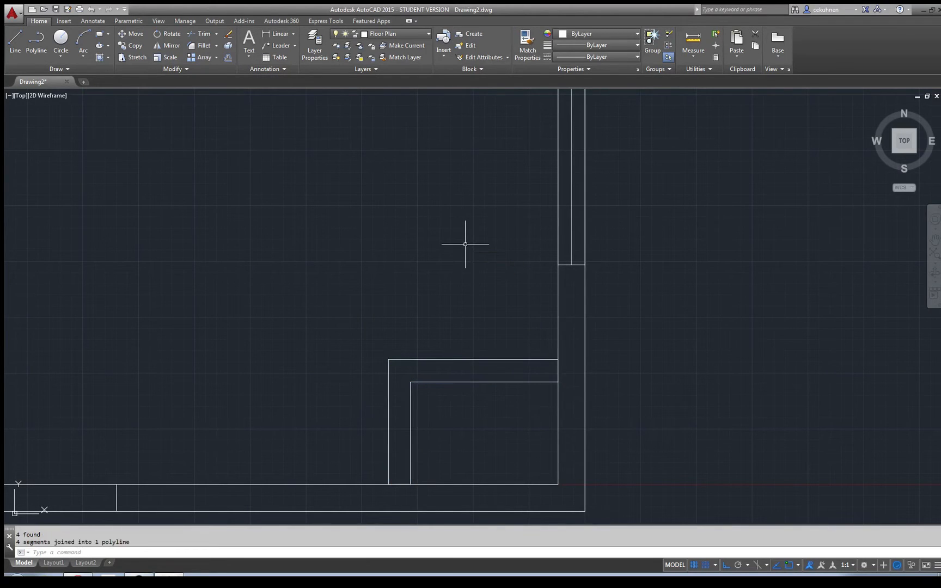
- Draw a 24.5" by 5" rectangle inside the partition's horizontal leg, starting from the partition's inner corner
scroll(465, 244, down, 4)
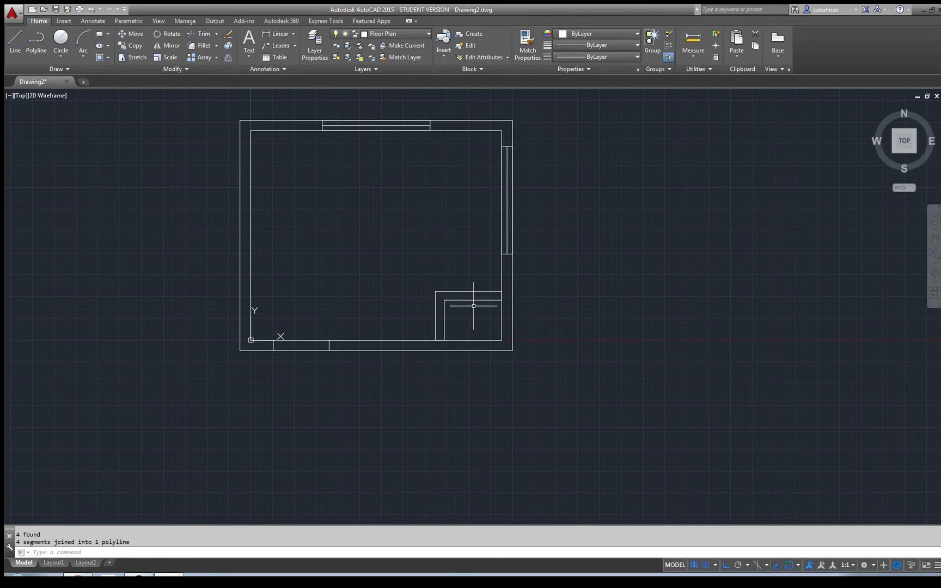
scroll(474, 306, up, 6)
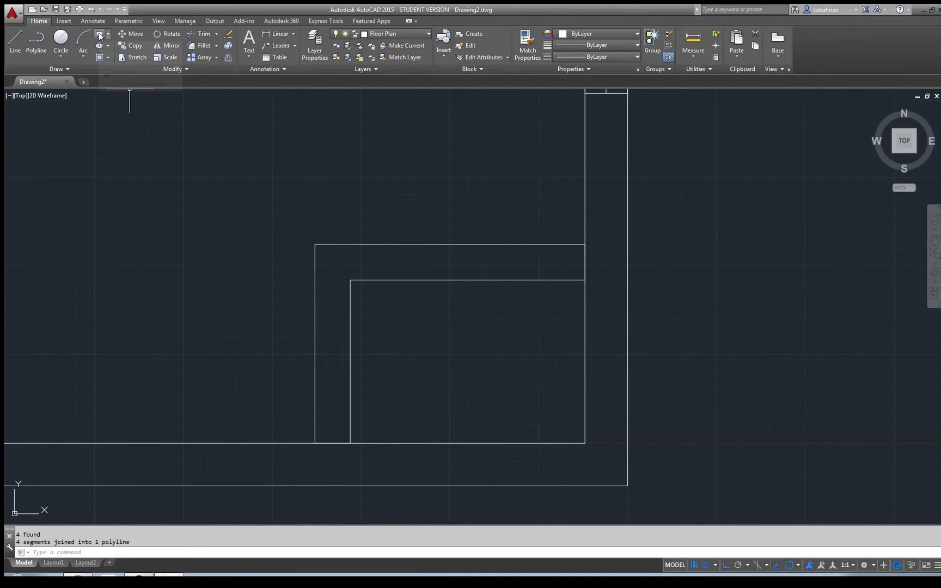
click(99, 34)
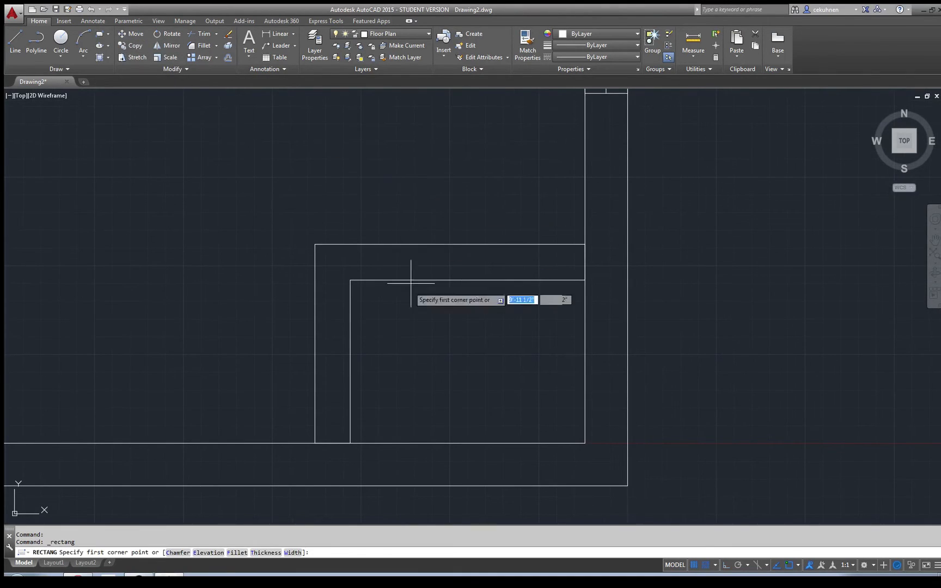
click(350, 280)
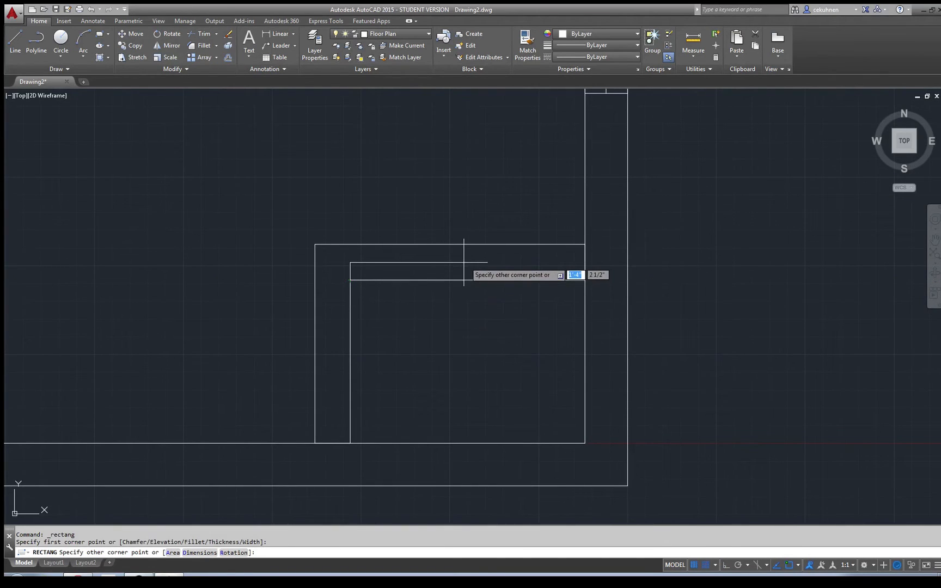
text(24.5)
key(Tab)
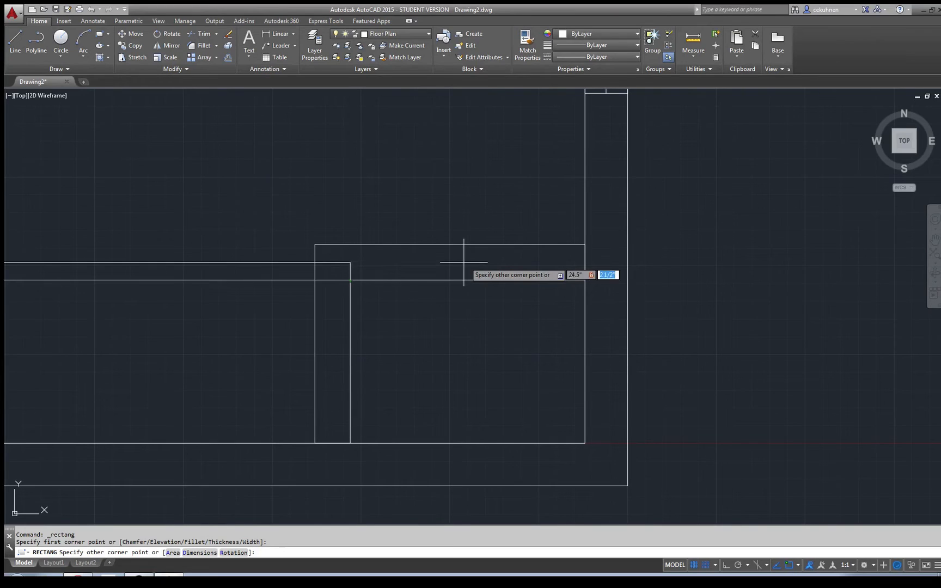
text(4)
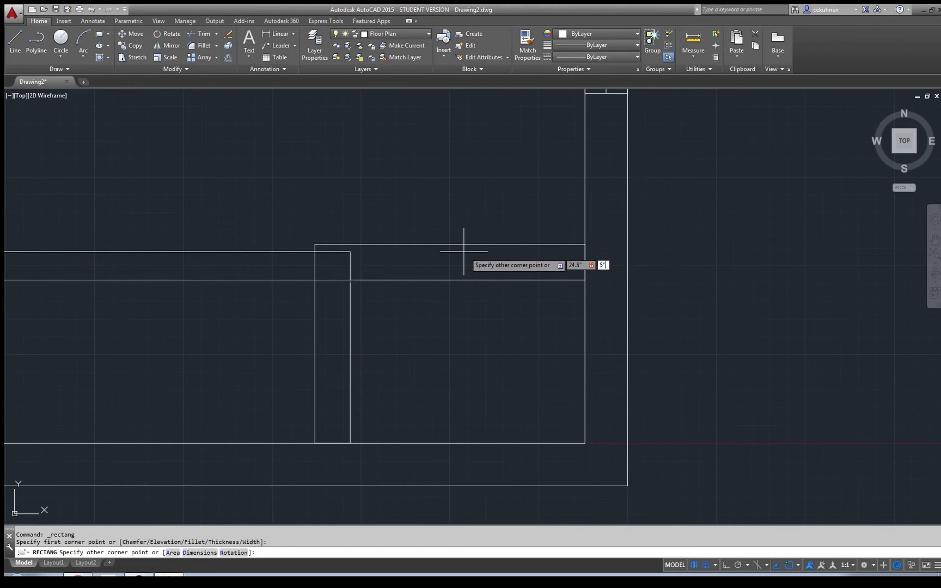
key(Return)
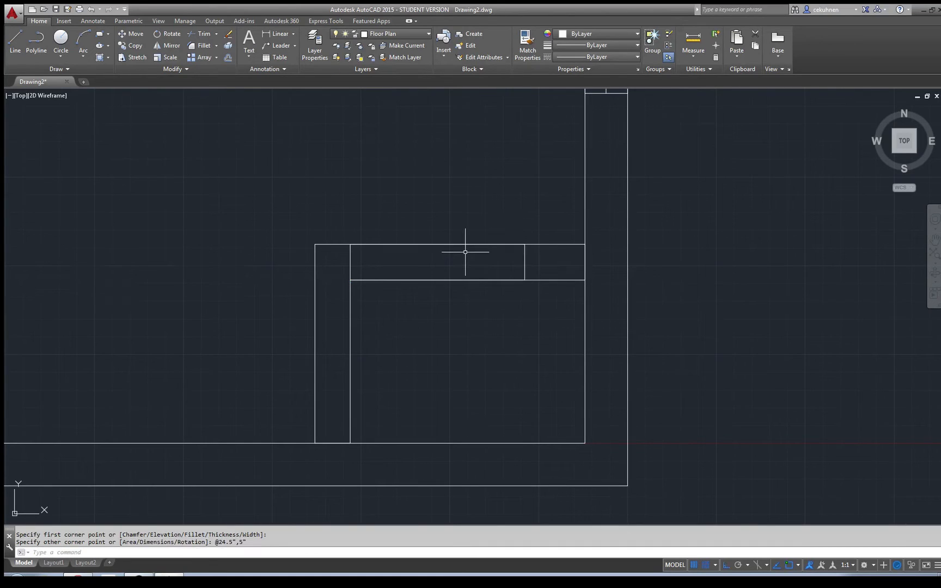
click(524, 262)
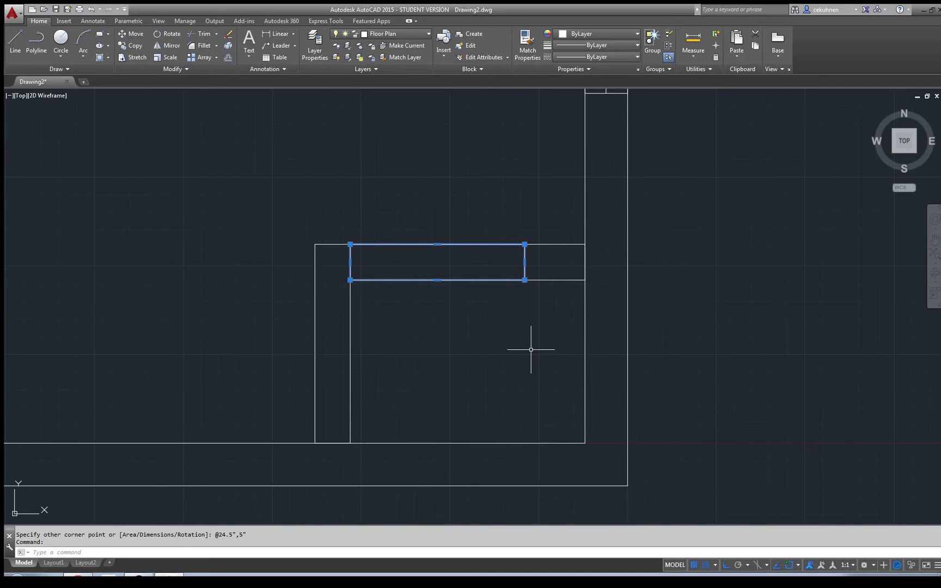
key(Escape)
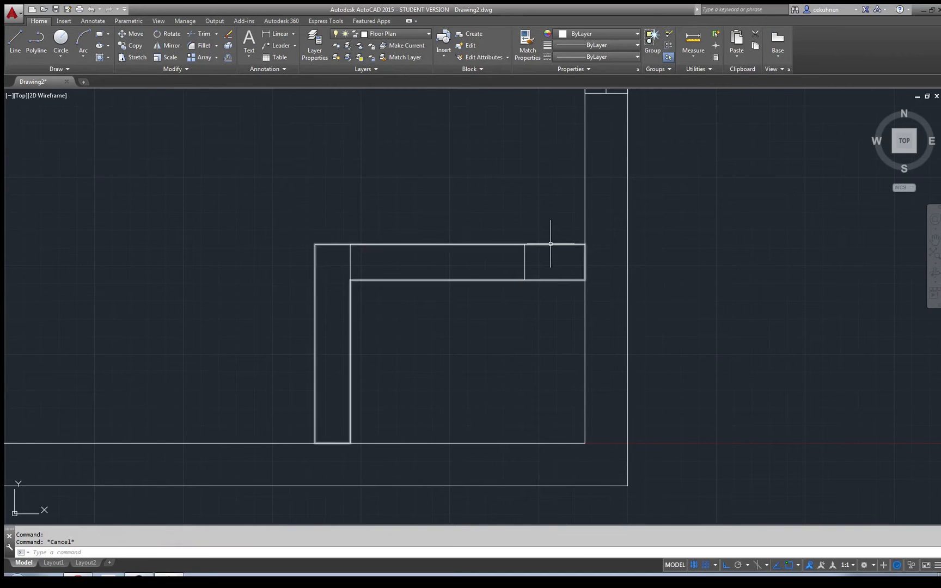
- Turn off the Endpoint object snap and turn on the Midpoint object snap
click(799, 564)
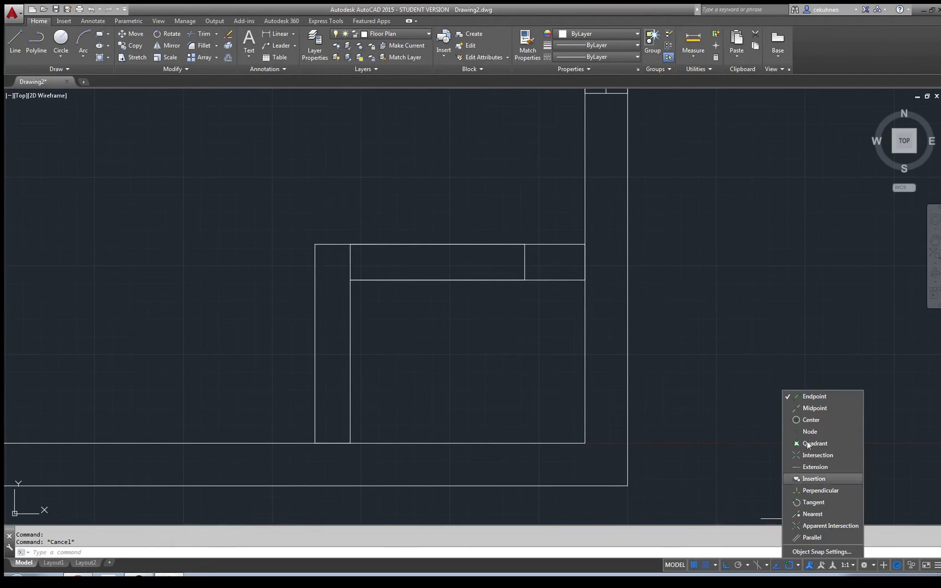
click(812, 409)
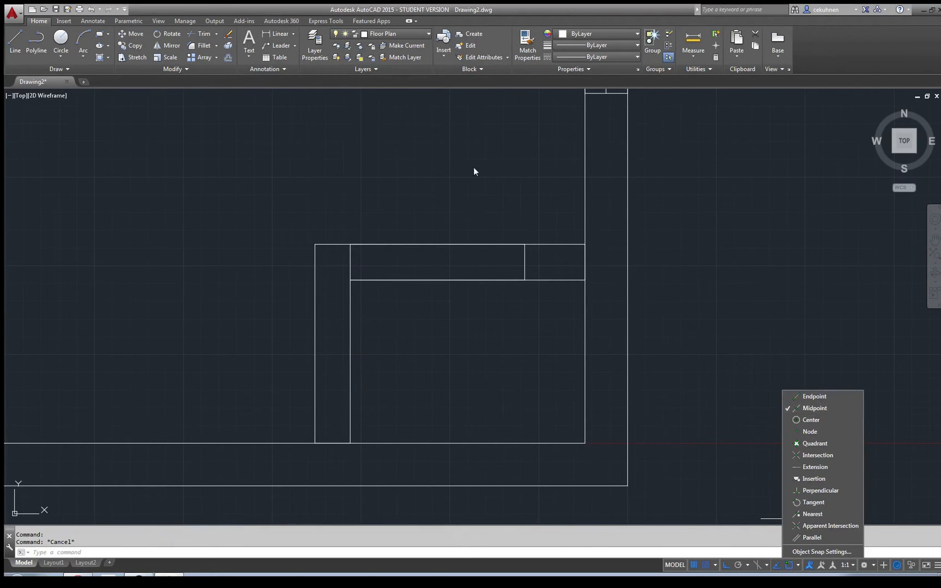
click(314, 171)
click(119, 37)
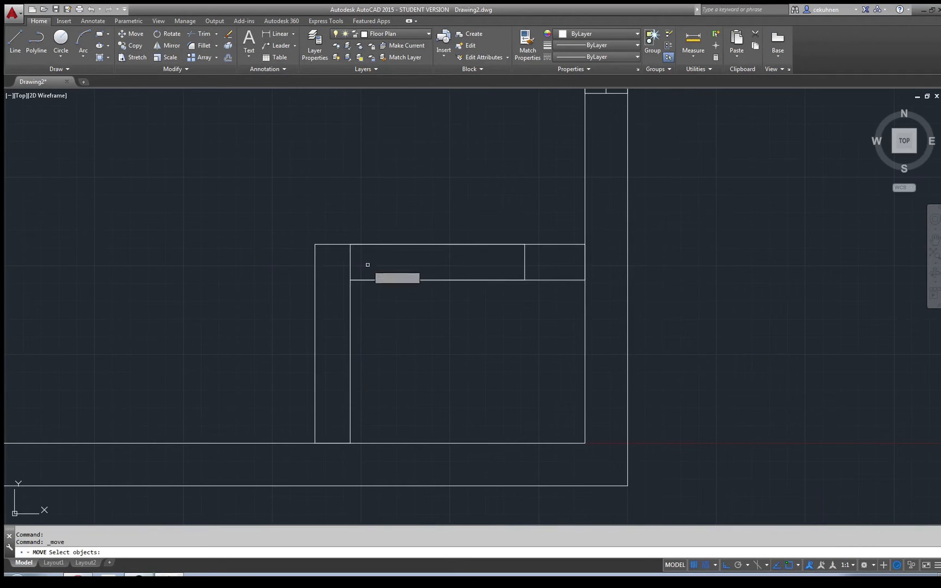
click(418, 278)
key(Return)
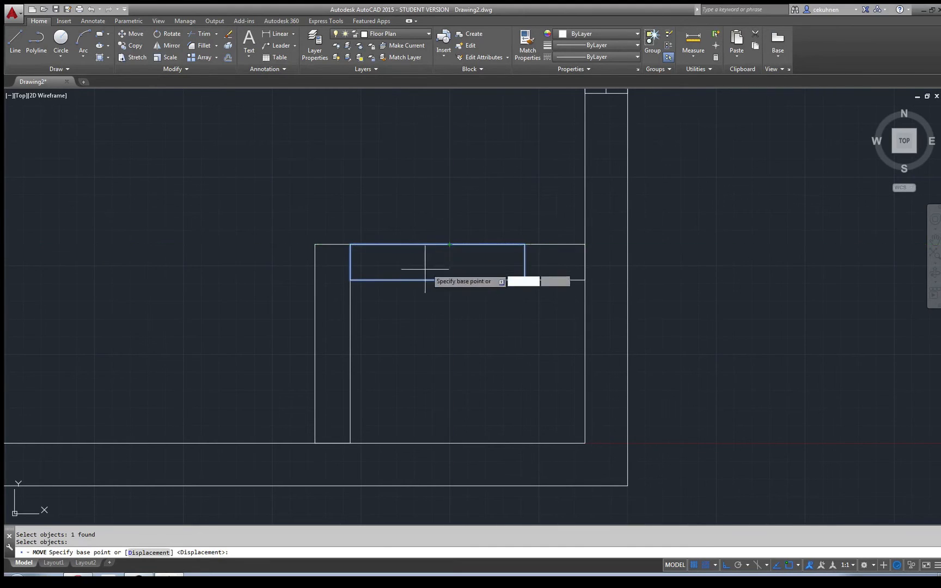
key(Escape)
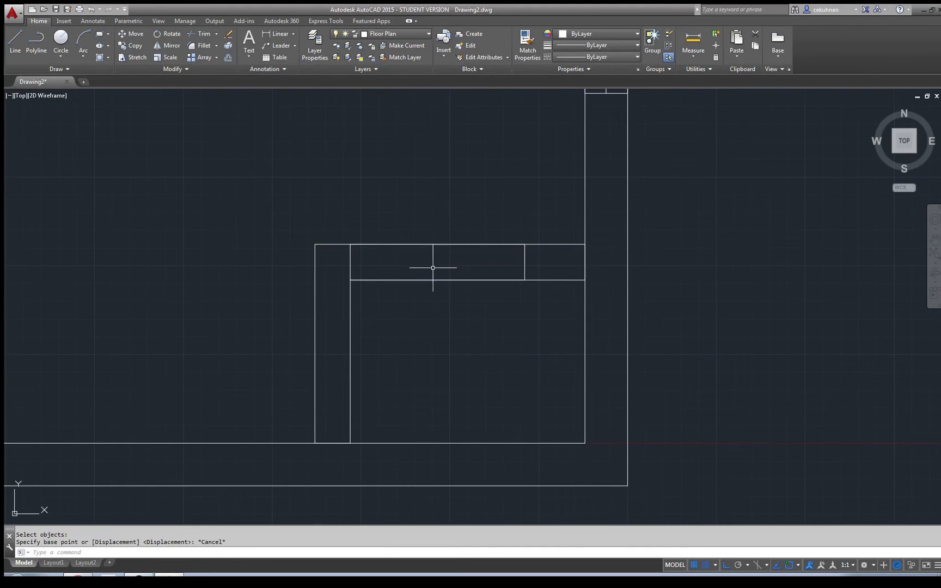
- Move the door rectangle out of the closet's upper wall into the open area of the room
click(350, 262)
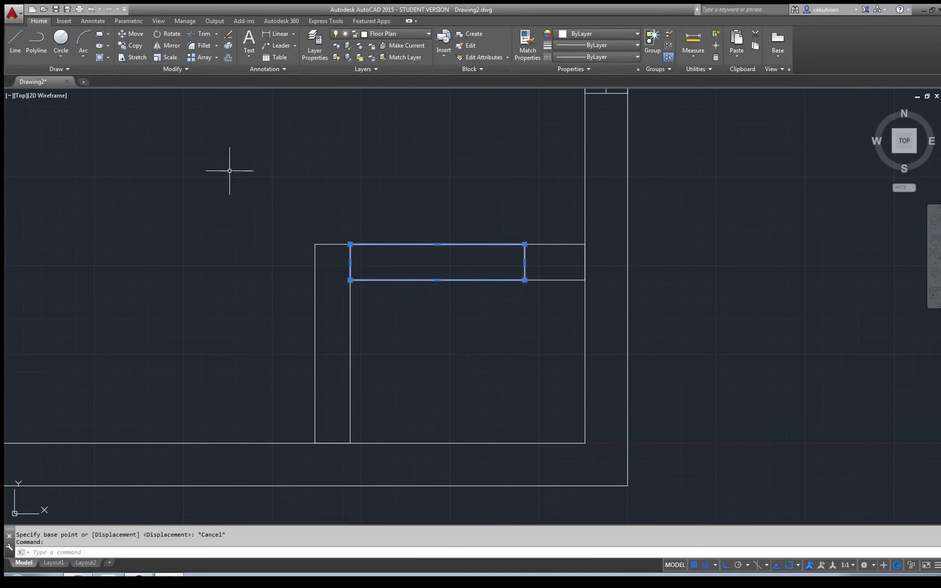
drag(350, 252, 214, 169)
click(187, 234)
click(125, 168)
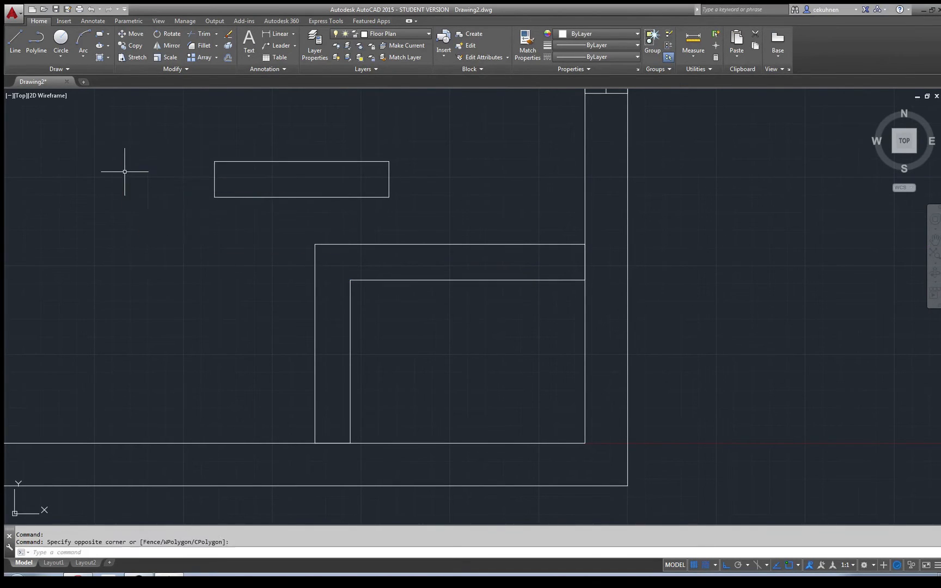
- Move the door rectangle by its top midpoint, with ortho off, onto the midpoint of the closet's upper outer wall line
click(131, 34)
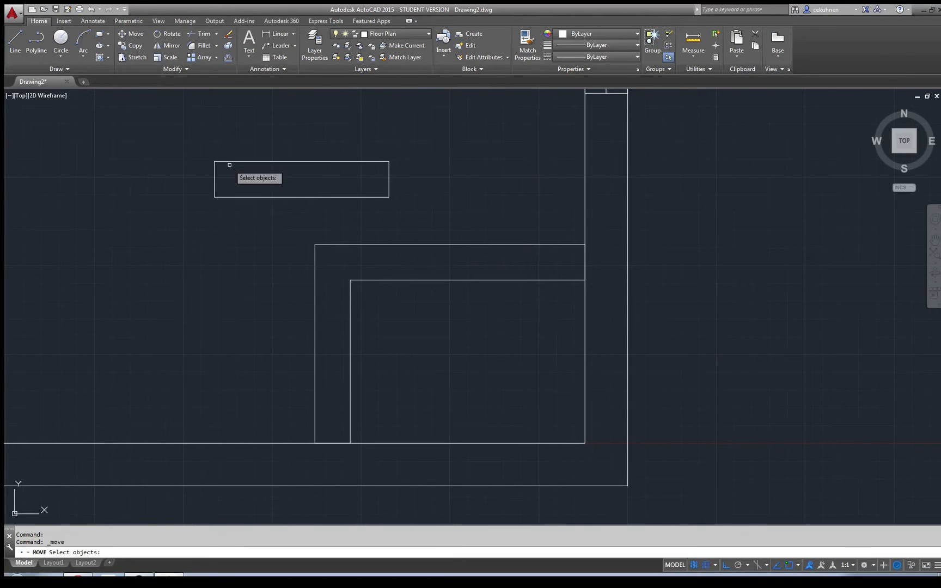
click(229, 162)
key(Return)
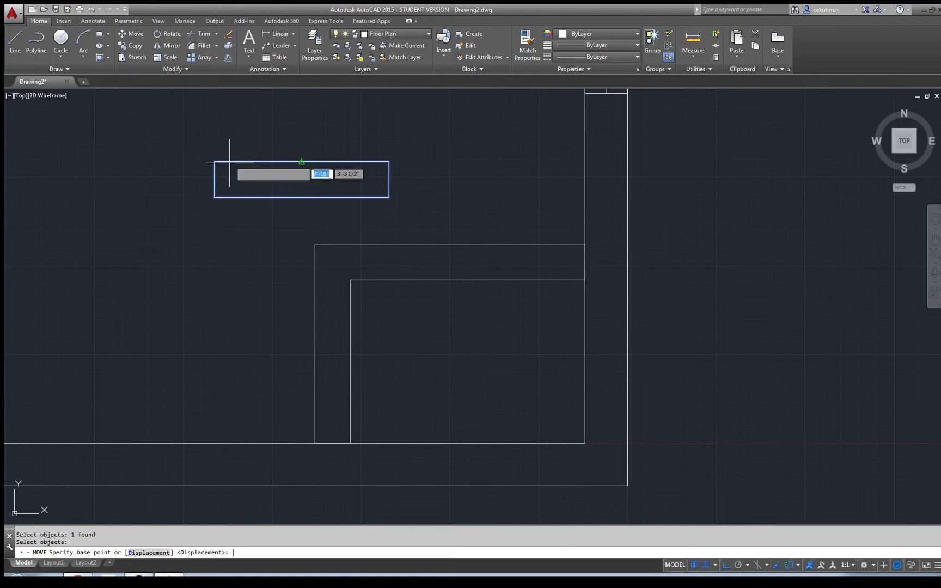
click(302, 162)
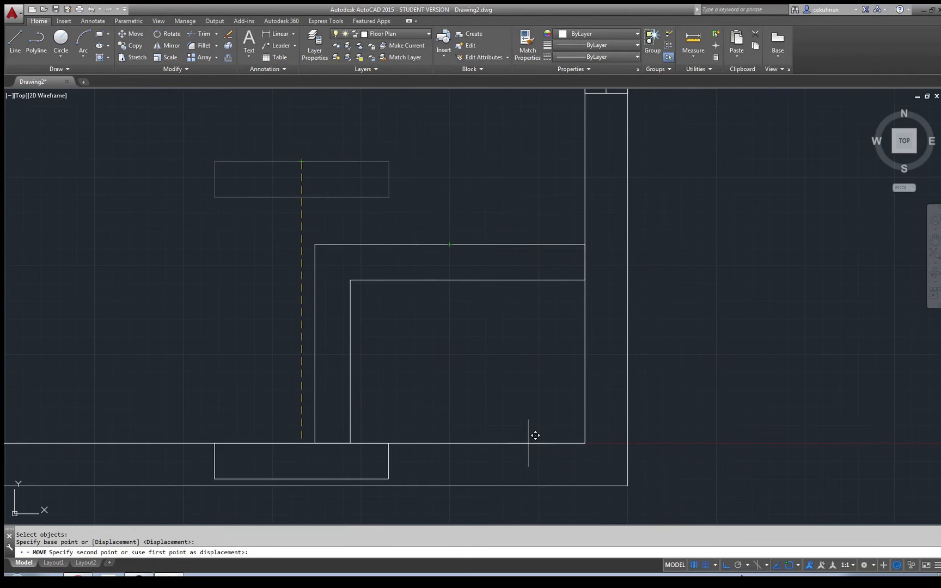
key(F8)
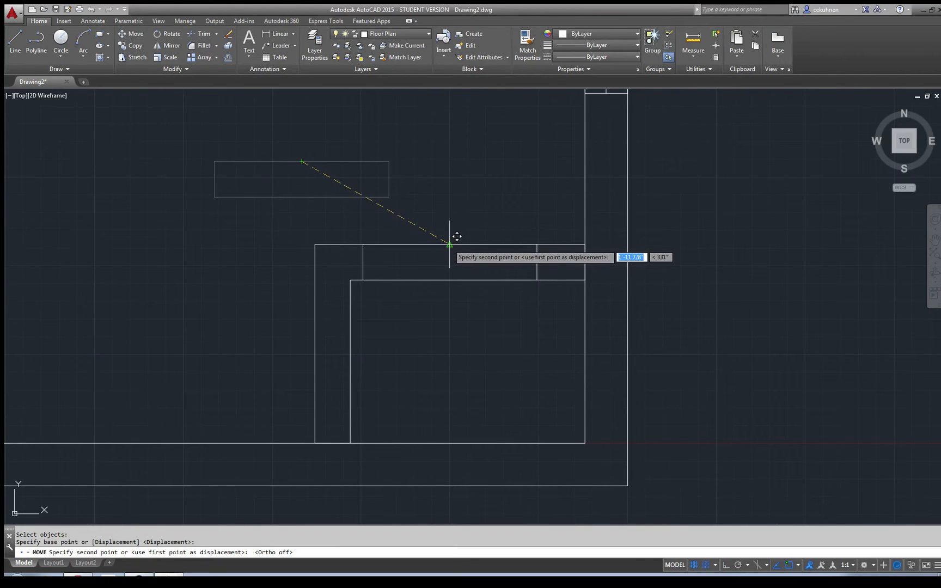
click(449, 244)
- Turn the Dimensions layer back on
scroll(433, 200, down, 4)
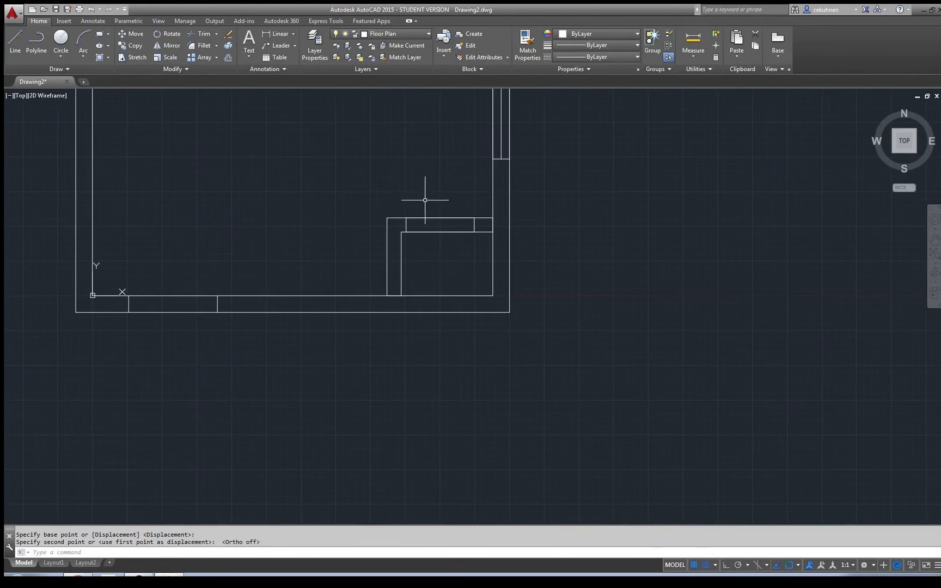
scroll(425, 200, down, 6)
scroll(280, 158, up, 4)
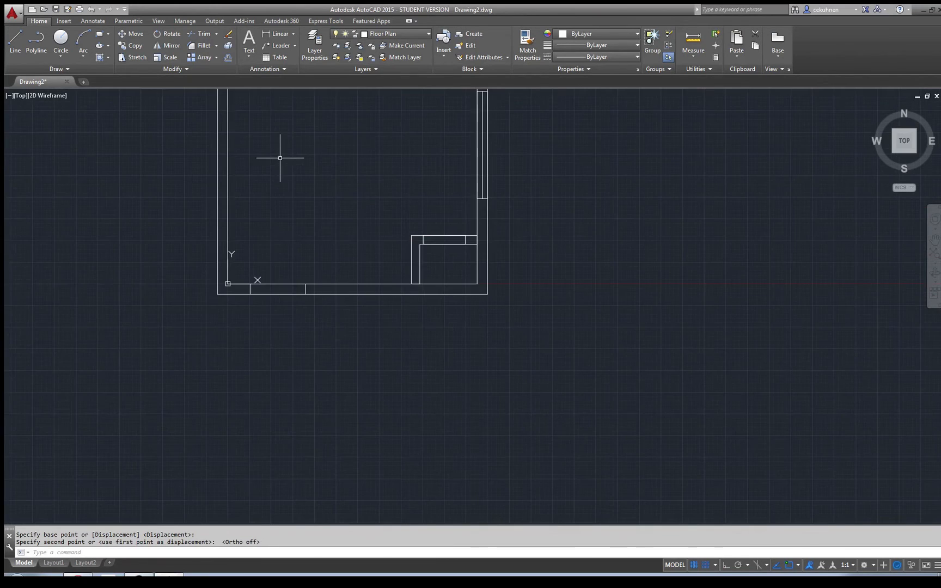
scroll(280, 158, down, 2)
scroll(434, 153, down, 2)
scroll(354, 112, up, 4)
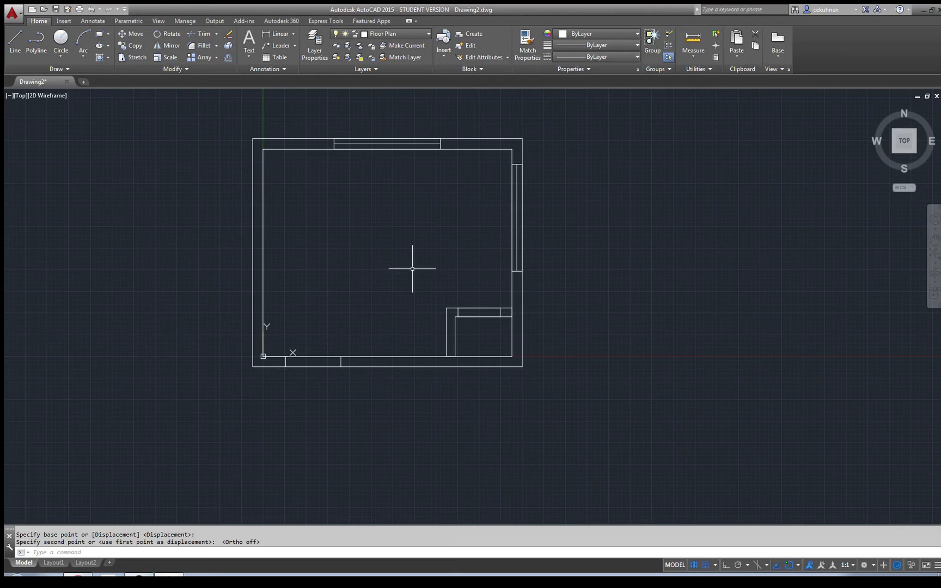
click(414, 34)
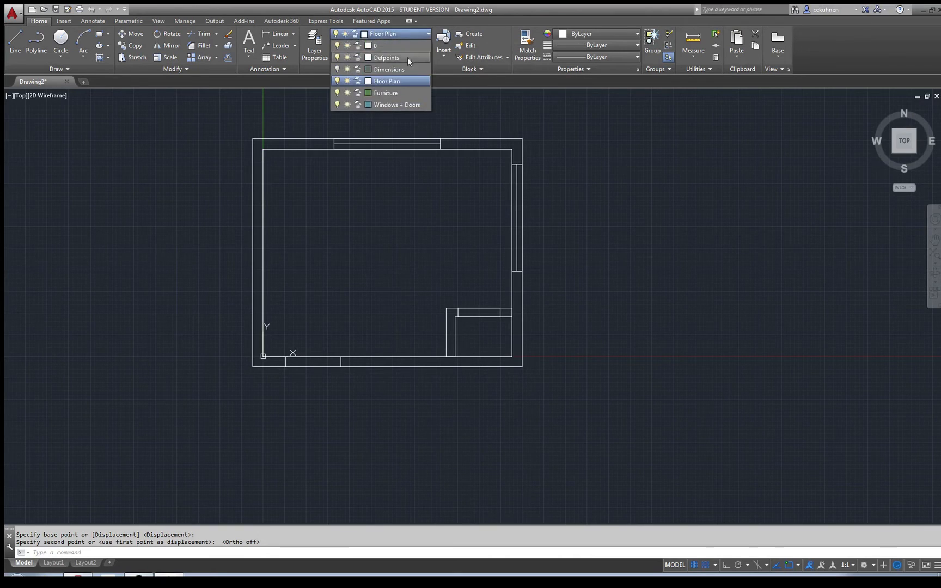
click(337, 69)
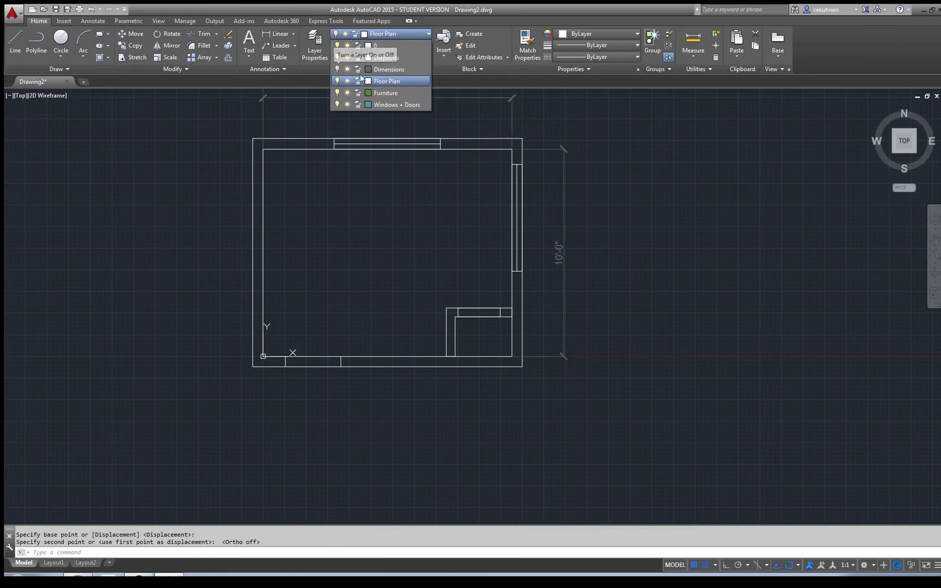
click(685, 295)
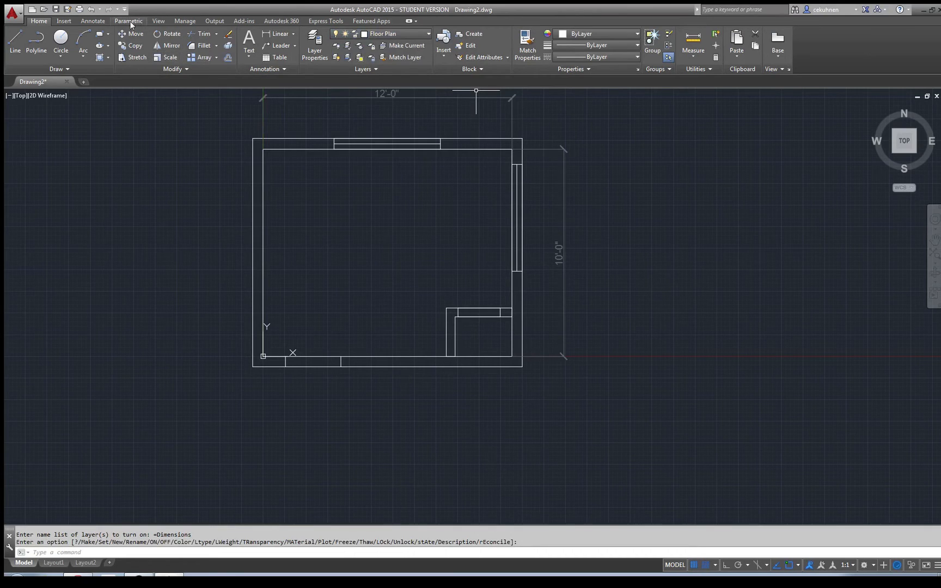
- Enable the Endpoint snap and add a linear dimension below the plan from the bottom-wall opening's right edge to the outer right corner
click(93, 20)
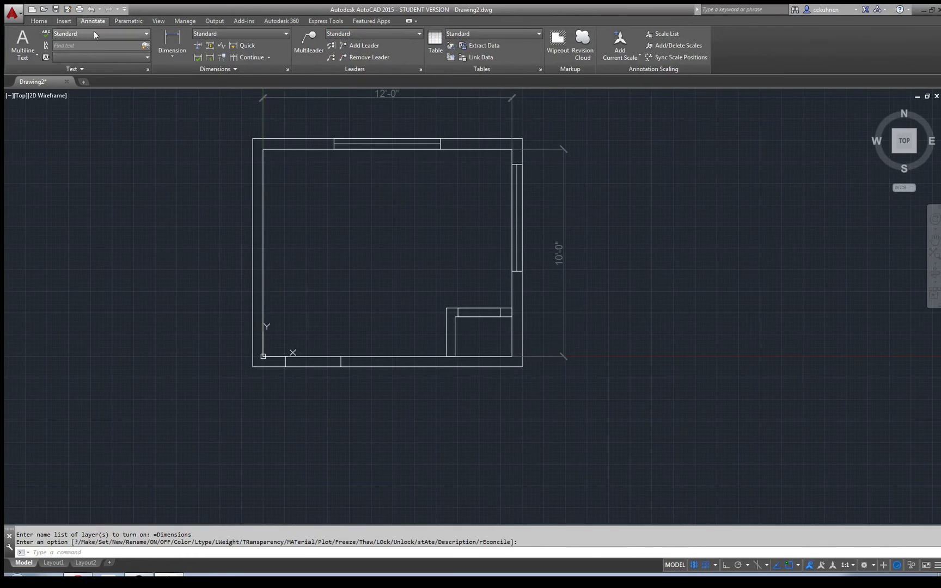
click(173, 38)
scroll(510, 441, up, 2)
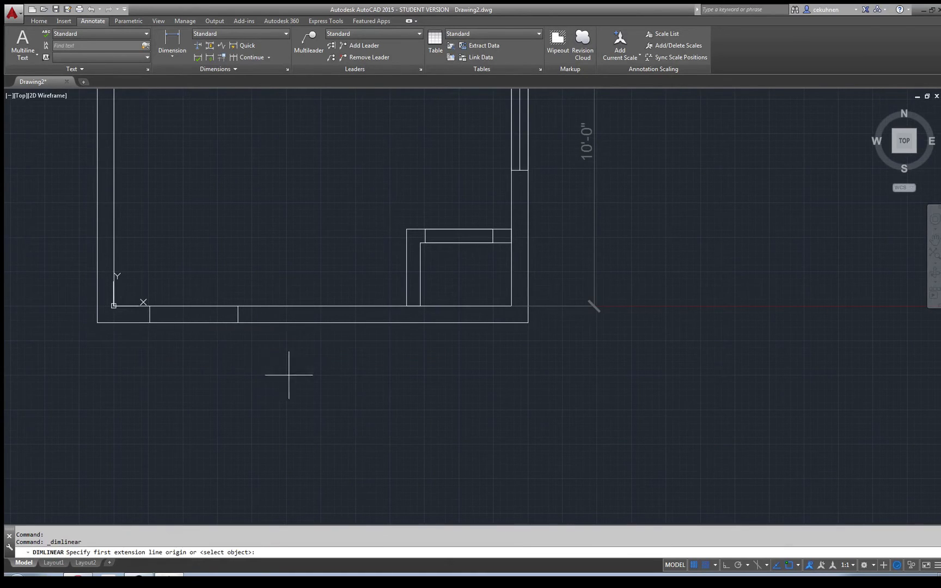
click(798, 565)
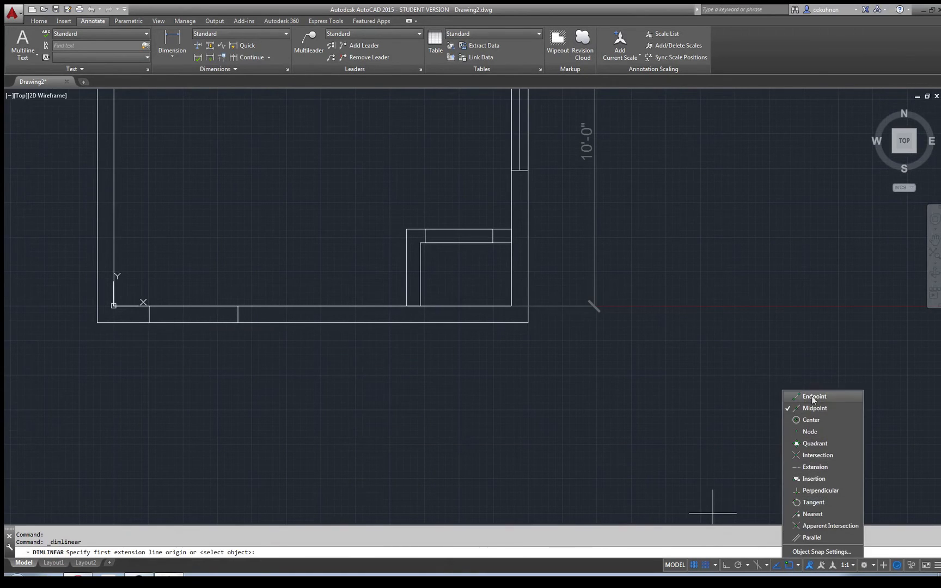
click(238, 323)
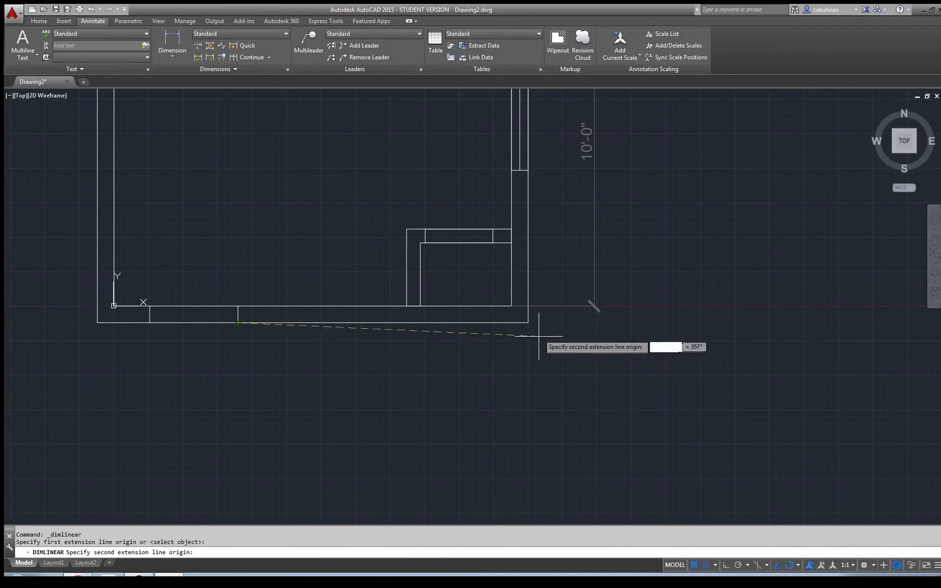
click(528, 323)
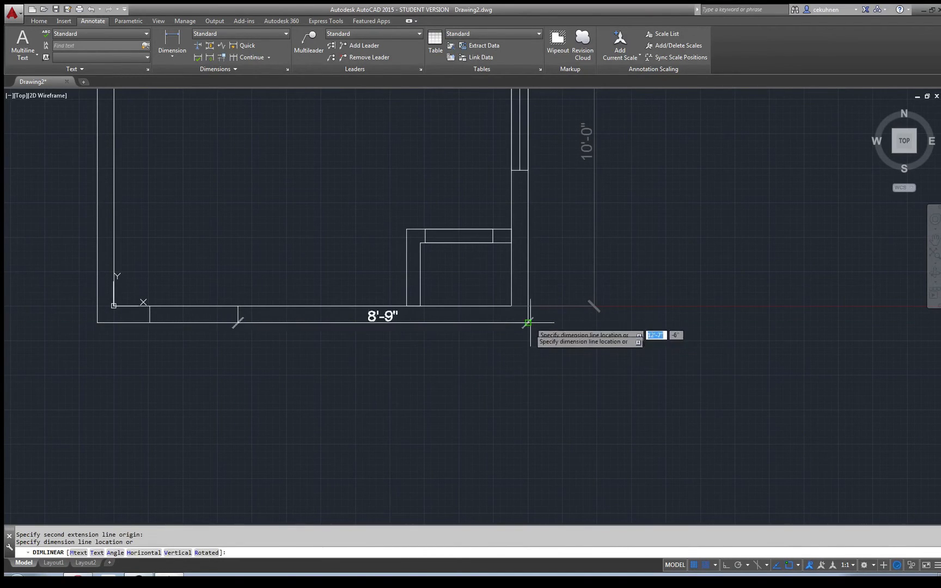
click(528, 444)
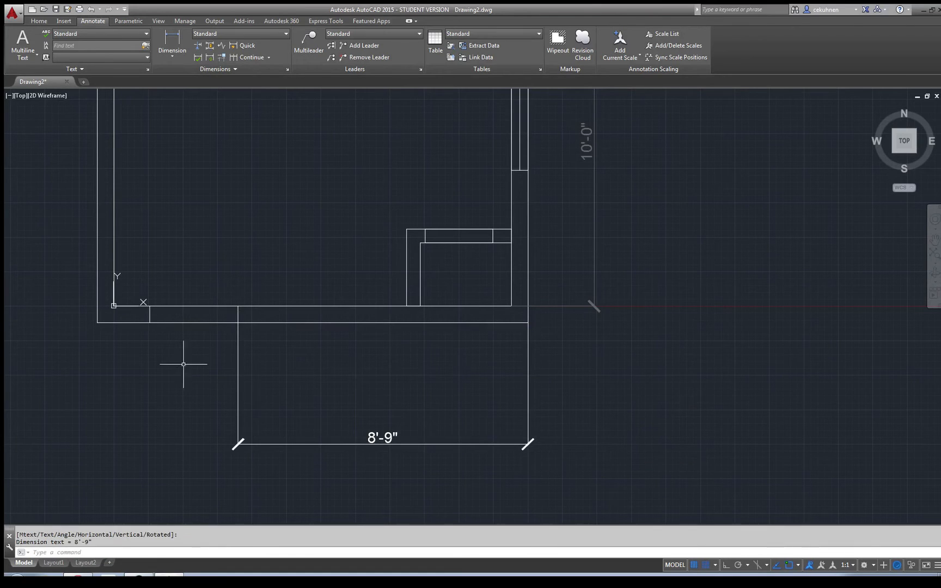
- Add linear dimensions for the bottom-wall opening and the wall section left of it, aligned with the first dimension below the plan
key(Return)
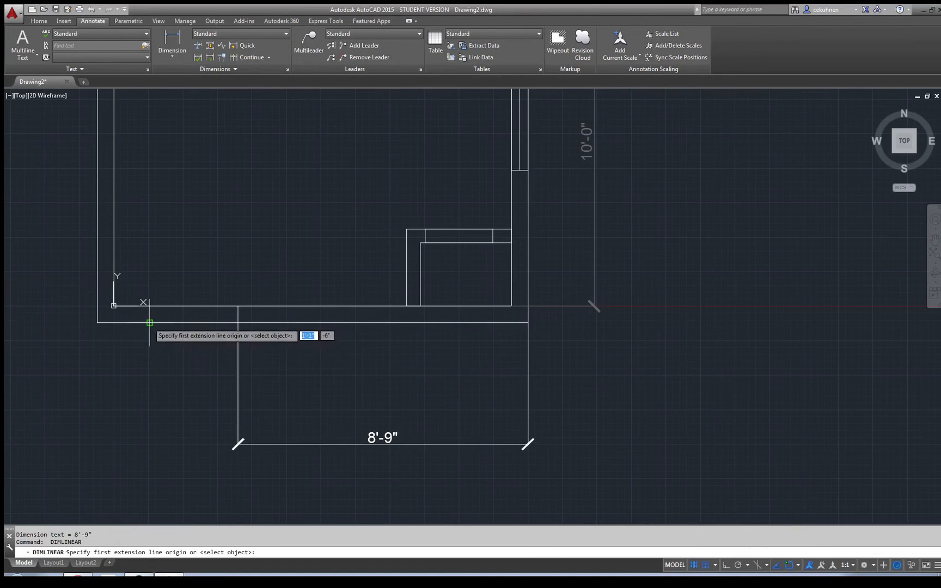
click(150, 322)
click(237, 323)
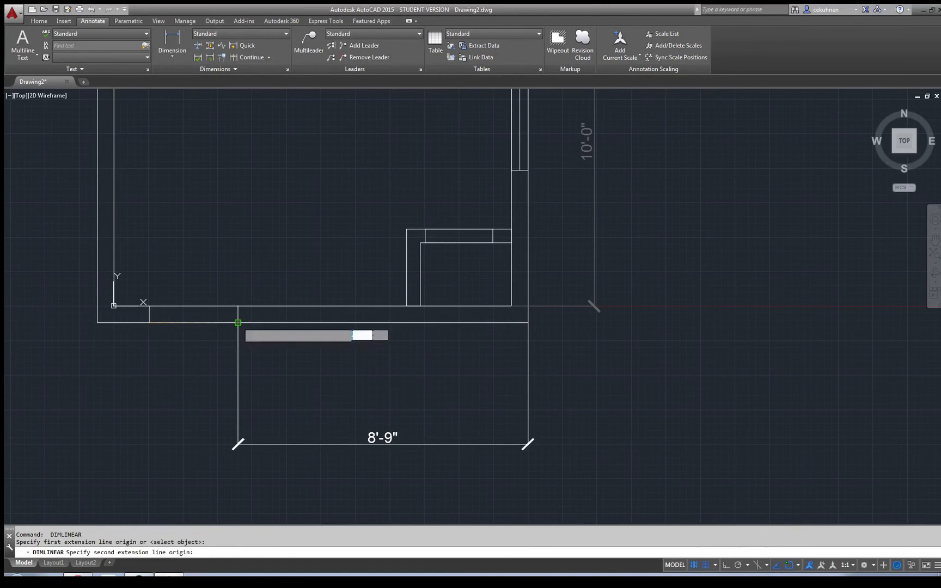
click(238, 444)
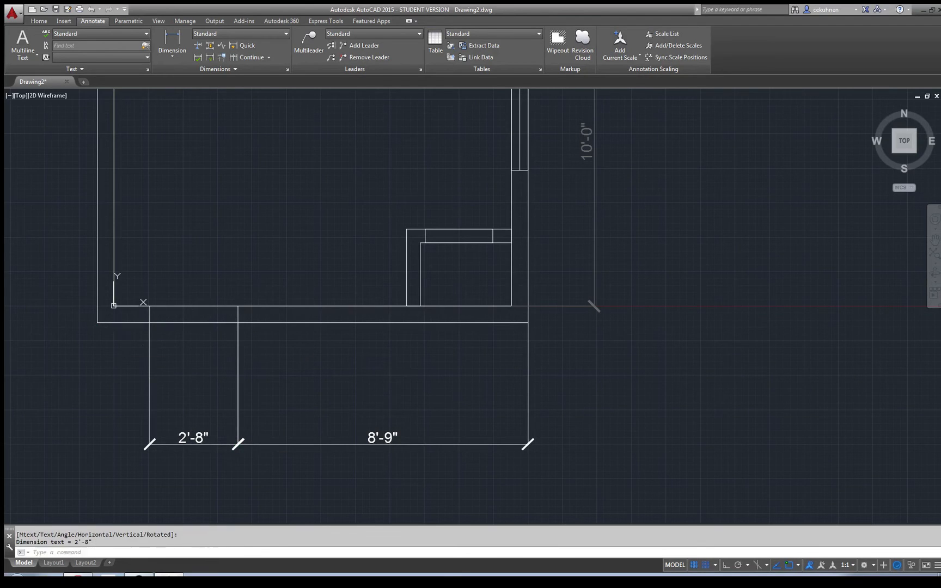
key(Return)
click(97, 322)
click(149, 322)
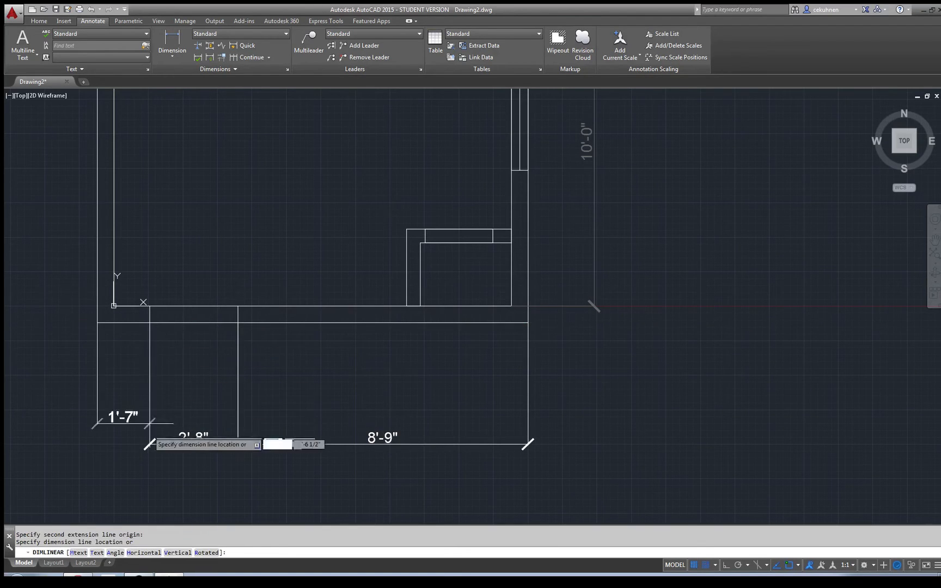
click(150, 445)
- Add a linear dimension for the closet's width, placed between the bottom wall and the lower dimension row
key(Return)
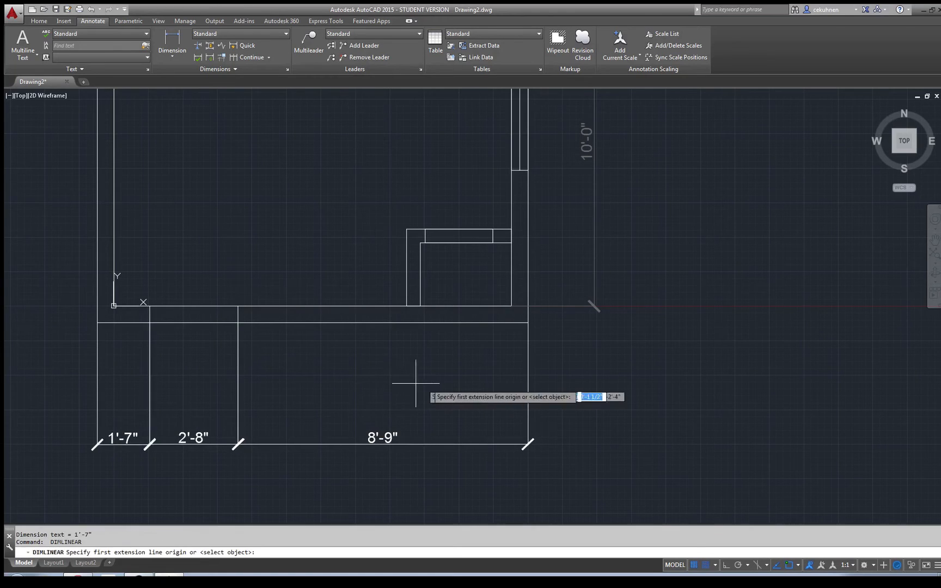
click(406, 306)
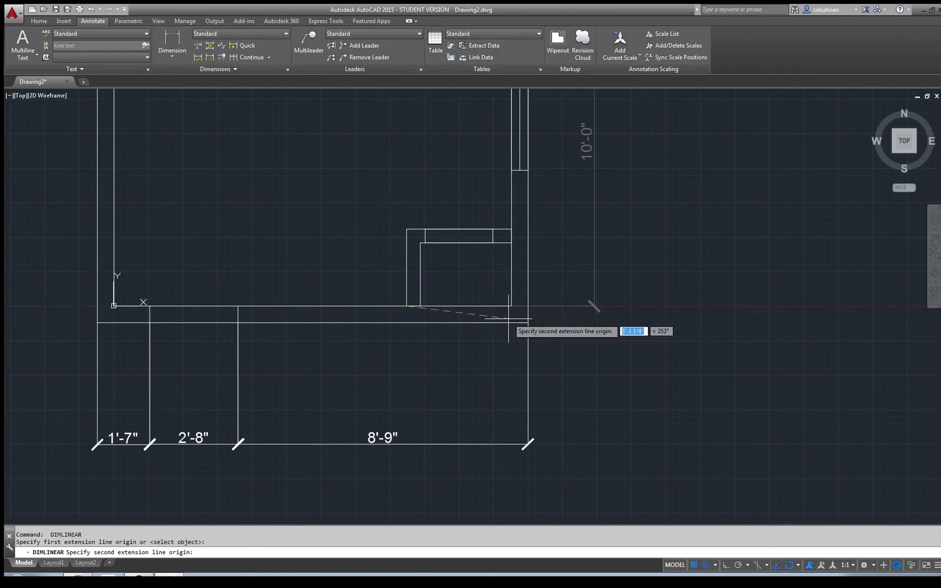
click(511, 306)
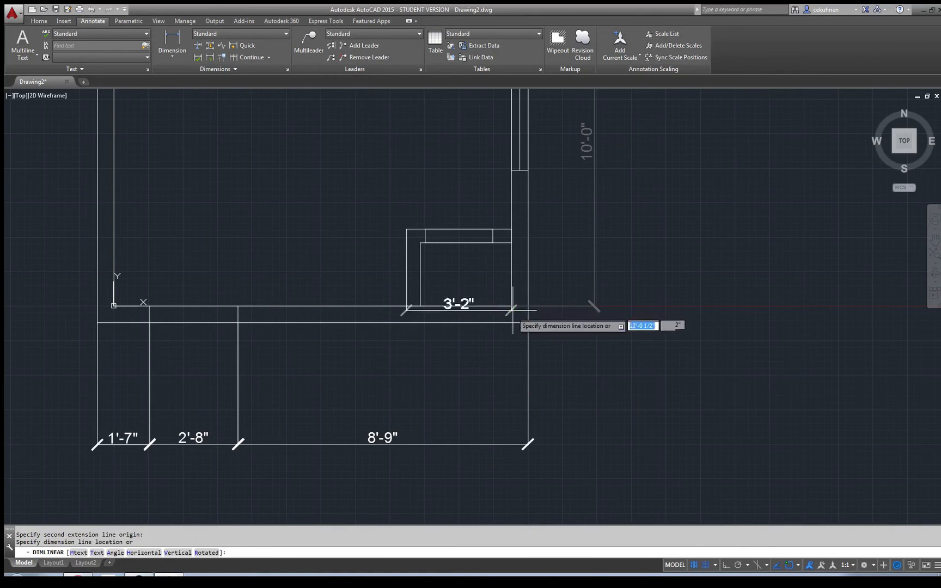
click(511, 382)
- Add a vertical linear dimension for the closet's depth, placed just outside the right wall
key(Return)
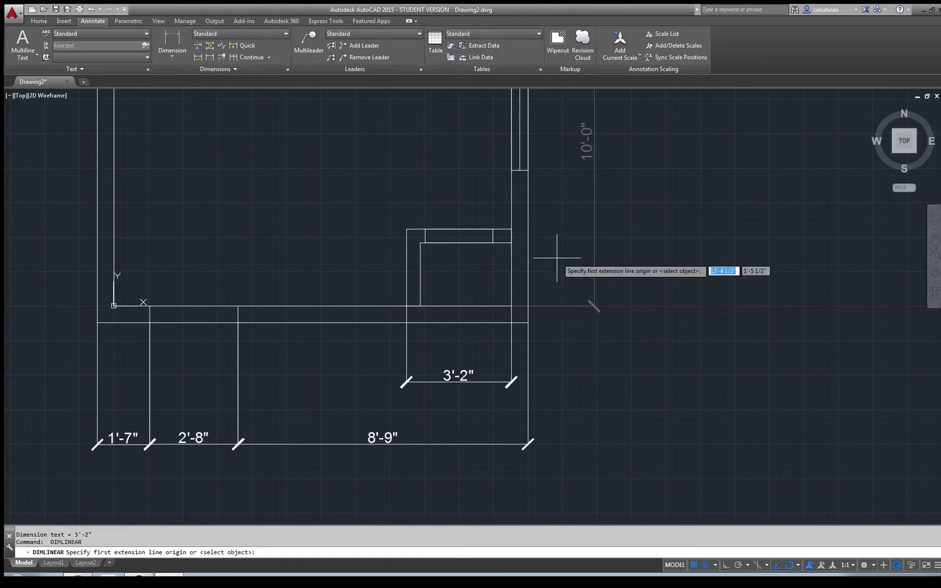
click(511, 230)
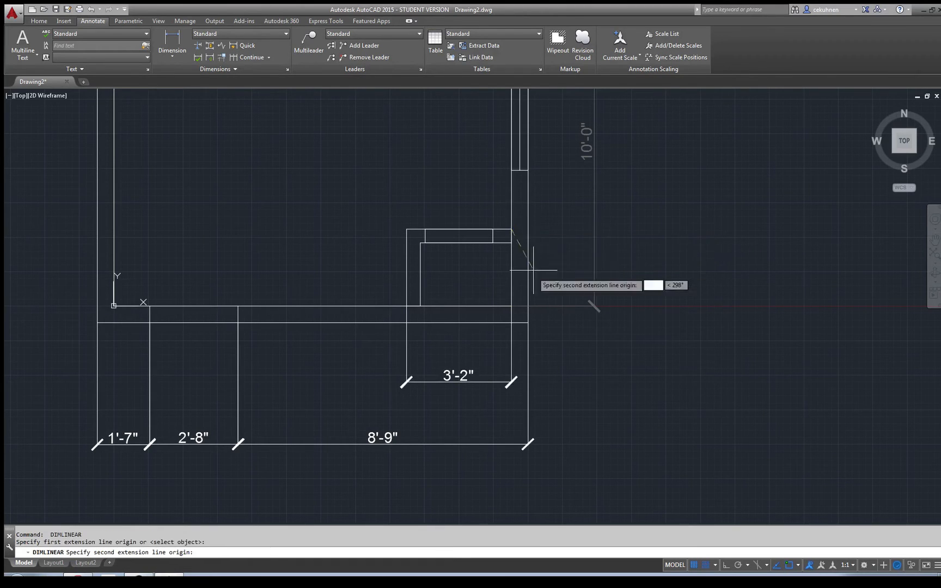
click(512, 306)
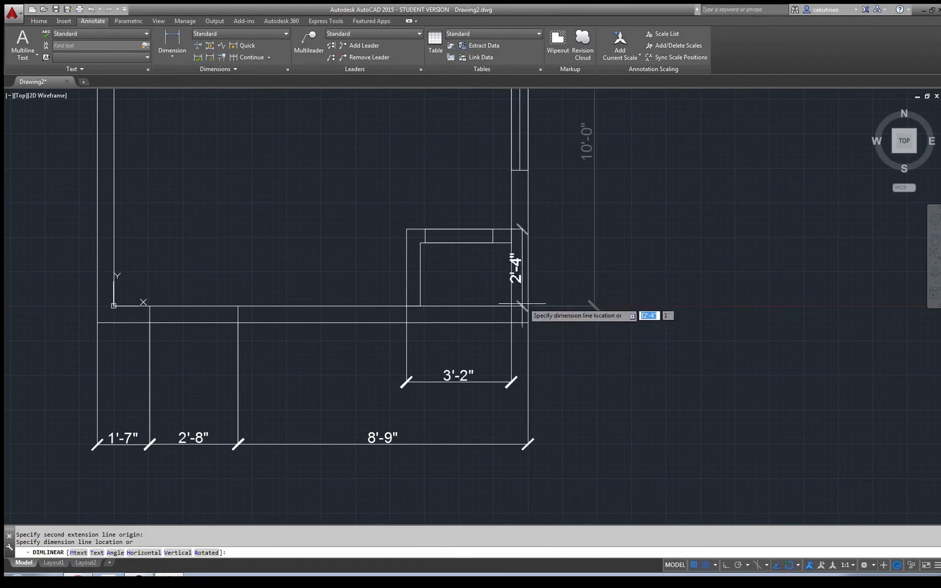
click(562, 272)
scroll(685, 302, down, 1)
scroll(684, 302, up, 1)
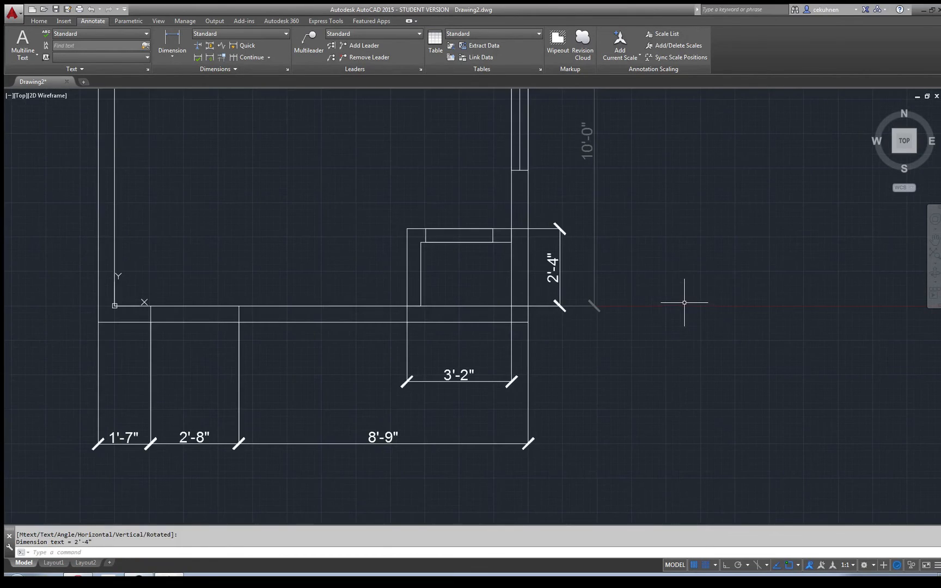
key(Escape)
- Select the five new dimensions and assign them to the Dimensions layer through their properties
click(560, 263)
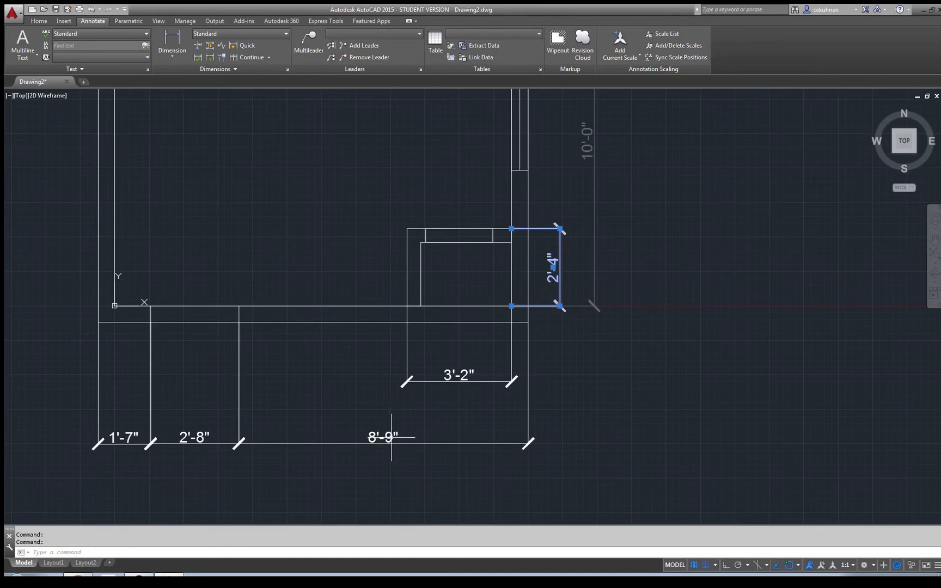
click(409, 380)
click(389, 434)
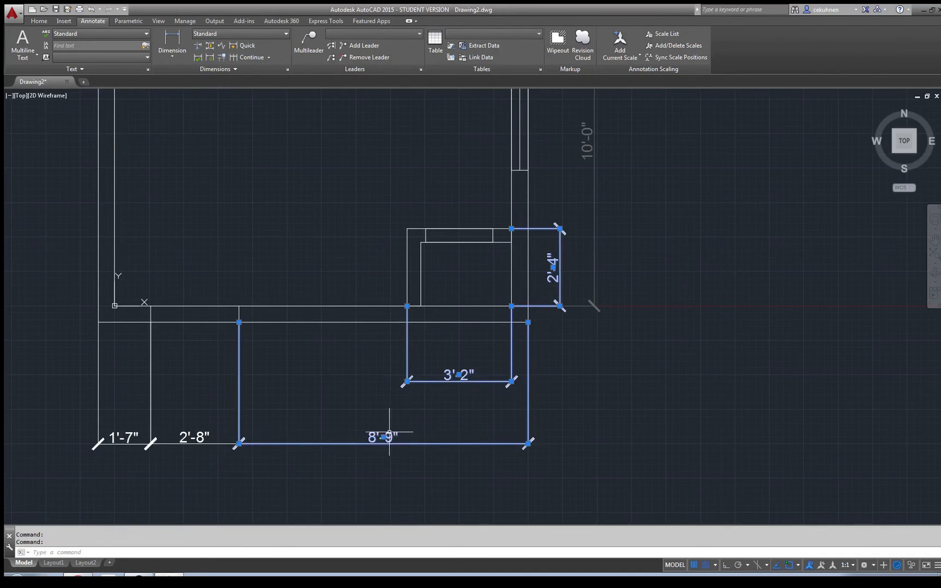
click(192, 439)
click(124, 438)
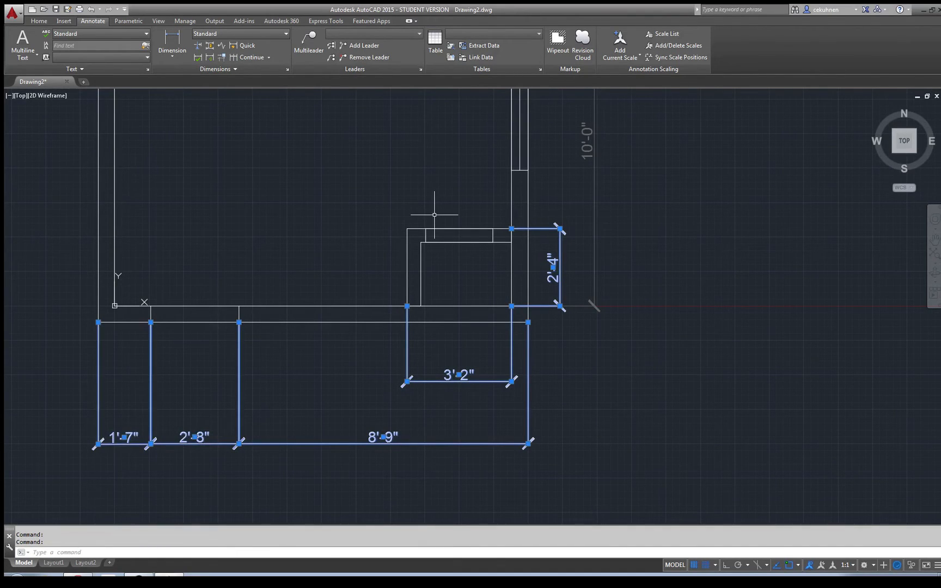
text(o)
key(Return)
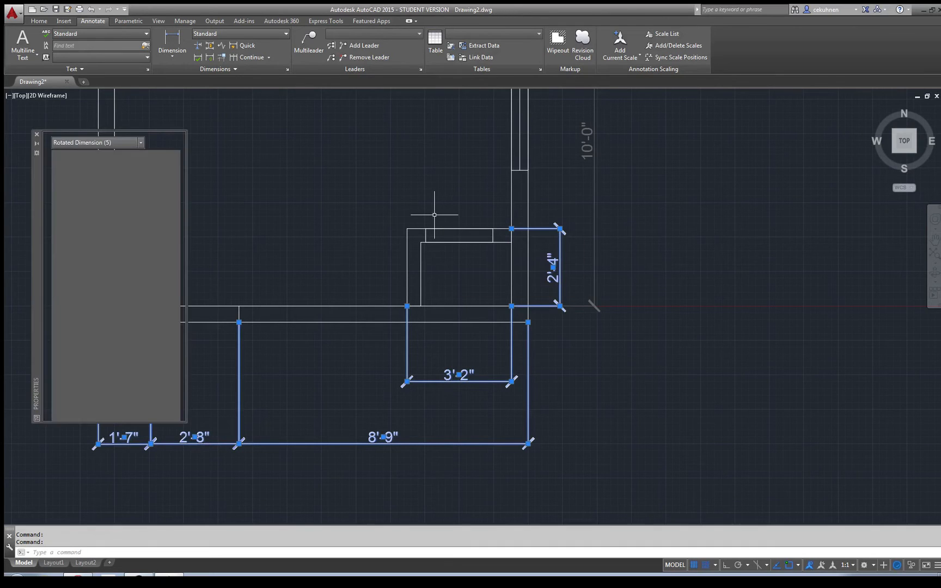
click(131, 175)
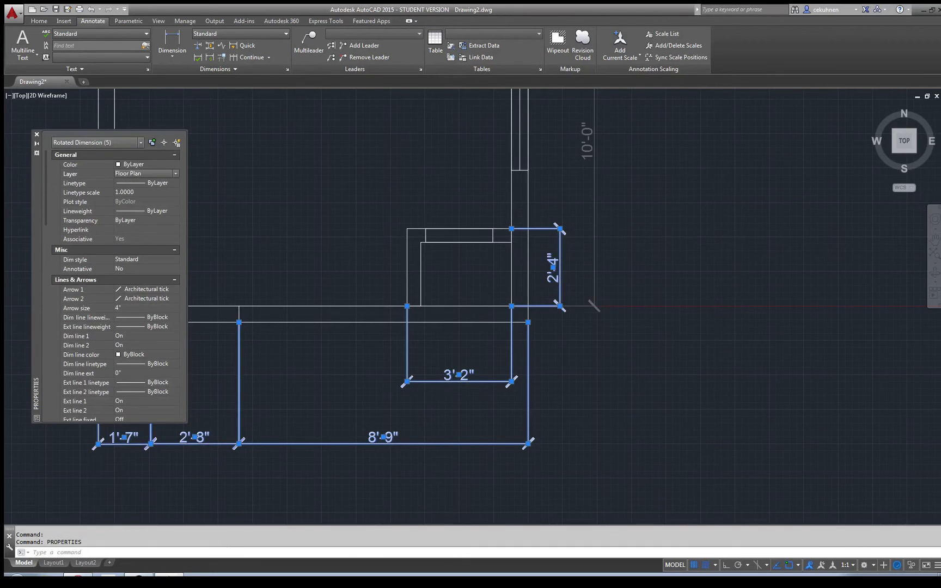
click(131, 174)
click(130, 201)
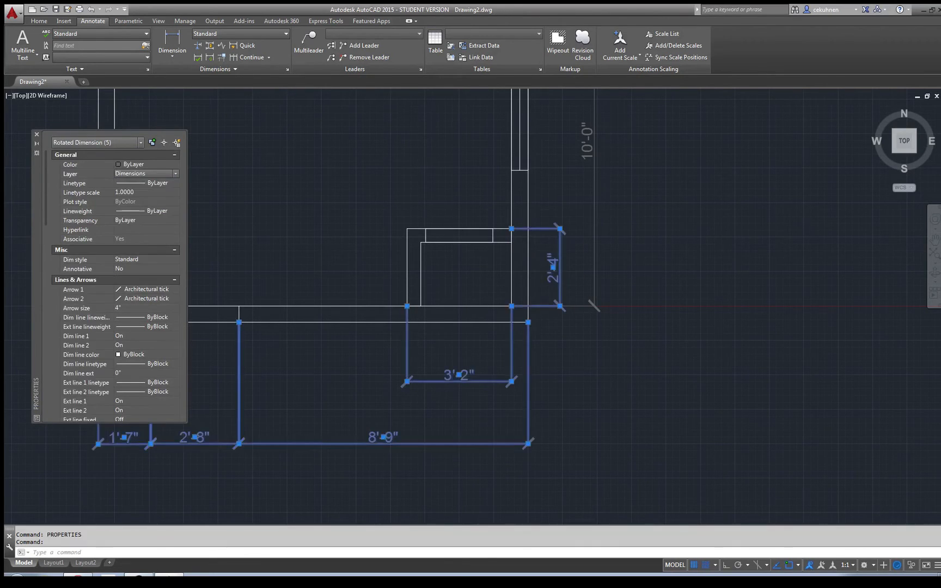
- Close the dimensions' properties, clear the selection and bring up the general drawing tools near the bottom wall
click(36, 134)
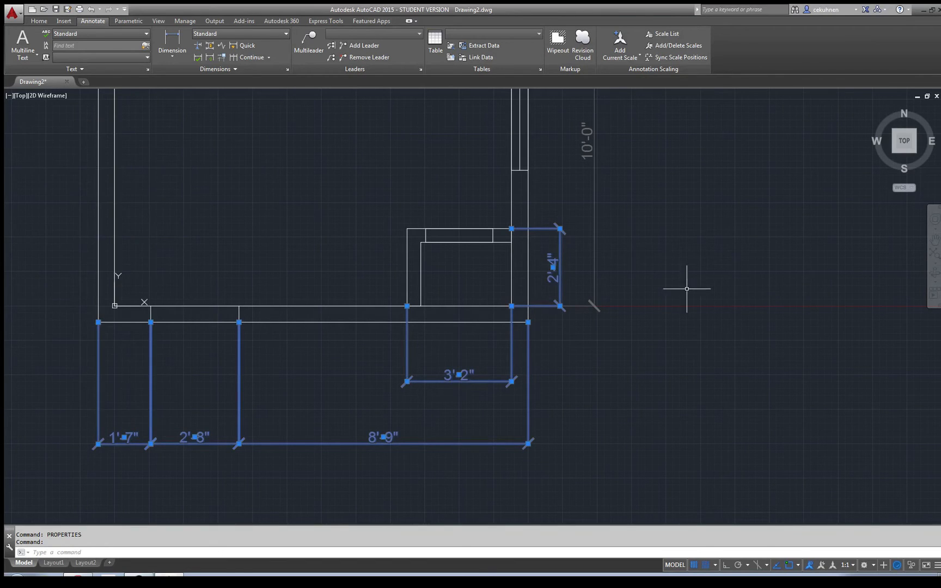
key(Escape)
scroll(678, 285, down, 4)
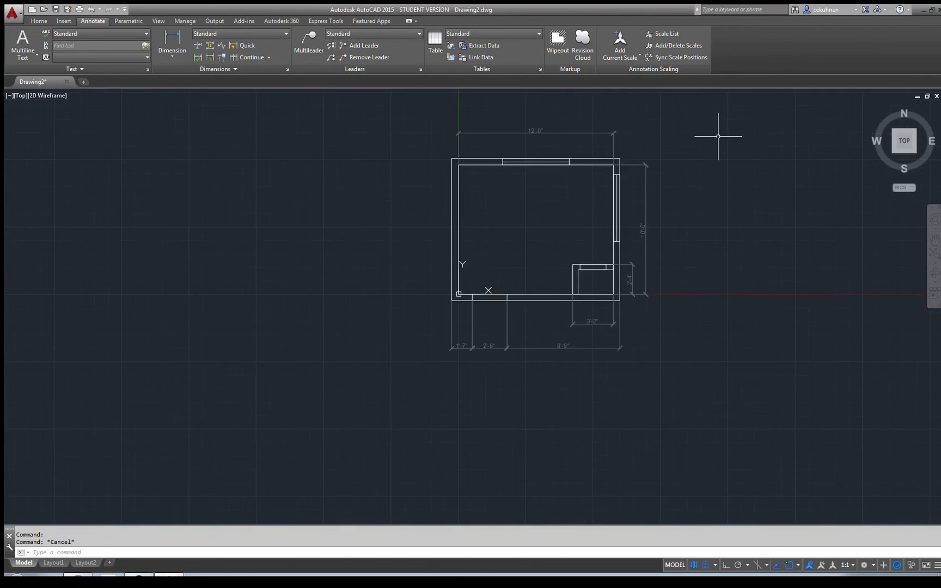
scroll(718, 137, up, 2)
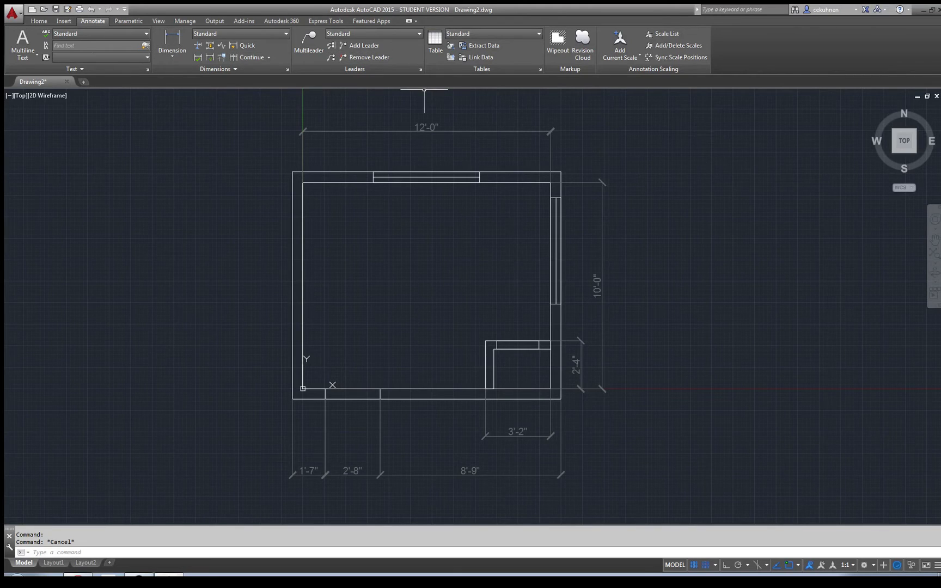
click(40, 21)
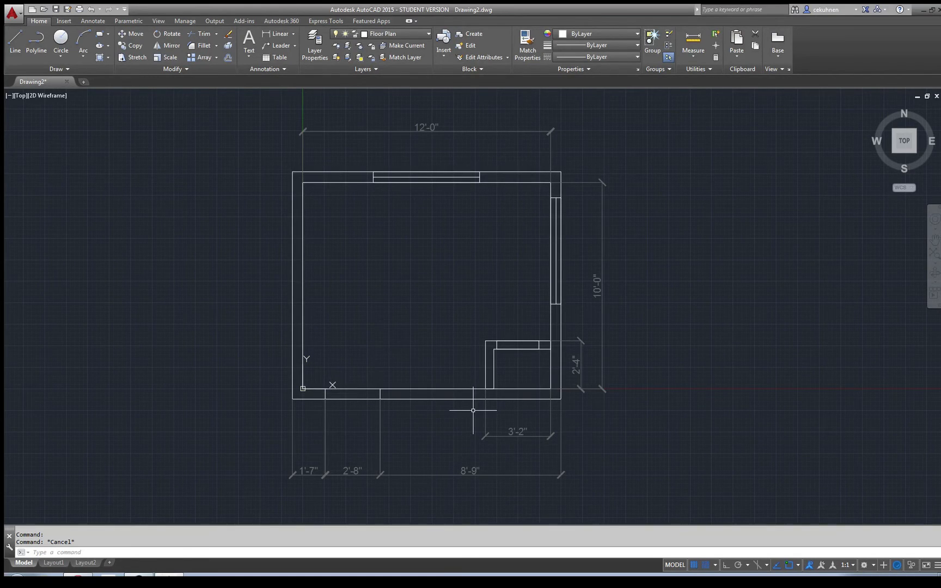
scroll(429, 421, up, 2)
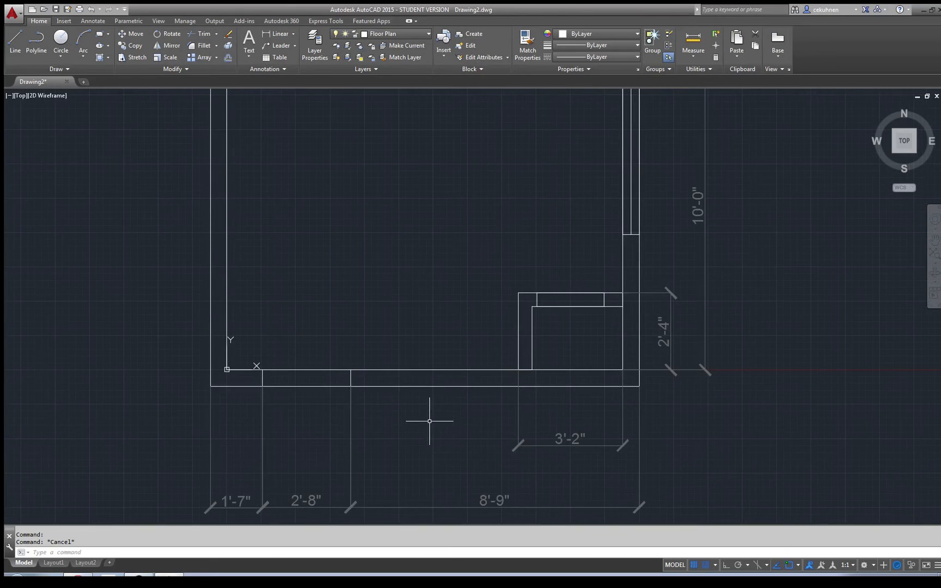
click(105, 35)
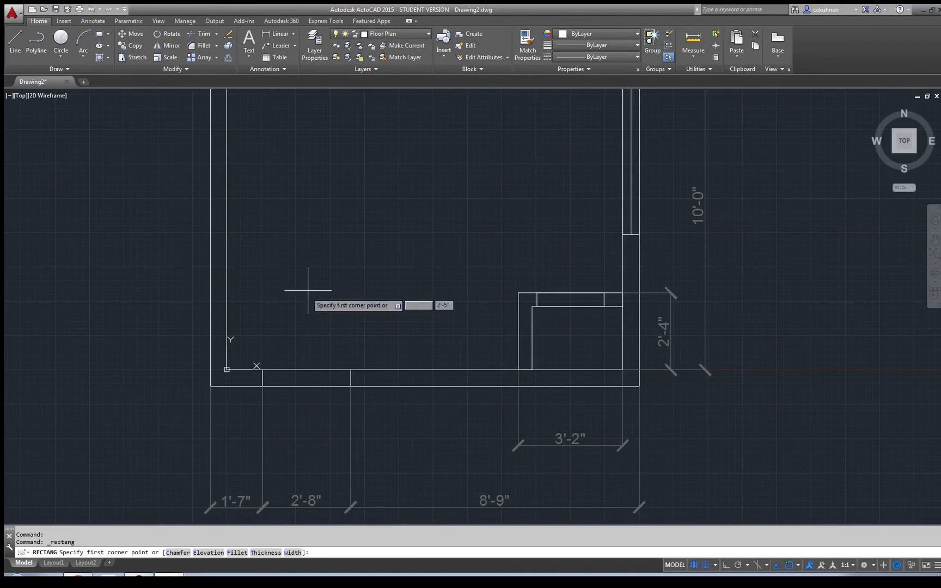
click(263, 369)
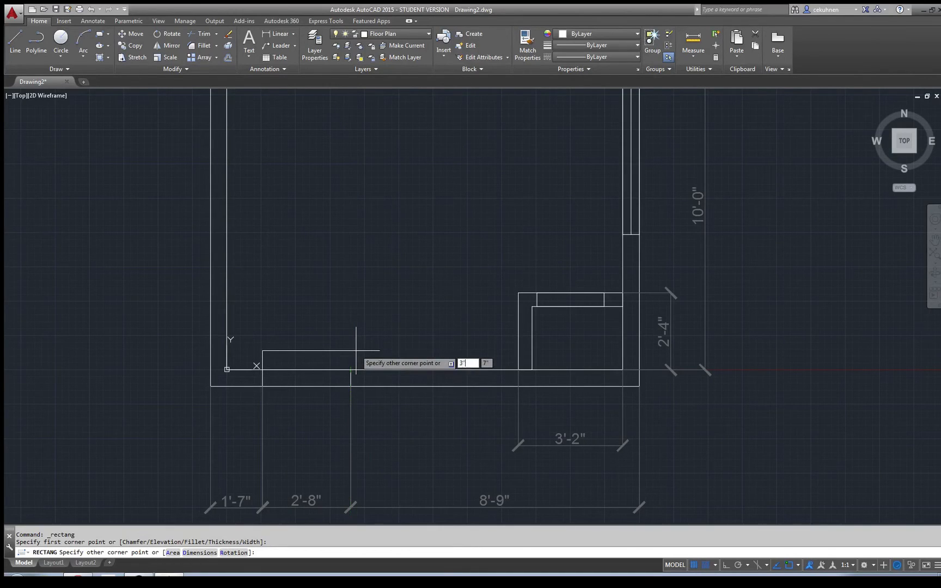
key(Return)
scroll(330, 380, up, 4)
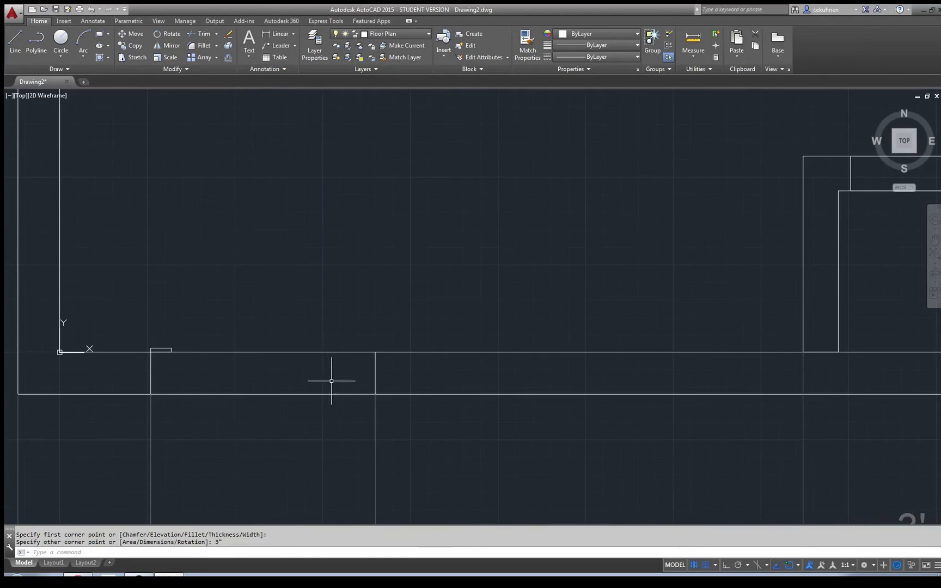
click(160, 352)
key(Delete)
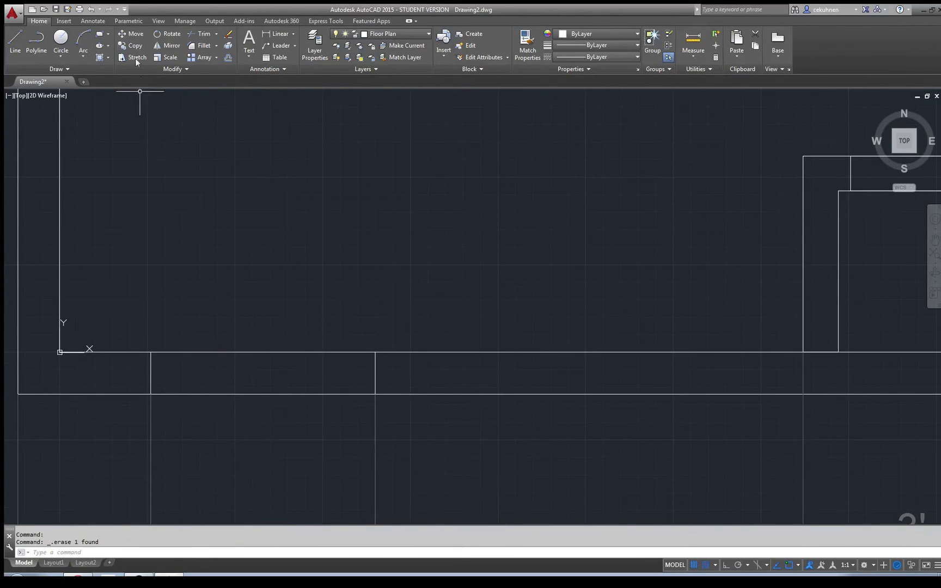
- Draw a 32" by 3" rectangle for the door leaf, starting at the inner left corner of the bottom-wall door opening
click(101, 36)
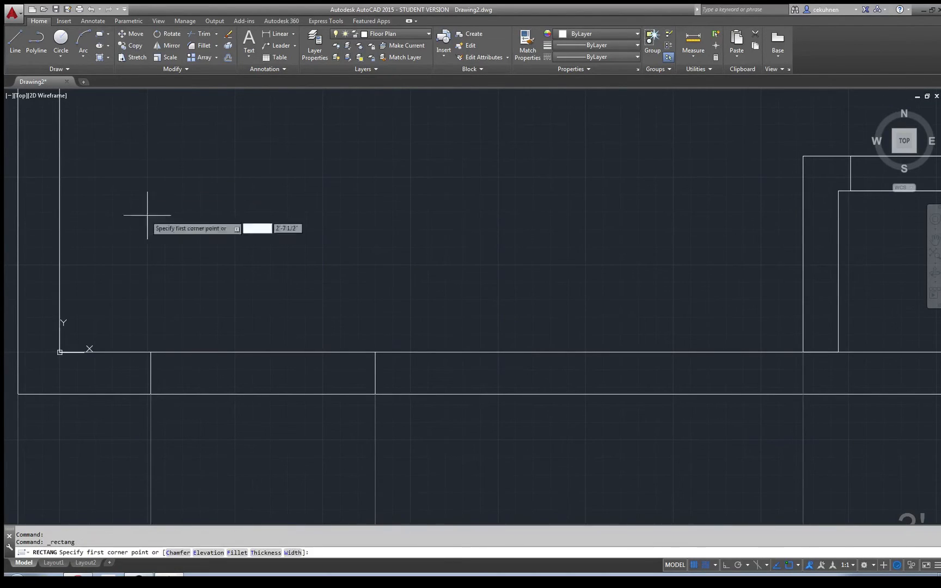
click(150, 352)
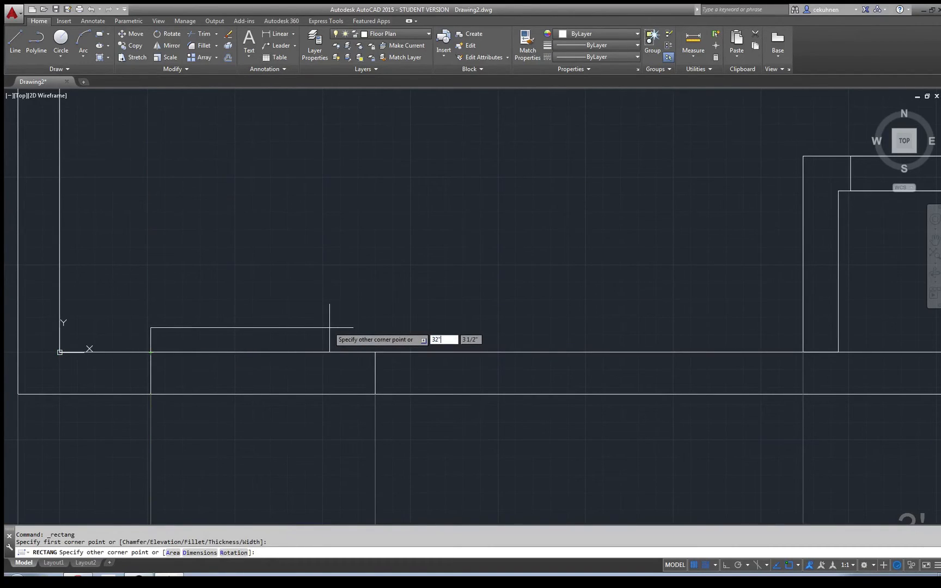
key(Tab)
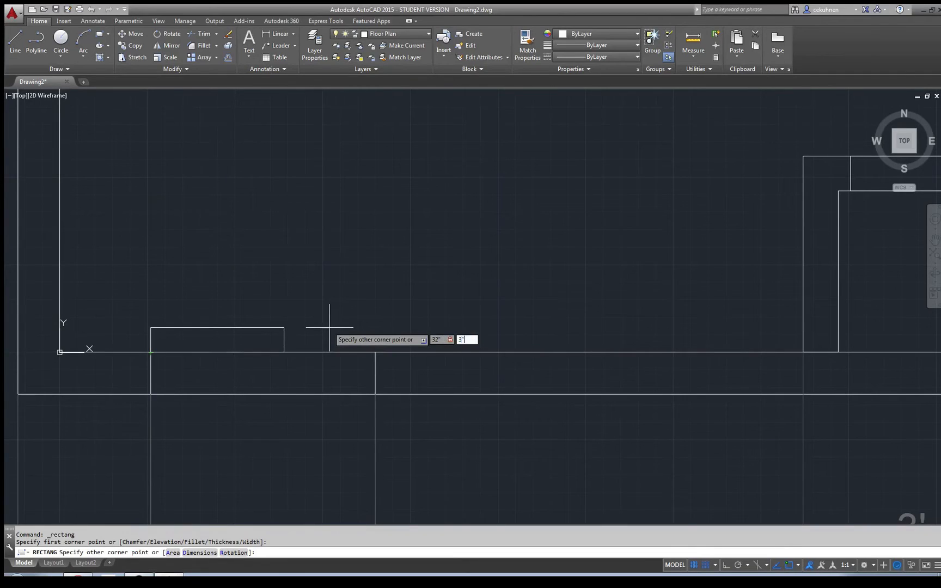
text(3)
key(Return)
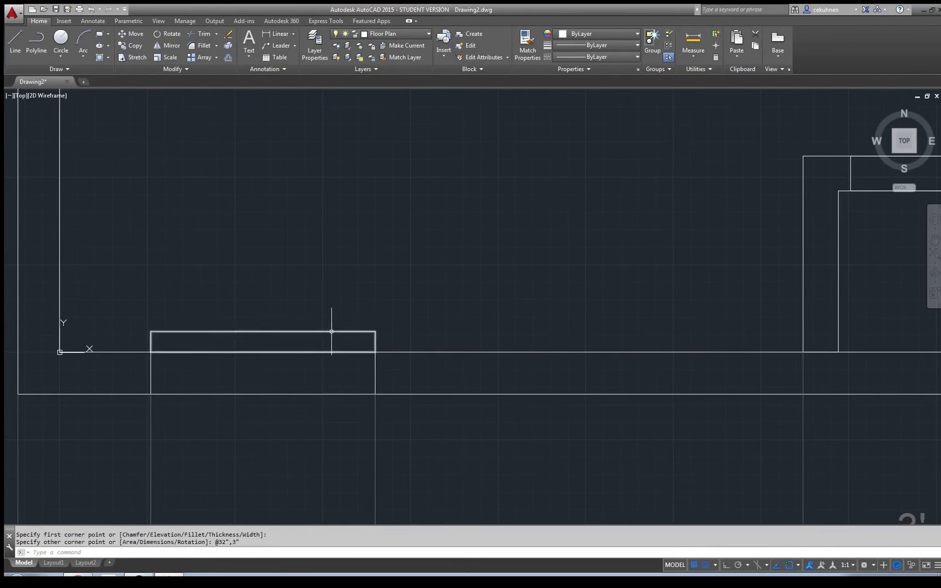
- Move the door rectangle up into the room, clear of the bottom wall, and deselect it
click(329, 331)
scroll(419, 244, down, 1)
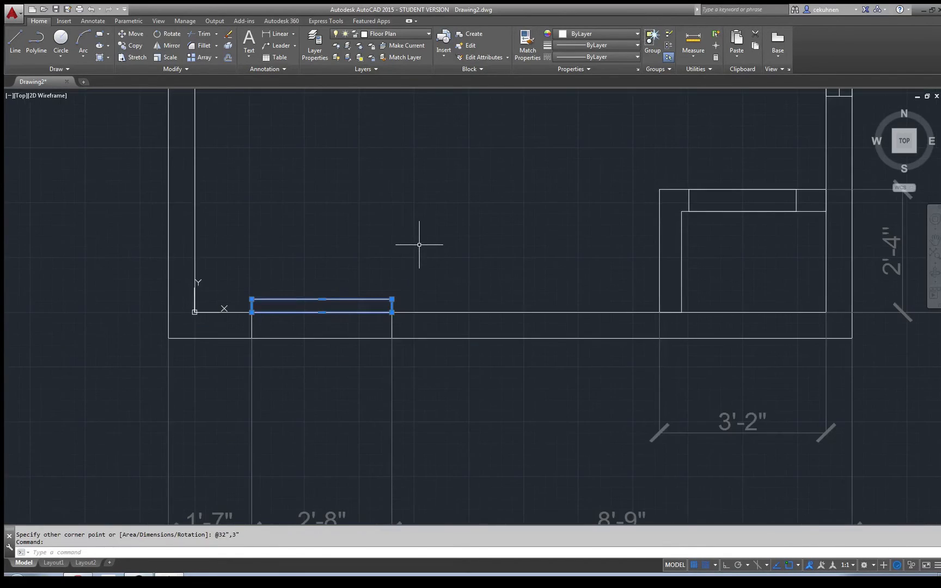
drag(303, 300, 409, 210)
click(357, 186)
click(307, 154)
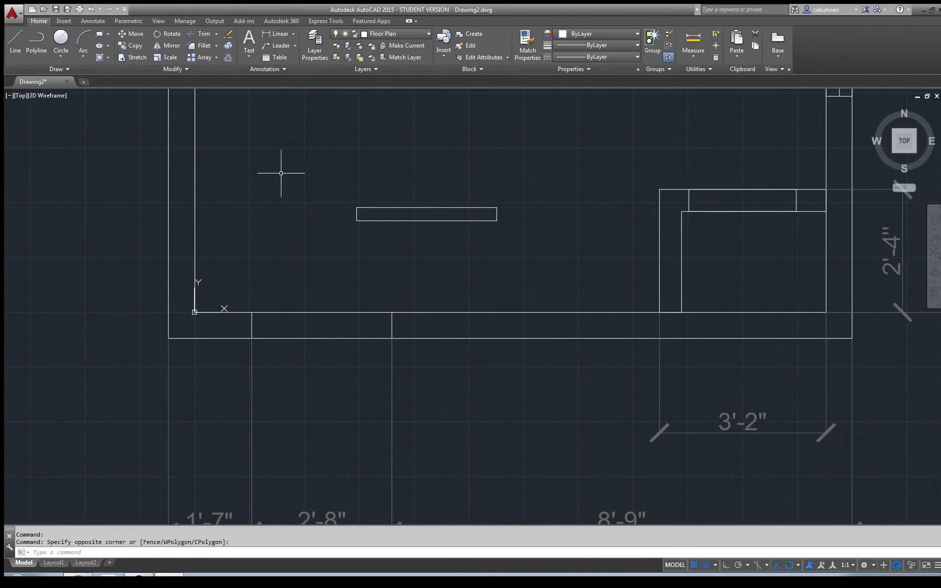
- Rotate the door rectangle 90° counterclockwise about its upper-left corner so it stands vertically
click(169, 33)
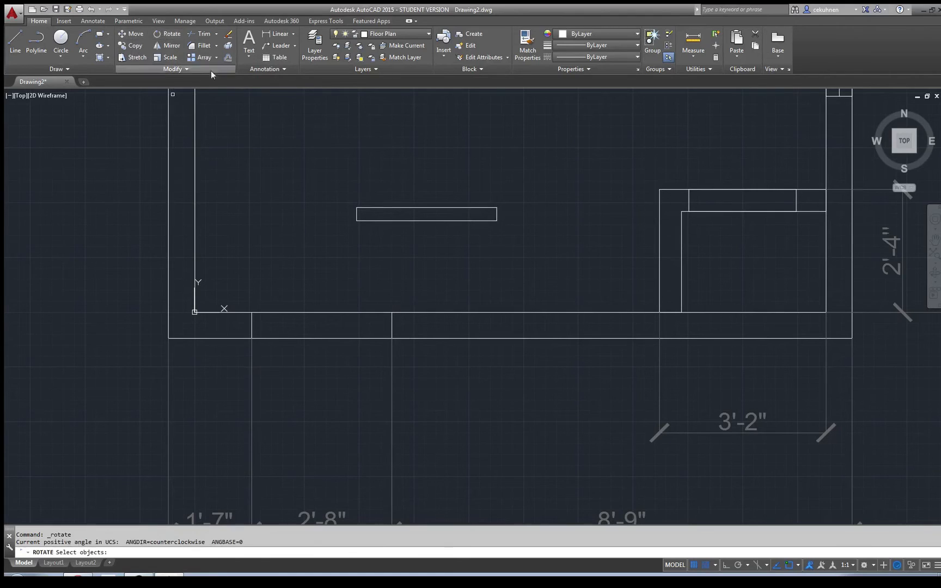
click(362, 208)
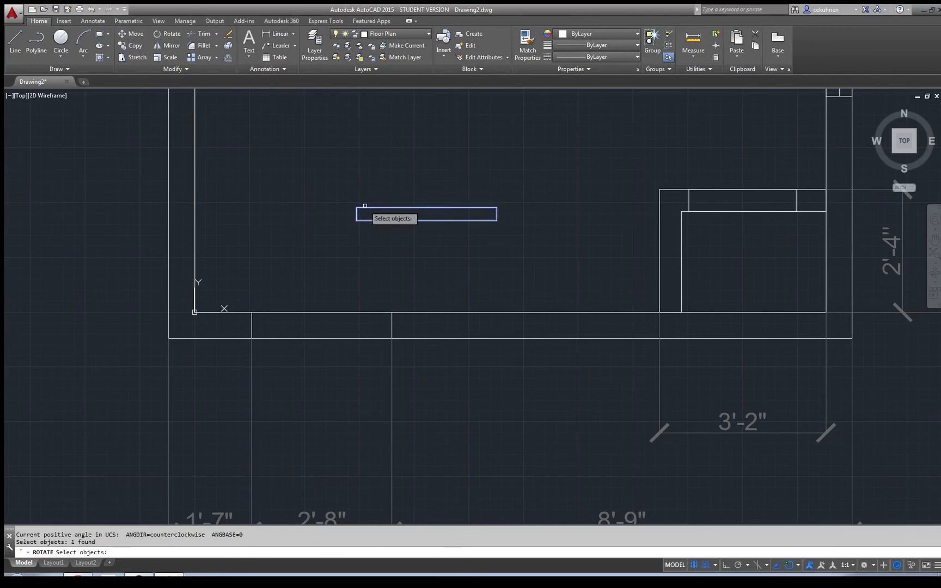
key(Return)
click(356, 207)
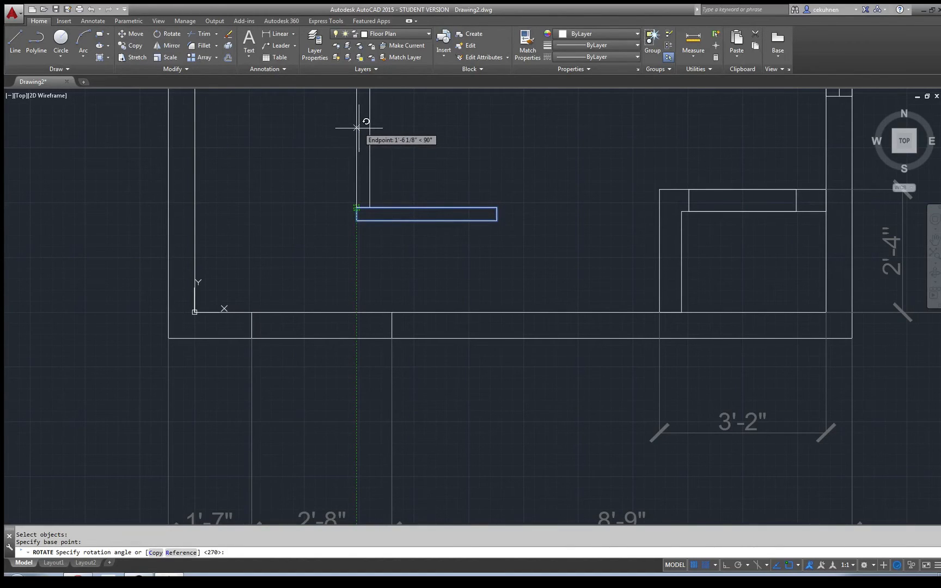
click(357, 128)
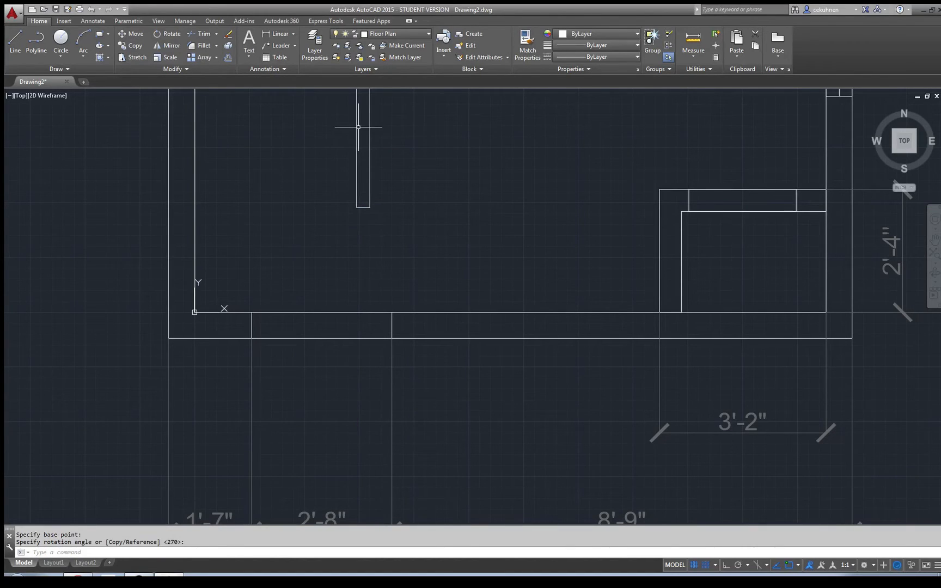
- Move the upright door leaf by its lower-left corner to the inner left corner of the door opening
click(131, 33)
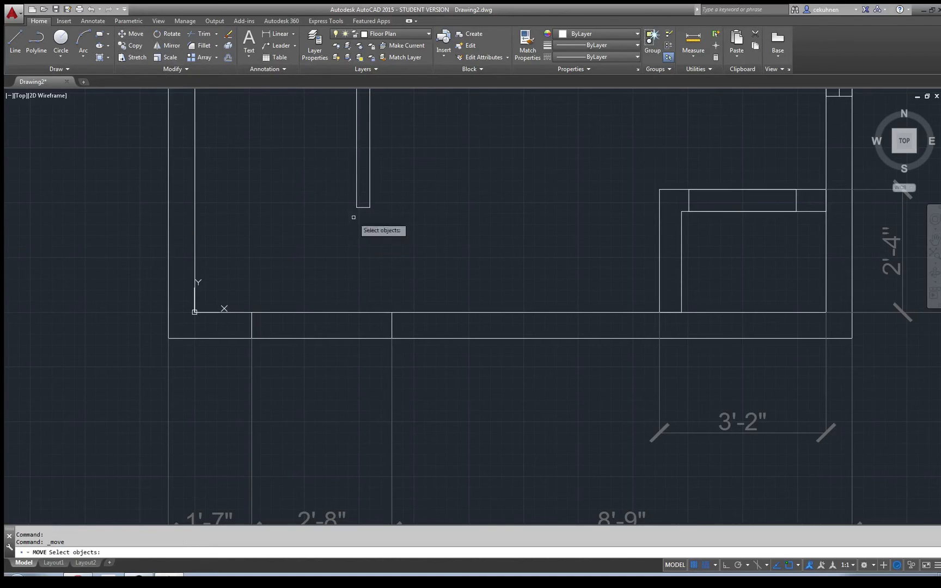
click(360, 207)
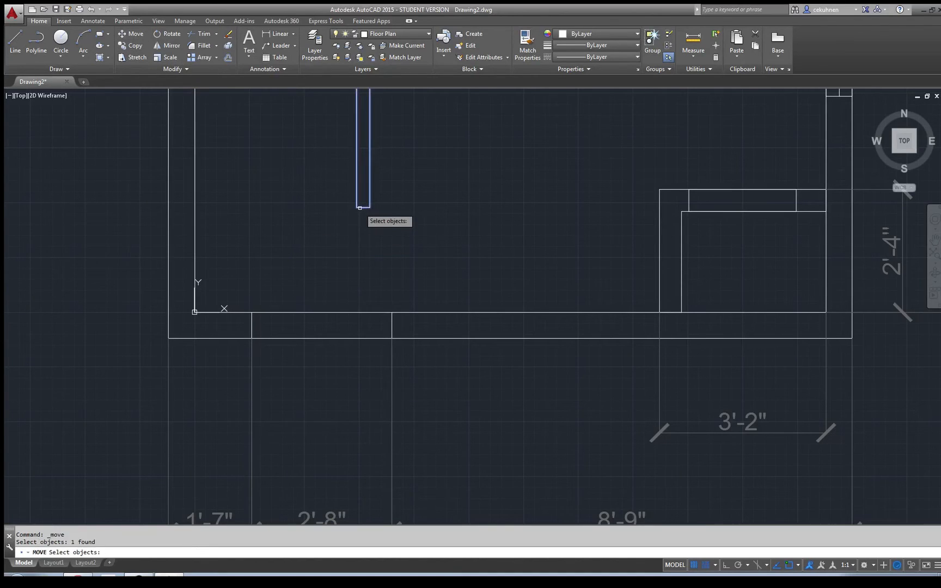
key(Return)
click(356, 208)
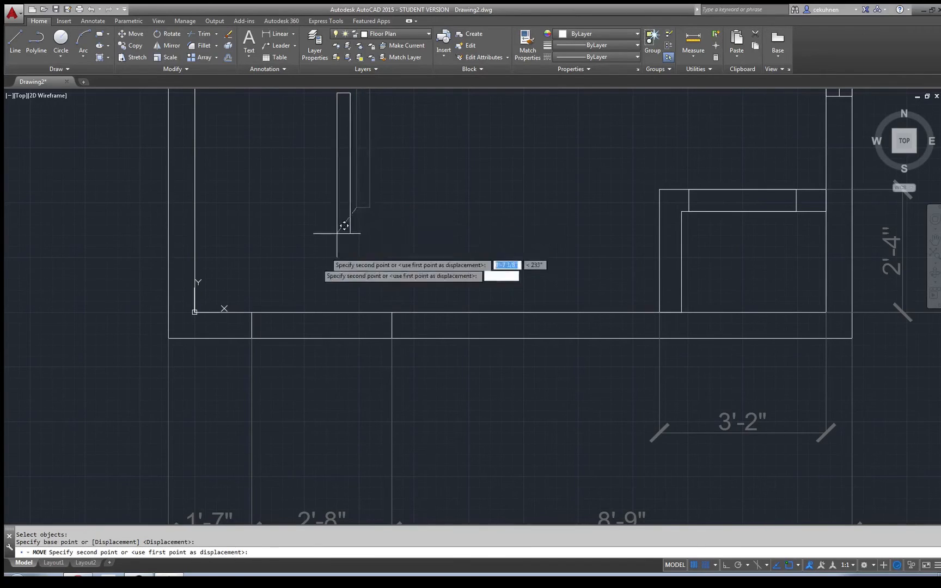
click(251, 312)
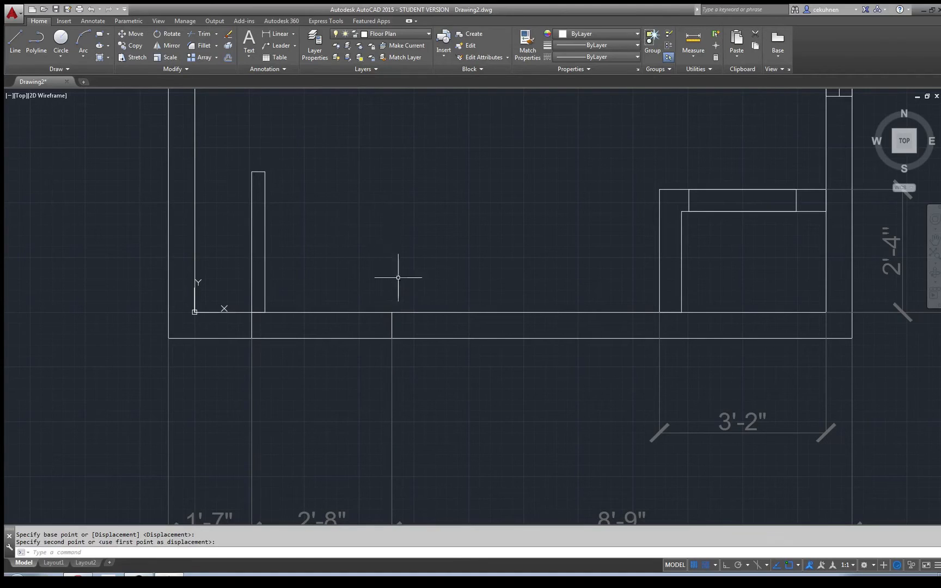
- Draw the door swing as a Start, Center, End arc from the leaf's top-left corner, centred on its hinge, clockwise to the opening's inner right corner
click(80, 54)
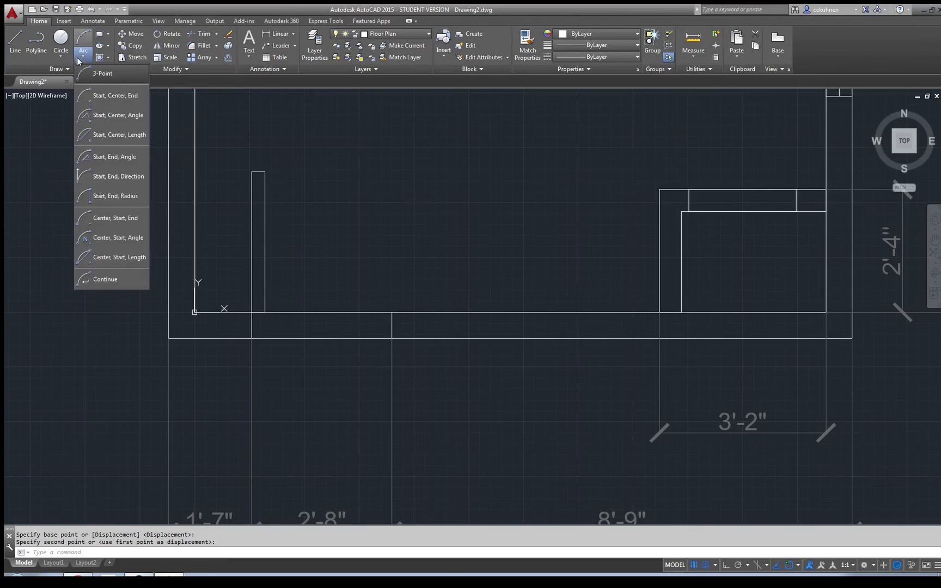
click(109, 97)
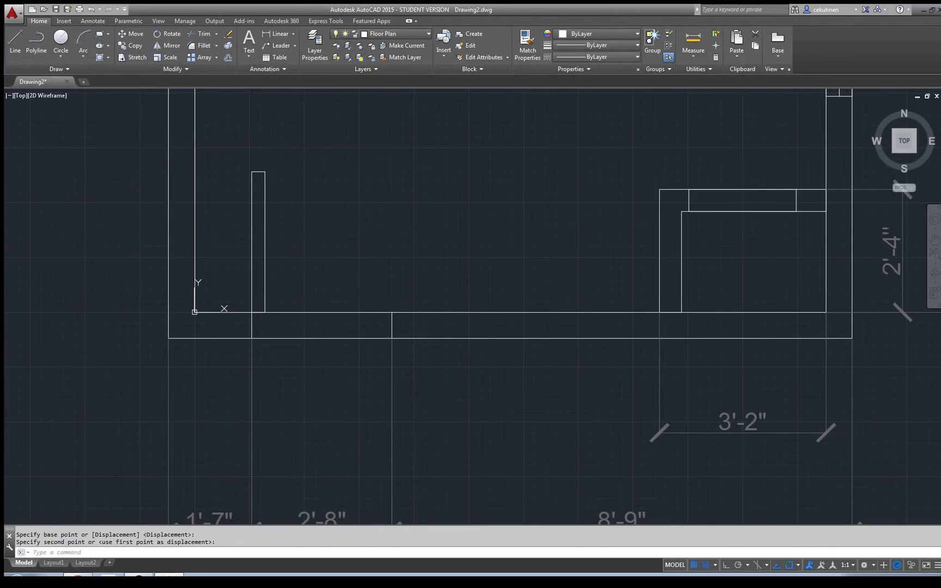
click(252, 172)
click(251, 312)
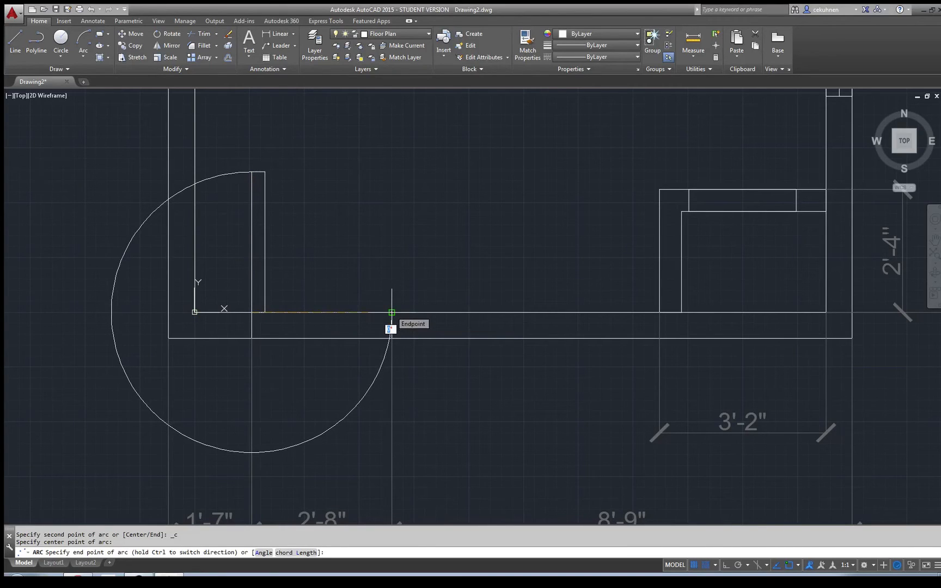
key(ctrl)
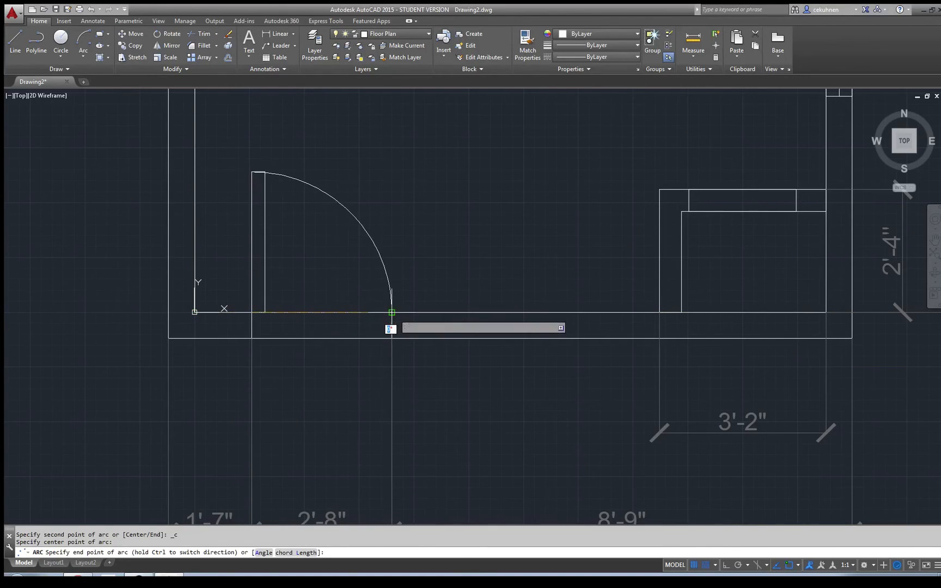
ctrl+click(392, 313)
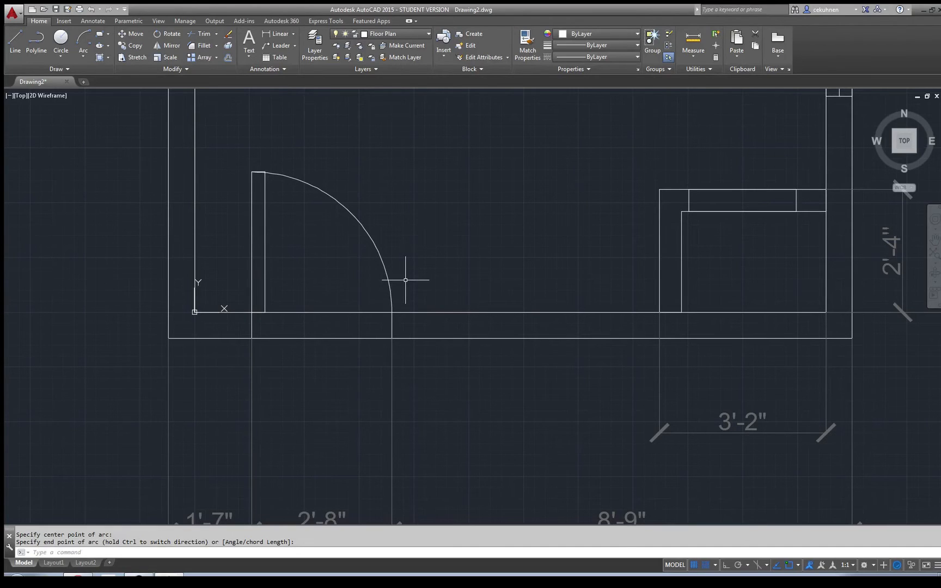
- Trim the inner and outer bottom-wall lines between the two door jambs, using the walls and jambs as cutting edges
scroll(405, 280, down, 2)
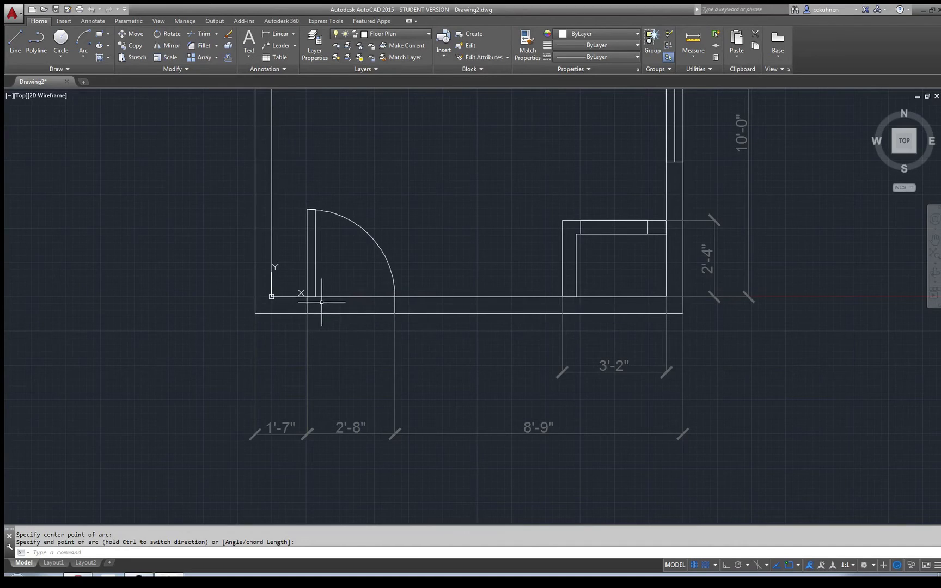
click(204, 39)
scroll(346, 321, up, 4)
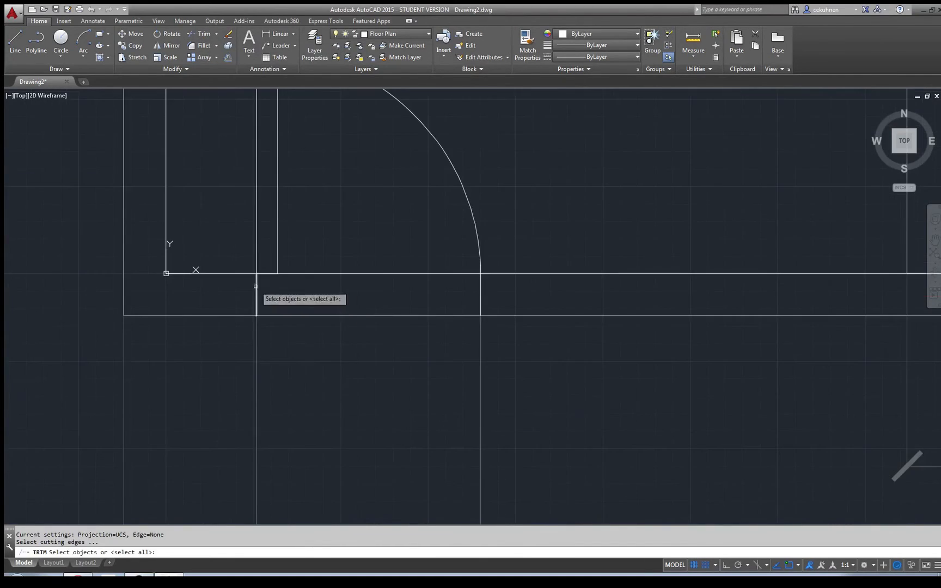
click(256, 286)
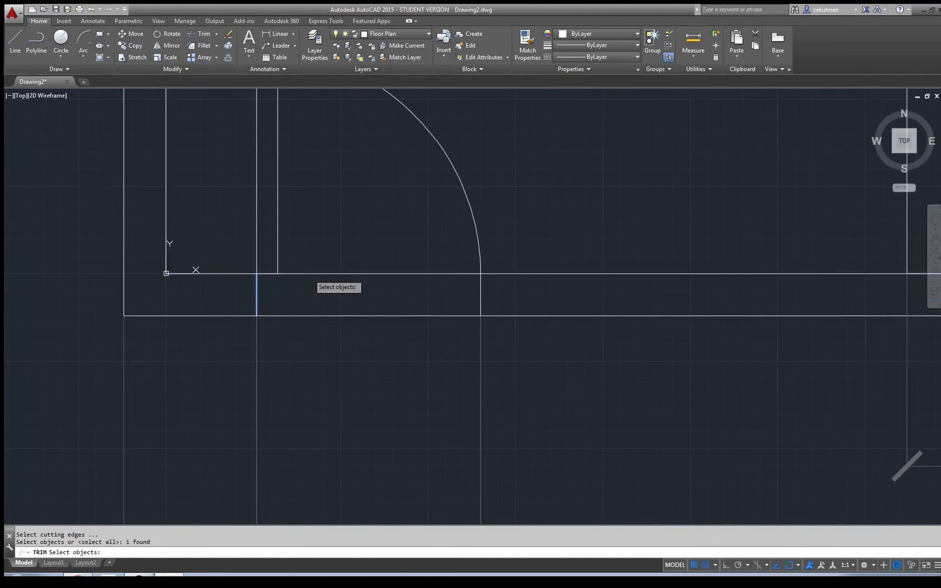
click(309, 274)
click(333, 316)
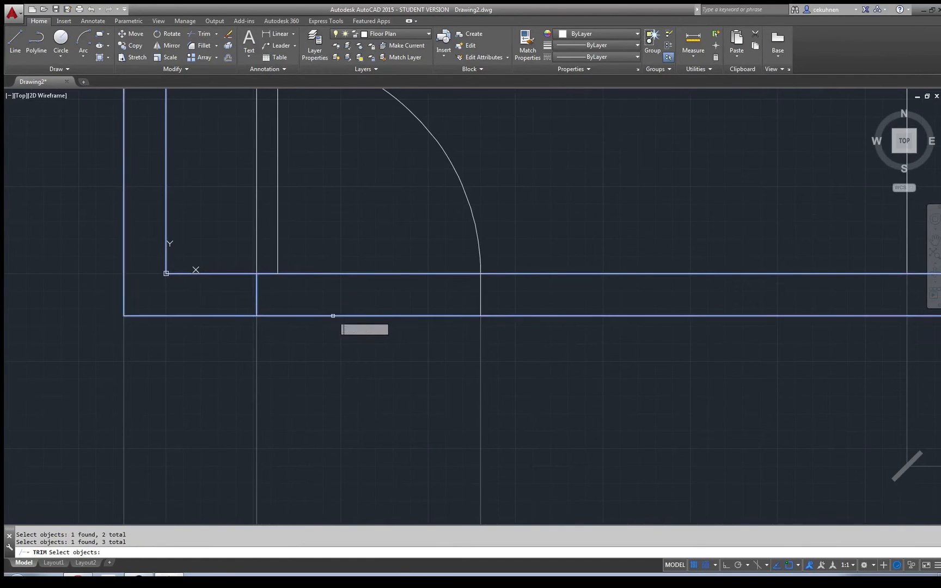
click(480, 295)
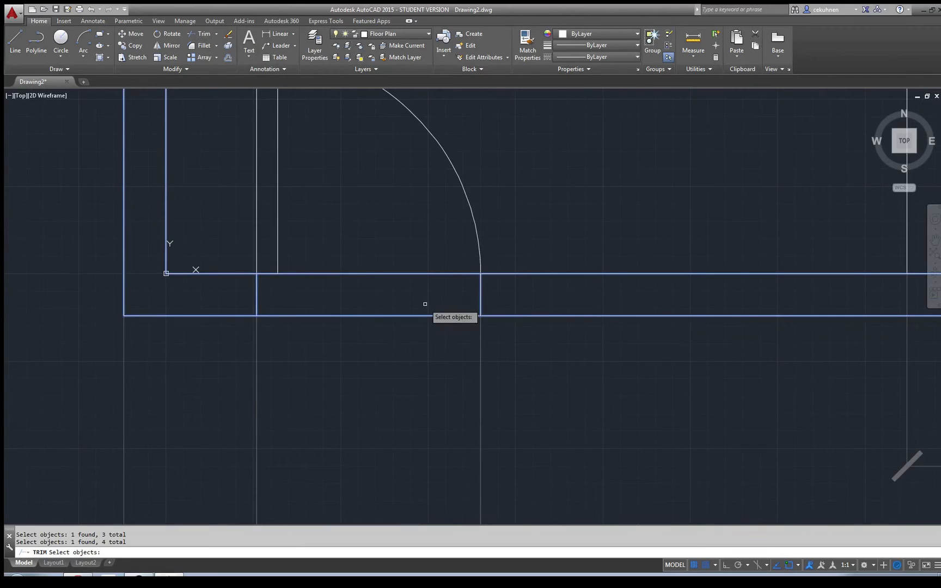
key(Return)
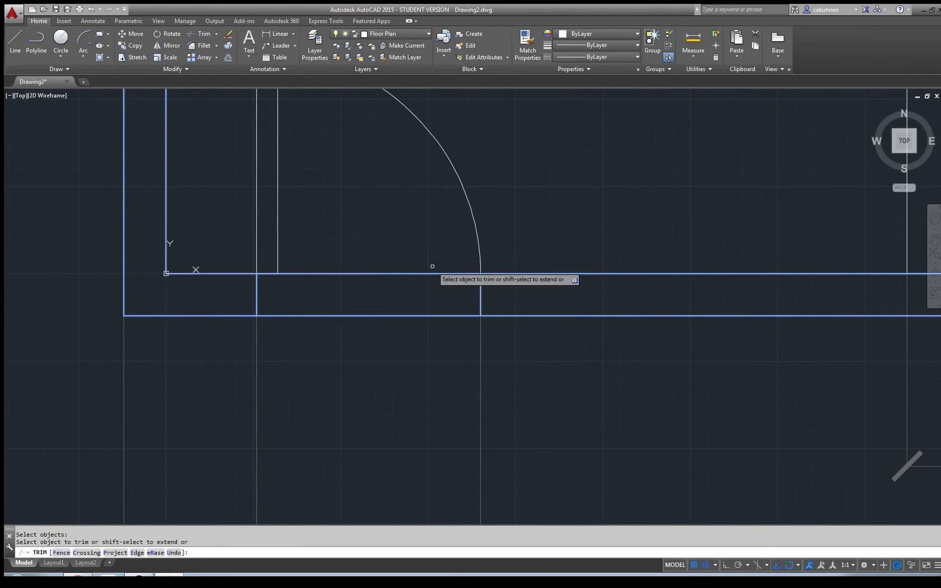
click(434, 274)
click(436, 317)
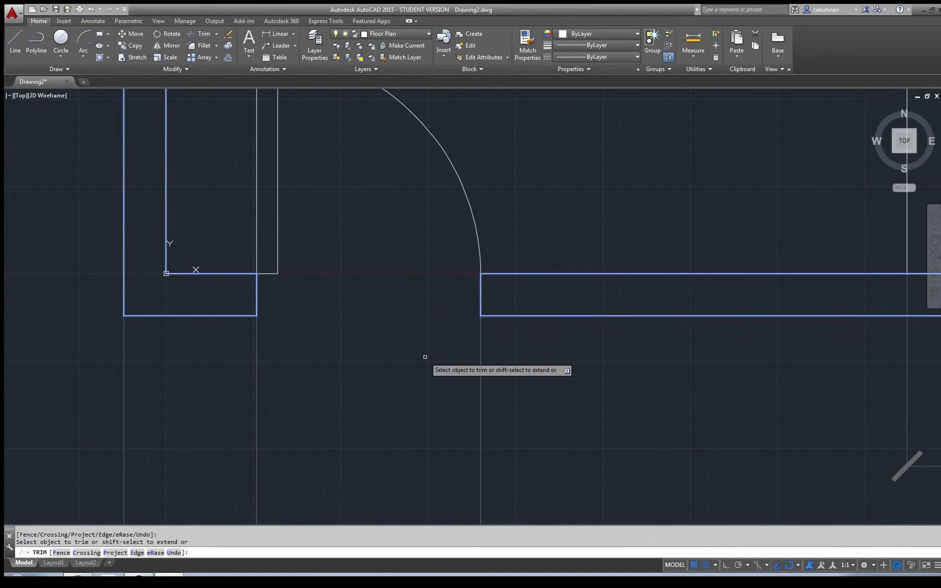
- Join the inner and outer wall outlines with the two door jambs into one continuous outline
key(Escape)
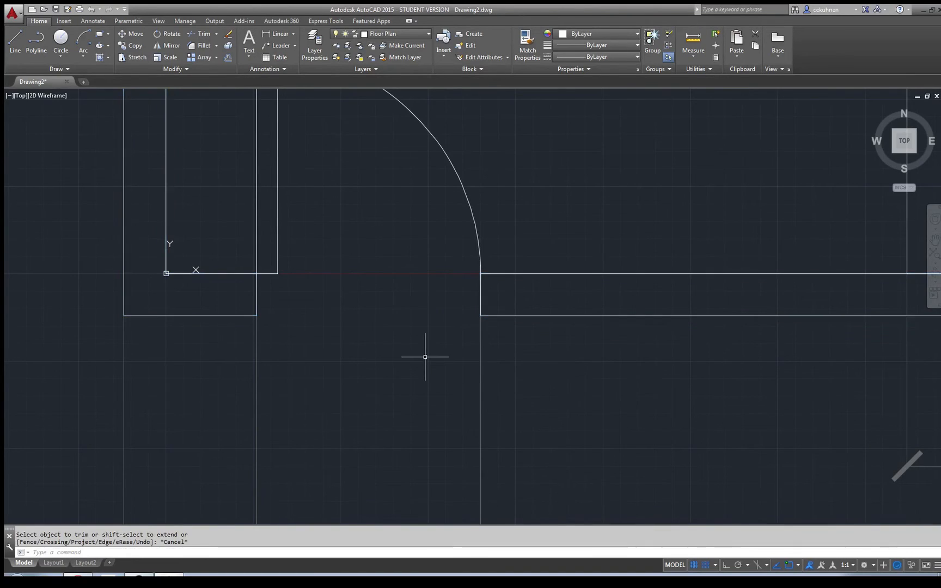
click(255, 310)
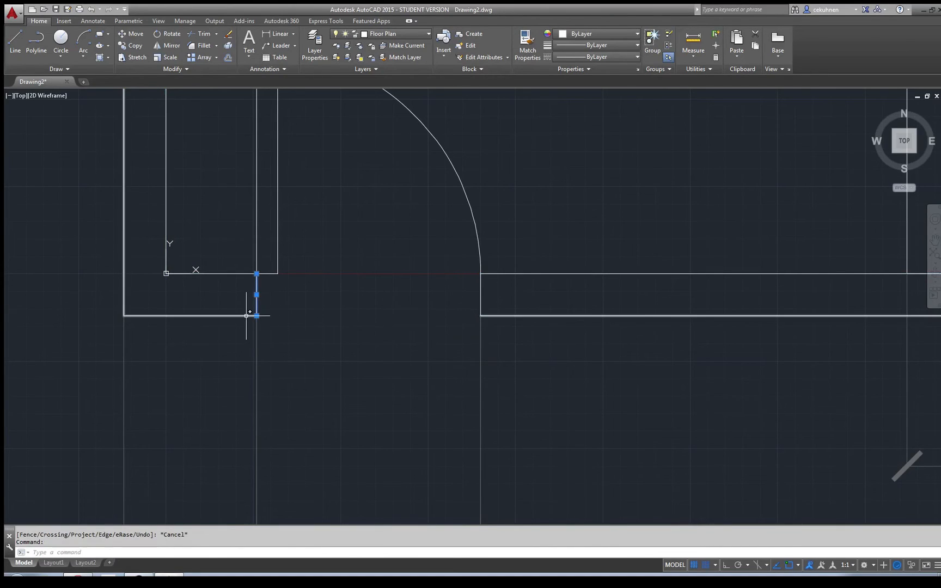
click(243, 274)
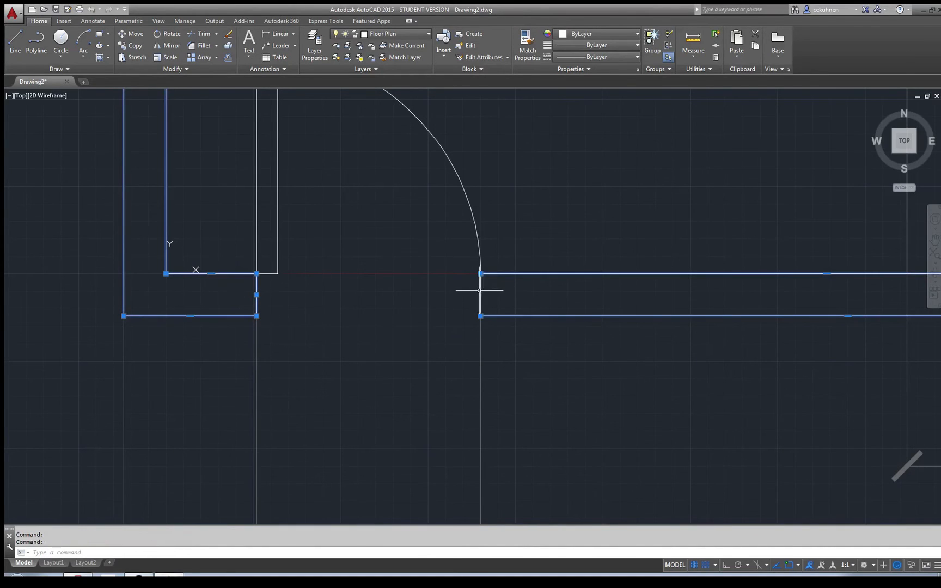
scroll(437, 273, down, 5)
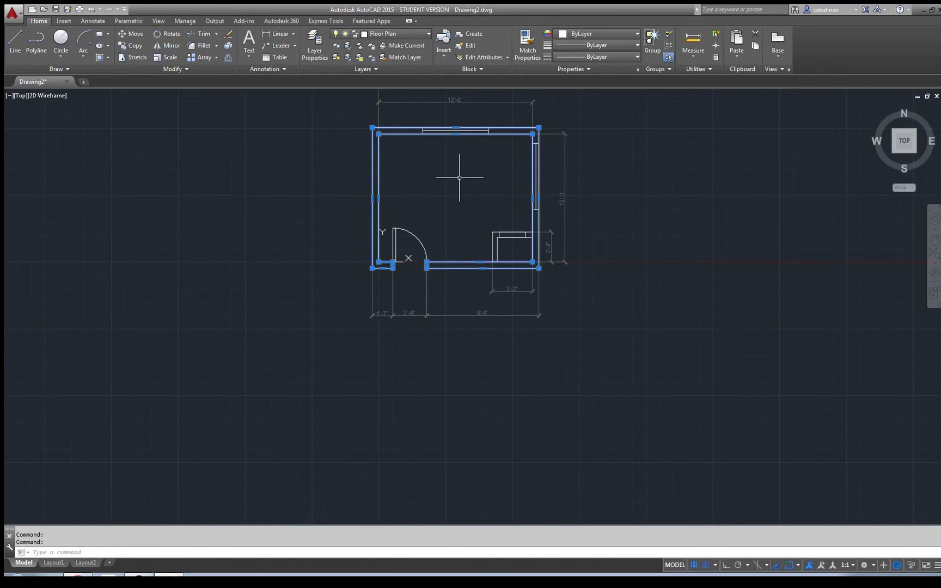
text(n)
key(Return)
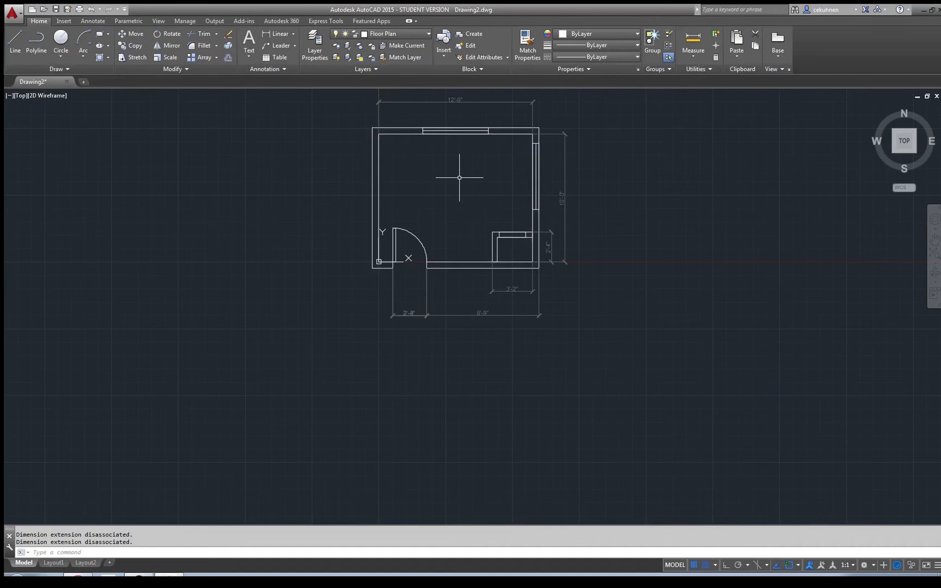
- Erase the selected object at the closet's door opening near the room's lower-right corner
scroll(525, 210, up, 6)
scroll(515, 216, down, 2)
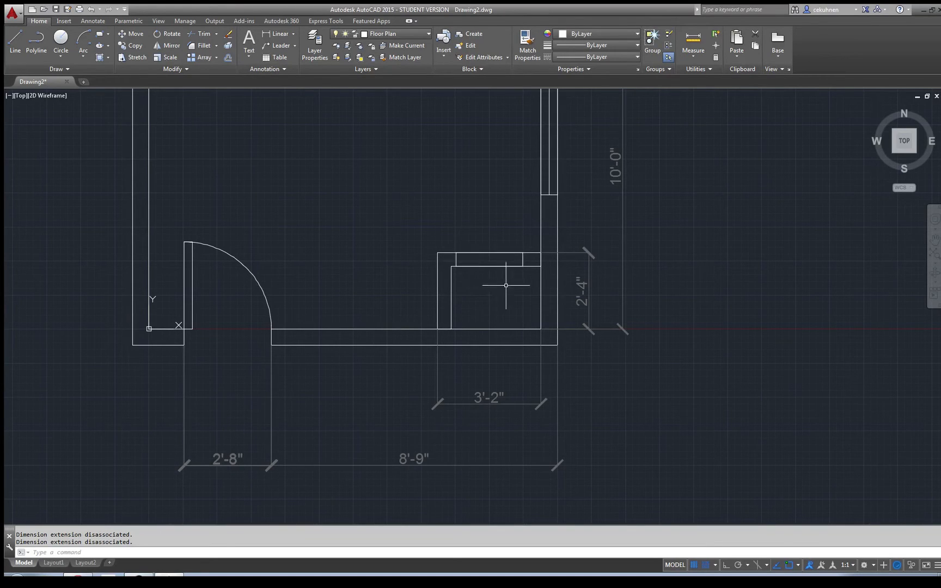
scroll(491, 263, up, 2)
scroll(491, 264, up, 2)
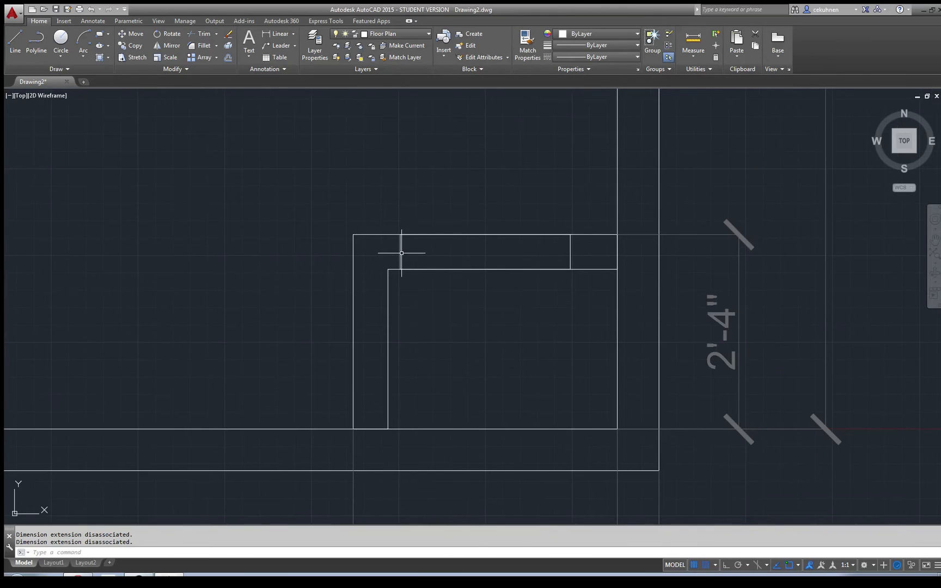
scroll(401, 253, down, 4)
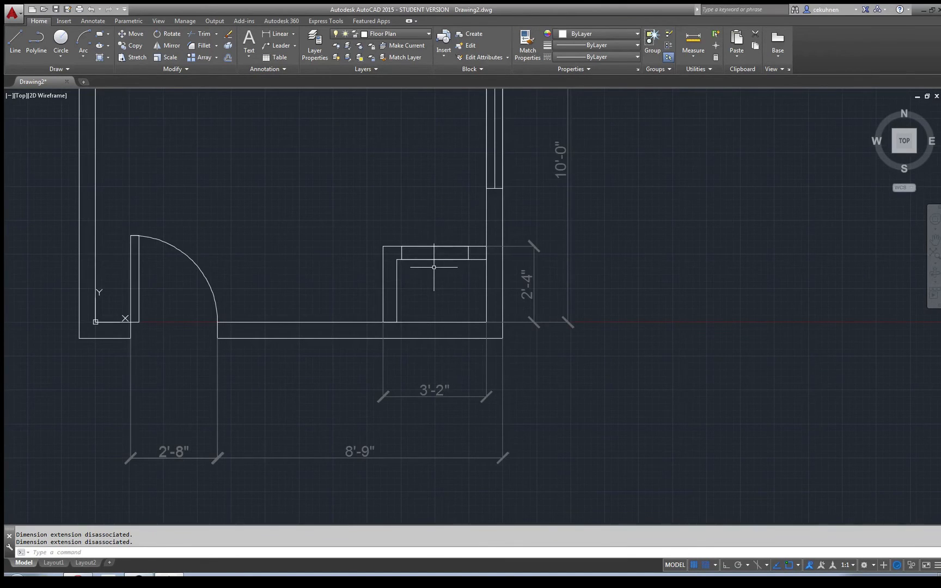
scroll(626, 319, down, 4)
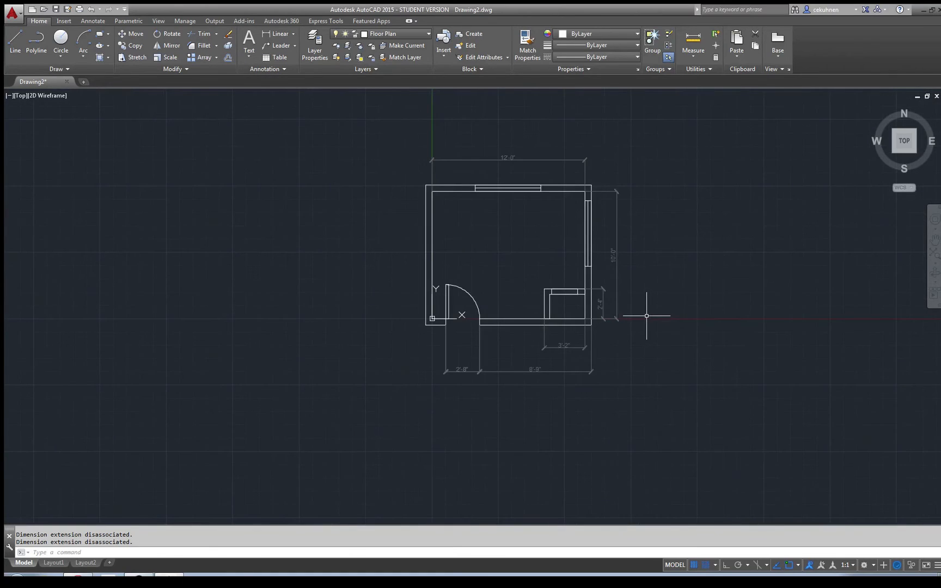
scroll(647, 315, up, 4)
click(523, 322)
key(Delete)
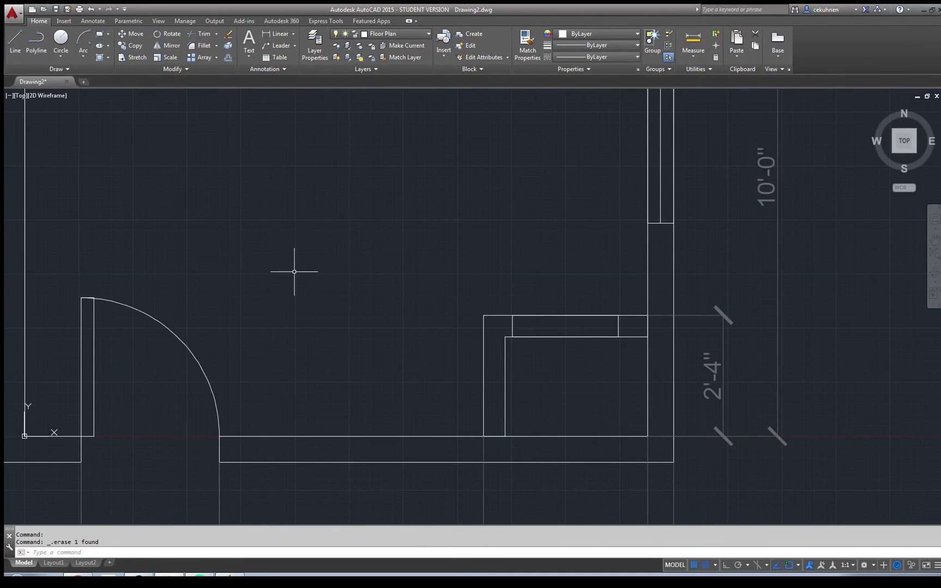
- With Midpoint snap on, draw a rectangular closet door panel about 1'-0 1/4" by 1 1/2" from the opening's upper-left corner, half the opening wide
click(108, 34)
click(128, 49)
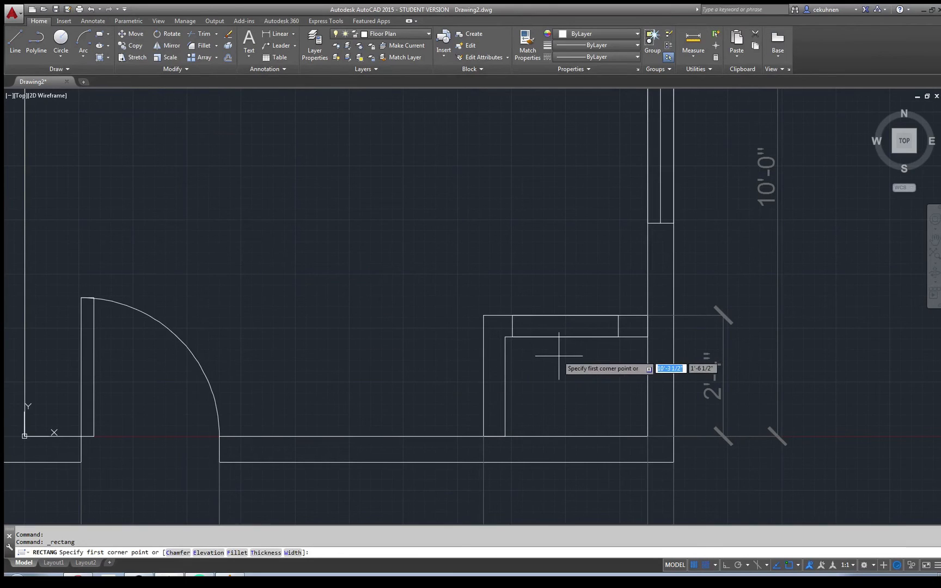
scroll(559, 356, up, 4)
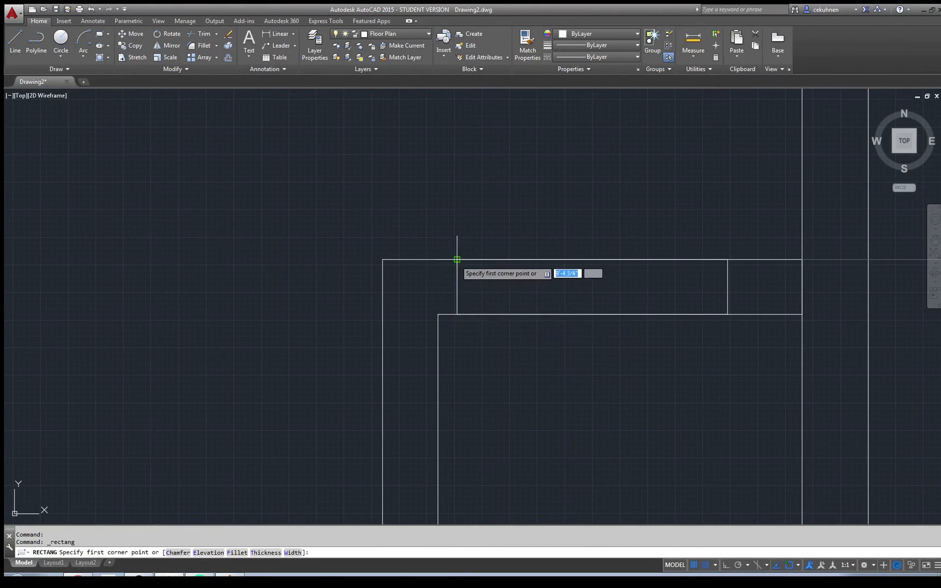
click(457, 260)
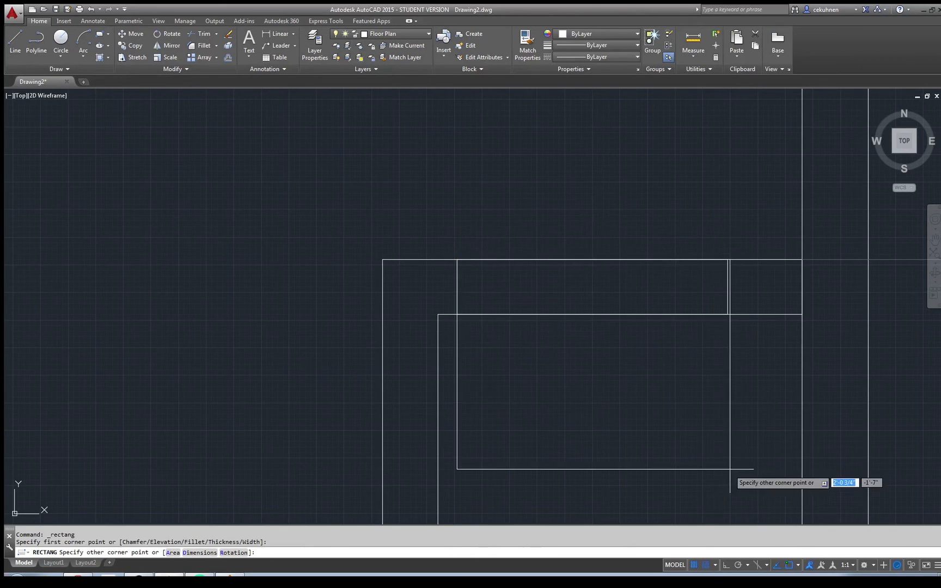
click(799, 566)
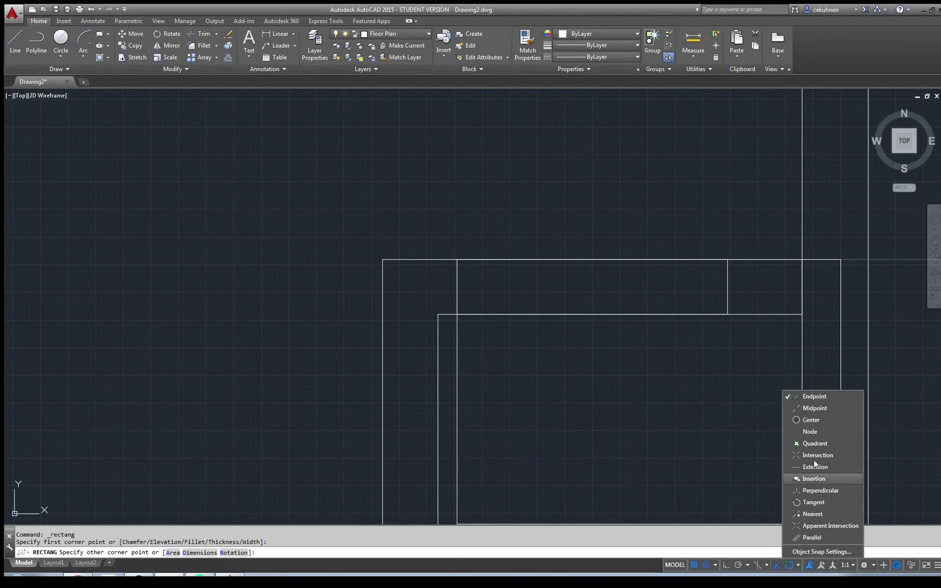
click(645, 412)
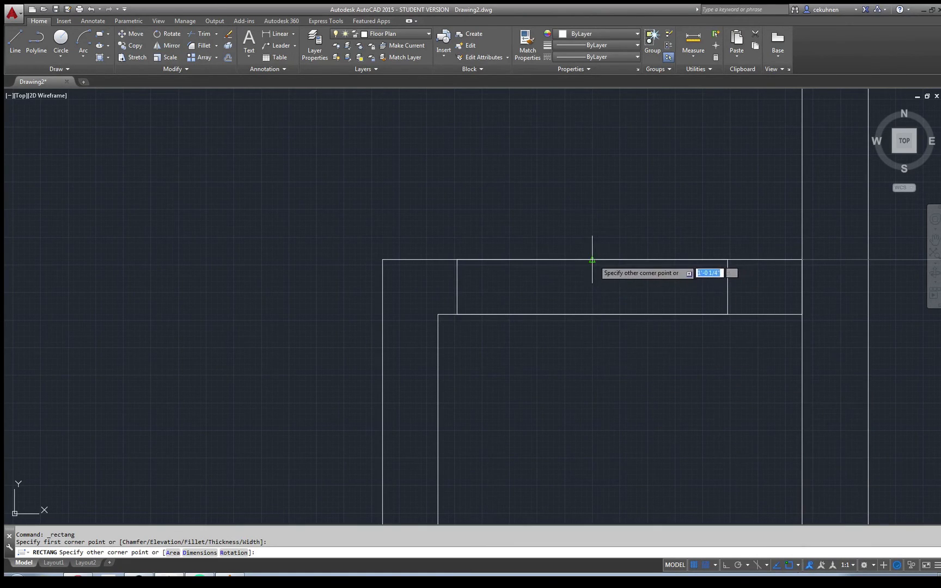
click(592, 276)
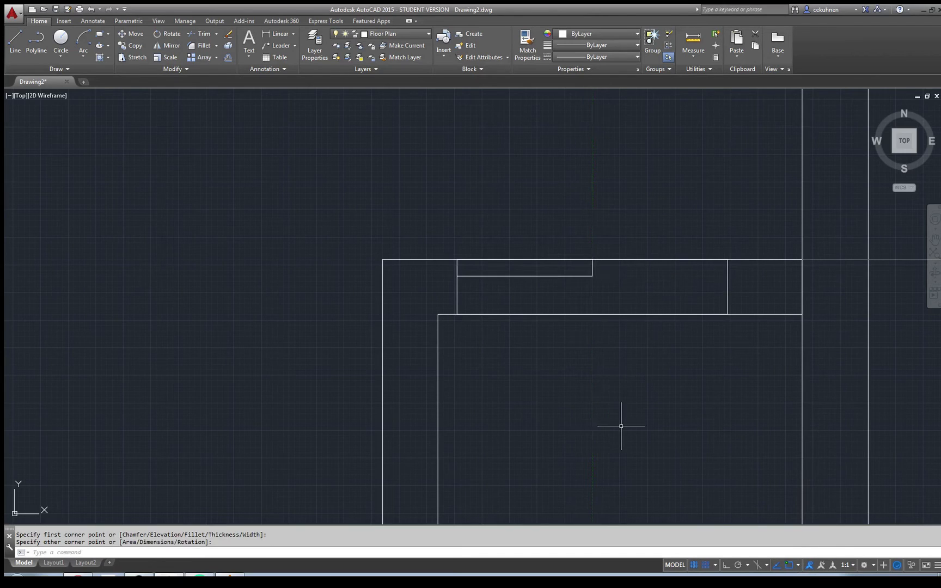
- Copy the closet door panel from its lower-left corner to its lower-right corner to fill the opening's right half
click(135, 48)
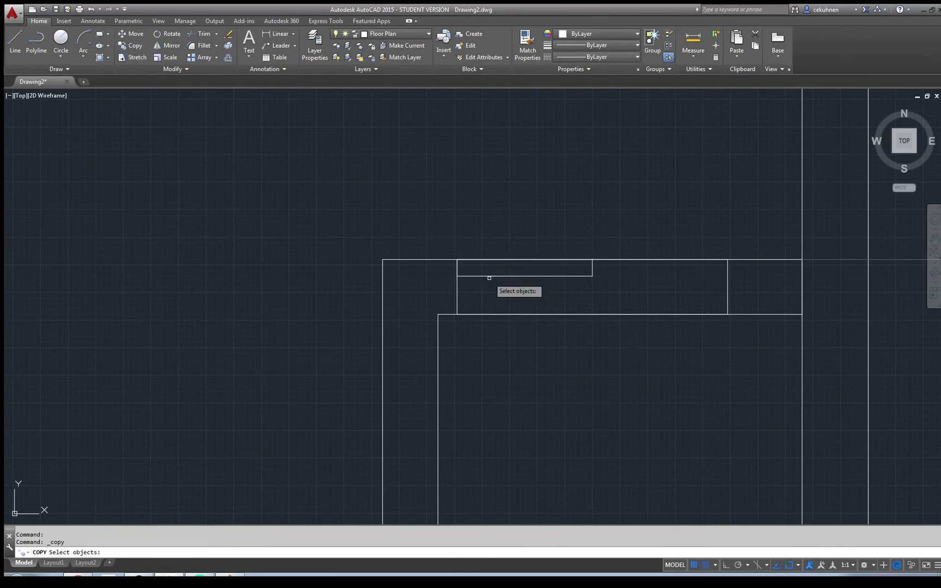
click(489, 277)
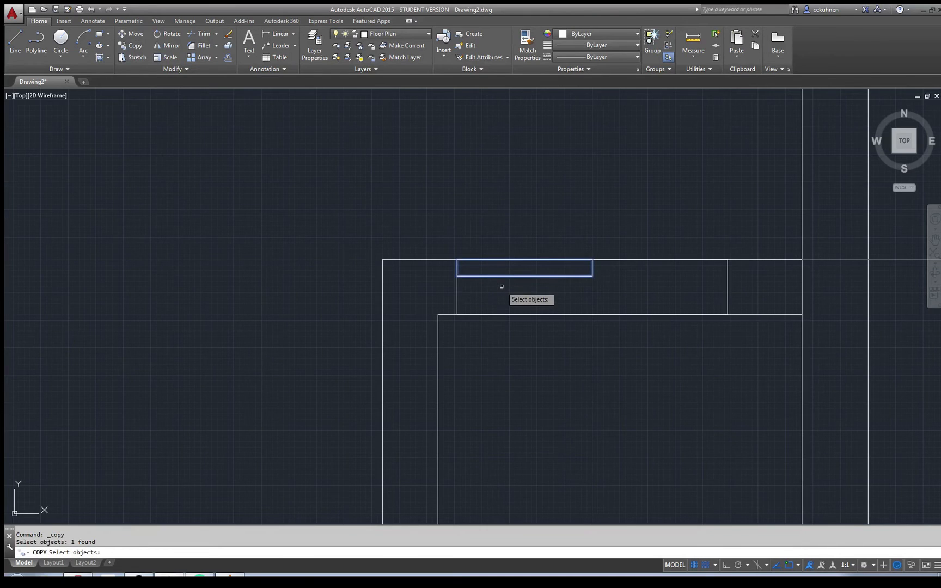
key(Return)
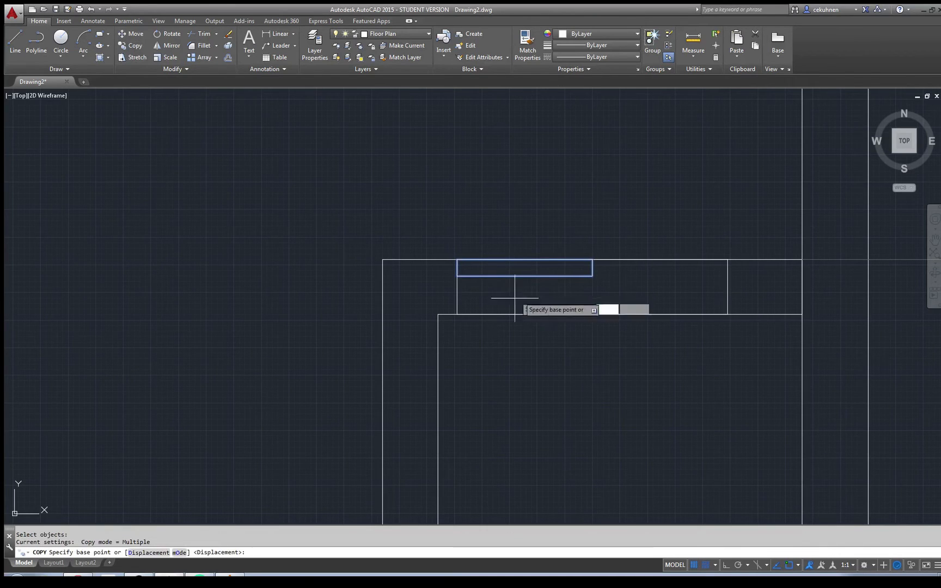
click(456, 276)
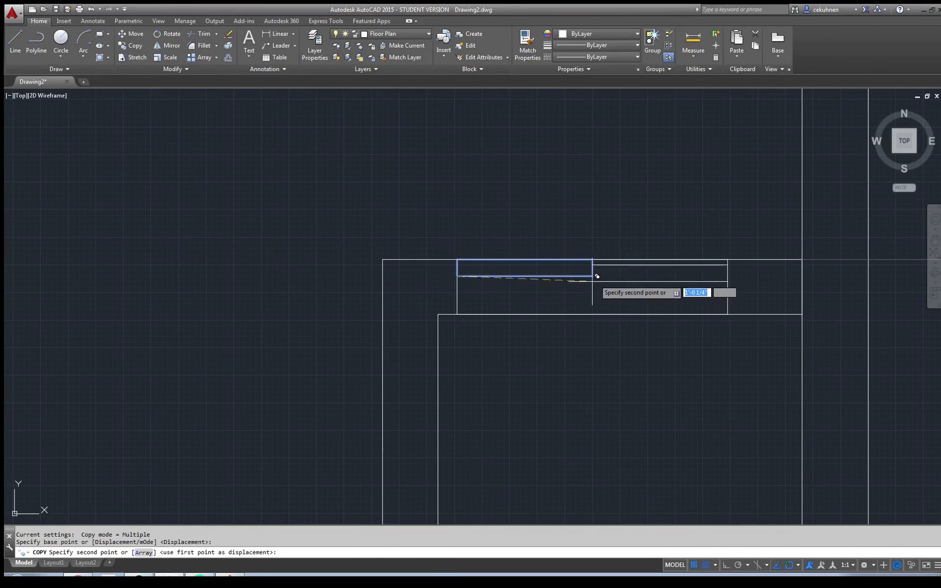
click(592, 276)
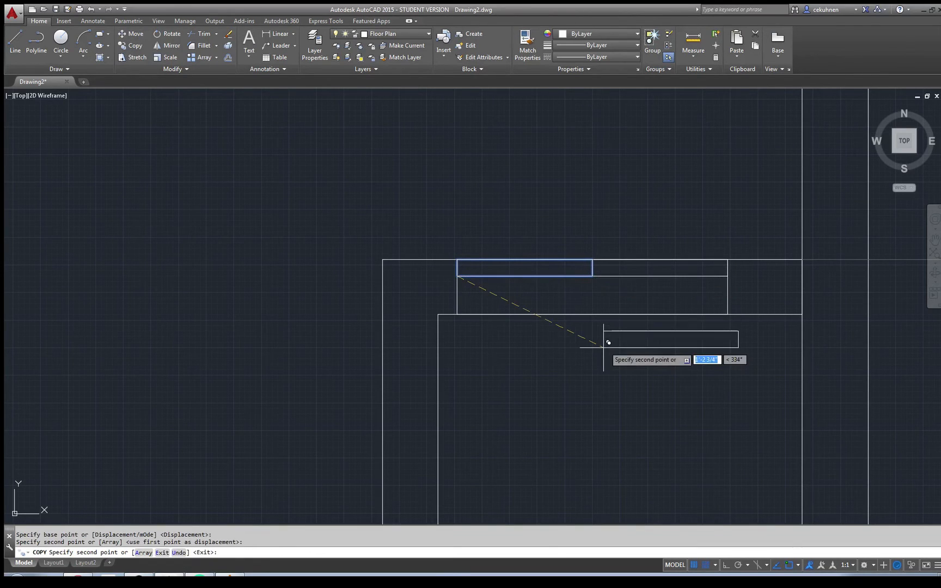
key(Return)
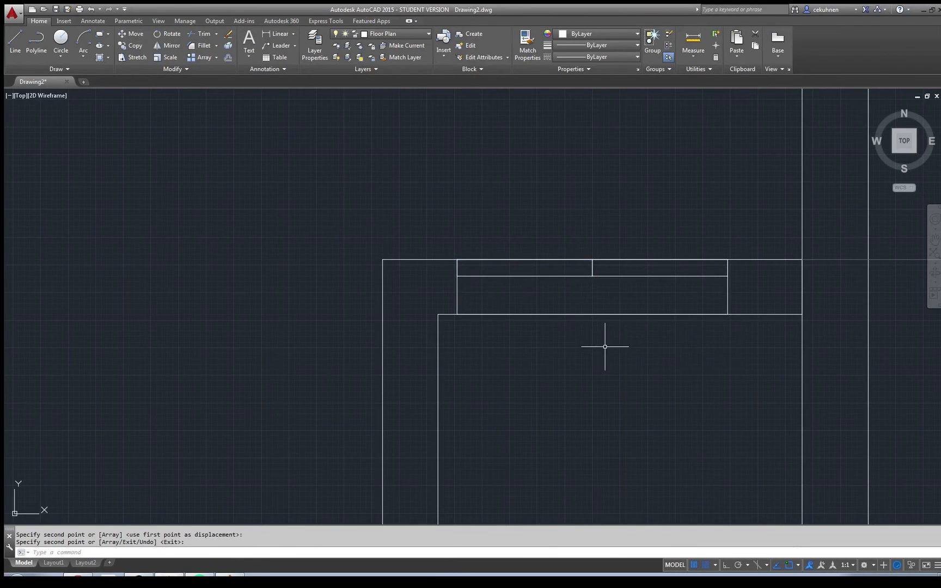
- Move both closet door panels by the midpoint of their left end to the midpoint of the opening's left side
click(619, 277)
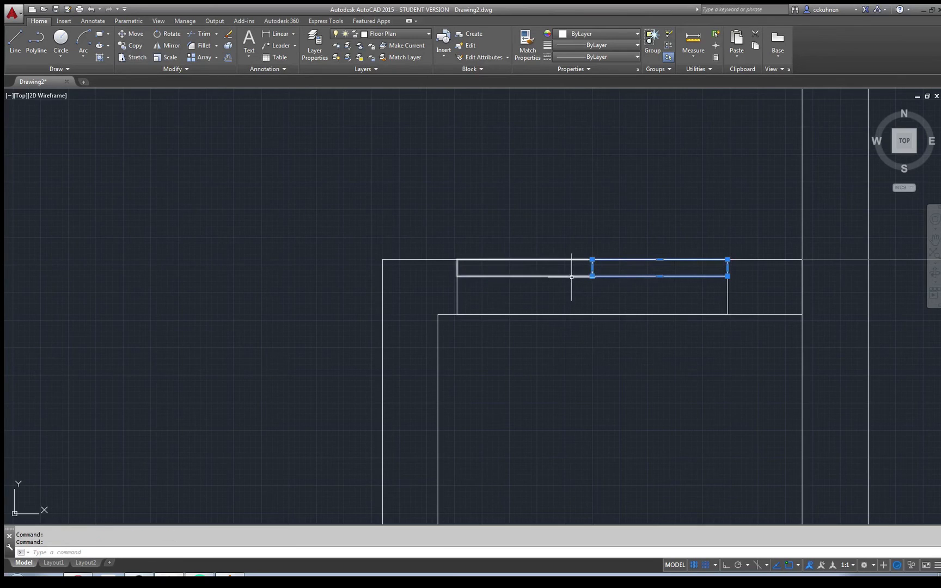
click(577, 271)
click(567, 278)
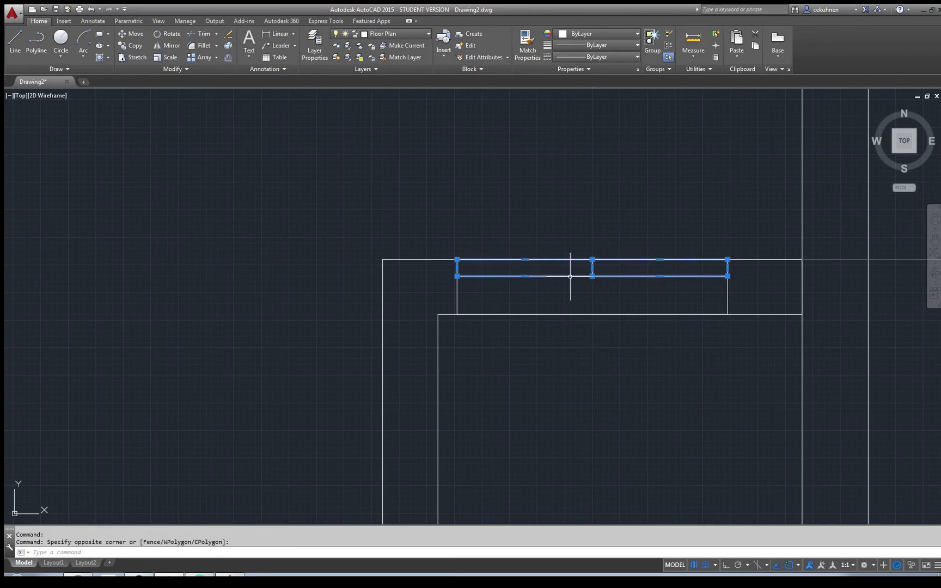
click(133, 34)
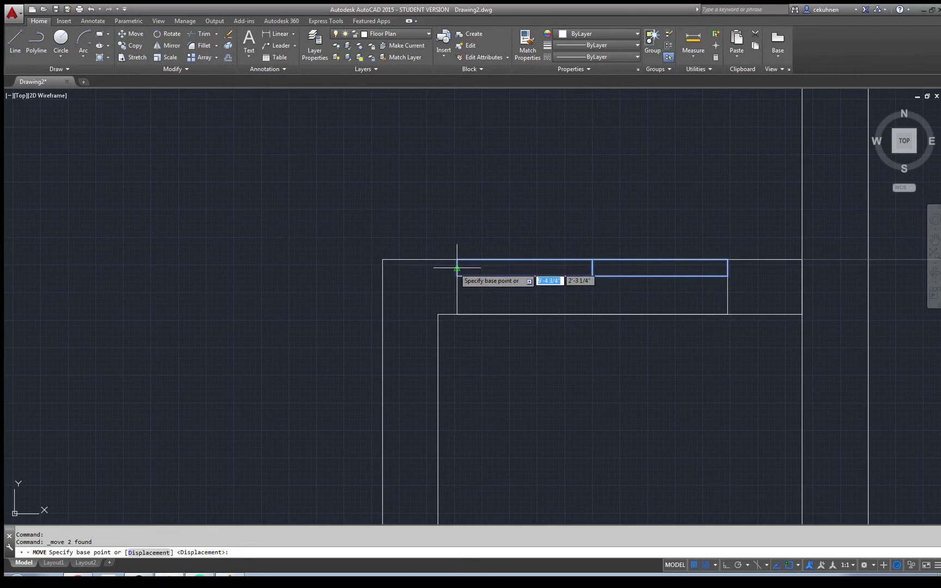
click(457, 268)
click(457, 288)
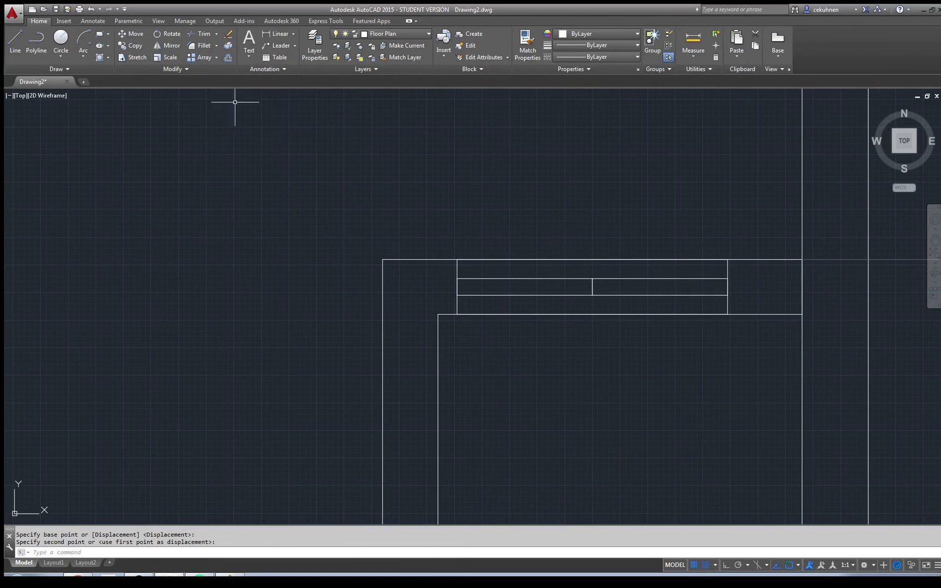
- Rotate the left closet door panel 70° about its upper-left corner
click(164, 33)
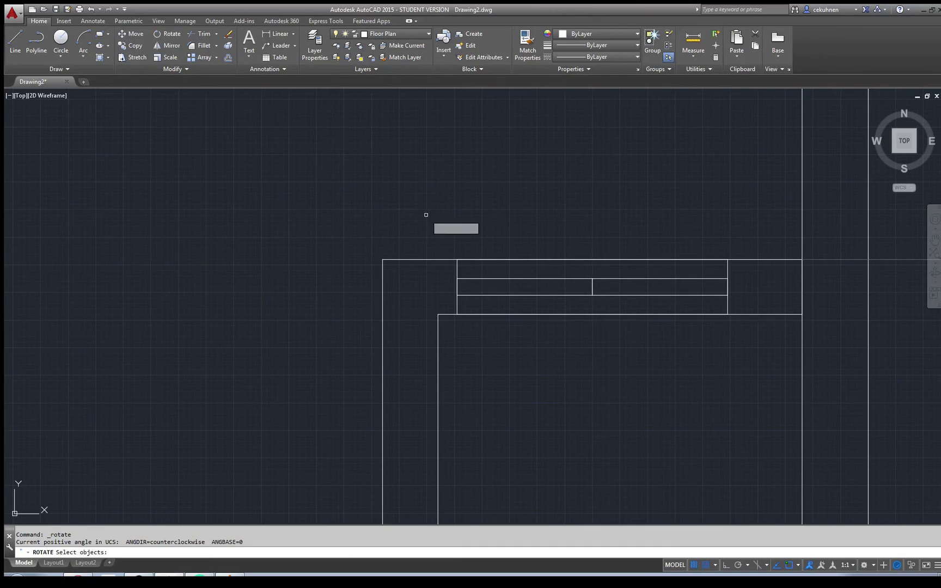
click(458, 278)
key(Return)
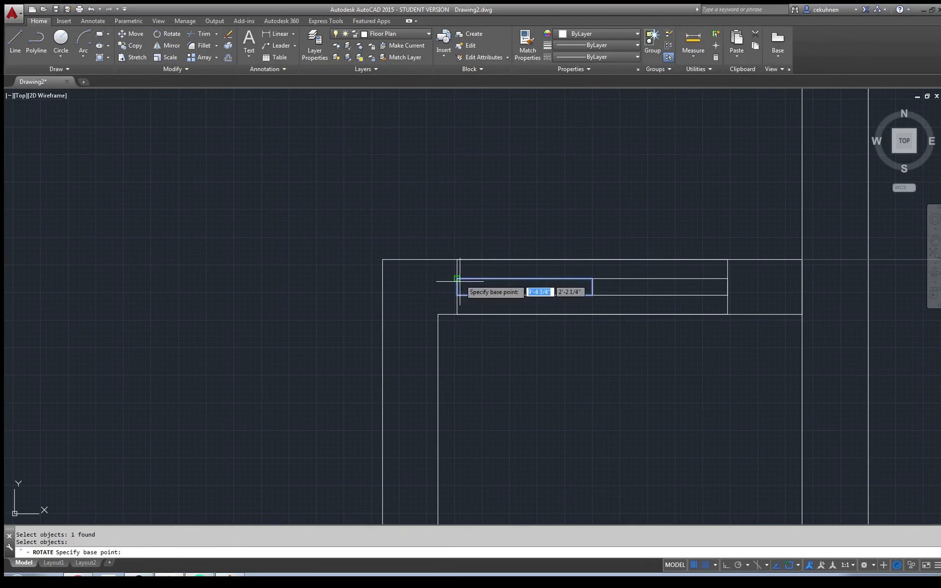
click(457, 279)
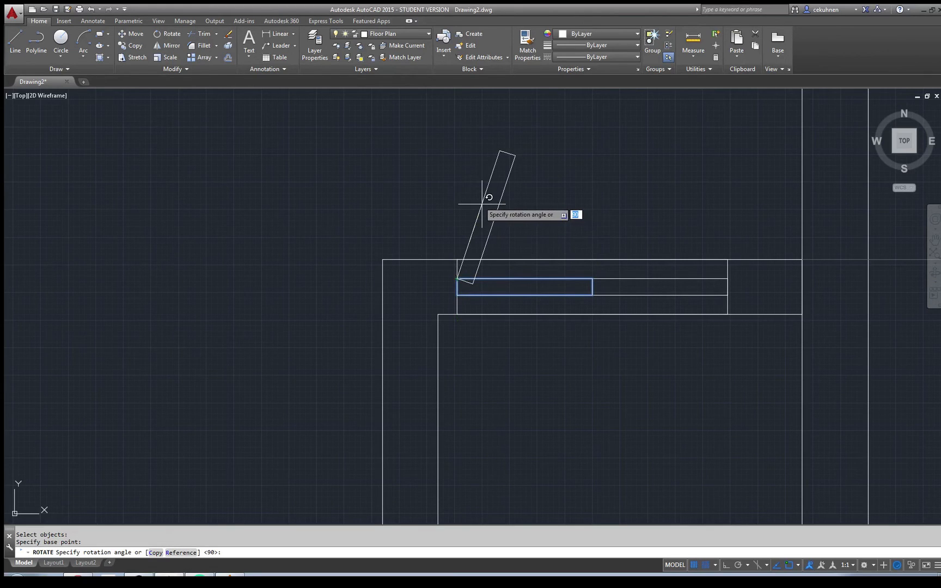
text(0)
key(Return)
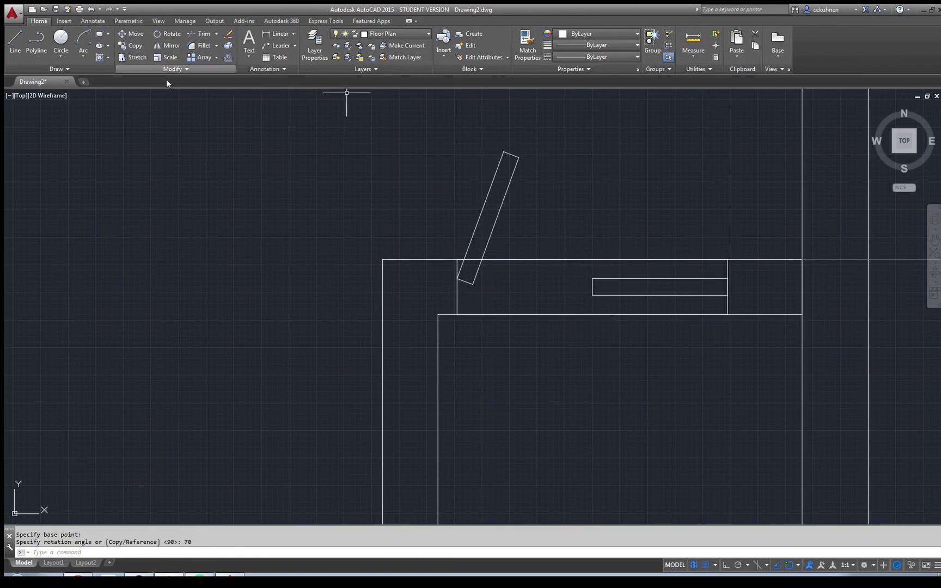
- Move the right closet door panel by its lower-left corner to the rotated panel's upper-right corner
click(129, 34)
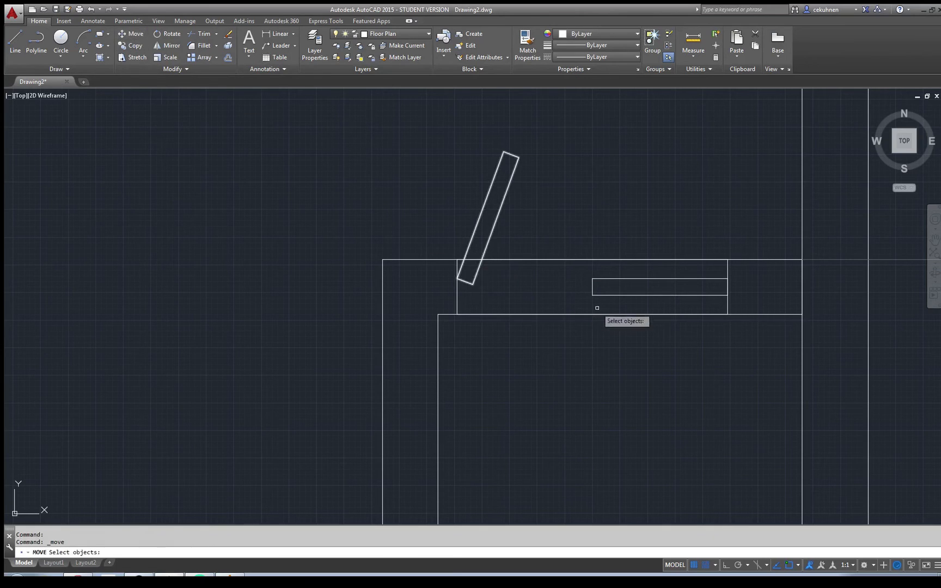
click(603, 295)
key(Return)
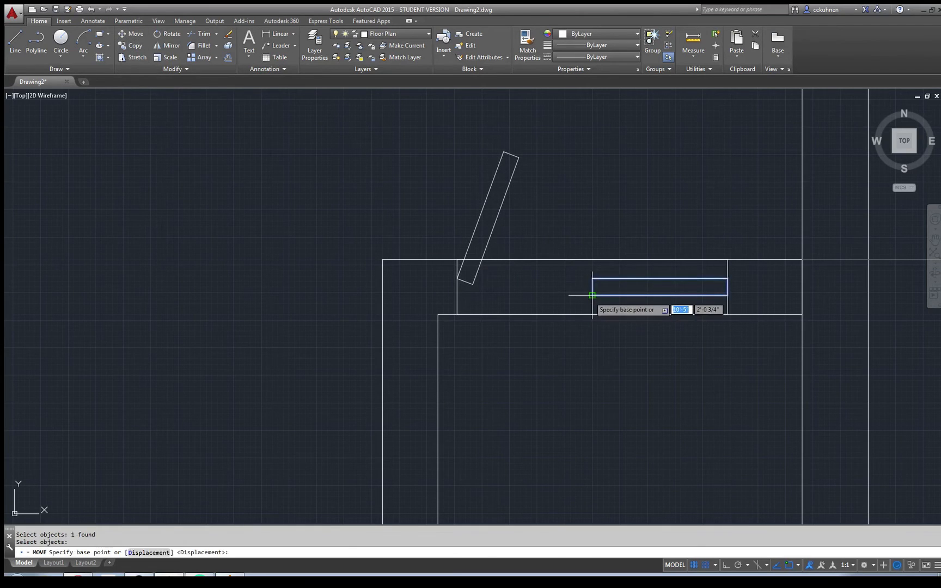
click(592, 295)
click(519, 158)
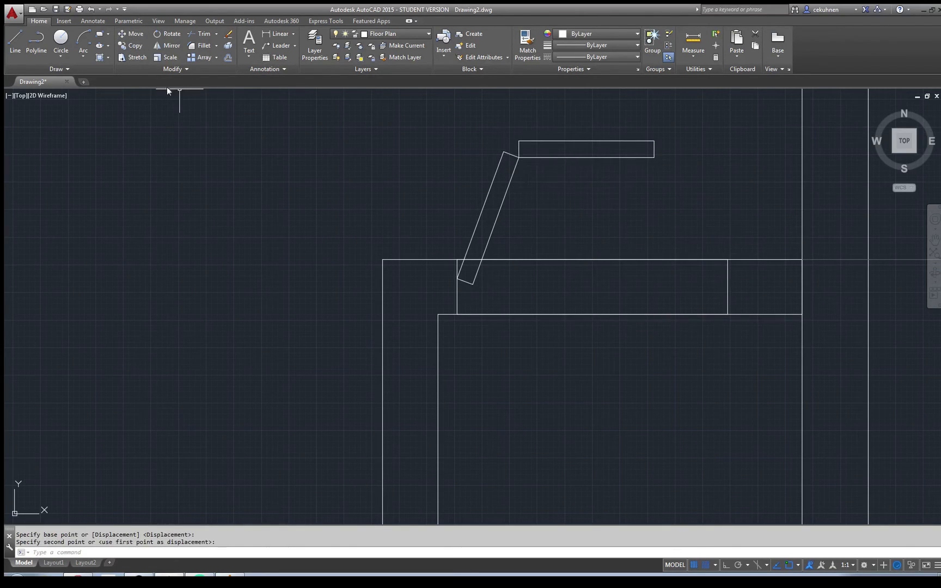
- Rotate the right closet door panel -70° about its lower-left corner, where it meets the other panel
click(159, 35)
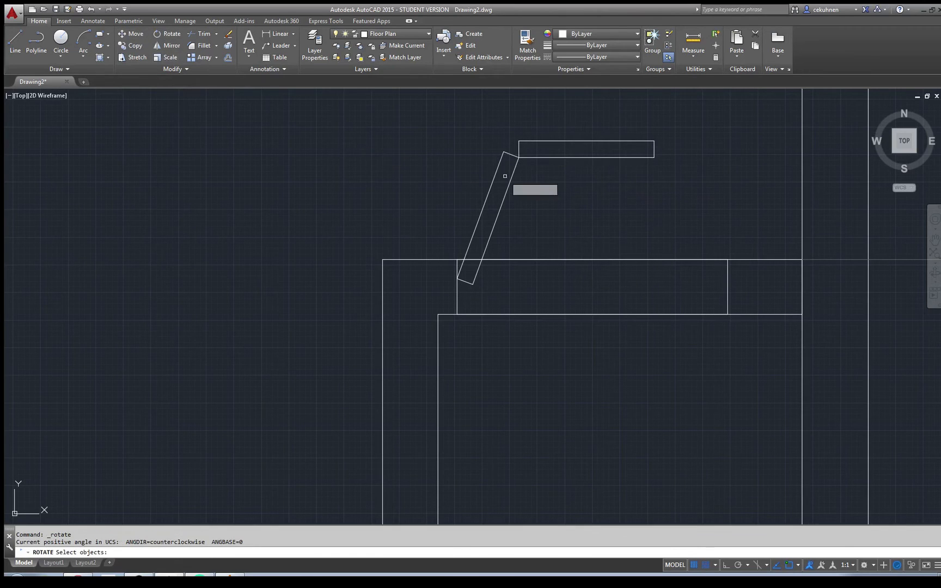
click(518, 162)
key(Return)
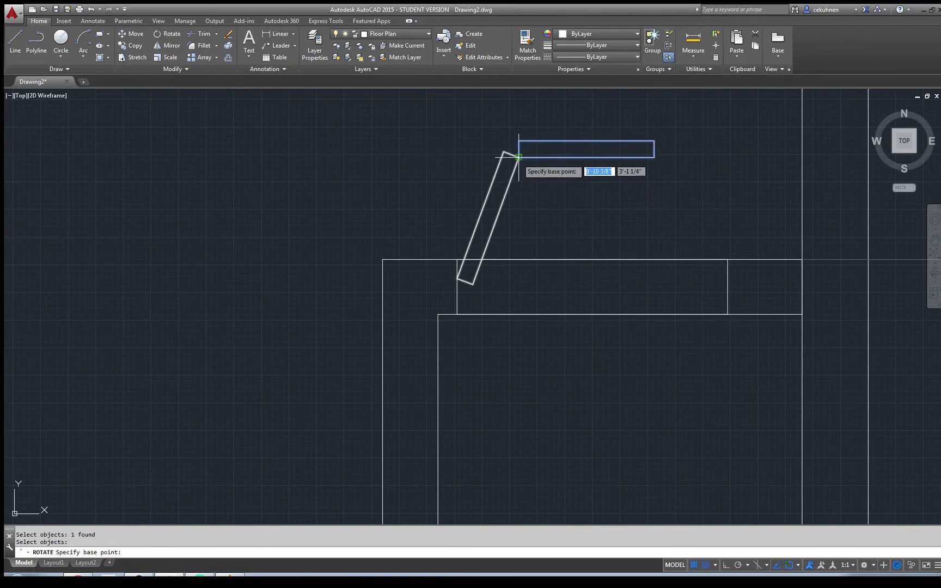
click(519, 142)
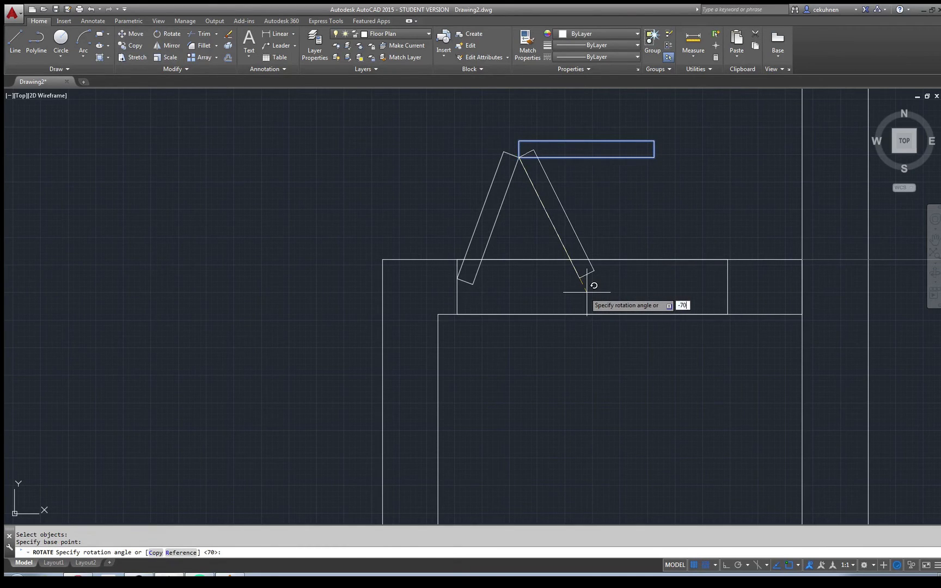
text(-70)
key(Return)
scroll(616, 335, down, 7)
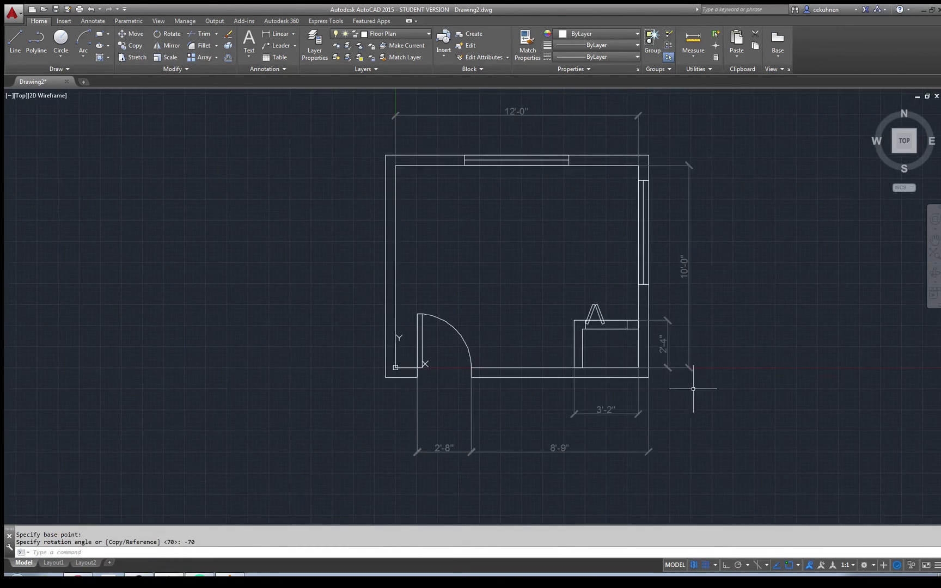
scroll(702, 386, up, 4)
scroll(689, 385, down, 4)
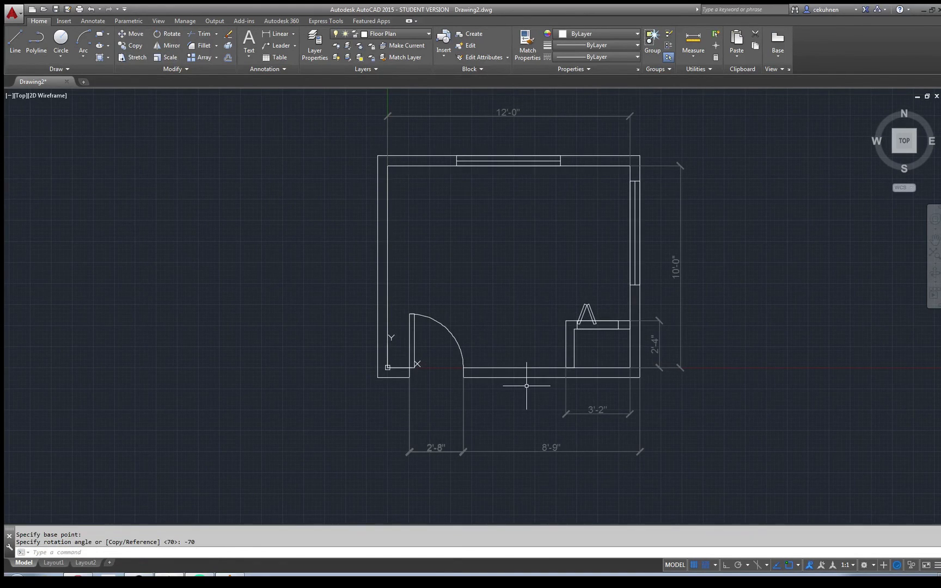
scroll(599, 381, up, 2)
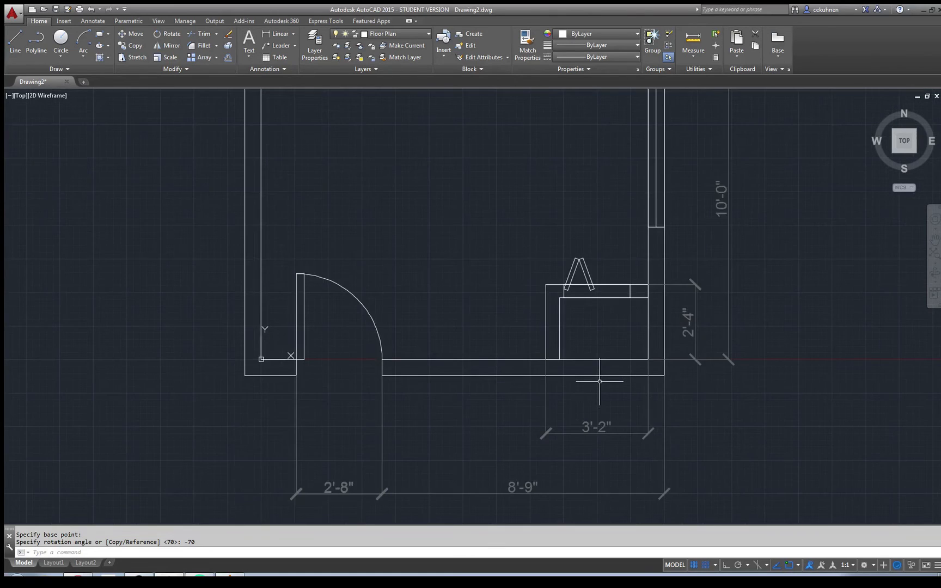
scroll(600, 381, down, 2)
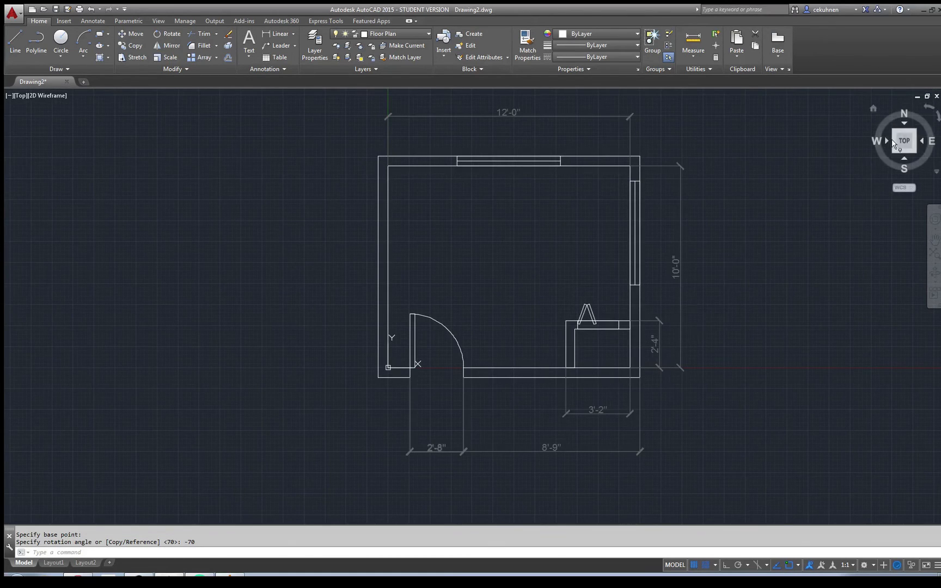
- Reset the drawing to the top view and make Furniture the current layer
click(904, 141)
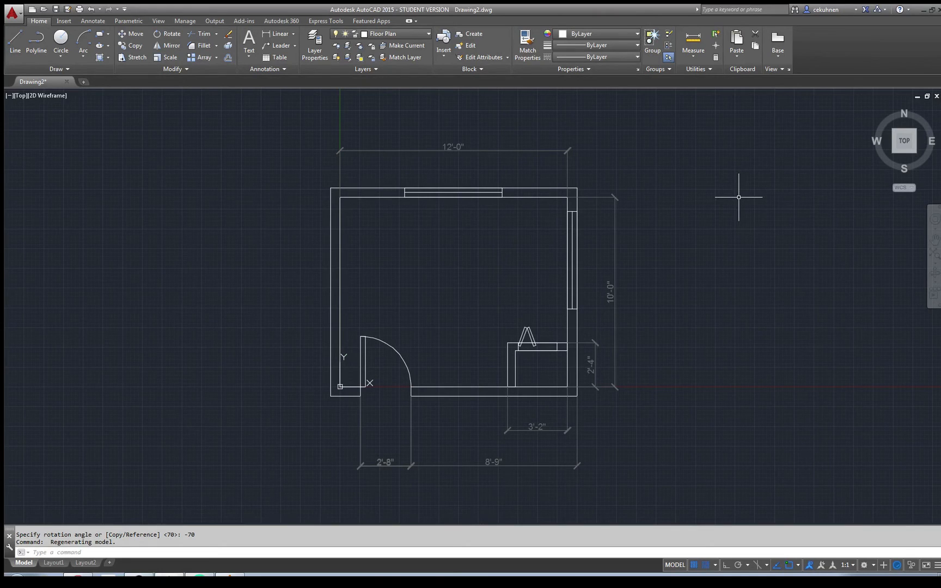
click(429, 35)
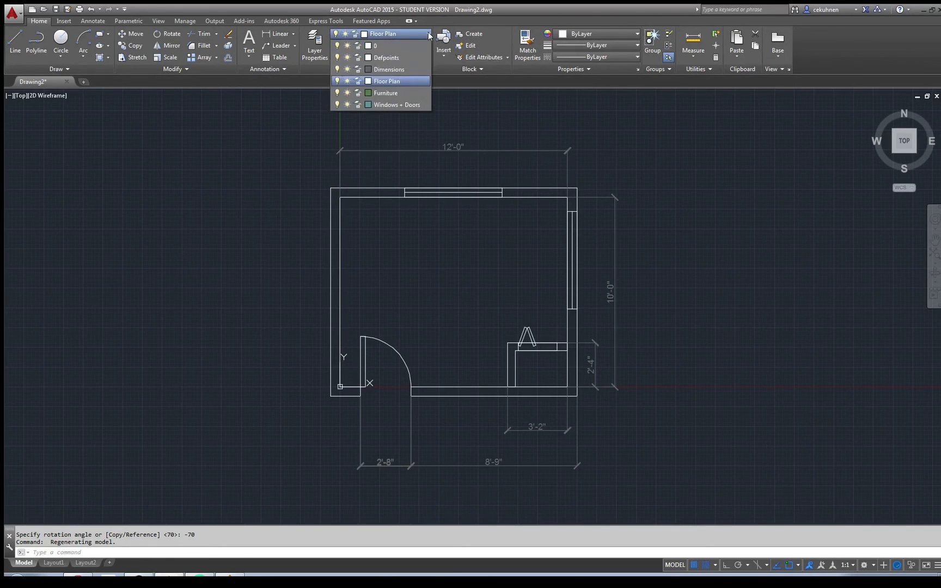
click(382, 93)
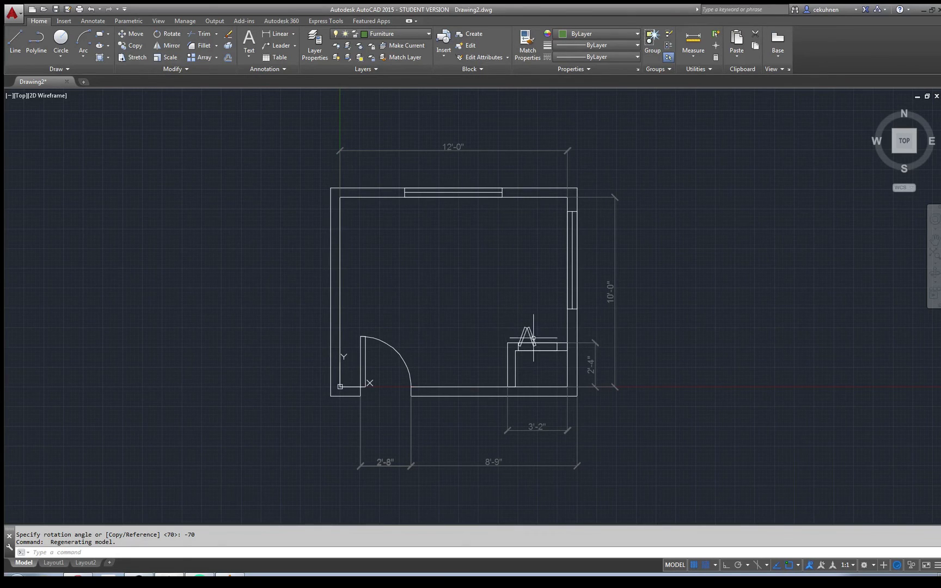
- Undo the layer and view changes, both closet door panel rotations and the right panel's move
key(ctrl+z)
key(ctrl+z)
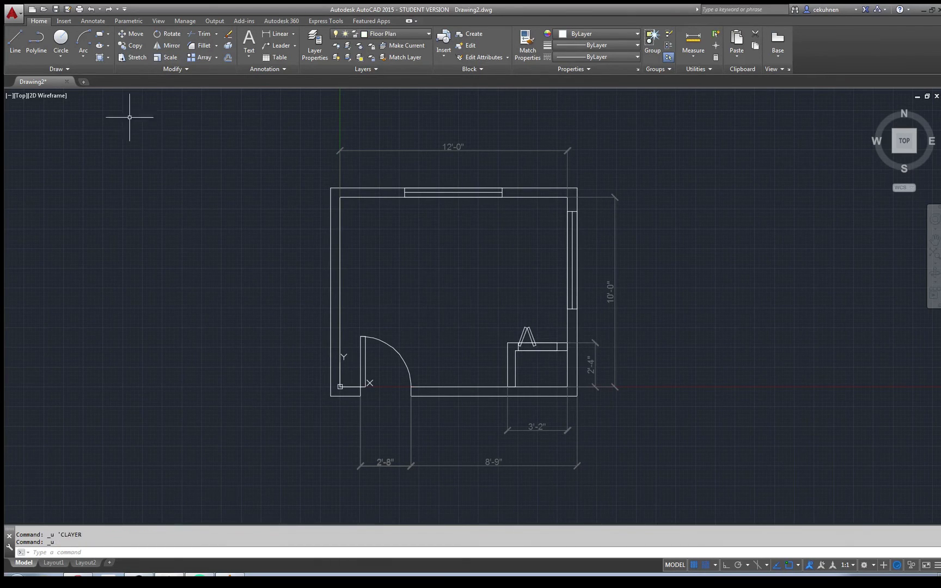
key(ctrl+z)
key(ctrl+z)
key(ctrl+z)
key(ctrl+z)
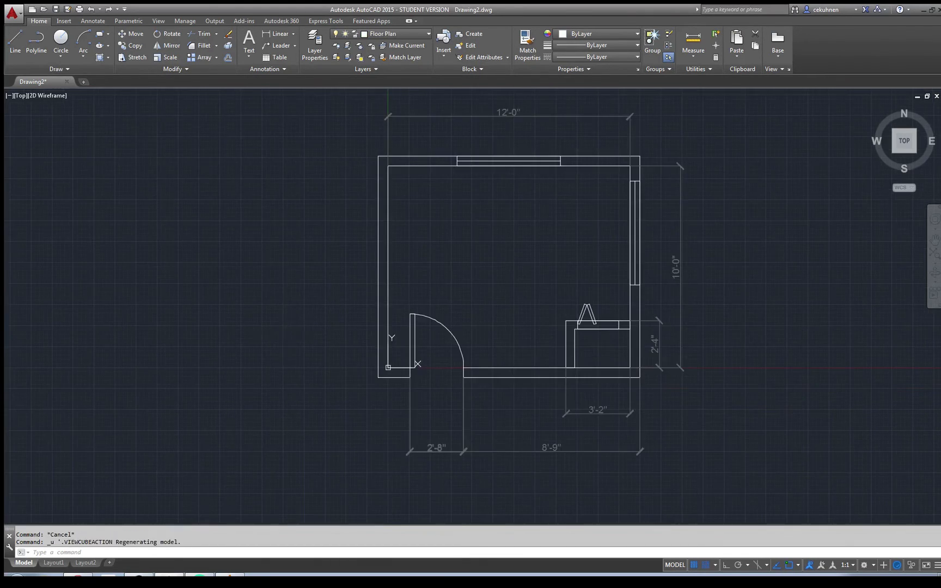
key(ctrl+z)
key(ctrl+z)
key(ctrl+z)
key(ctrl+z)
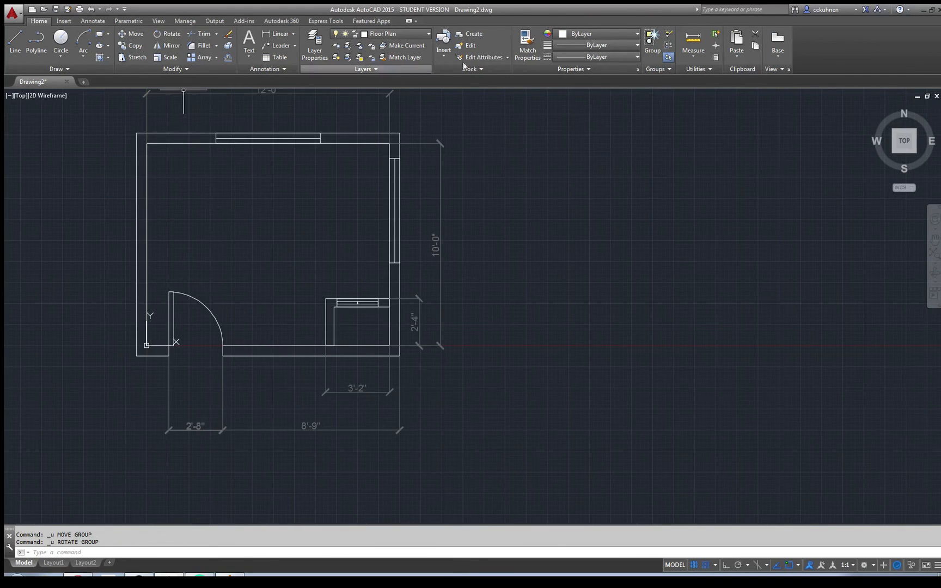
- Make Furniture the current layer
click(422, 33)
click(389, 87)
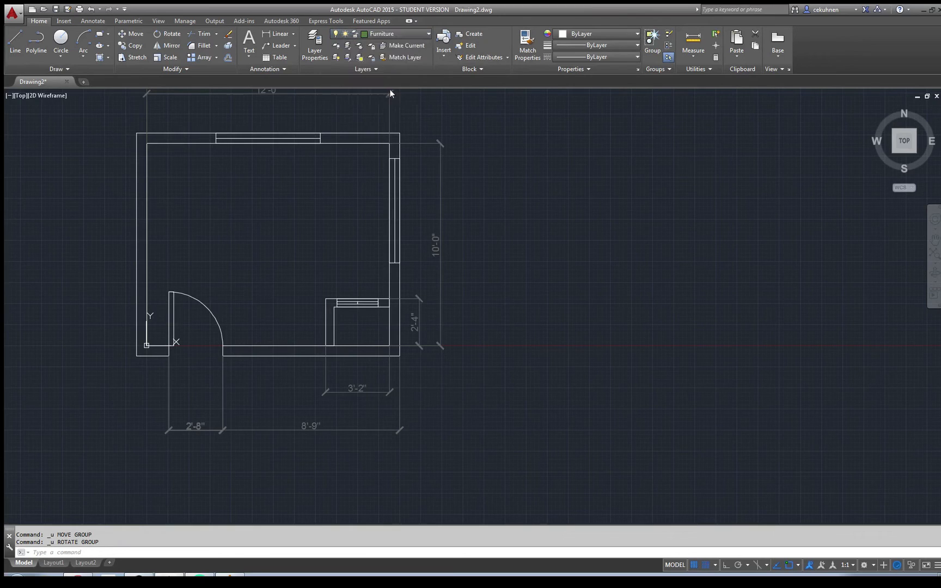
click(99, 33)
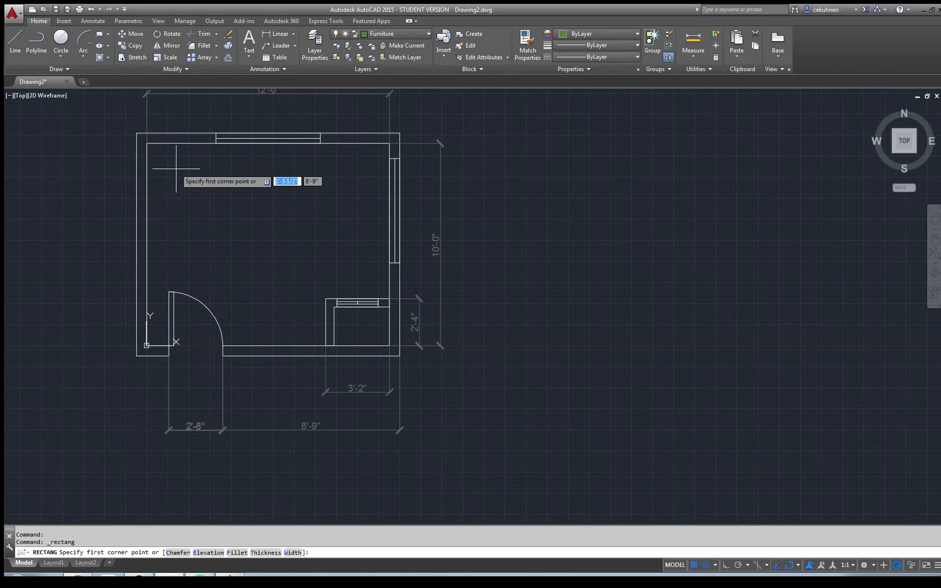
click(168, 275)
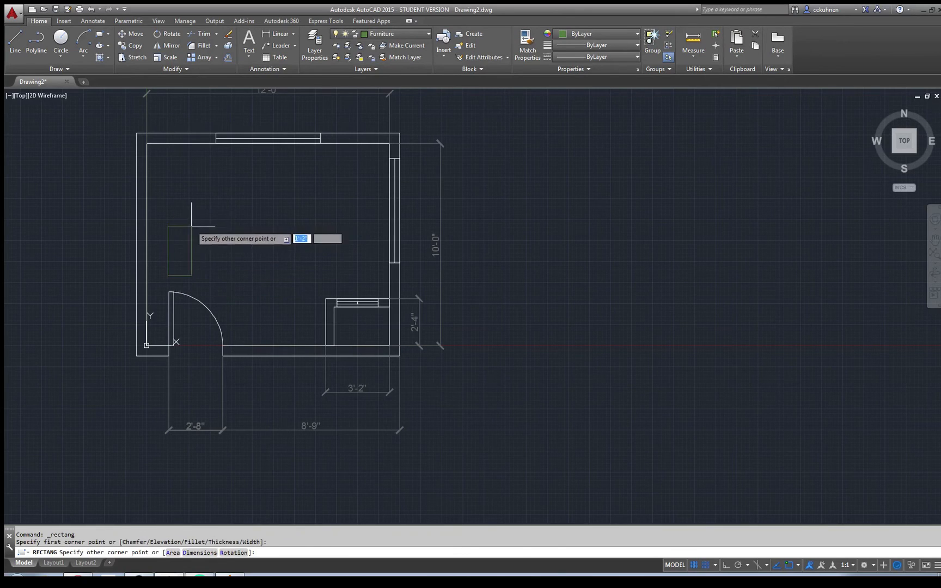
text(32)
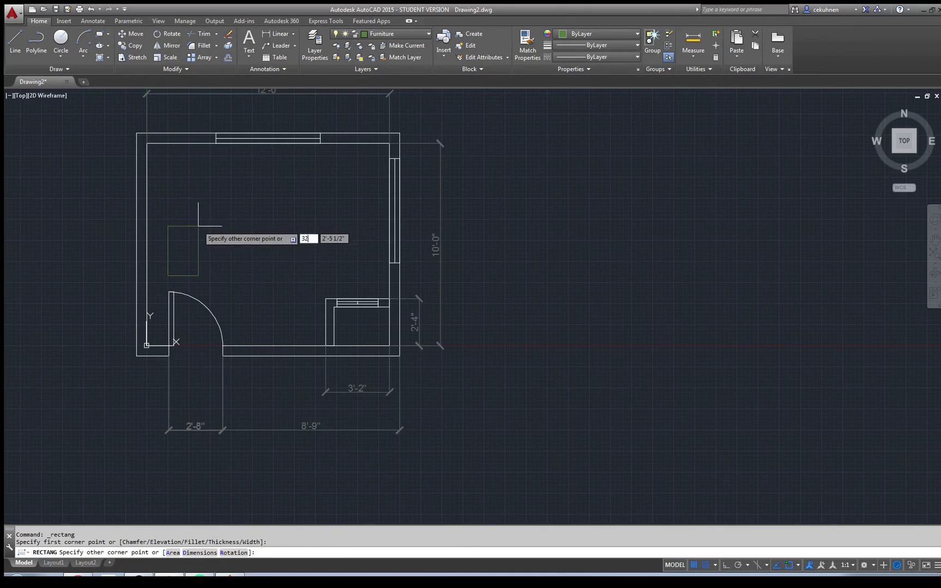
key(Return)
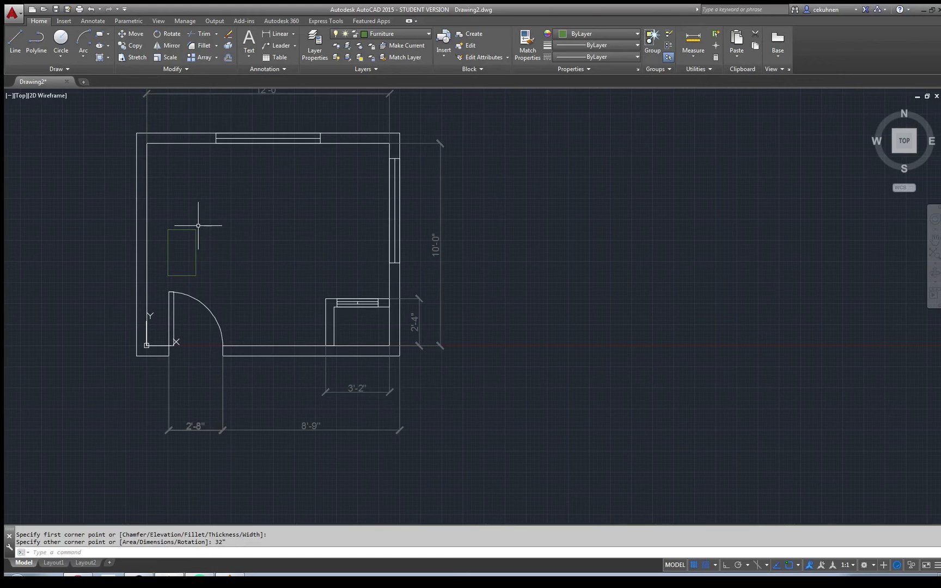
click(196, 232)
key(Delete)
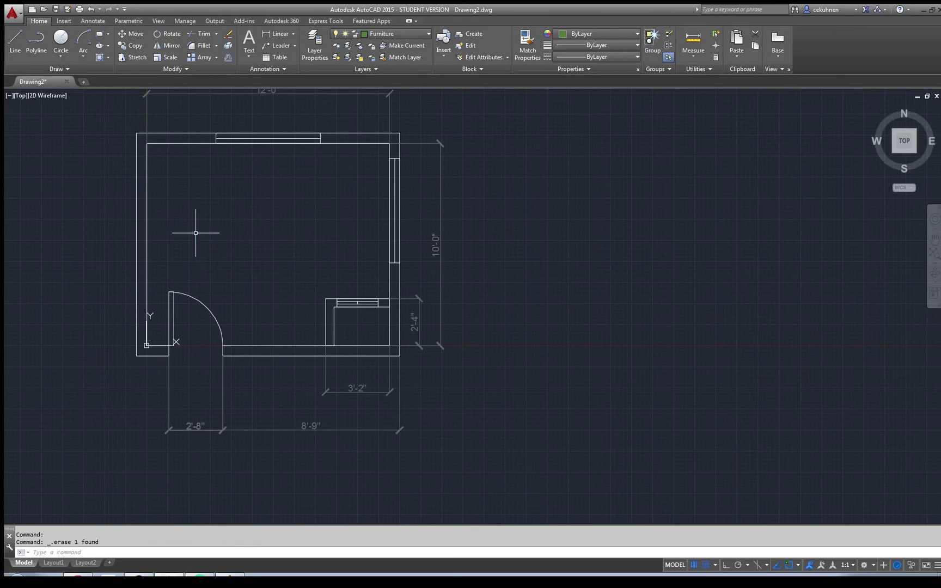
key(Return)
key(Escape)
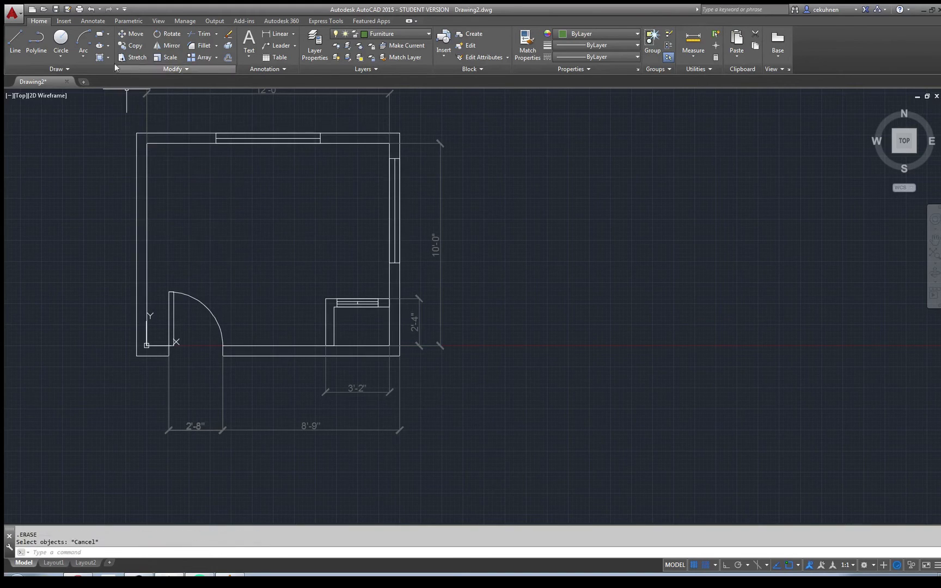
- Draw a rectangle 32 inches wide and 63 inches high above the entry door and move it near the room's upper-left corner
click(105, 35)
click(173, 272)
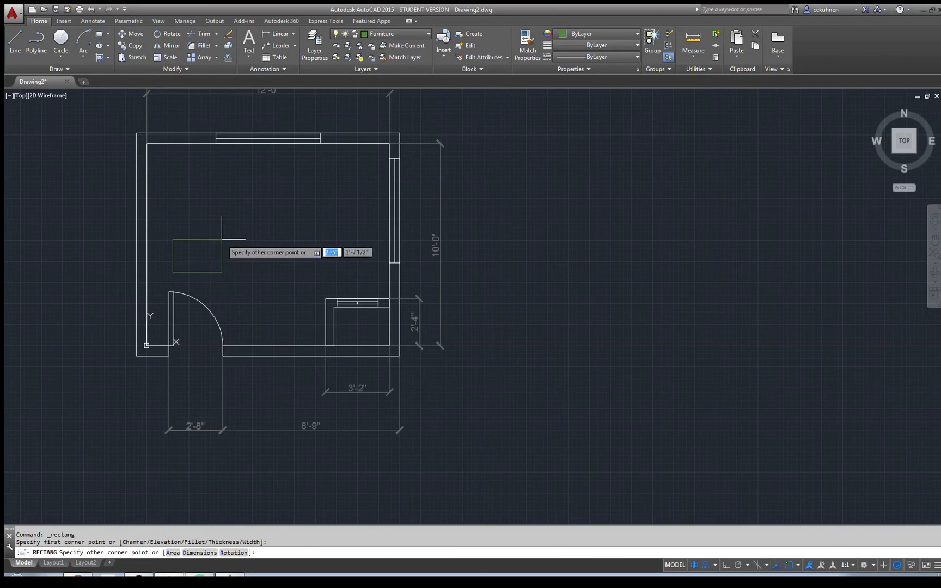
text(32)
key(Tab)
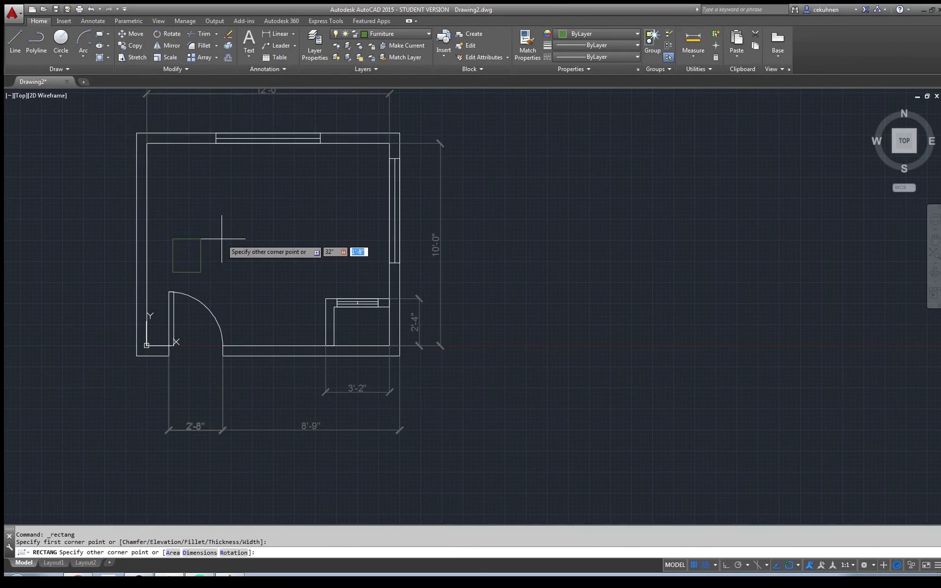
text(63)
key(Return)
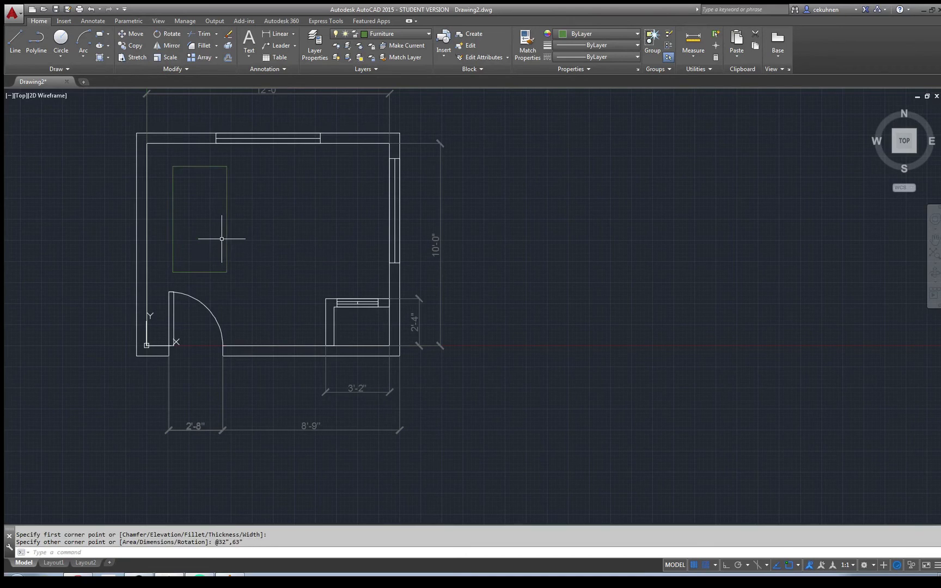
click(173, 175)
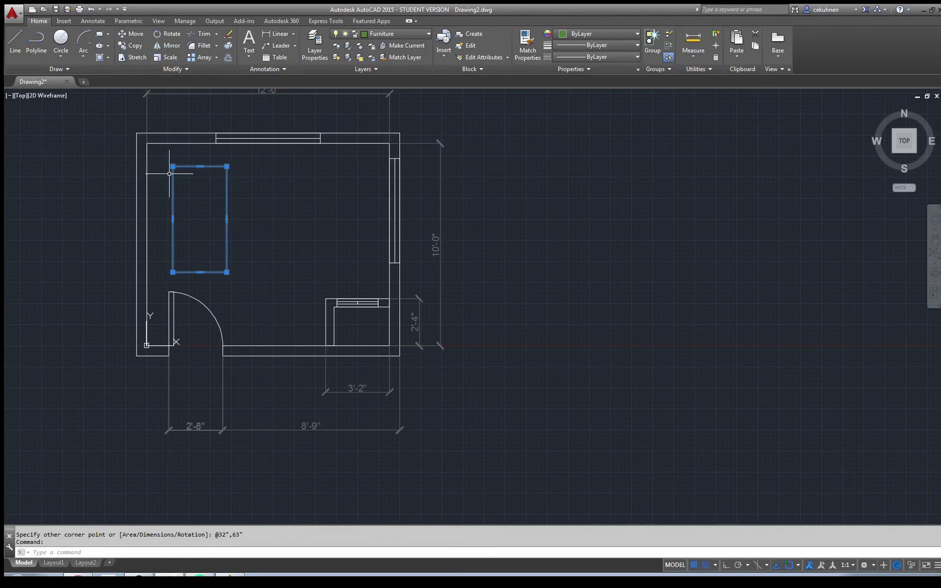
drag(172, 180, 149, 163)
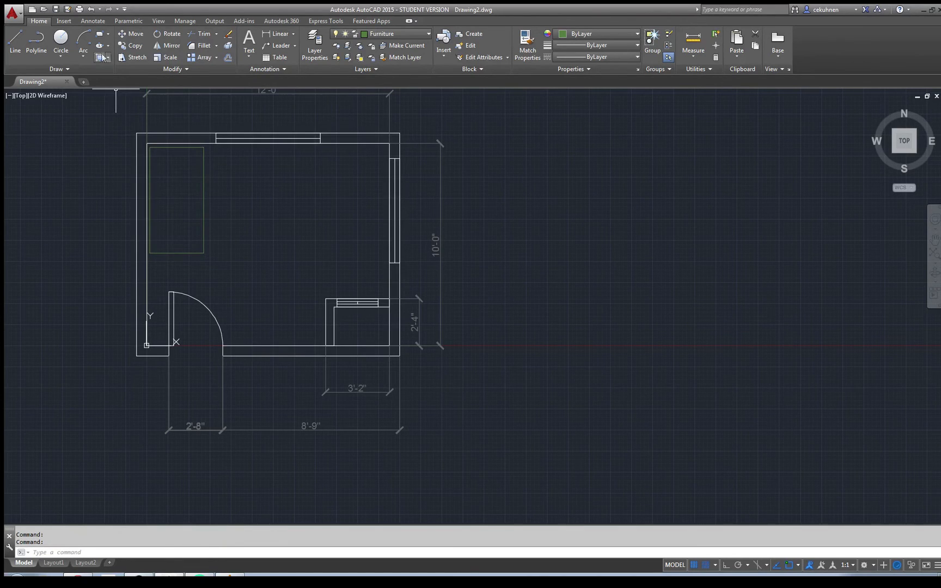
- Draw a rectangle 60 inches wide and 20 inches high between the entry door and the closet
click(99, 34)
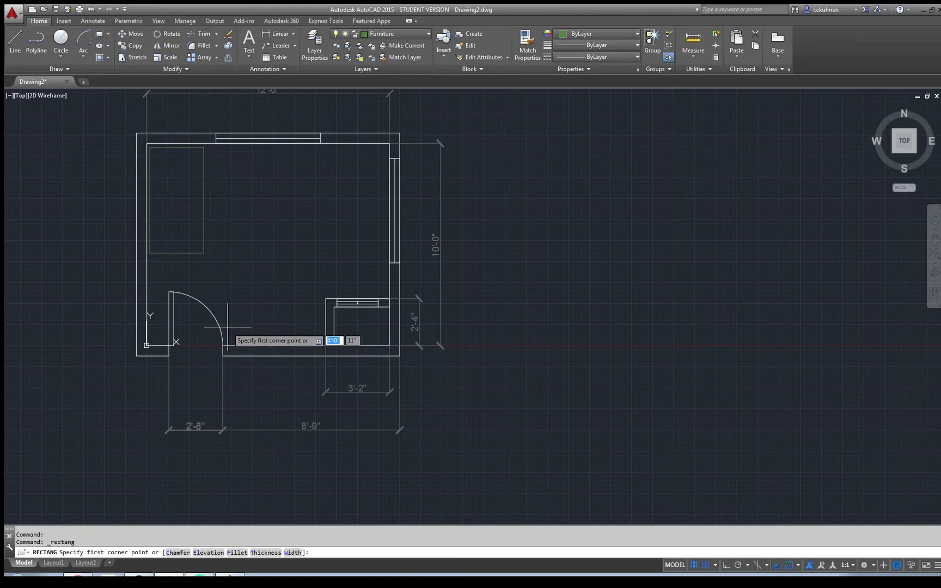
click(228, 328)
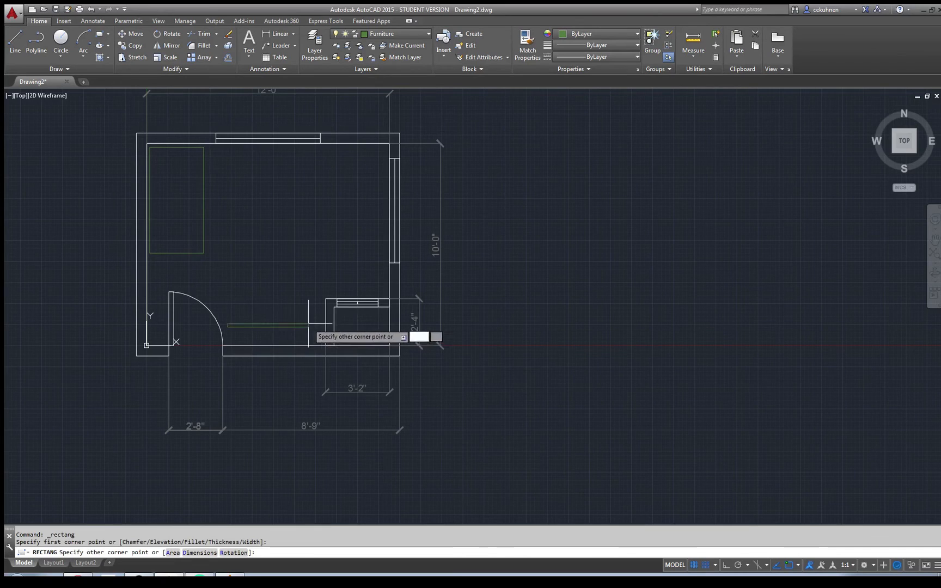
text(60")
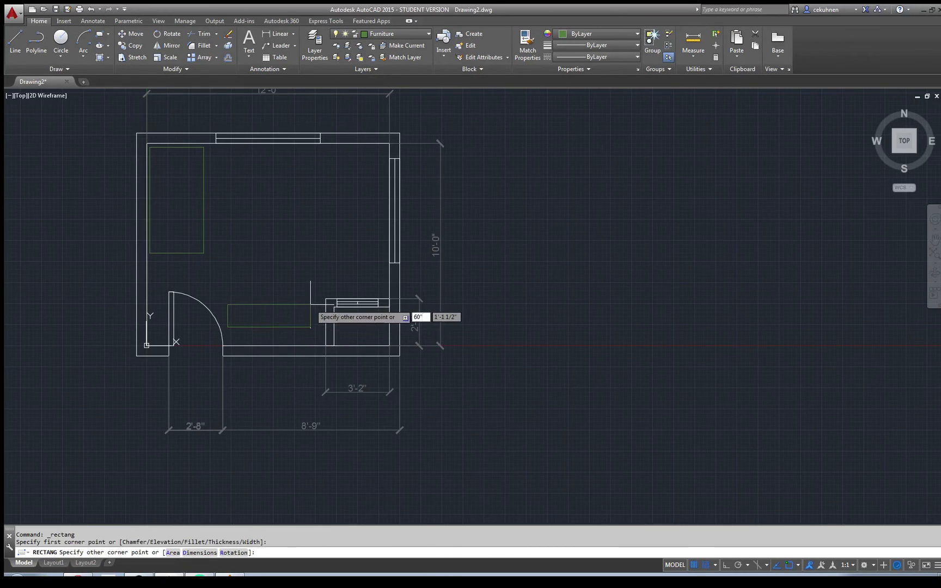
key(Tab)
text(20)
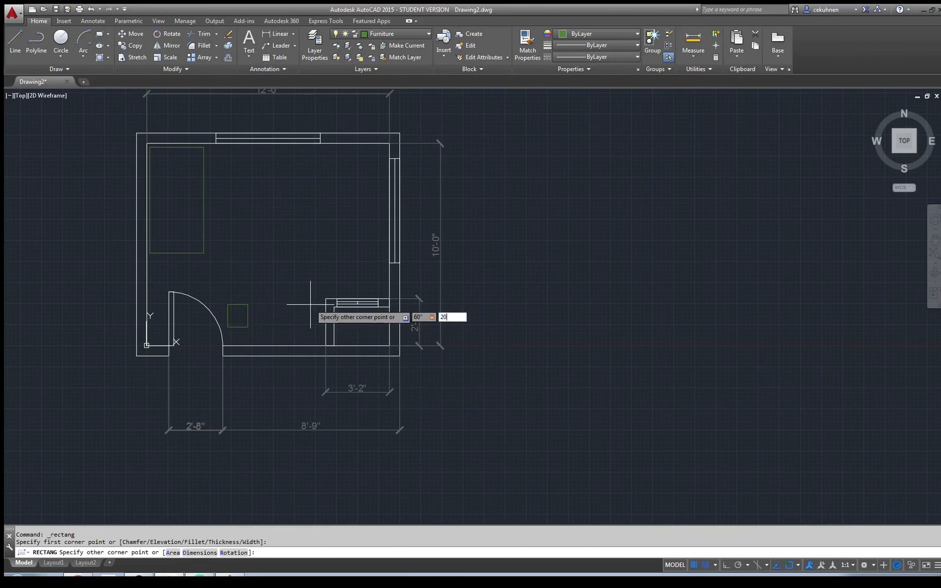
text(")
key(Return)
- Move the 60 by 20 inch rectangle by its lower-right corner to where the closet's outer left wall meets the room's bottom wall
scroll(290, 319, up, 2)
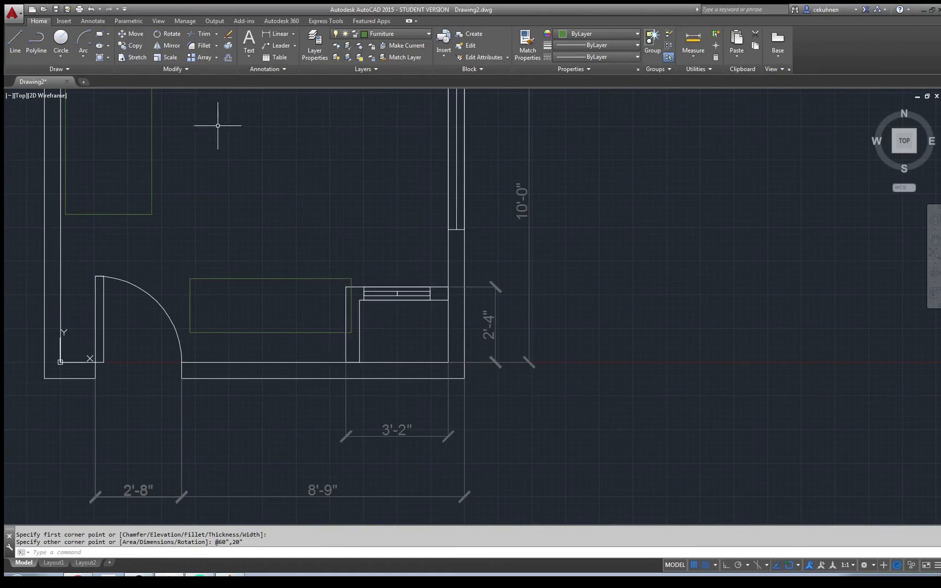
click(139, 34)
click(351, 331)
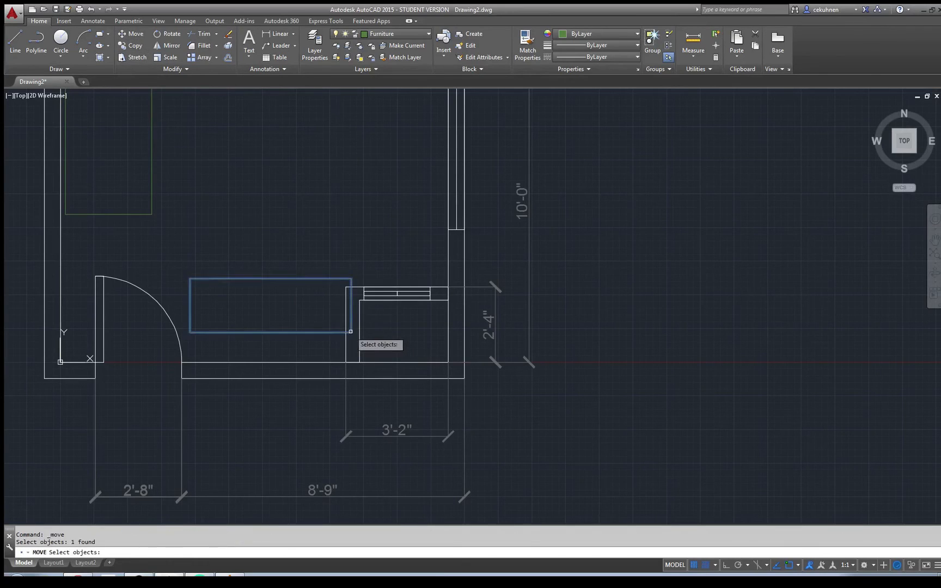
key(Return)
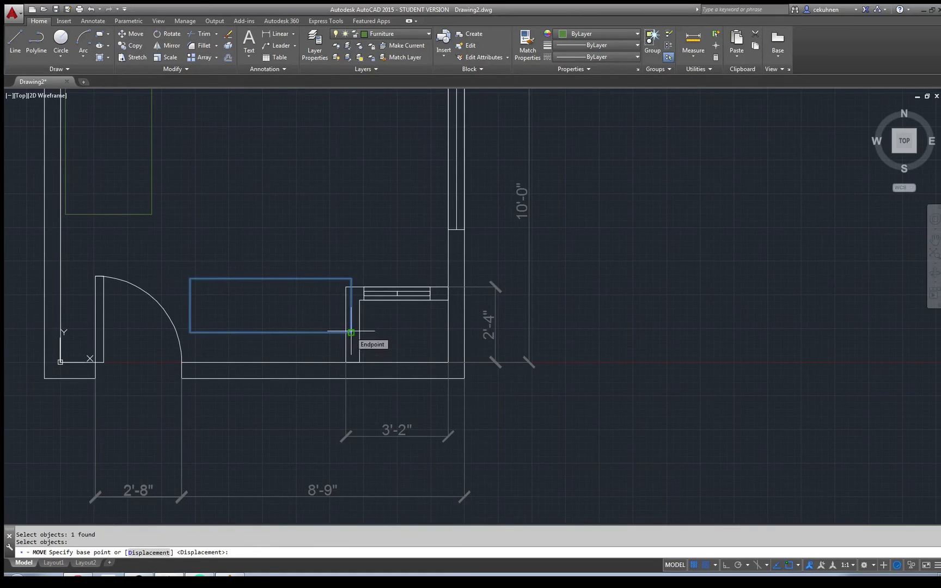
click(351, 331)
click(345, 362)
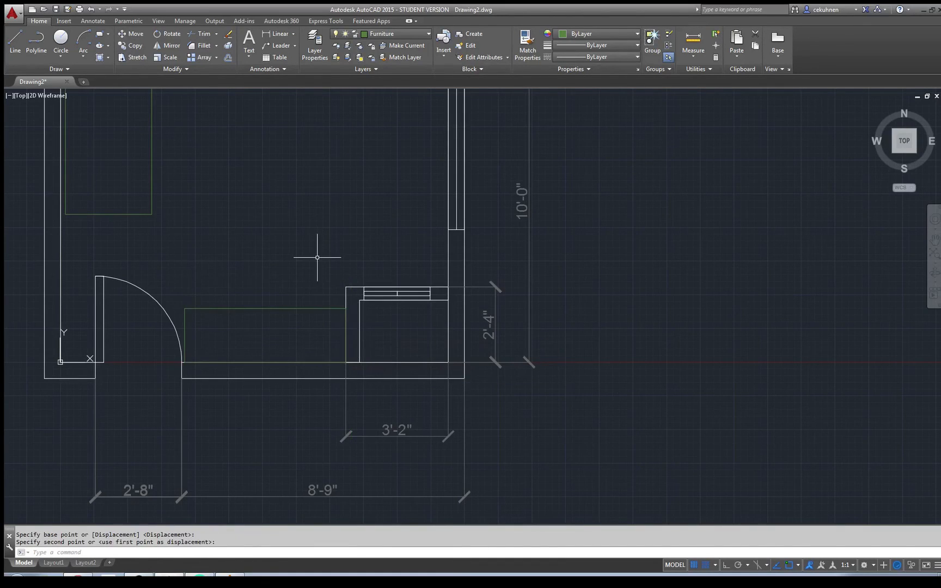
- Try to move the 32 by 63 inch rectangle from its left edge's midpoint to the room's left wall
scroll(253, 210, down, 5)
scroll(253, 210, up, 3)
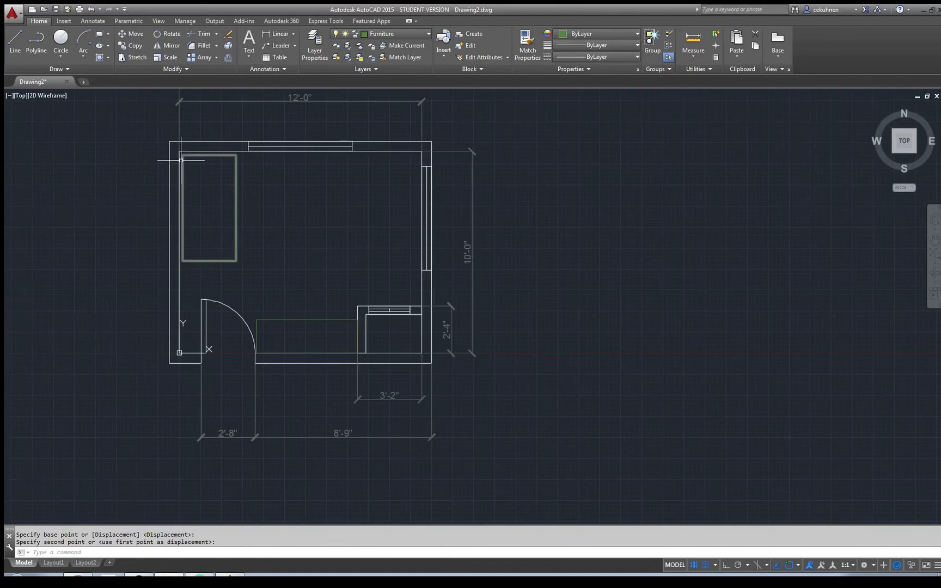
scroll(180, 160, up, 2)
click(131, 34)
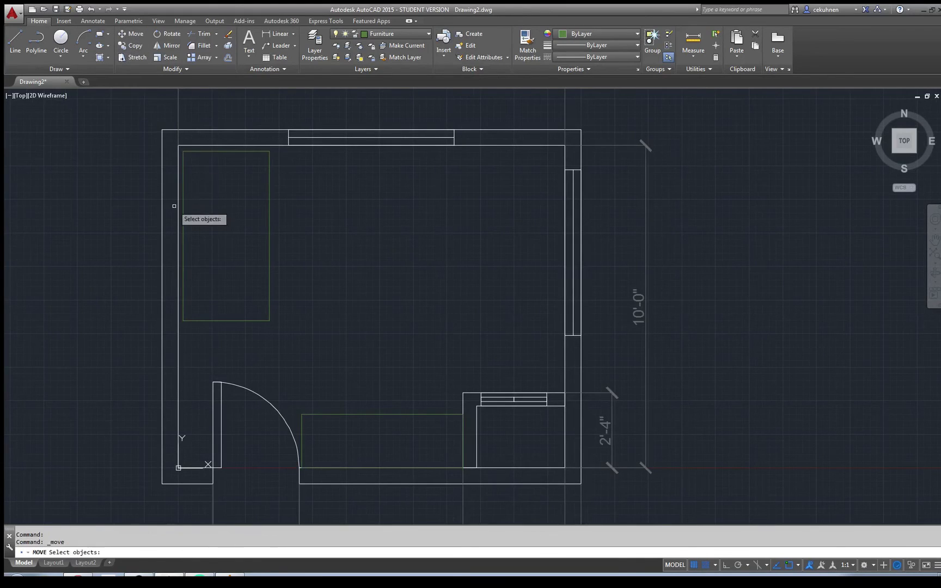
click(184, 206)
key(Return)
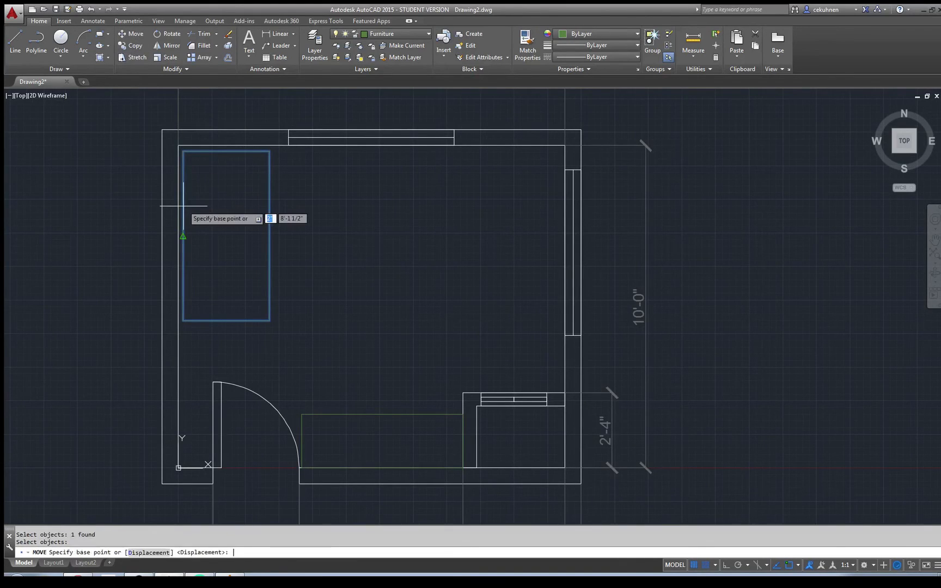
click(183, 236)
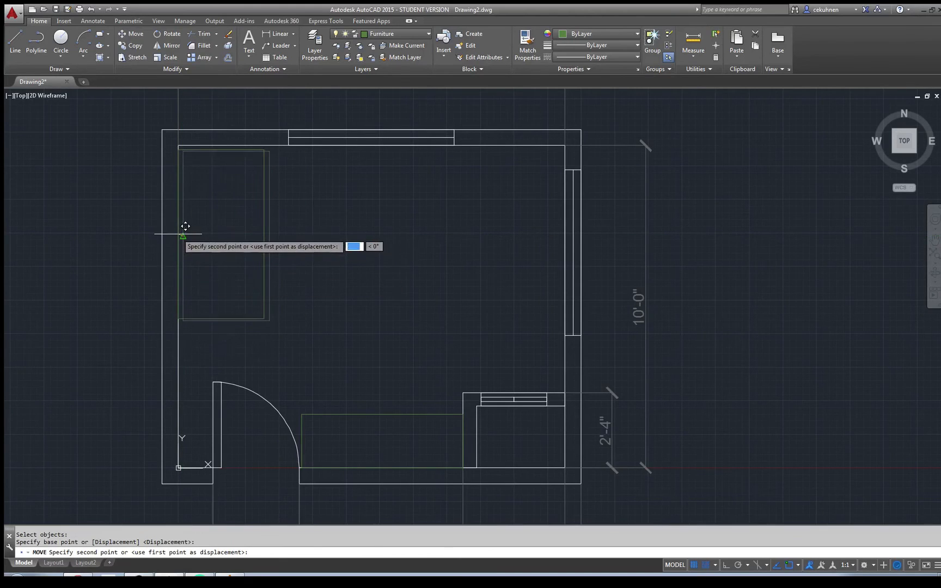
click(185, 230)
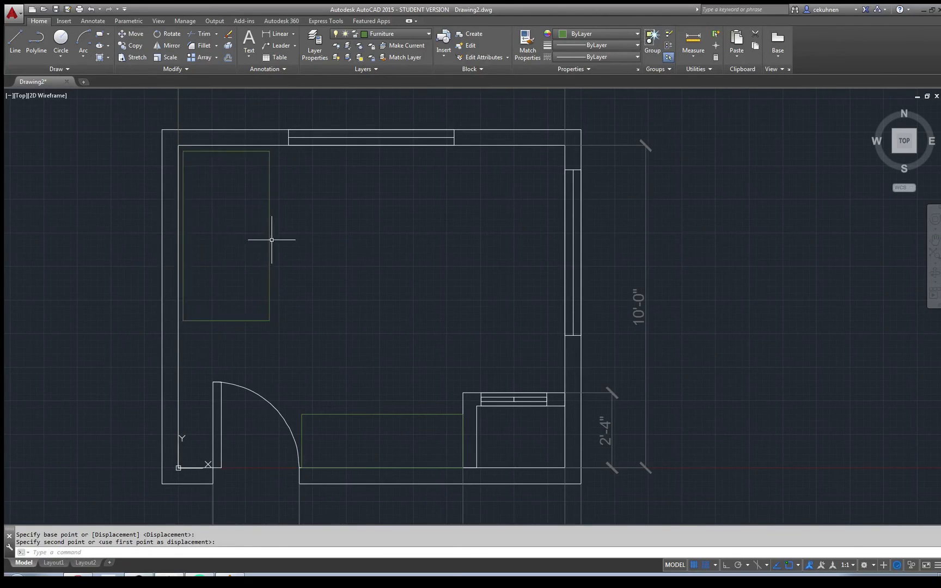
- Turn off the Endpoint and Midpoint object snaps and turn on only the Nearest snap
scroll(170, 196, up, 2)
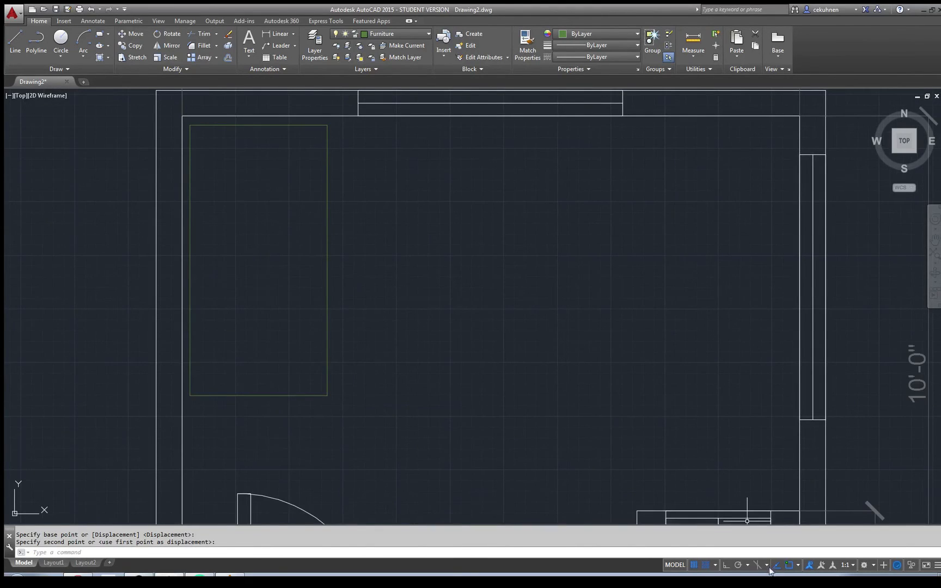
click(794, 566)
click(794, 566)
click(798, 566)
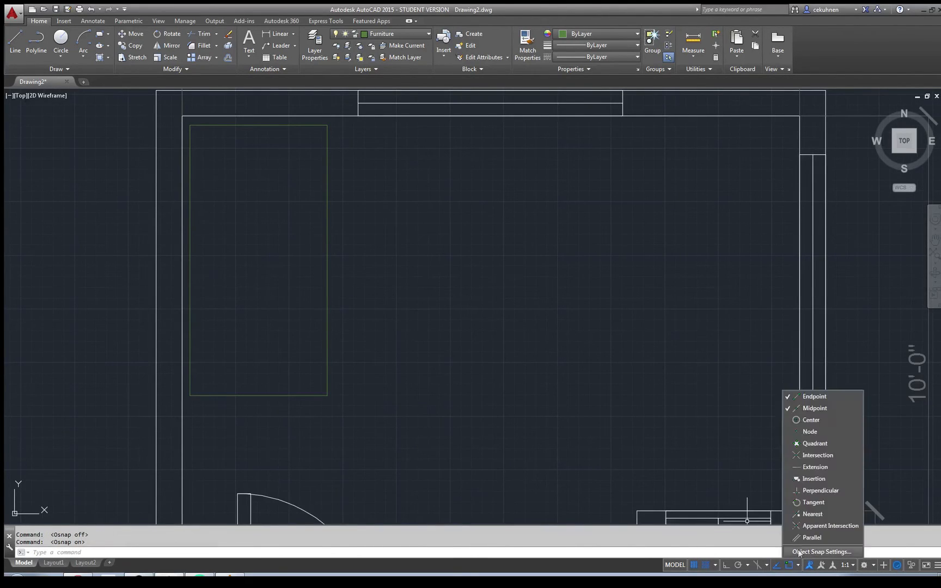
click(807, 397)
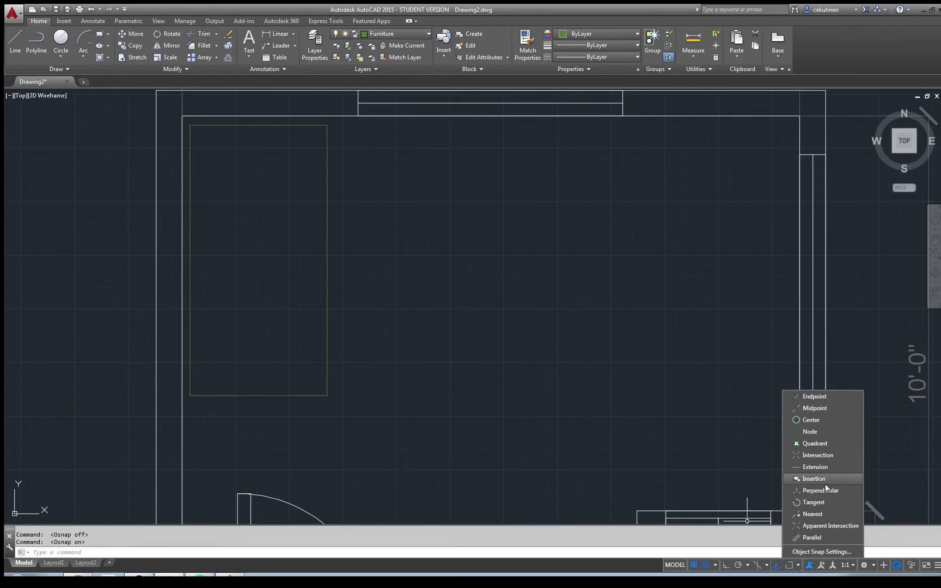
click(832, 511)
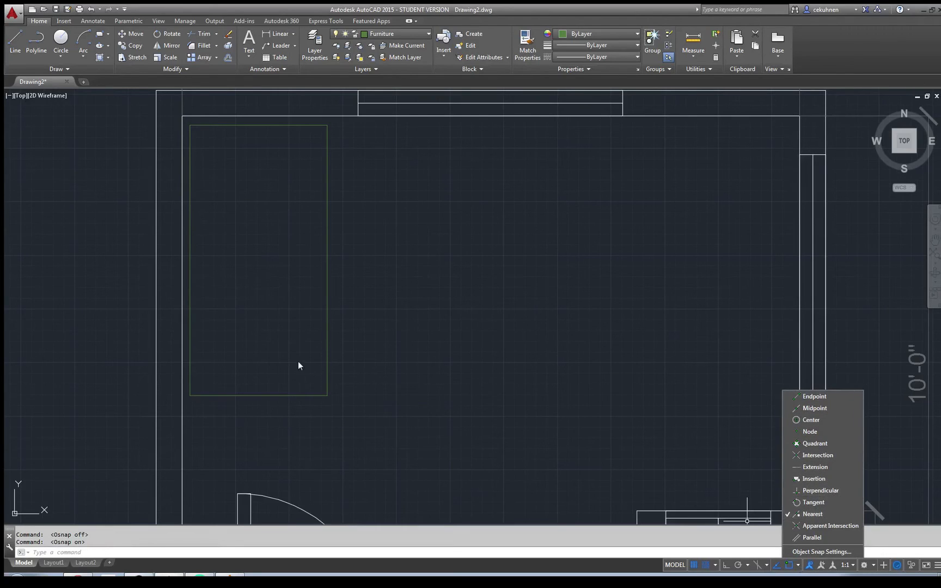
click(220, 401)
- Move the 32 by 63 inch rectangle so its left edge lies against the inner left wall, using the Nearest snap
text(move)
key(Return)
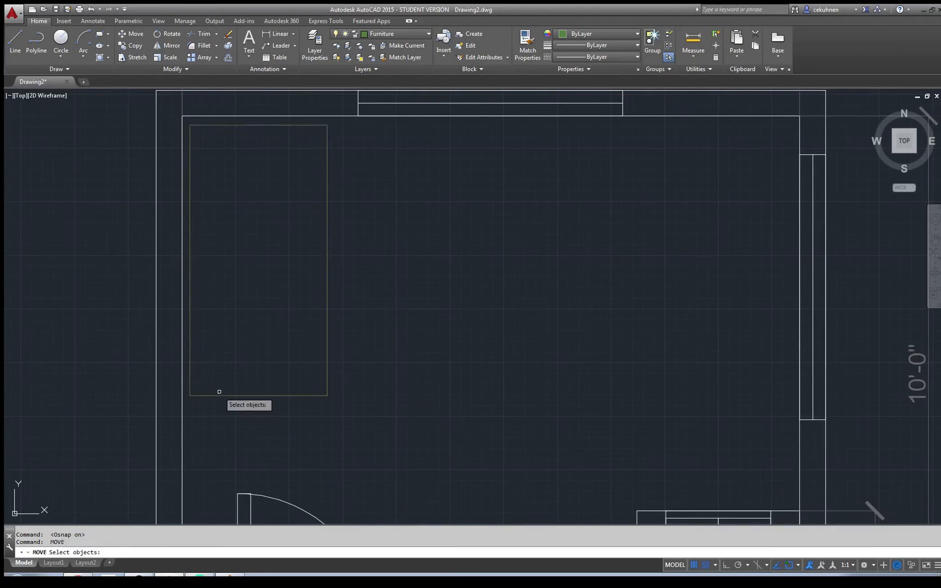
click(218, 395)
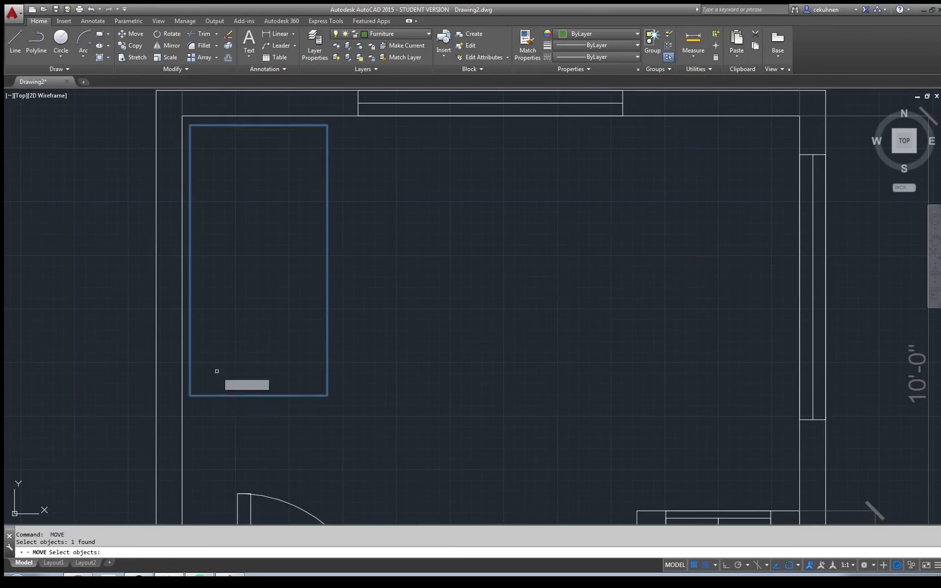
key(Return)
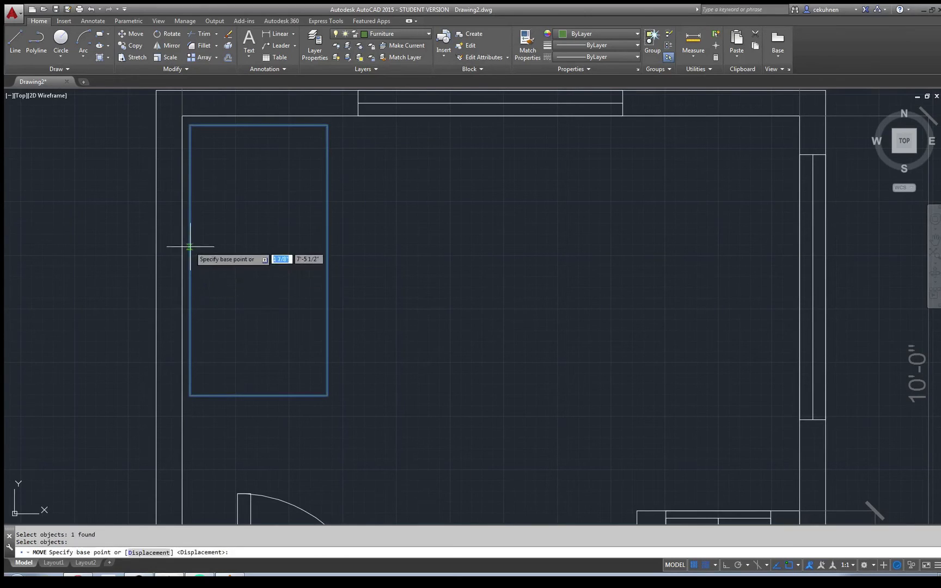
click(189, 247)
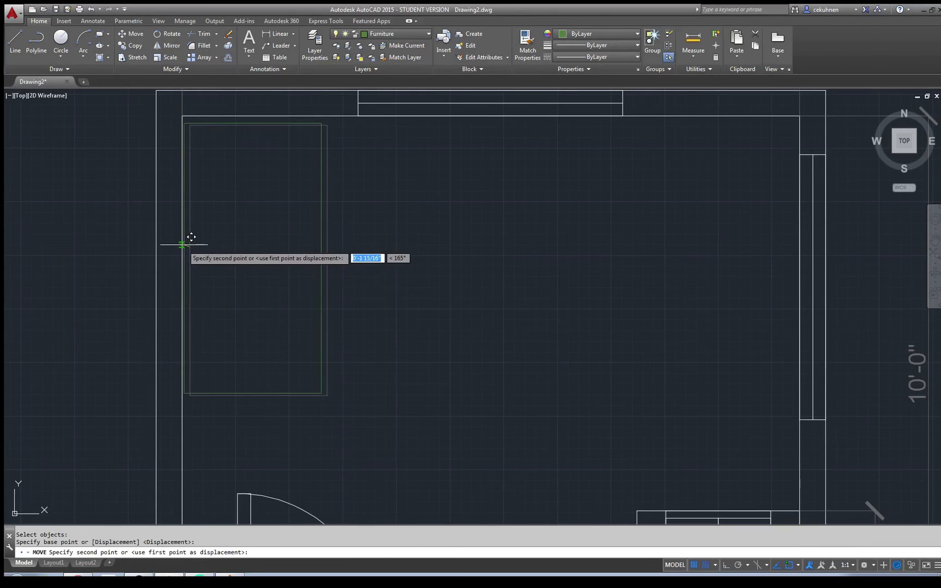
click(182, 245)
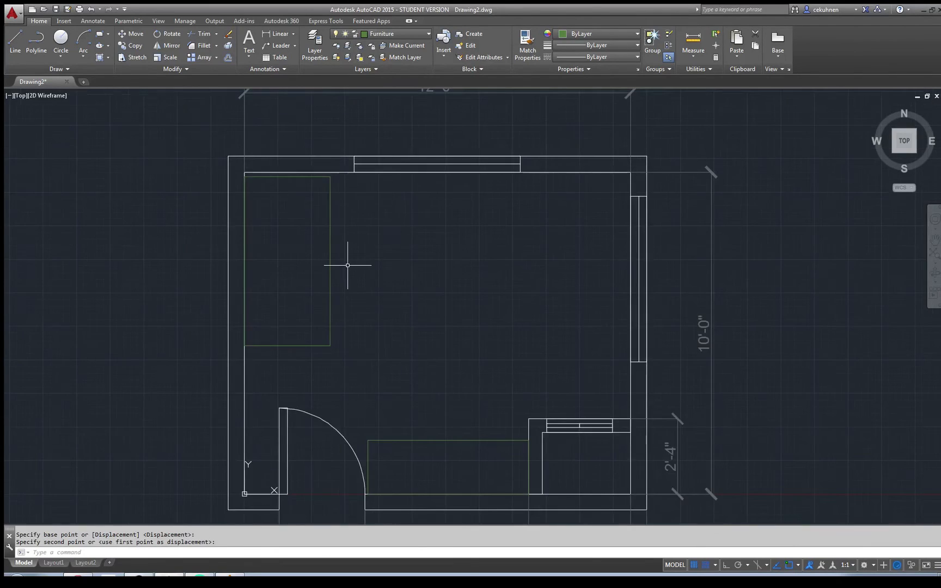
- Move the 32 by 63 inch rectangle up so its top edge lies against the room's inner top wall
scroll(347, 266, down, 2)
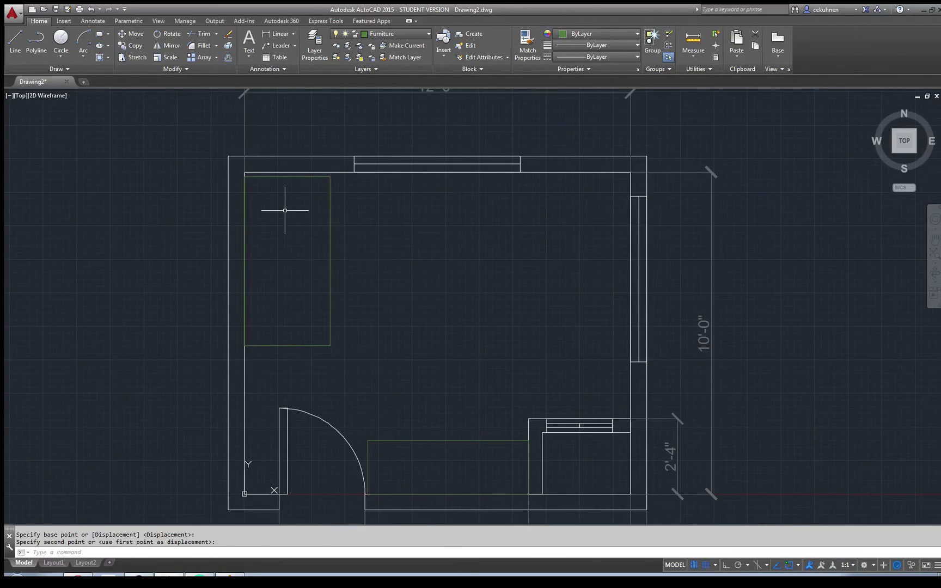
text(m)
key(Return)
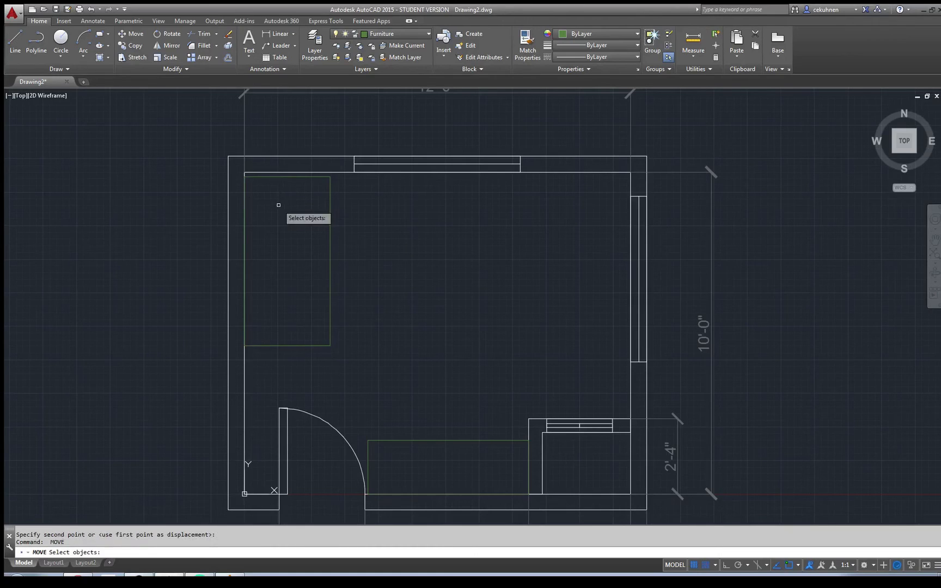
scroll(278, 179, up, 2)
click(278, 174)
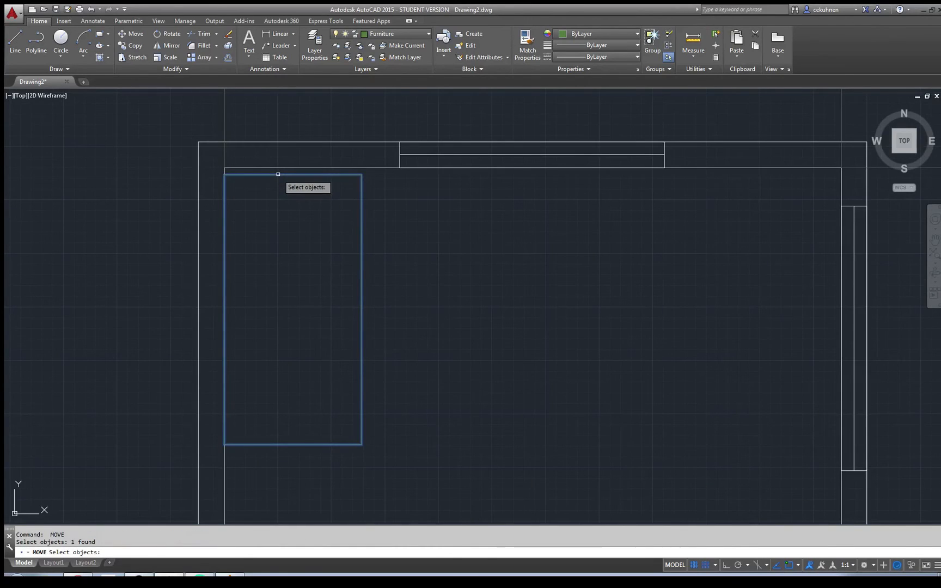
key(Return)
click(278, 174)
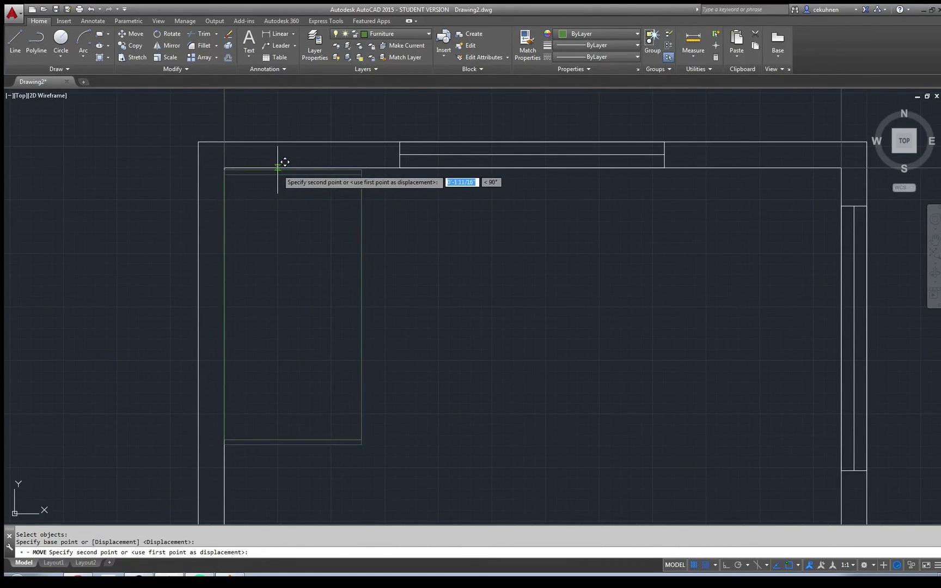
click(285, 171)
scroll(471, 255, down, 4)
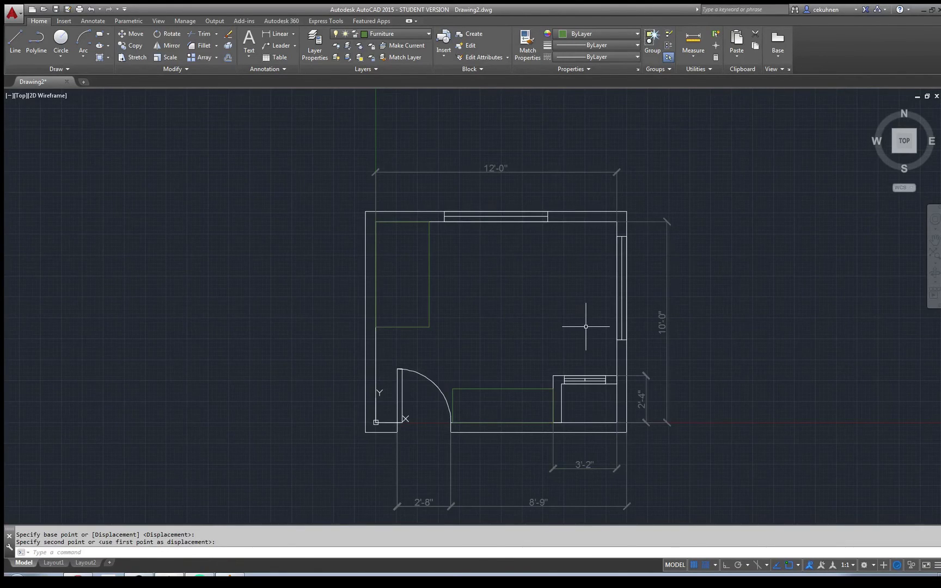
scroll(586, 327, down, 2)
scroll(727, 340, up, 2)
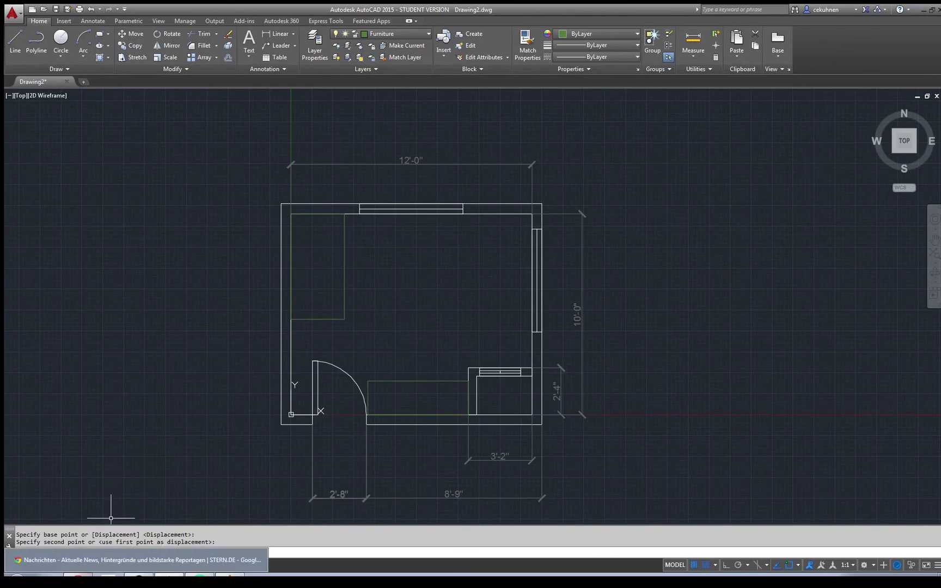
- Switch to Chrome, close the stern.de page and highlight the chair dimensions on Target's Room Essentials Office Chair page
click(83, 561)
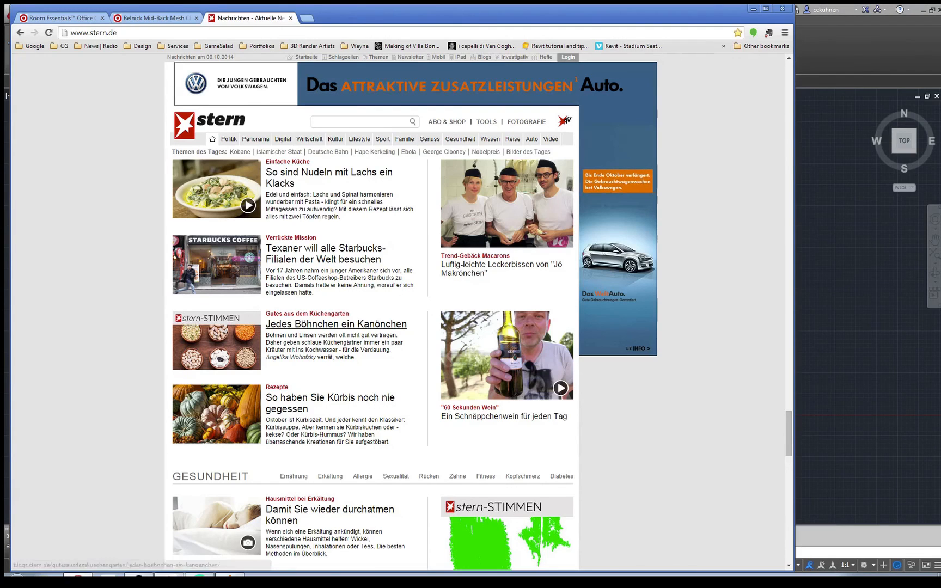
click(290, 18)
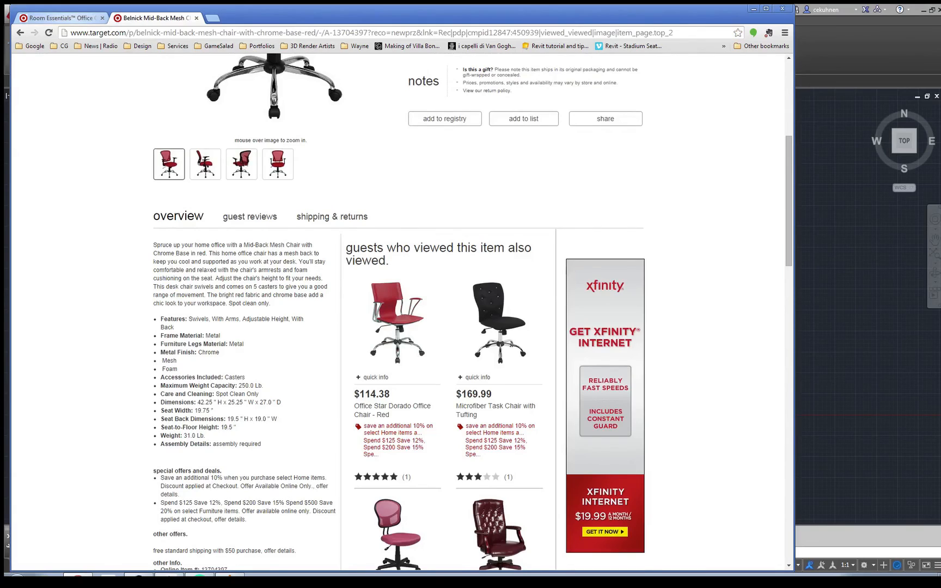
click(60, 18)
scroll(314, 242, up, 2)
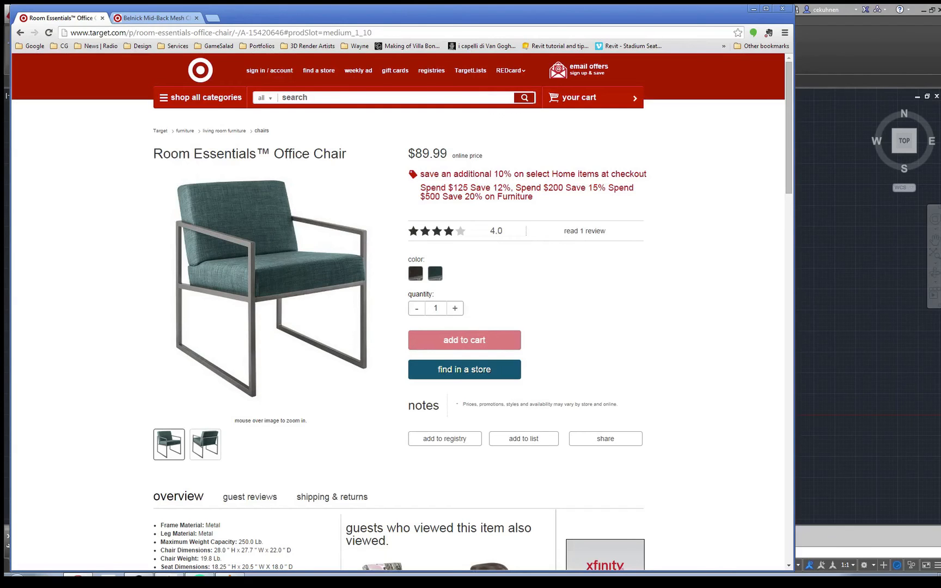
scroll(397, 305, down, 5)
scroll(398, 305, up, 5)
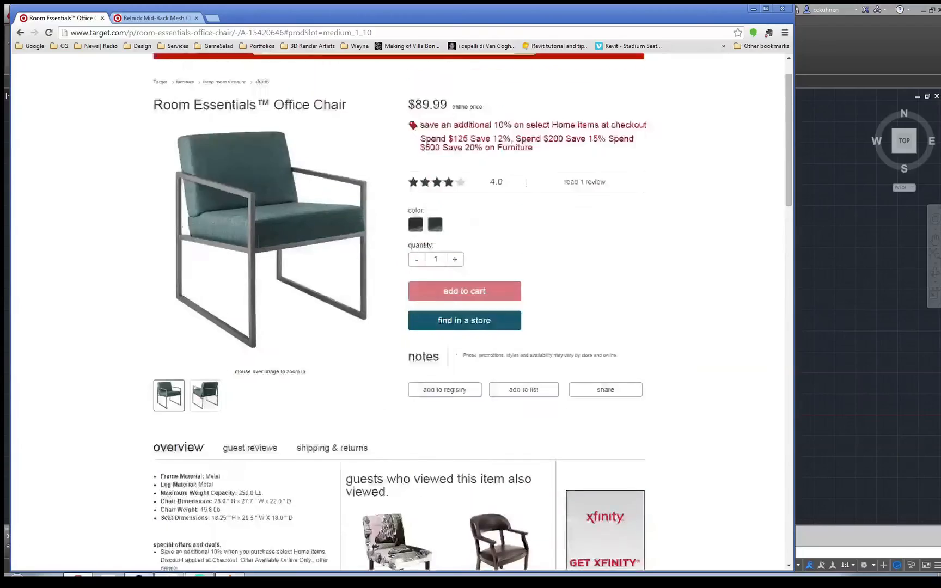
scroll(398, 311, down, 3)
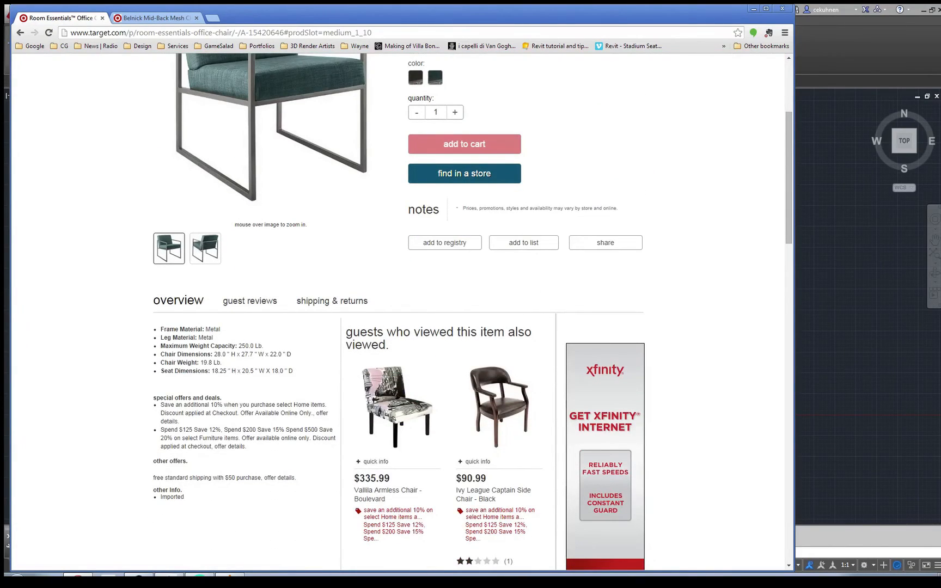
scroll(398, 310, up, 2)
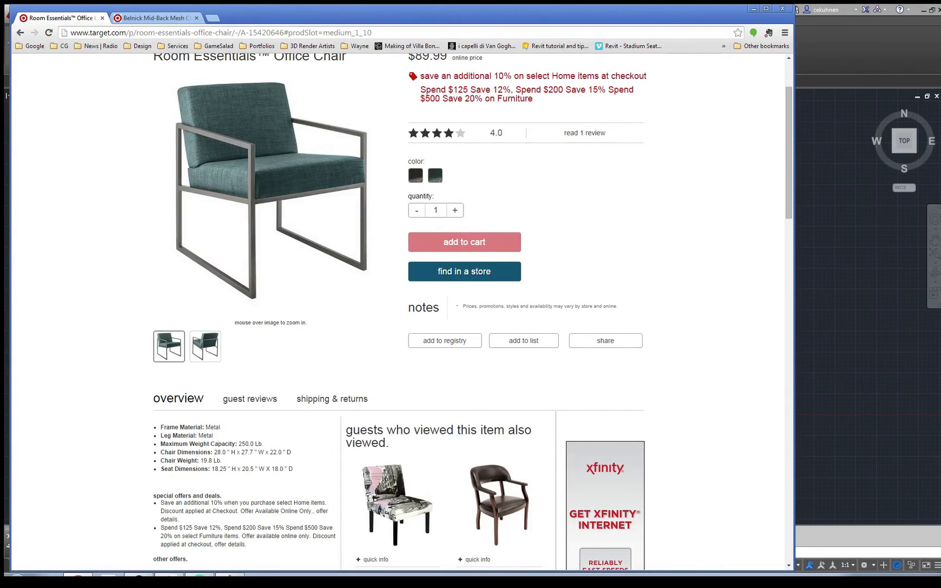
drag(292, 453, 213, 453)
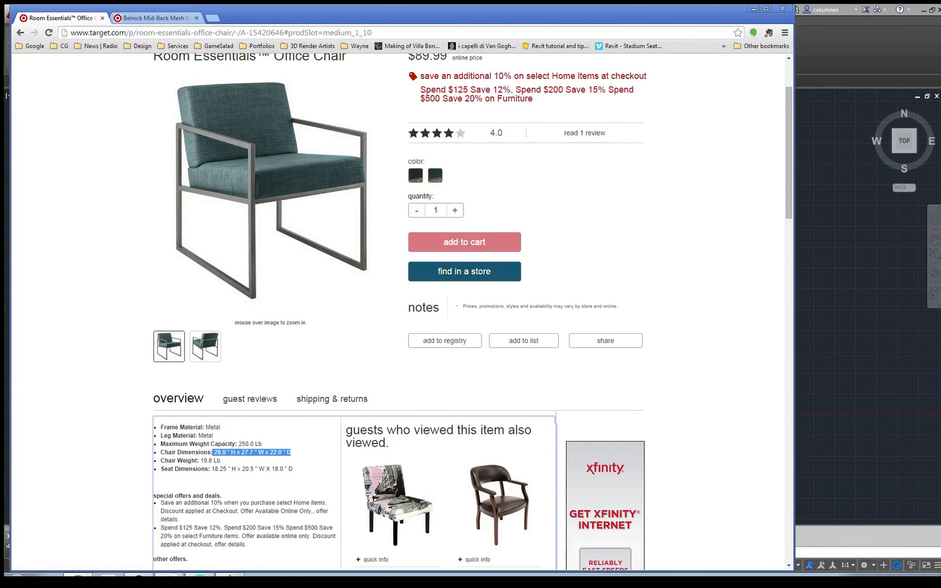
- Switch back to AutoCAD and draw a rectangle 27.7 inches wide and 22 inches high in the room's open upper middle area
click(838, 305)
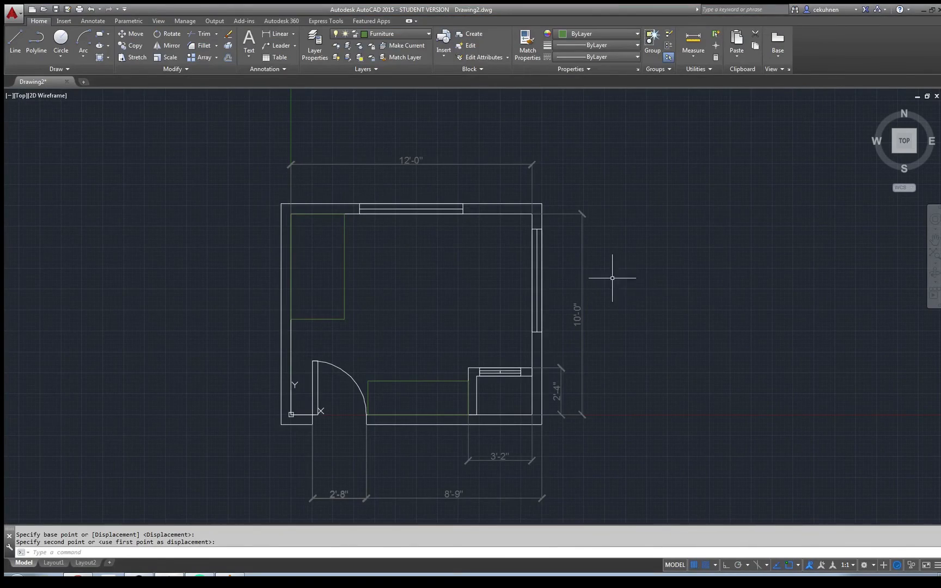
click(99, 34)
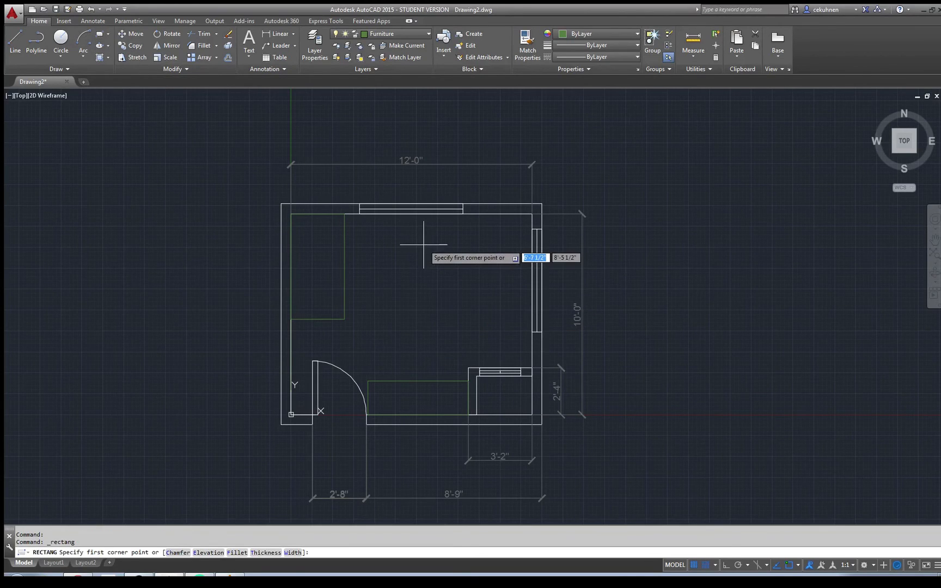
click(78, 575)
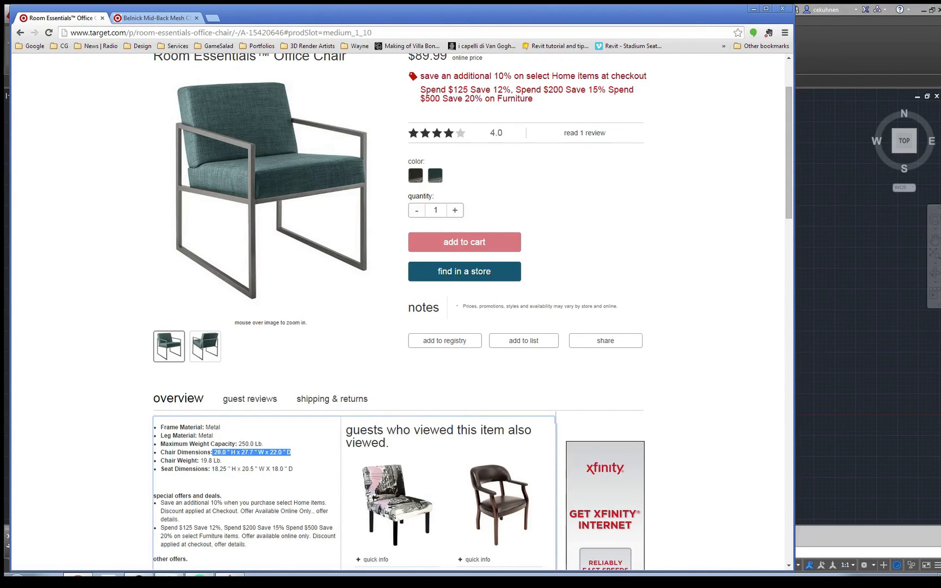
click(820, 311)
click(427, 283)
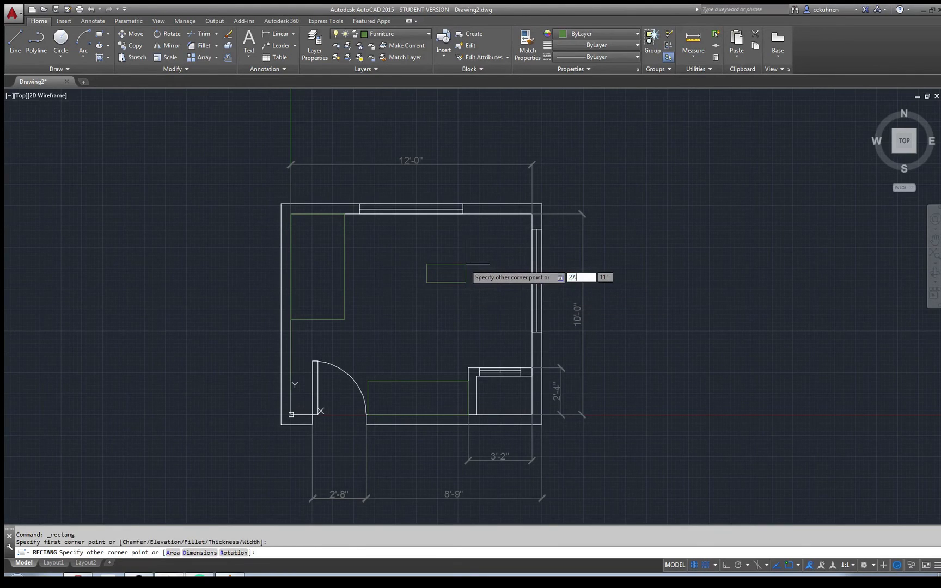
text(27.7")
key(Tab)
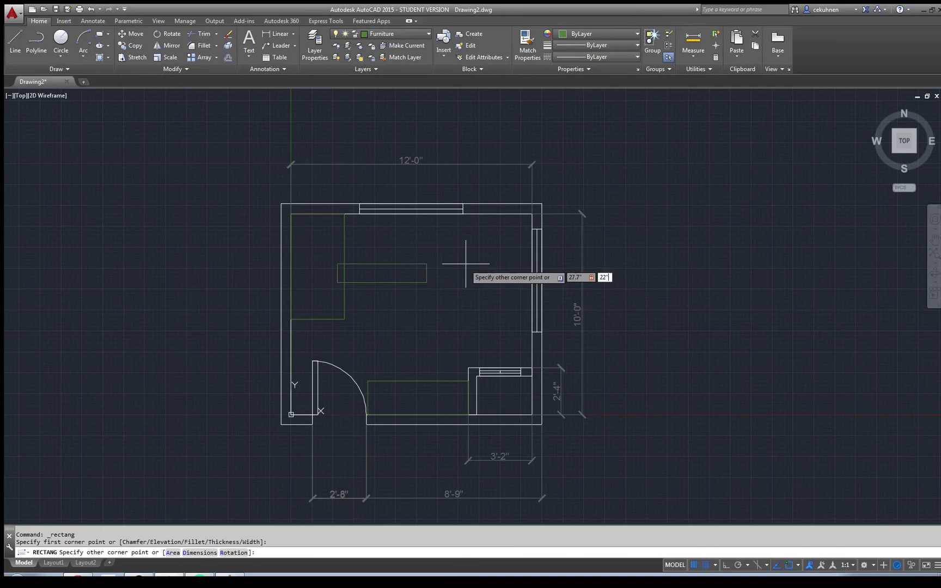
key(Return)
scroll(505, 263, up, 2)
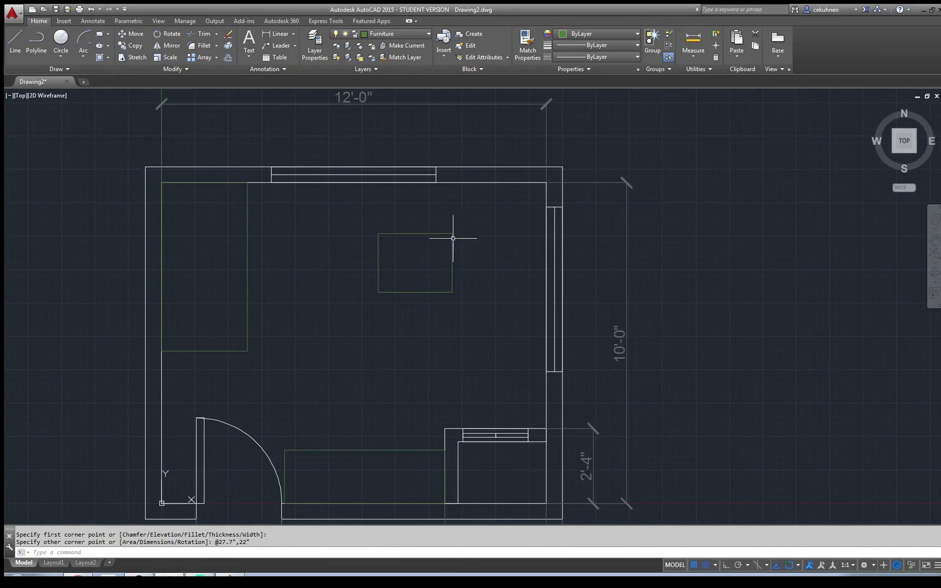
- Switch to Chrome and look through the related and top selling items on Target's Room Essentials Office Chair page
click(78, 575)
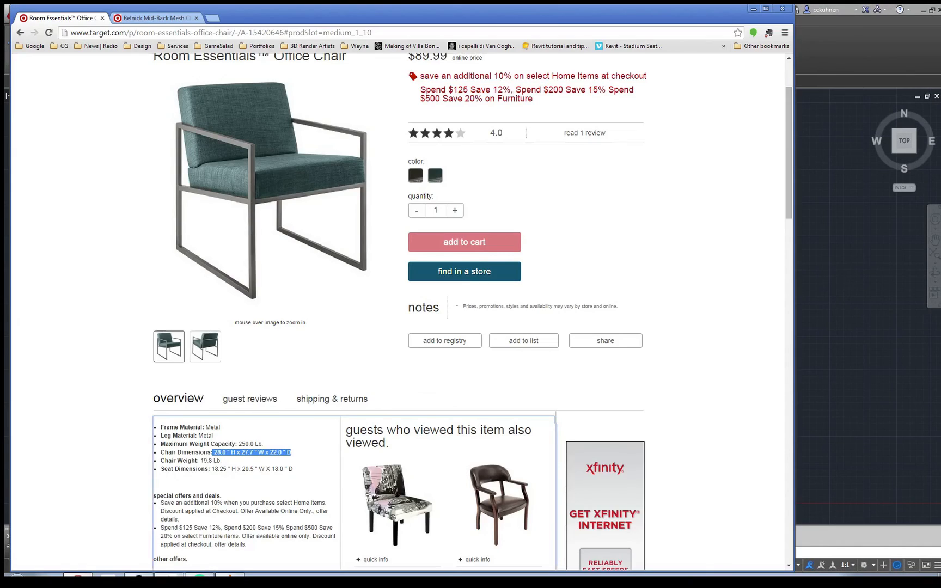
scroll(398, 327, down, 5)
scroll(398, 327, down, 12)
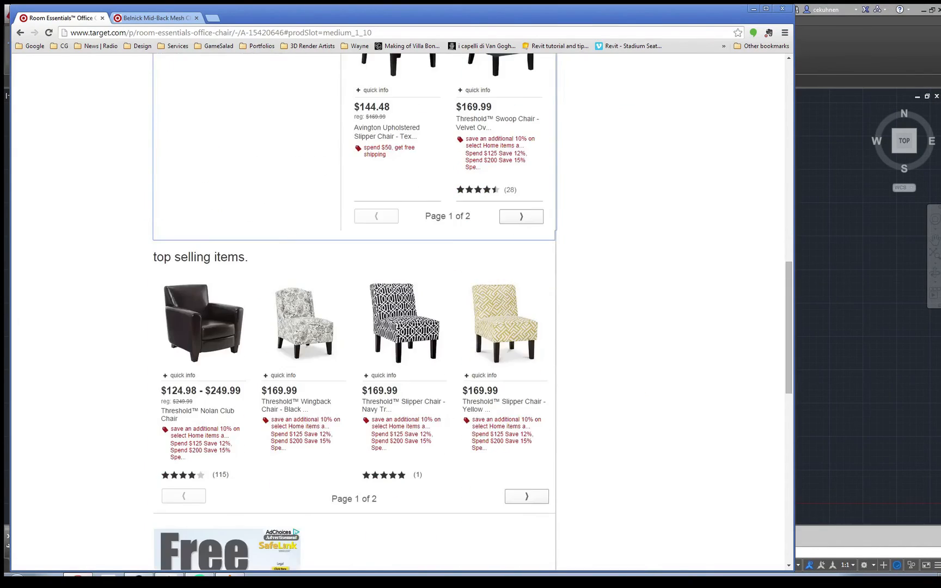
scroll(397, 327, up, 7)
scroll(398, 327, up, 10)
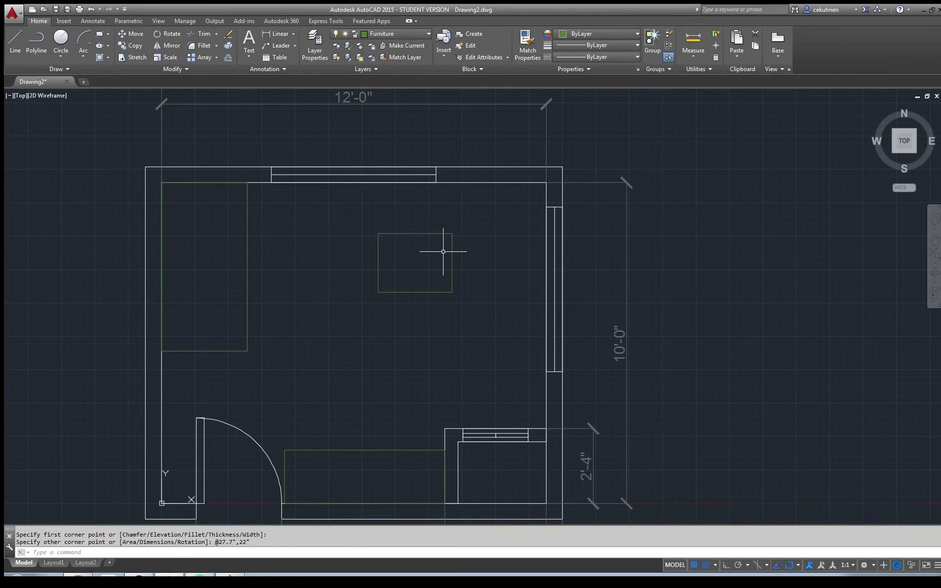
click(451, 254)
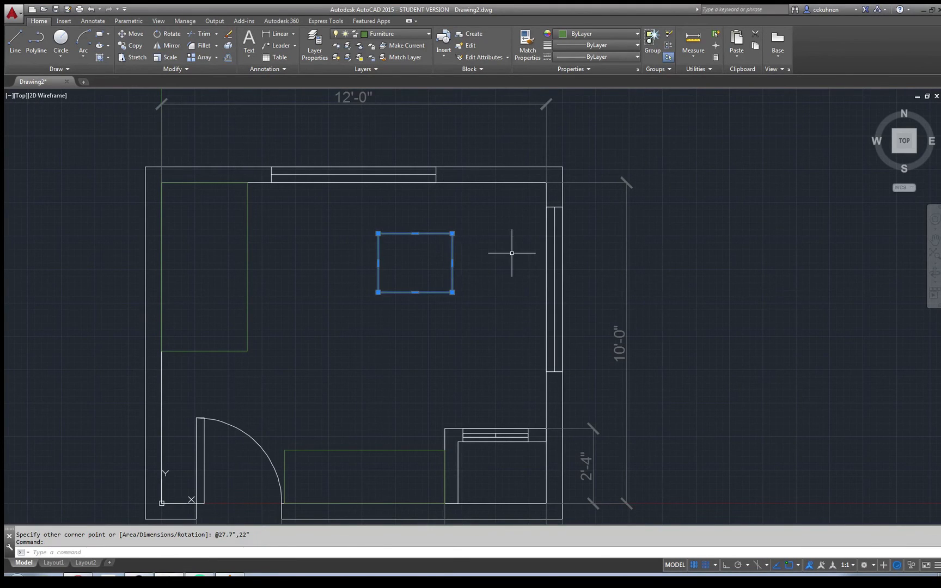
key(ctrl+c)
key(ctrl+v)
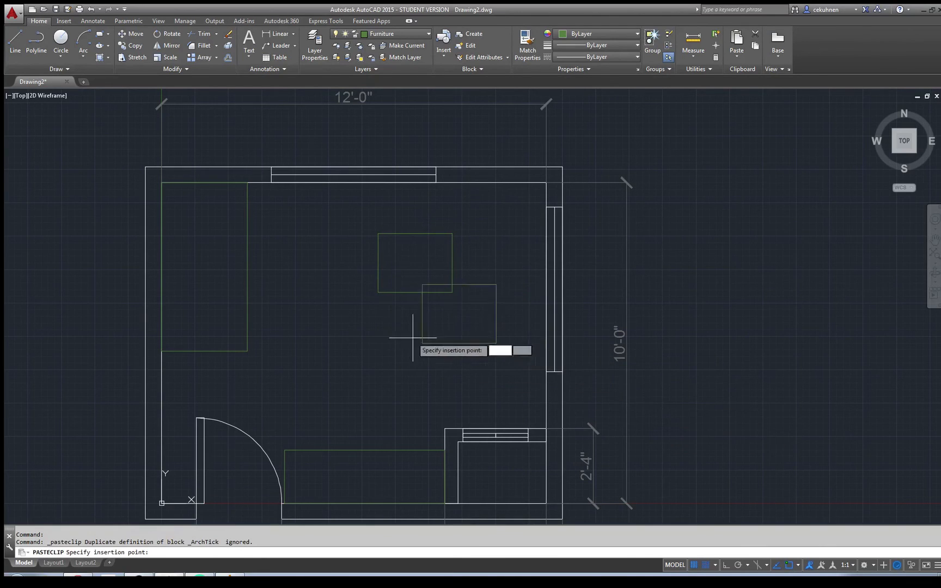
key(Escape)
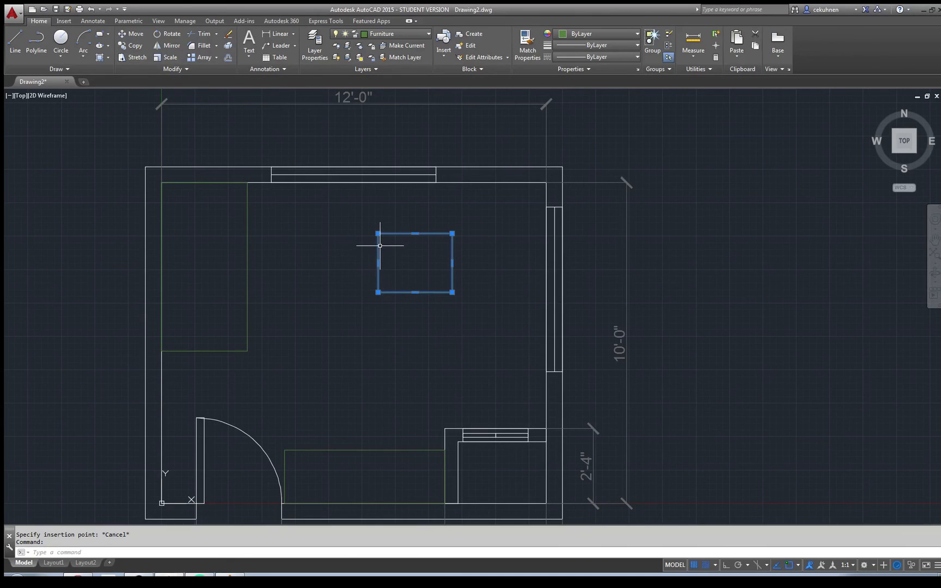
key(ctrl+z)
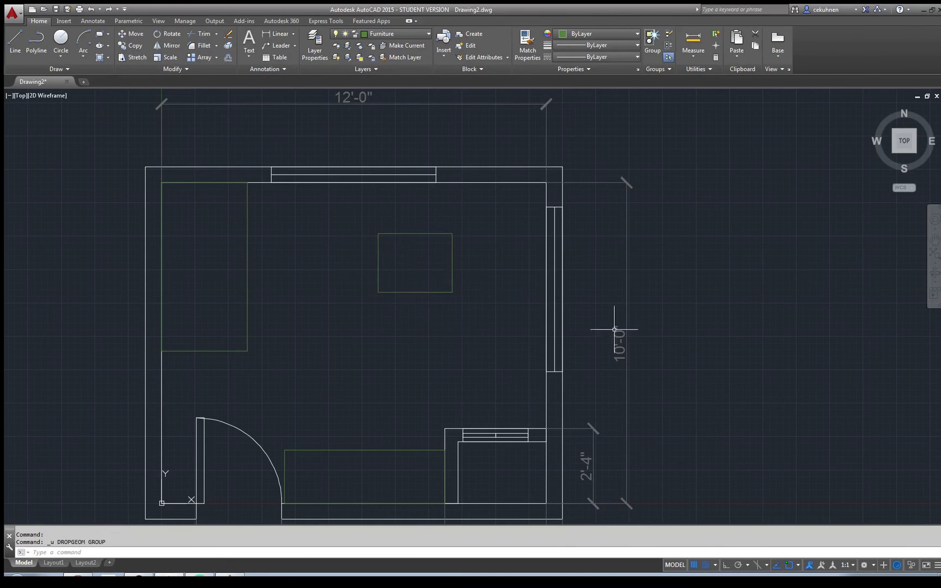
- Turn on Ortho and paste a copy of the 27.7 by 22 inch chair rectangle just below the original, leaving a small gap
click(799, 565)
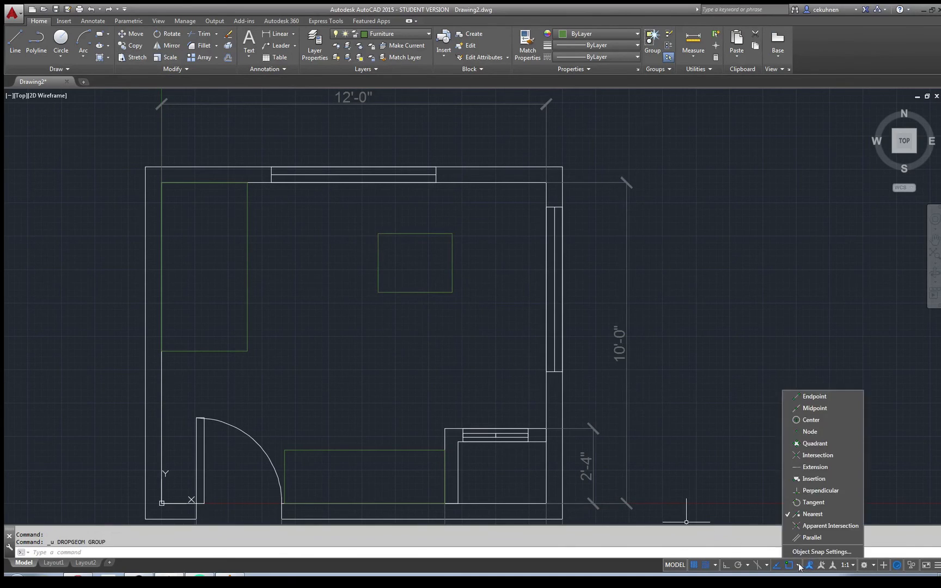
click(726, 567)
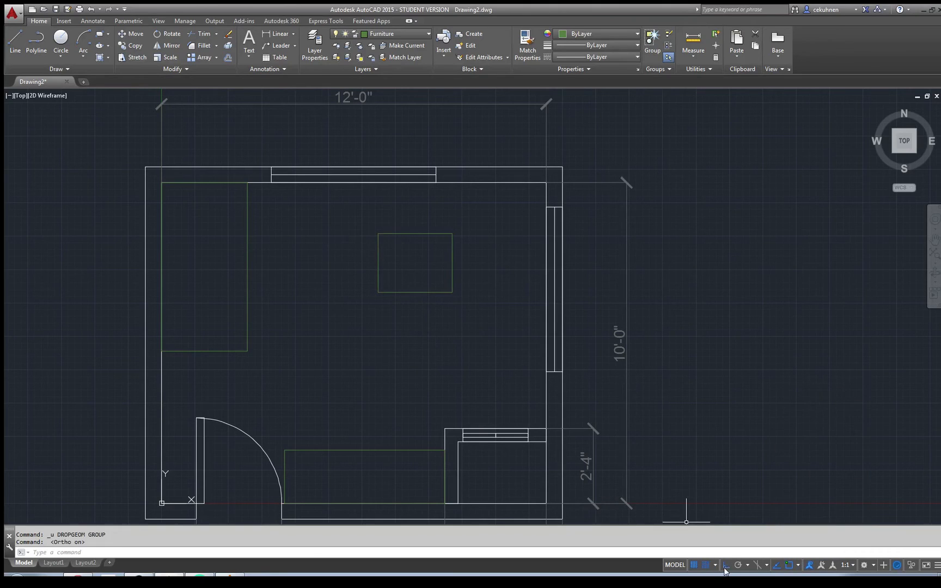
click(403, 294)
click(399, 297)
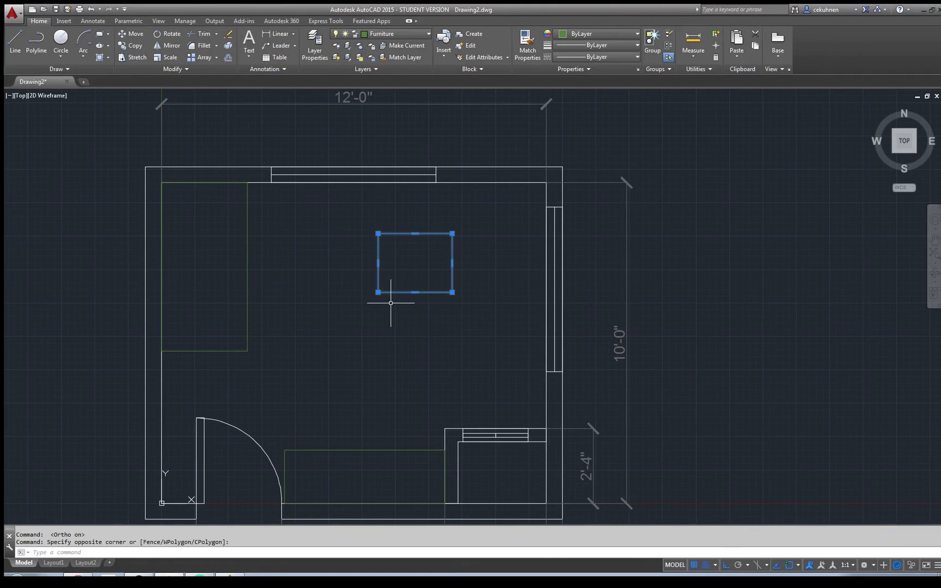
key(ctrl+c)
key(ctrl+v)
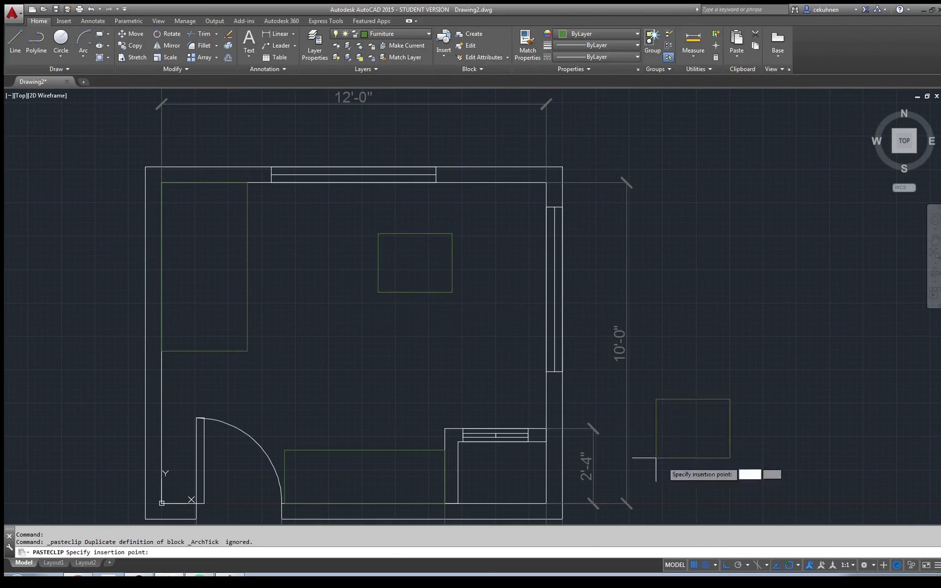
click(798, 565)
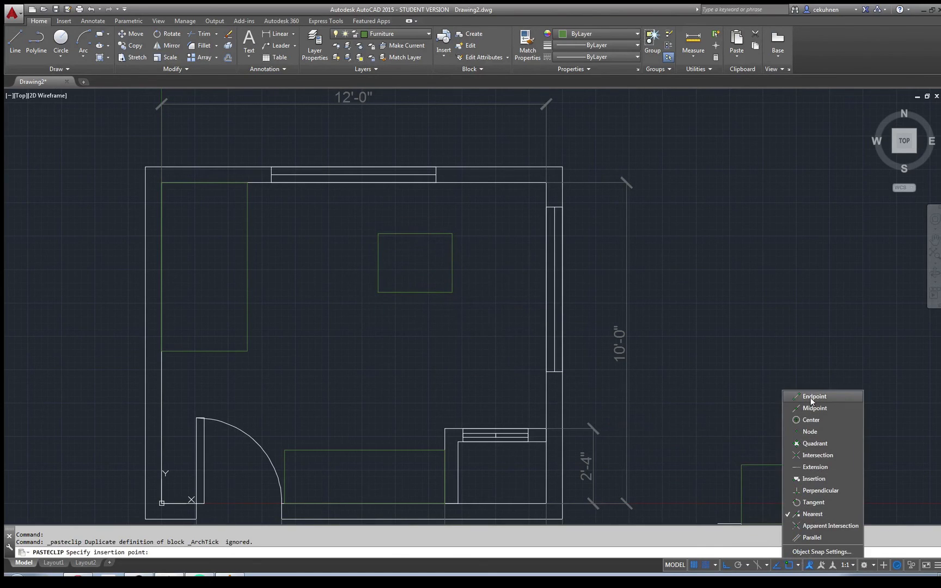
click(403, 305)
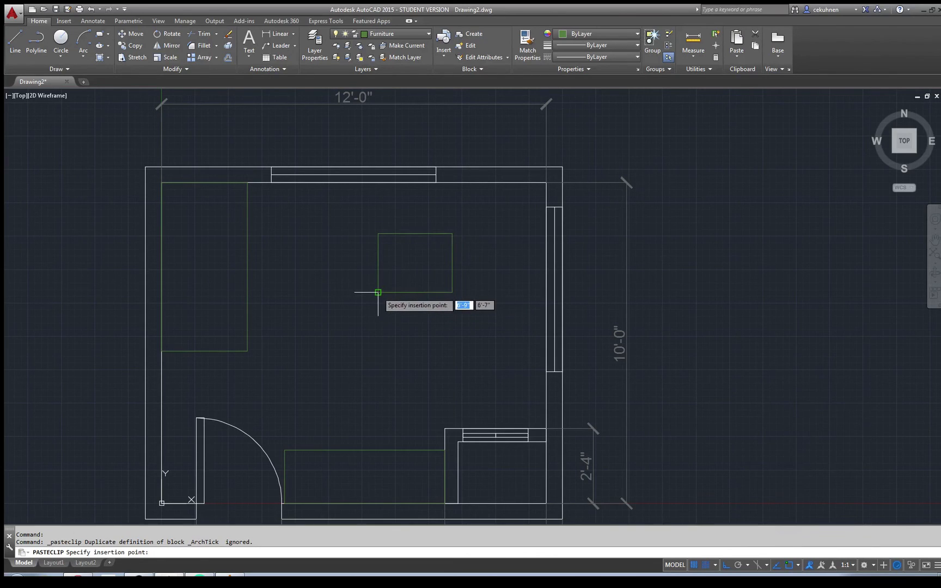
click(378, 361)
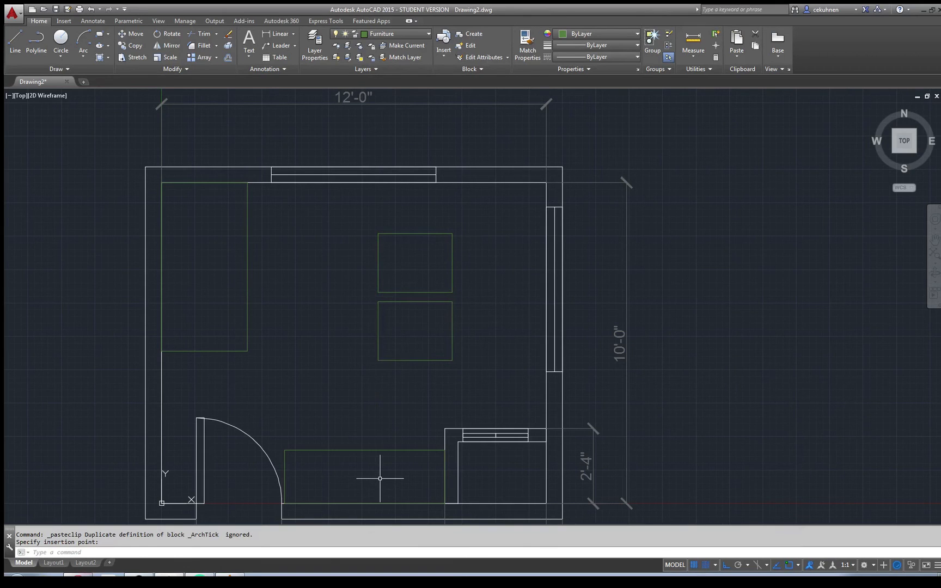
- Check the chair photo in Chrome, return to AutoCAD and draw a narrow full-width backrest rectangle along the upper chair rectangle's top edge
click(78, 575)
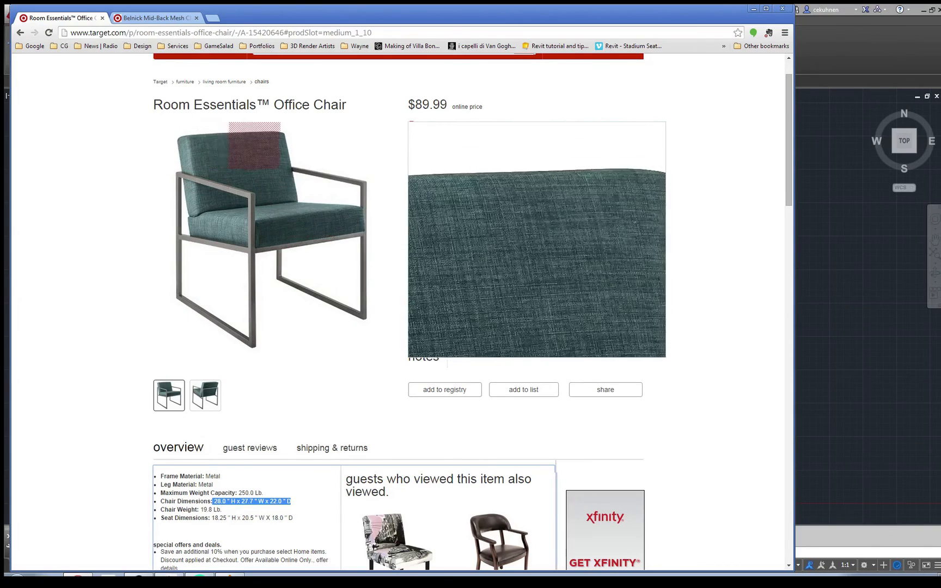
key(alt+Tab)
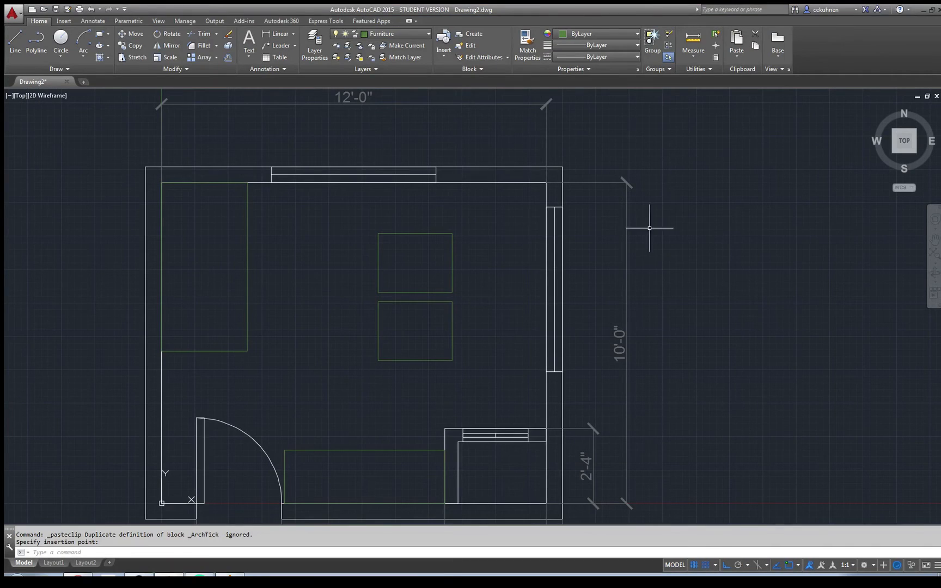
click(99, 34)
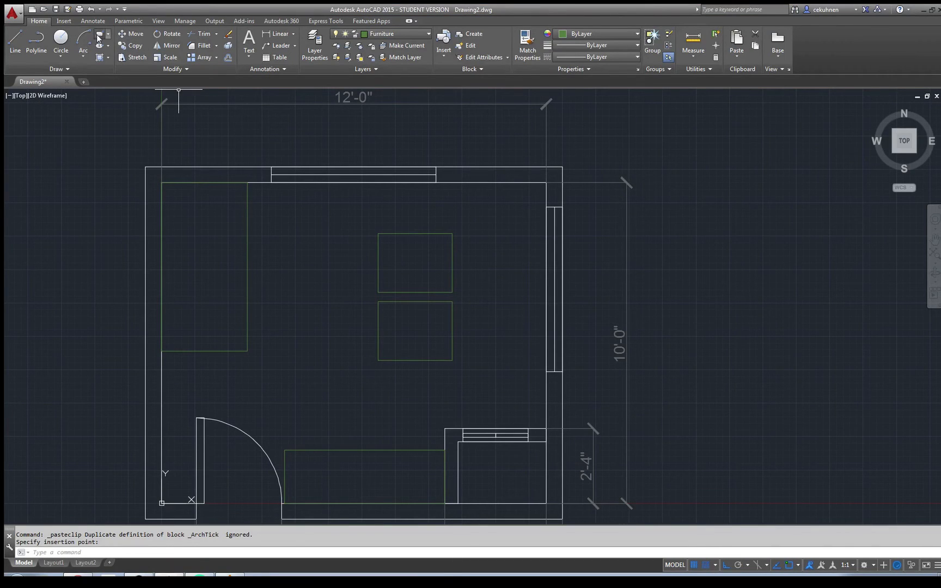
click(378, 234)
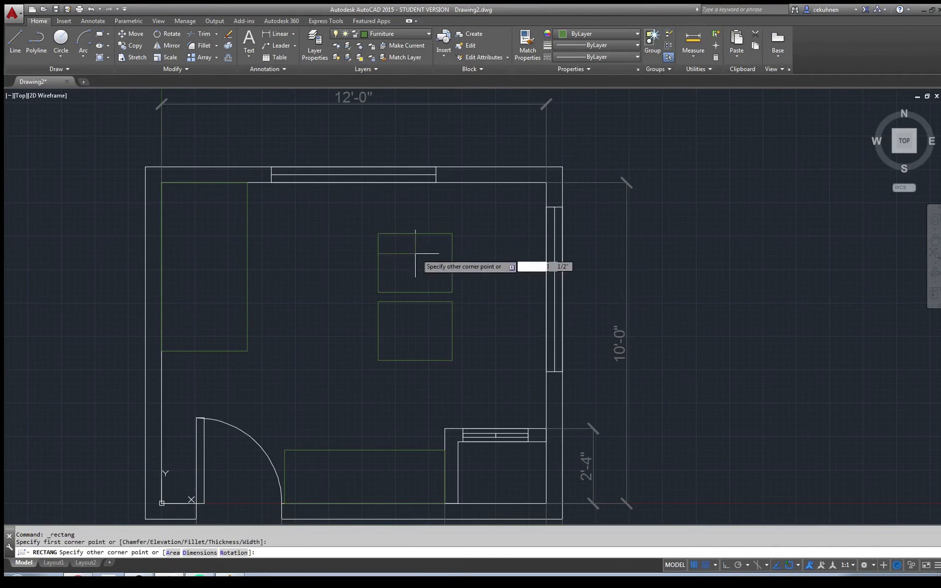
click(452, 254)
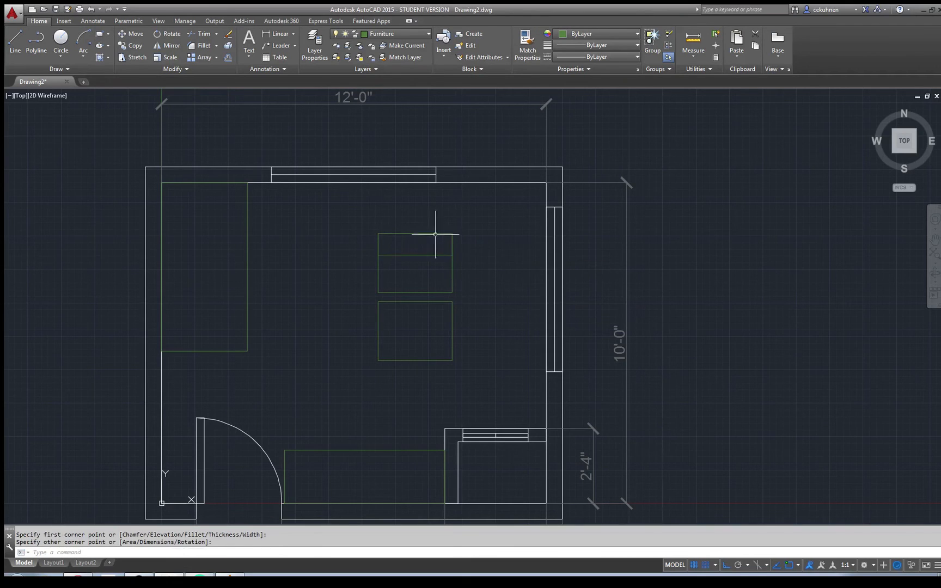
- Group the backrest, the chair rectangle and the copied rectangle below it
mouse_move(362, 218)
mouse_down()
mouse_move(452, 385)
mouse_move(472, 235)
mouse_move(447, 258)
mouse_up()
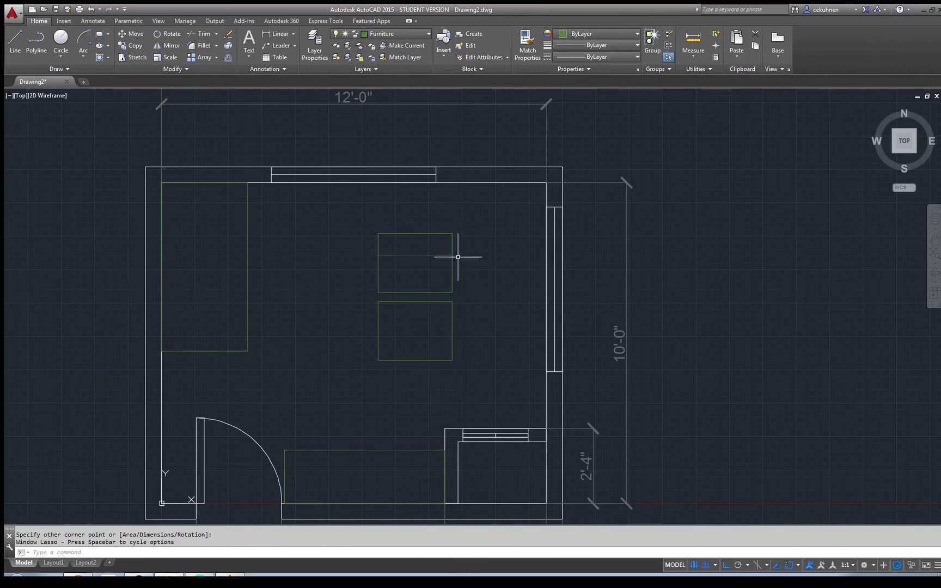
click(450, 232)
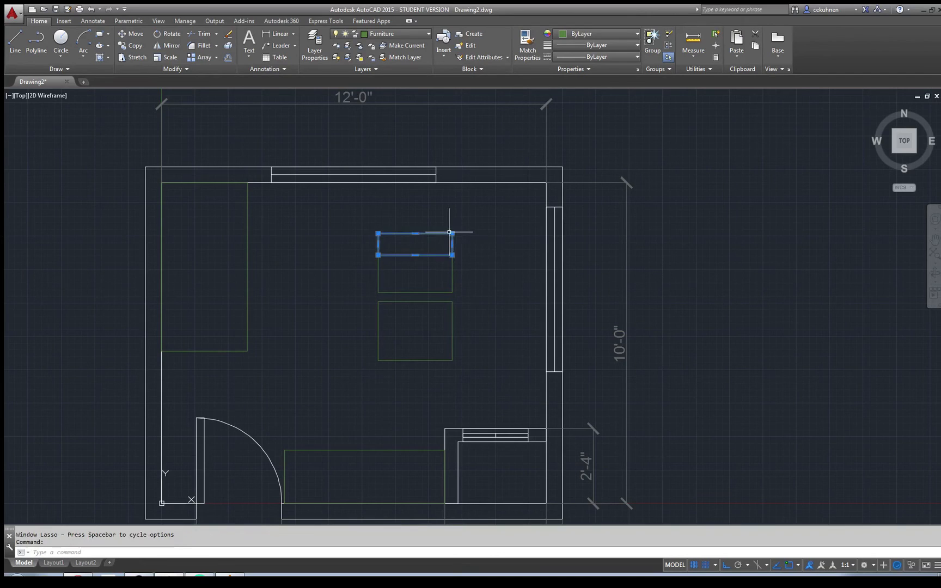
click(452, 269)
click(452, 310)
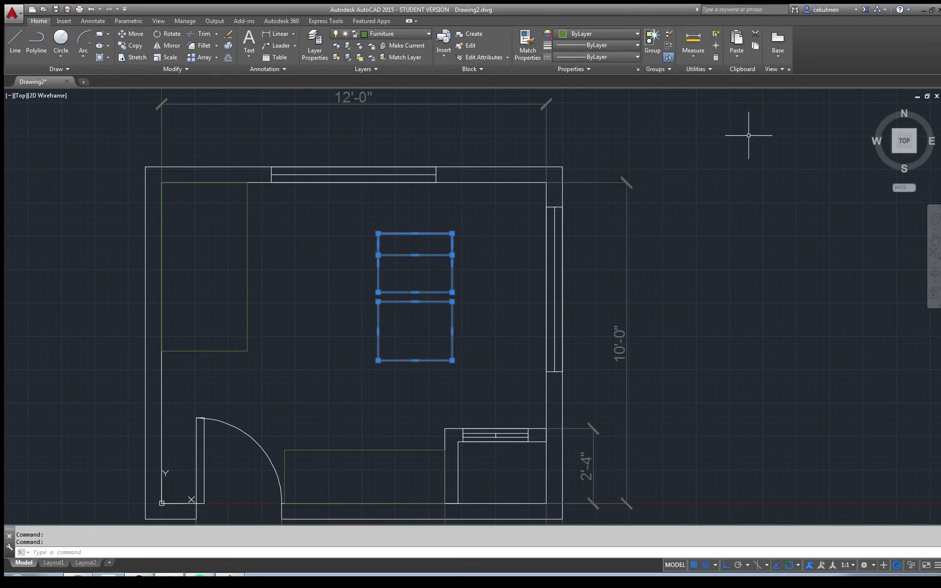
click(653, 41)
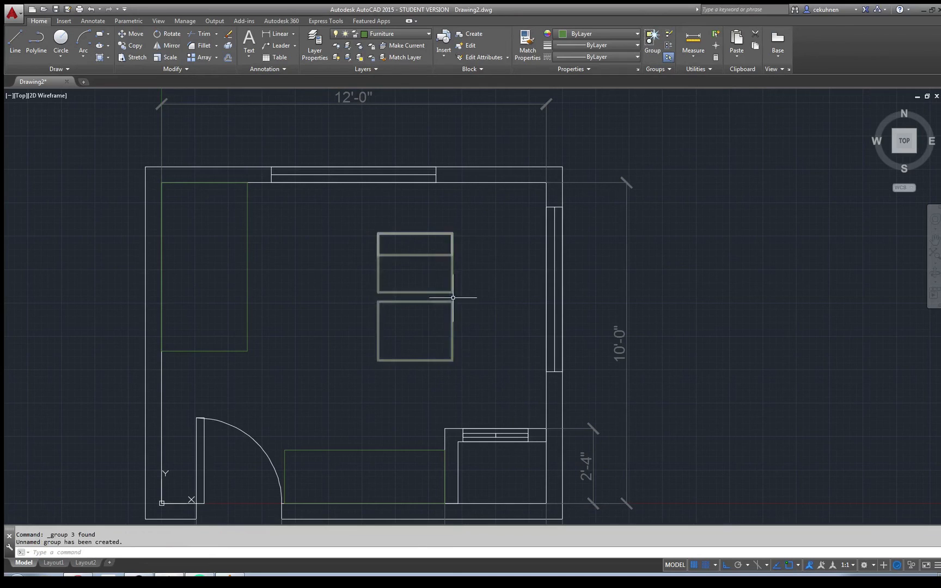
- Move the chair group toward the right wall and rotate it clockwise to a diagonal with Ortho off, based at its backrest line
click(440, 235)
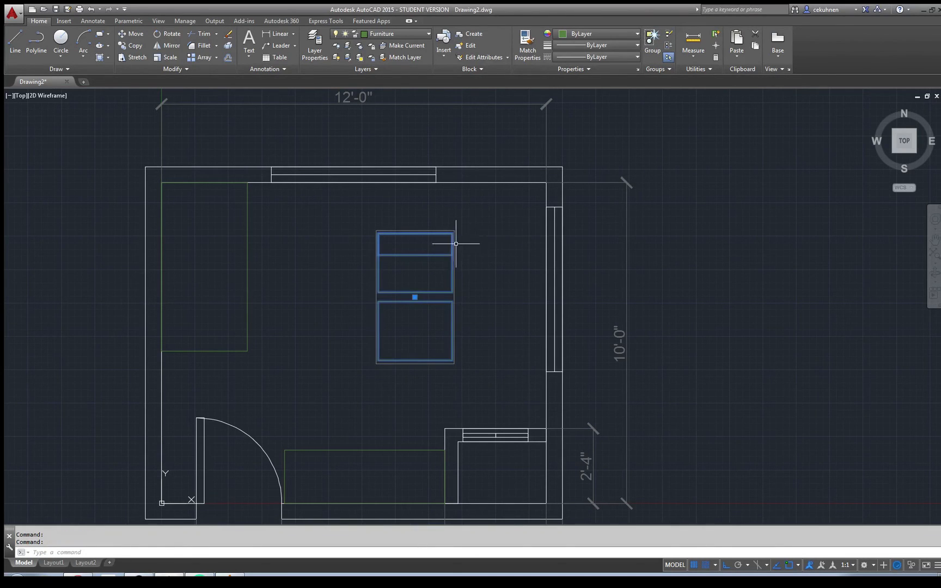
drag(454, 244, 515, 227)
click(170, 34)
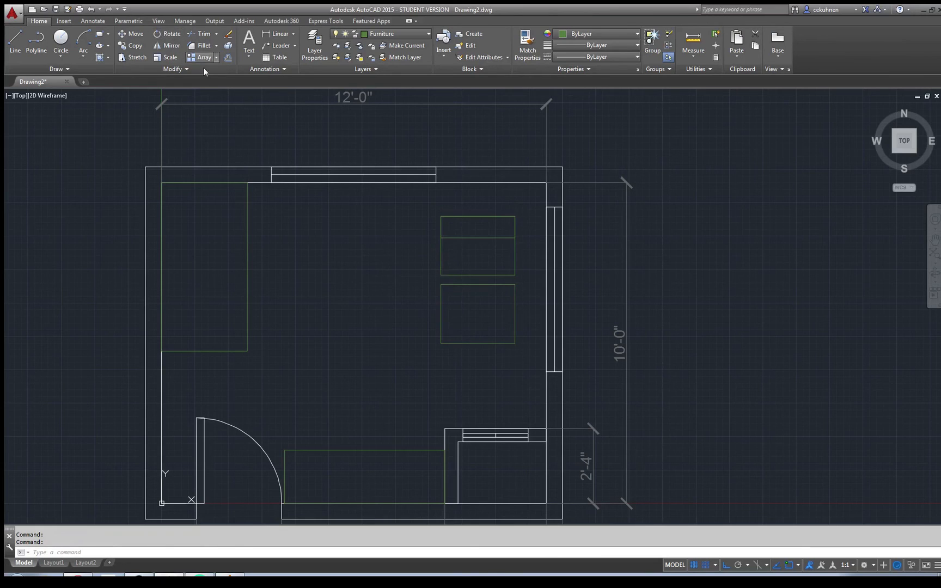
click(479, 246)
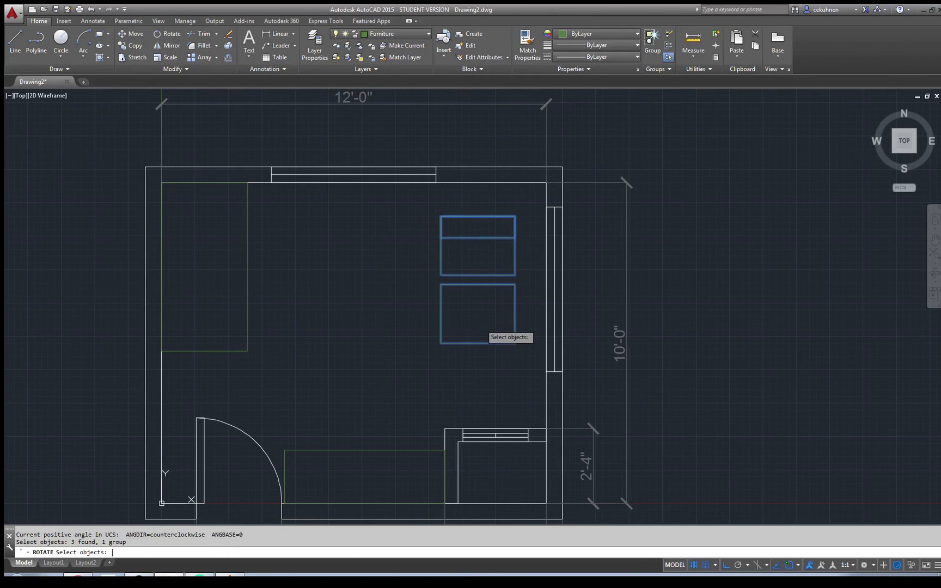
key(Return)
click(476, 237)
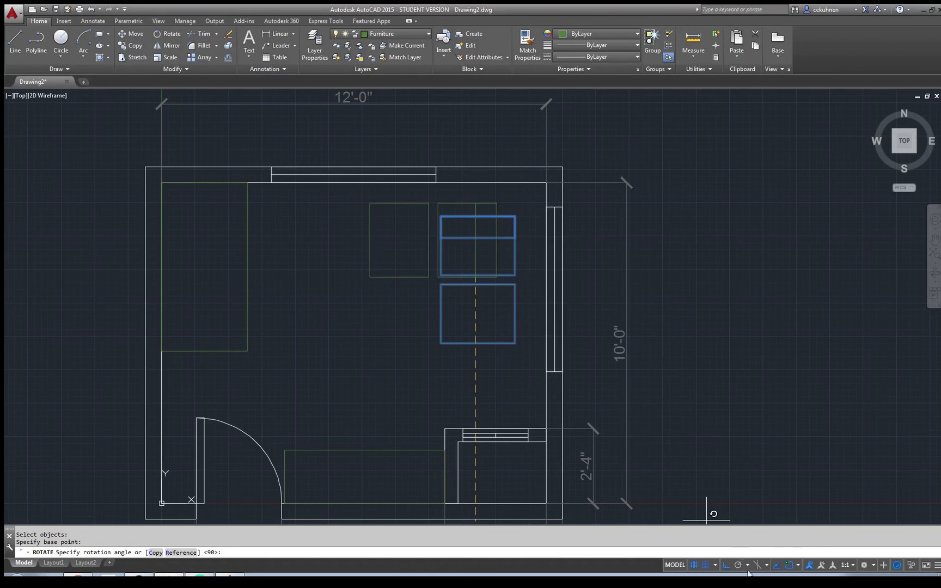
click(727, 567)
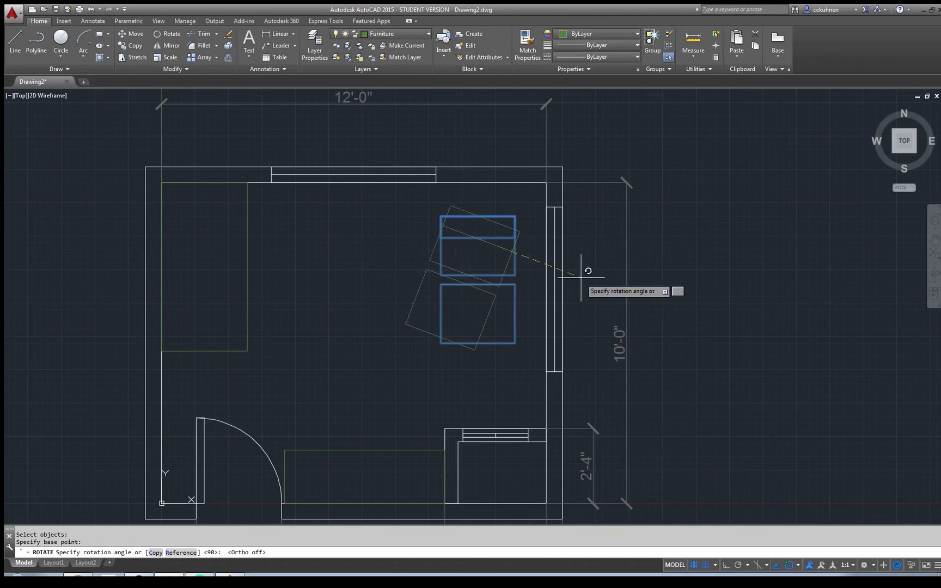
click(579, 300)
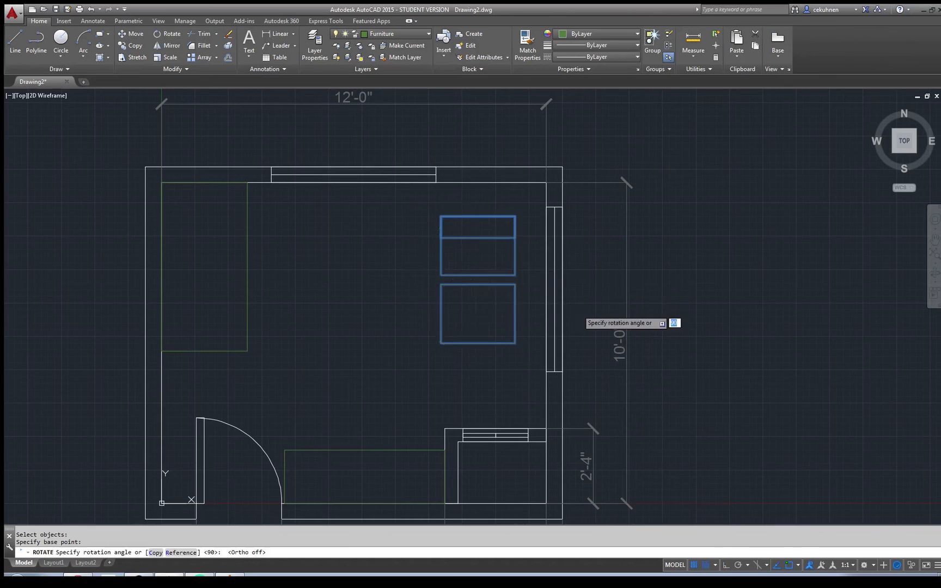
- Move the rotated chair group slightly up and right into the room's upper right corner
click(497, 252)
drag(513, 237, 529, 230)
click(700, 185)
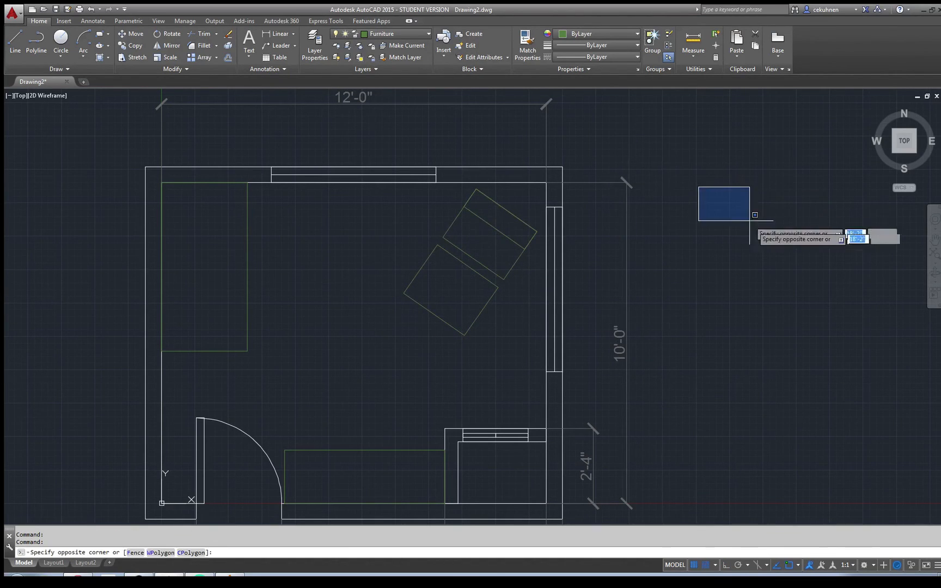
scroll(755, 231, down, 2)
click(755, 233)
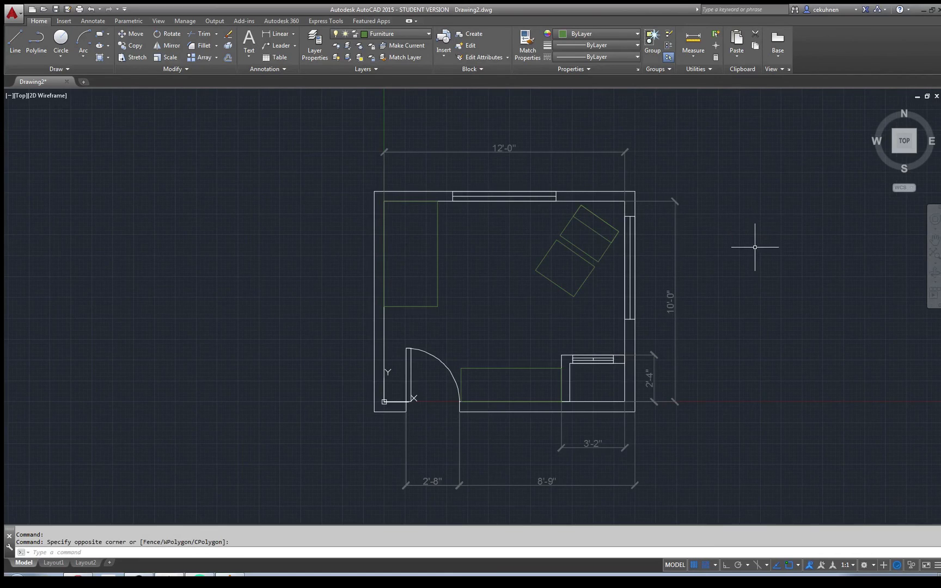
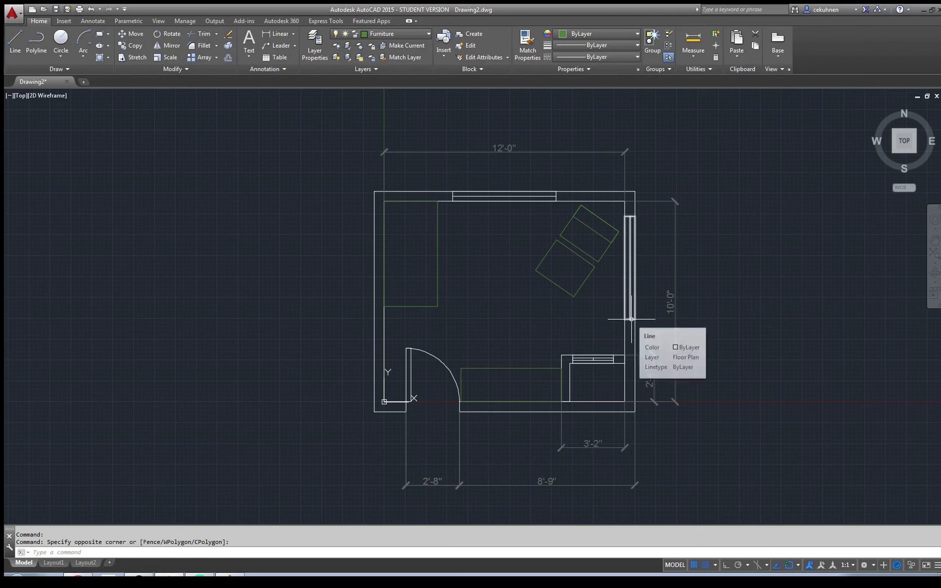
- Make Dimensions the current layer
click(428, 33)
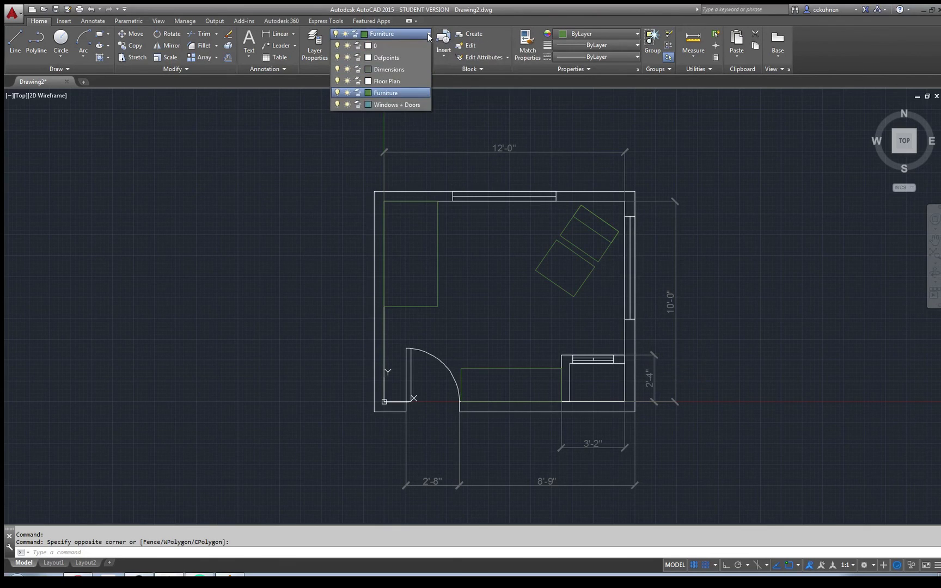
click(402, 70)
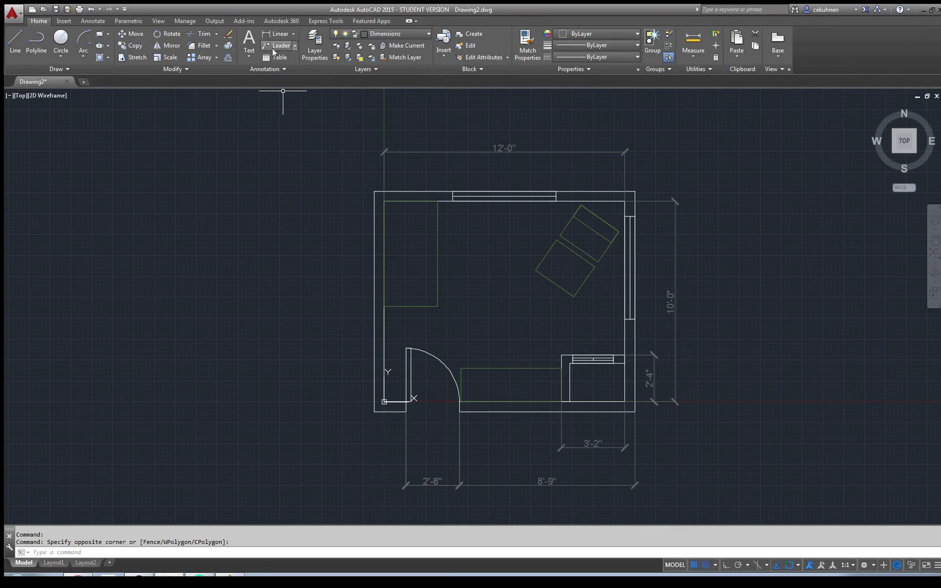
- Add the multiline text "Worktable" inside the table rectangle in the room's upper left corner
click(249, 39)
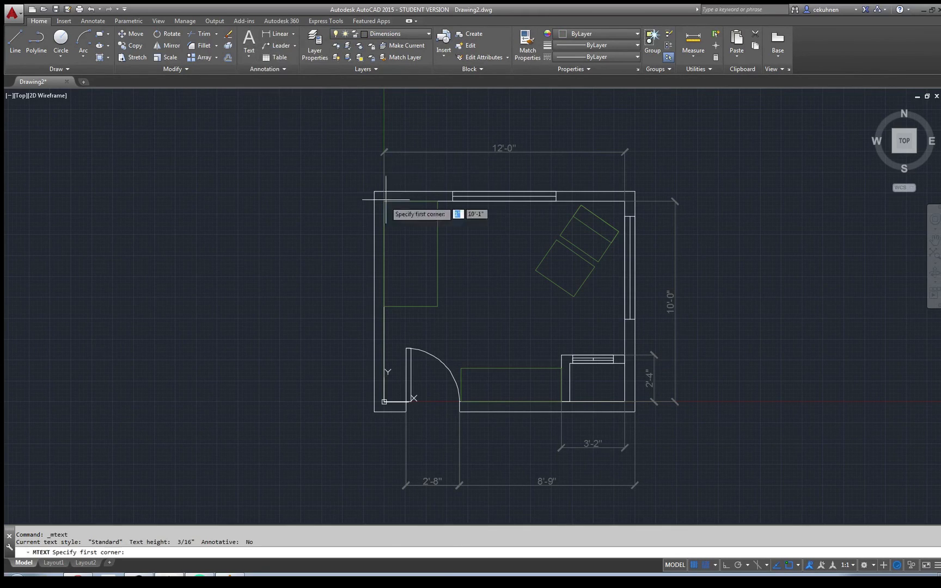
click(399, 241)
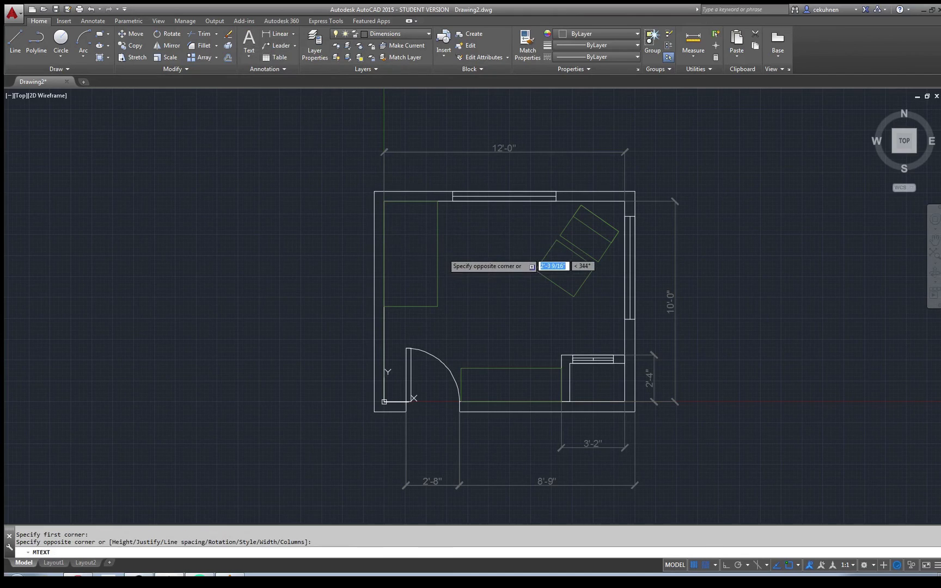
click(444, 253)
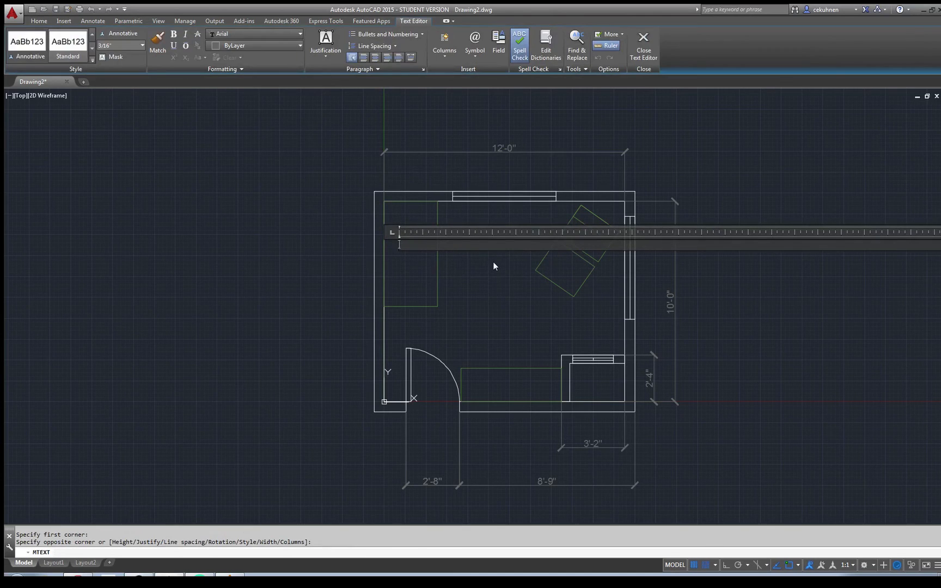
text(Worktable)
key(Return)
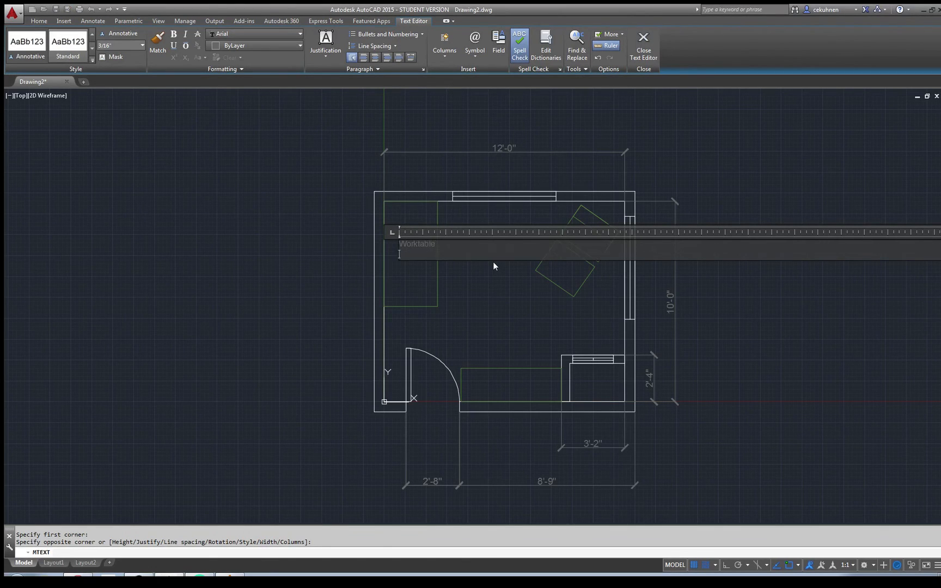
key(Escape)
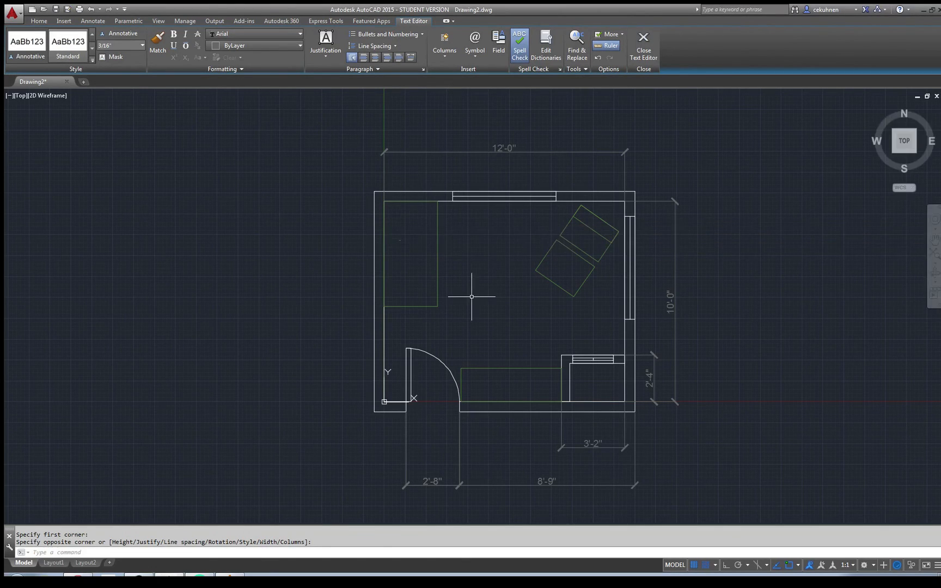
- Shrink the width of the "Worktable" text frame to sit close to the word
scroll(401, 240, up, 8)
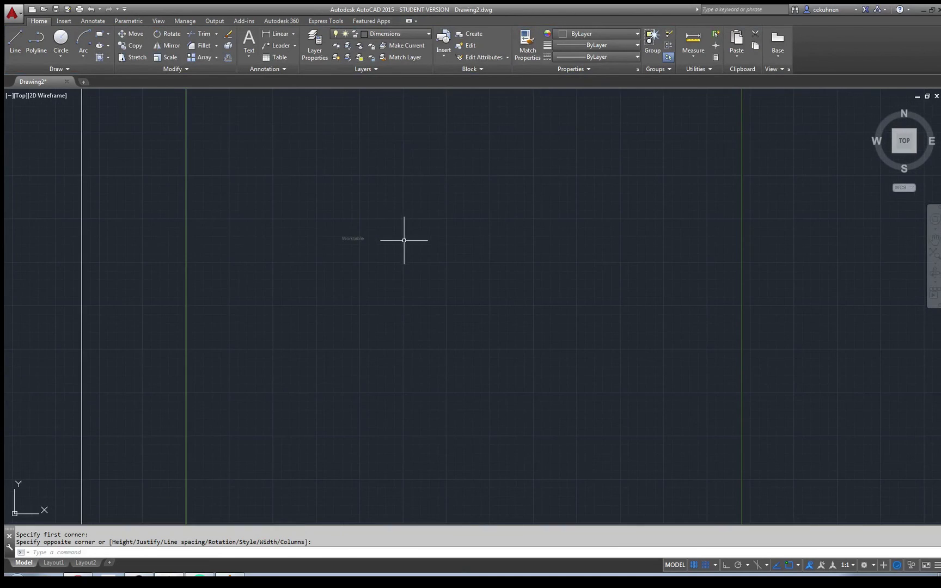
click(359, 238)
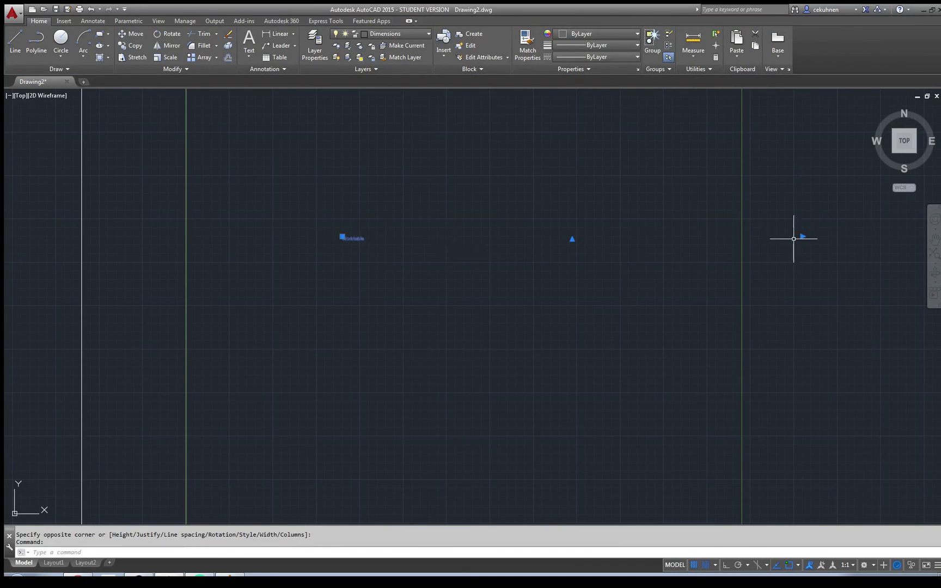
scroll(648, 252, down, 10)
scroll(703, 249, up, 8)
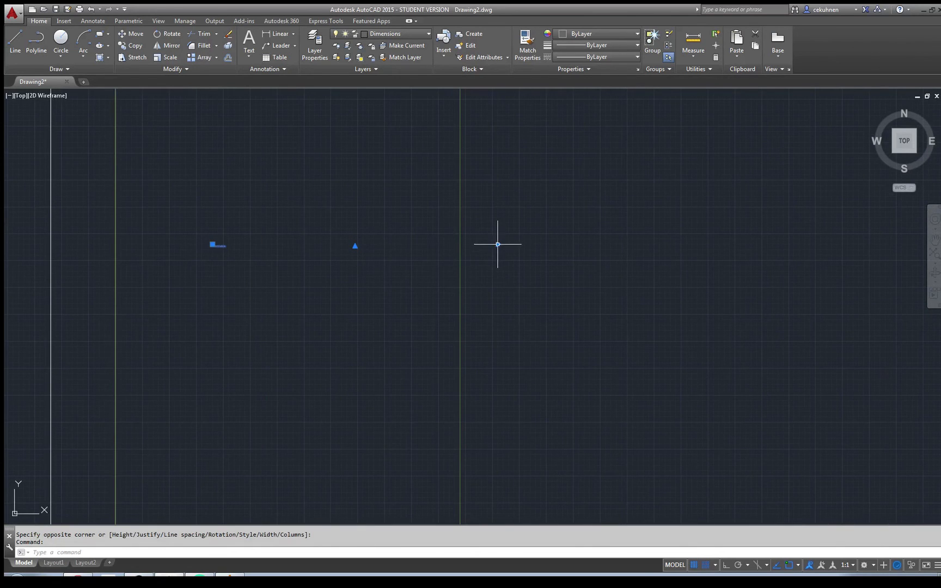
click(497, 244)
click(255, 245)
scroll(223, 248, up, 4)
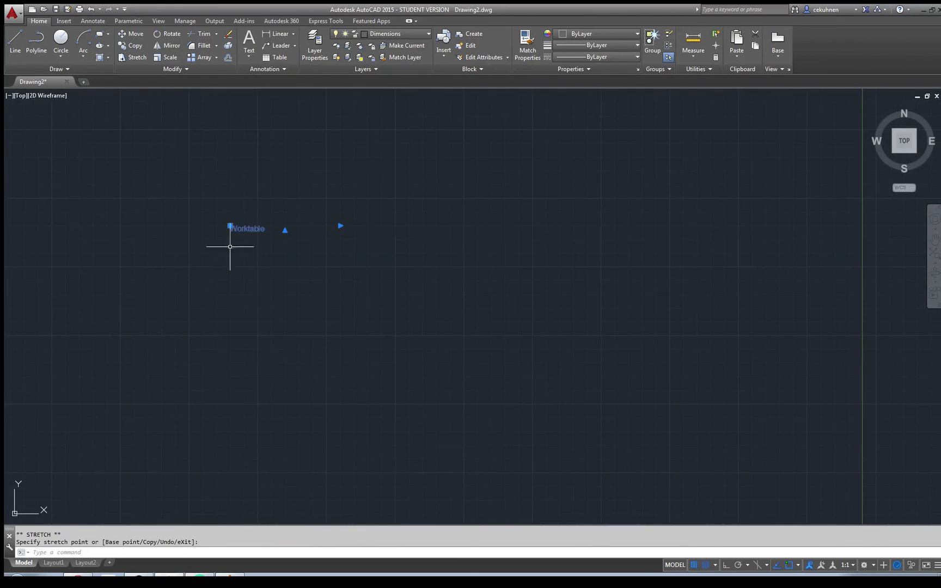
- Scale the "Worktable" text from a Left base point to a height of about 1", picking the height with Snap off
click(88, 20)
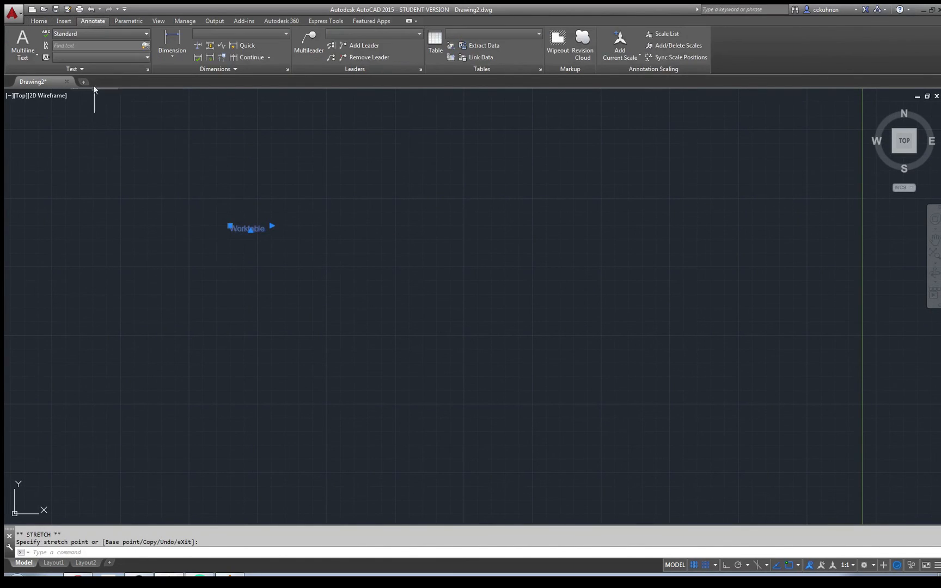
click(76, 69)
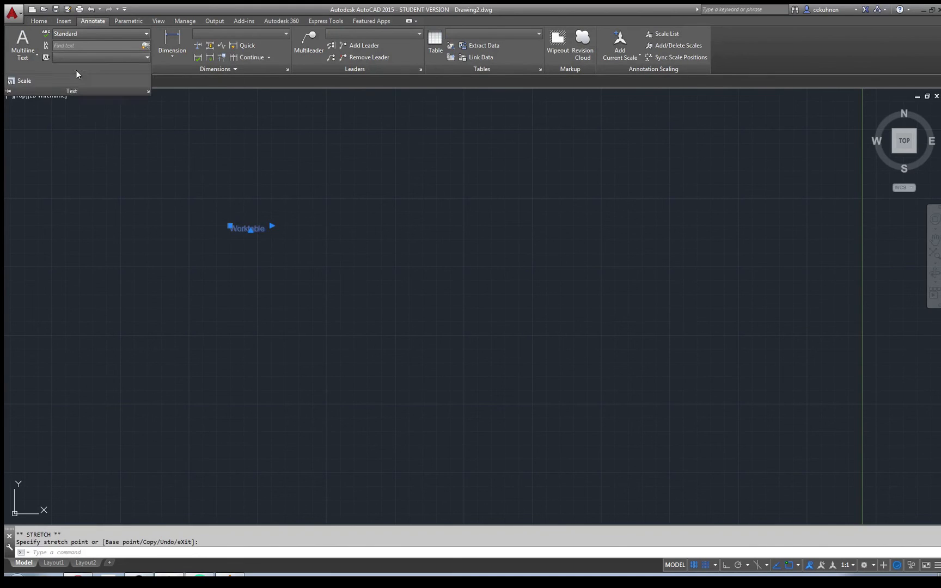
click(9, 81)
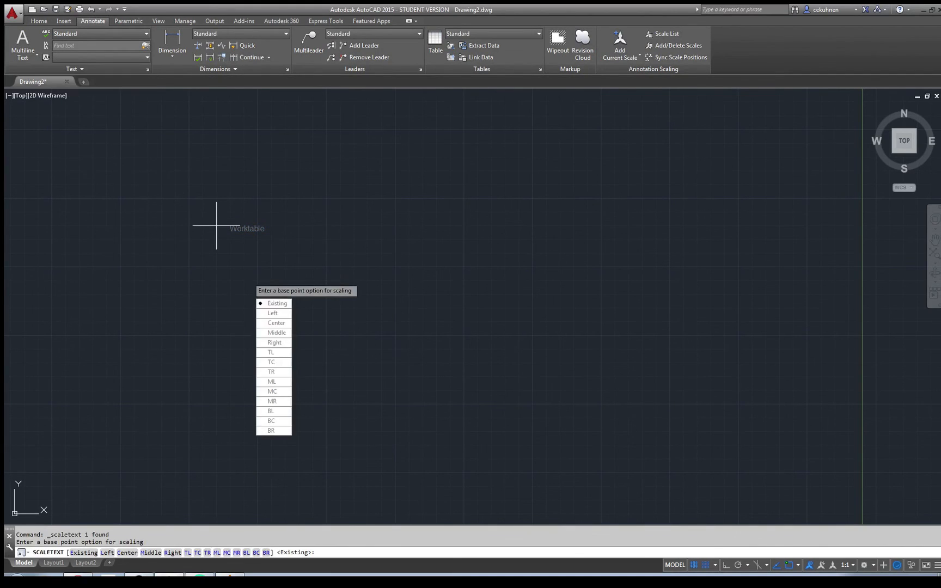
key(Down)
key(Down)
key(Down)
key(Up)
key(Up)
key(Return)
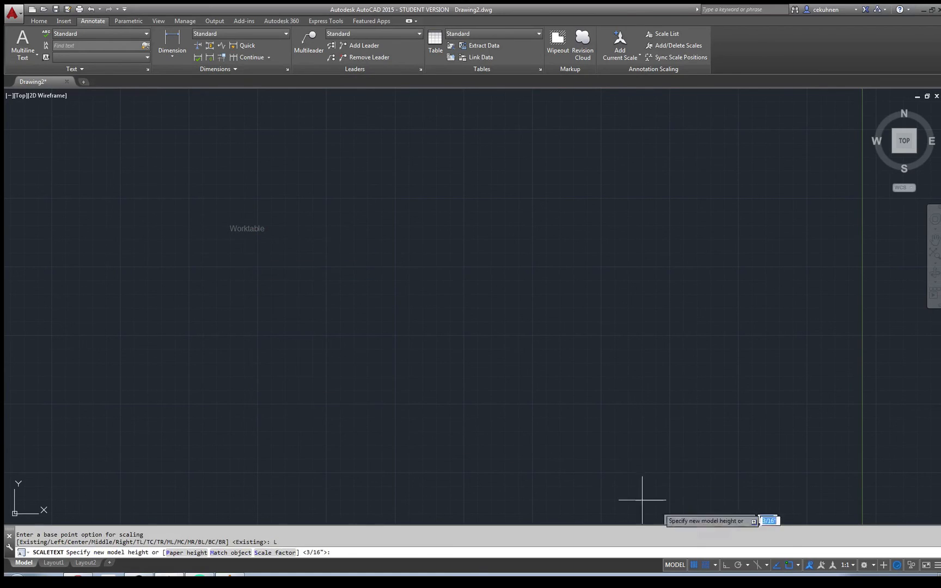
key(F9)
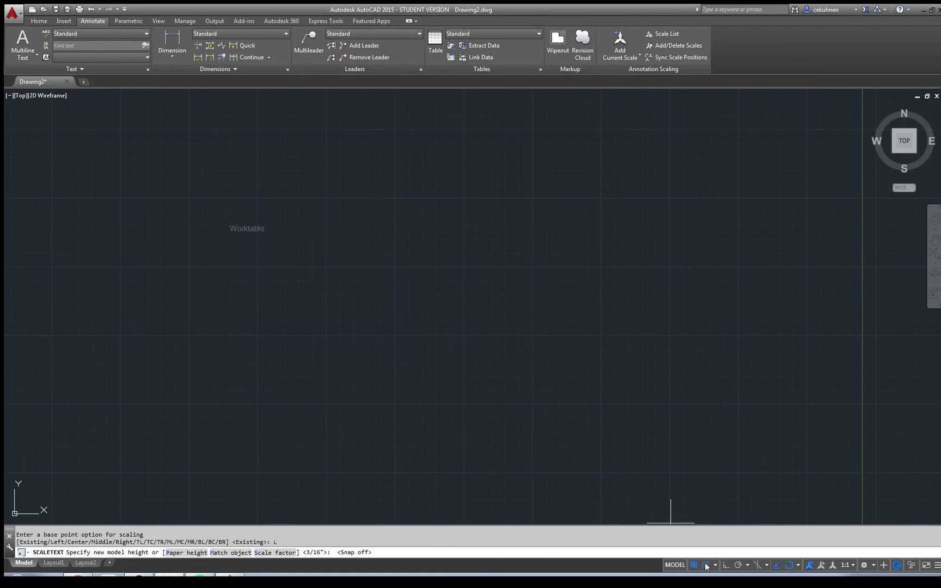
click(246, 230)
click(220, 221)
scroll(331, 236, down, 5)
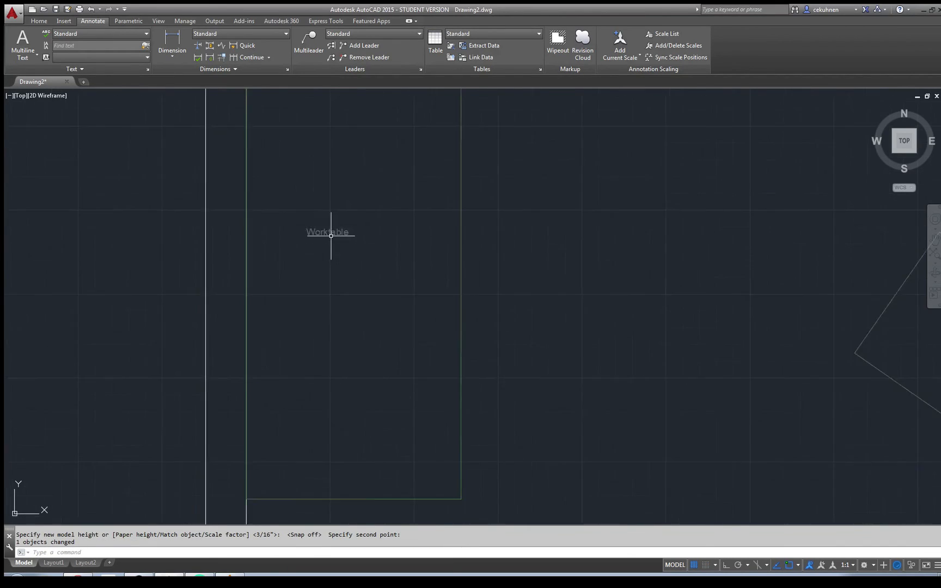
scroll(332, 236, down, 2)
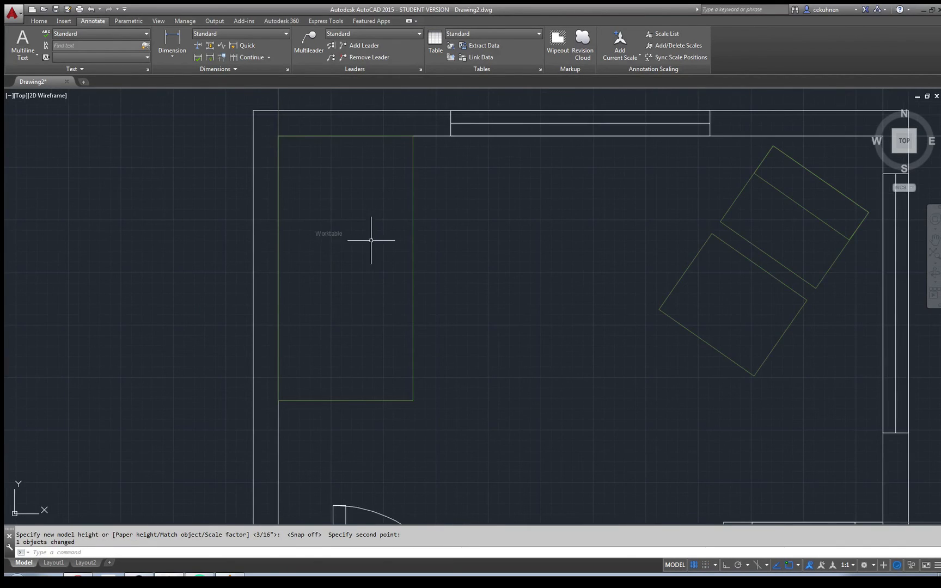
- Scale the "Worktable" text again from a Left base point, picking two points for a much larger height
click(77, 69)
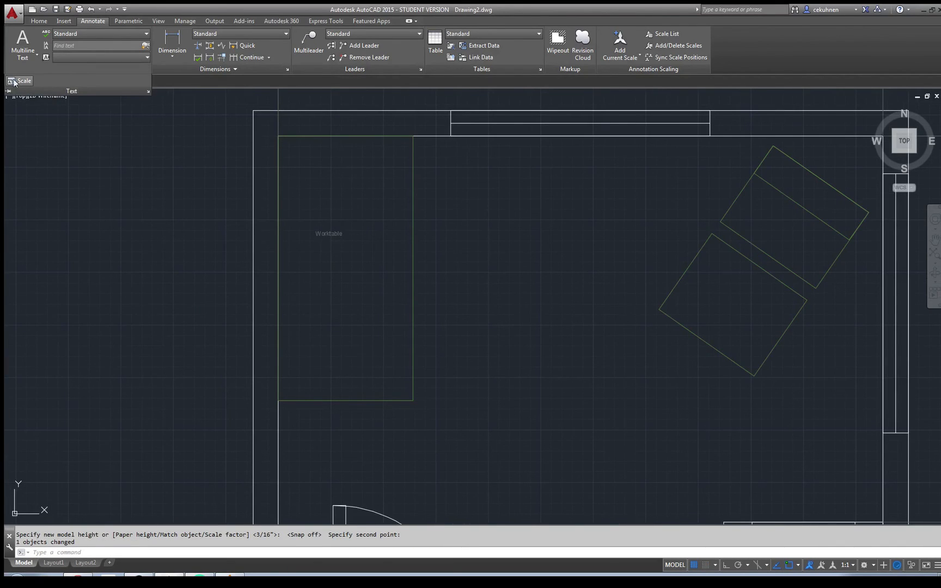
click(14, 82)
click(325, 234)
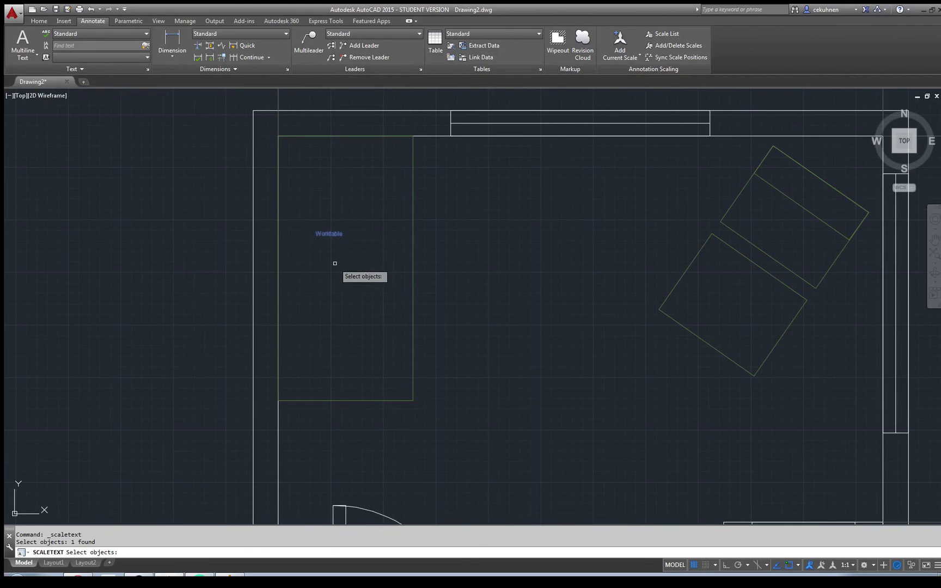
key(Return)
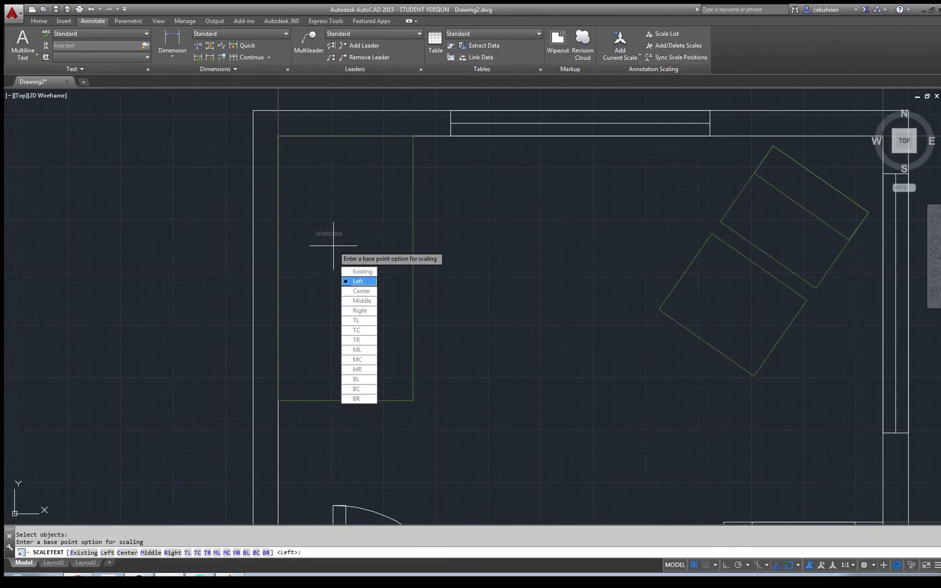
text(L)
key(Return)
click(315, 236)
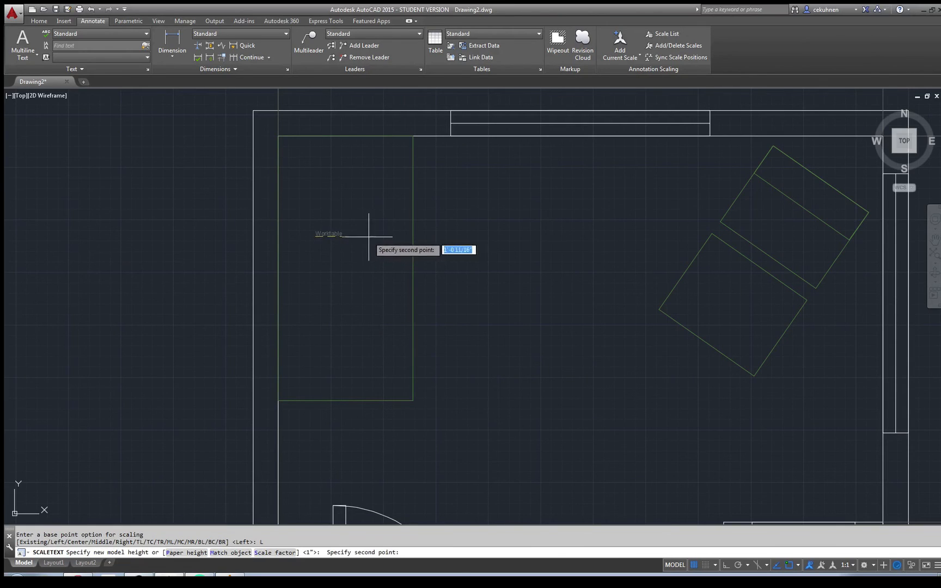
click(399, 243)
- Check the Text Style settings without changing them and erase the oversized "Worktable" text
click(533, 234)
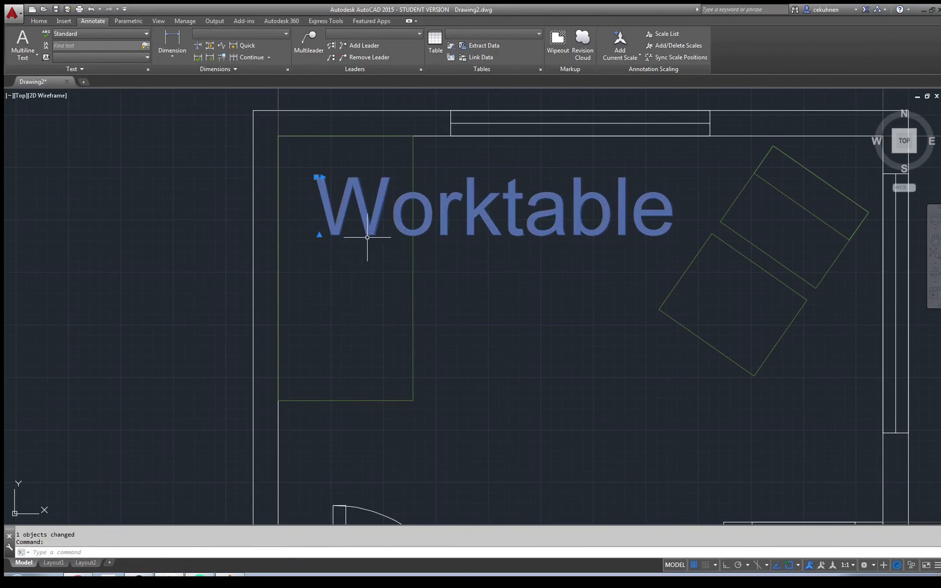
click(119, 66)
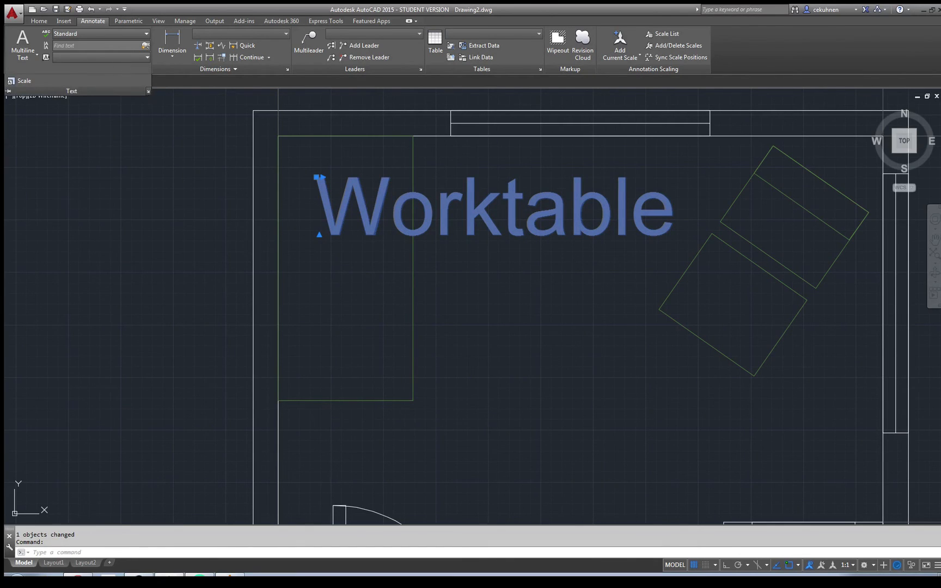
click(148, 91)
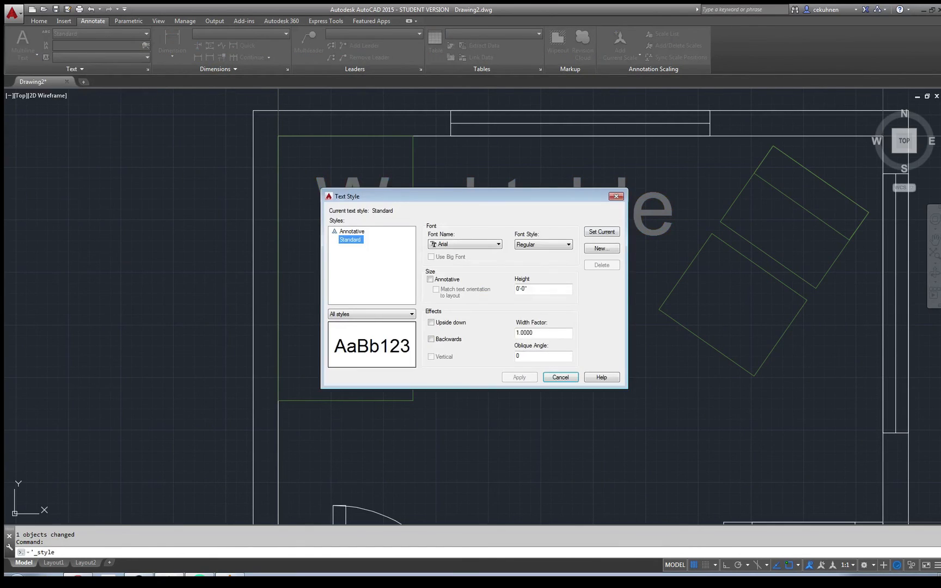
drag(381, 196, 103, 165)
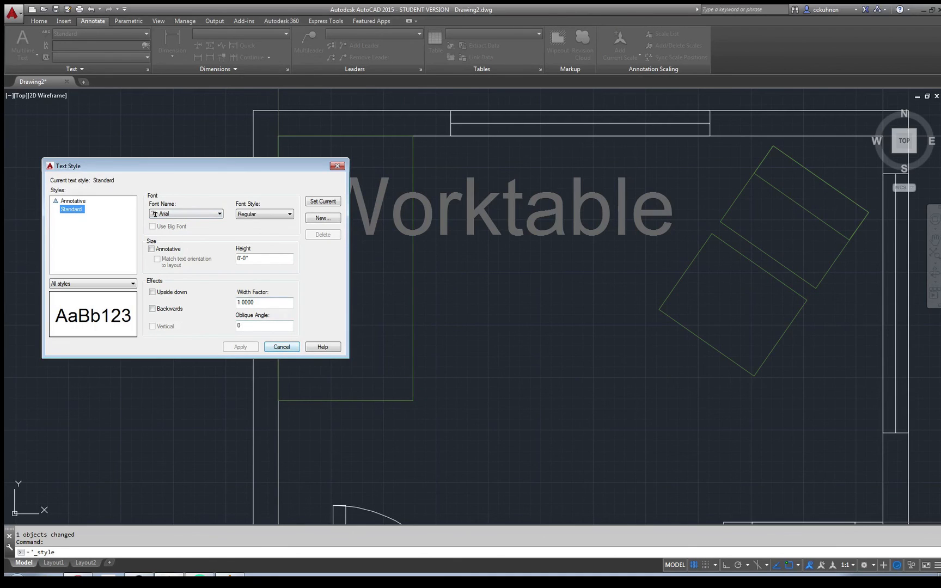
click(282, 347)
click(319, 235)
key(Delete)
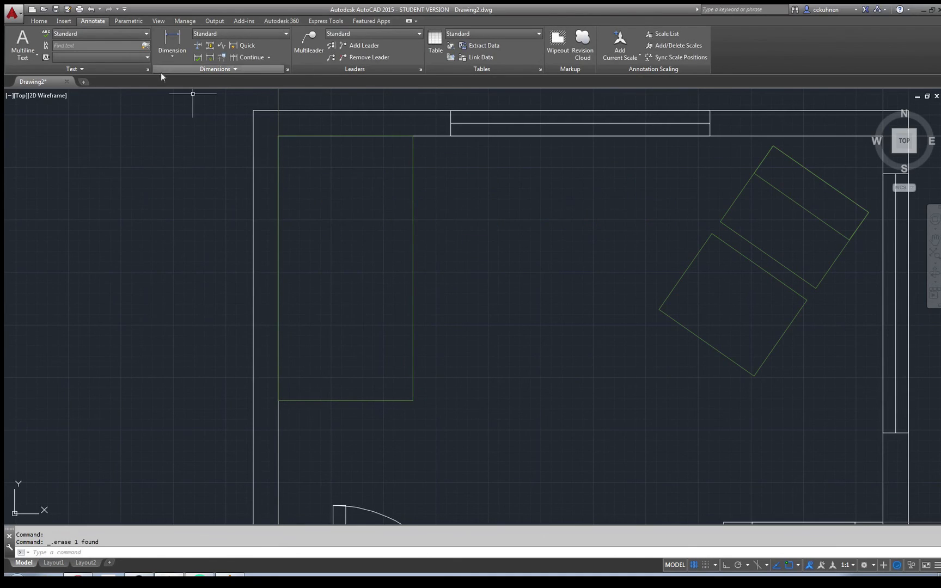
- Set the Standard text style's height to 4" and apply the change
click(139, 34)
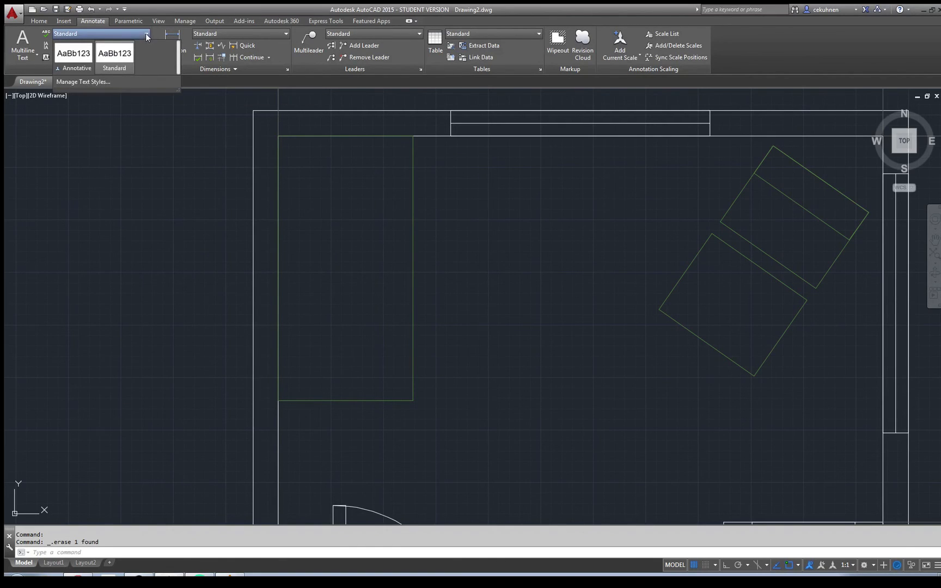
click(88, 83)
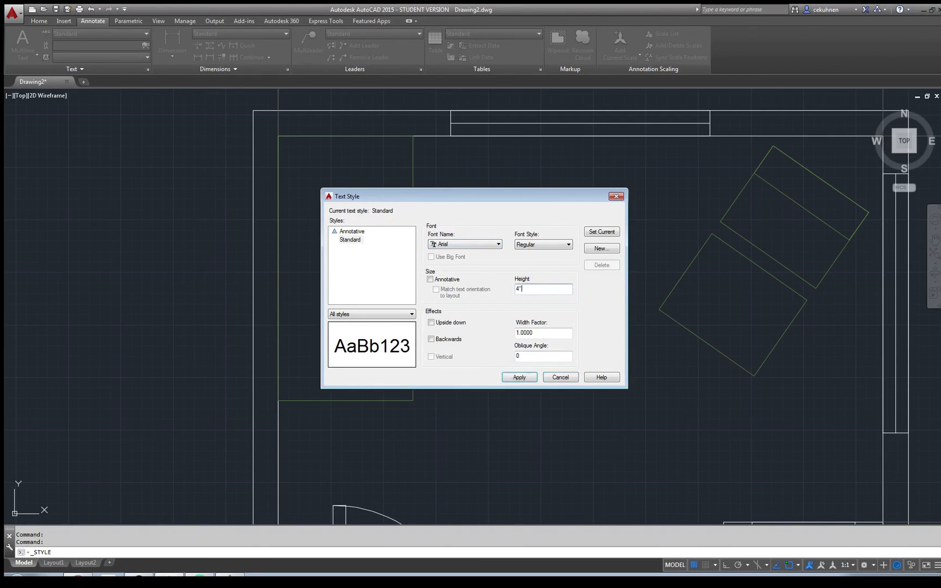
click(561, 377)
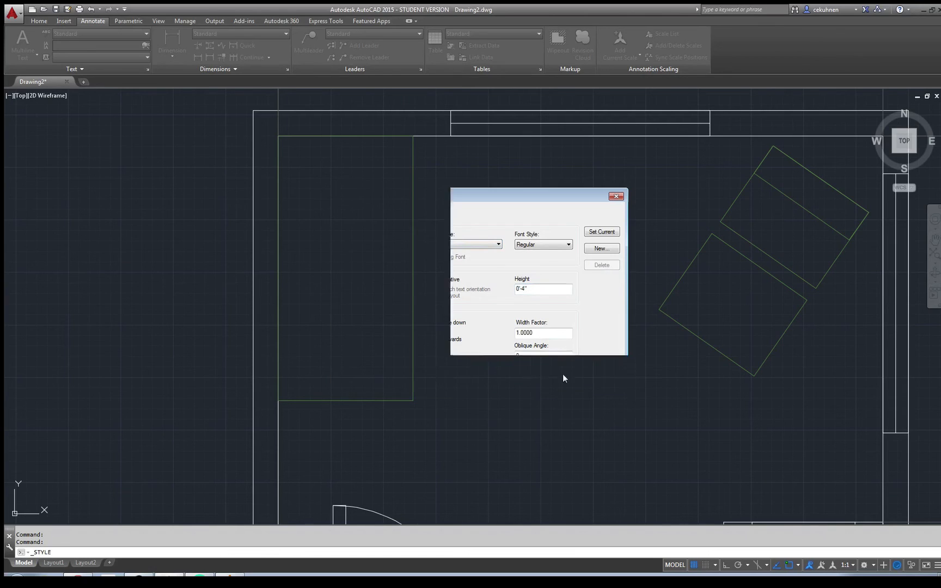
- Add the multiline text "Workstation" inside the tall furniture rectangle in the room's upper-left corner
click(22, 42)
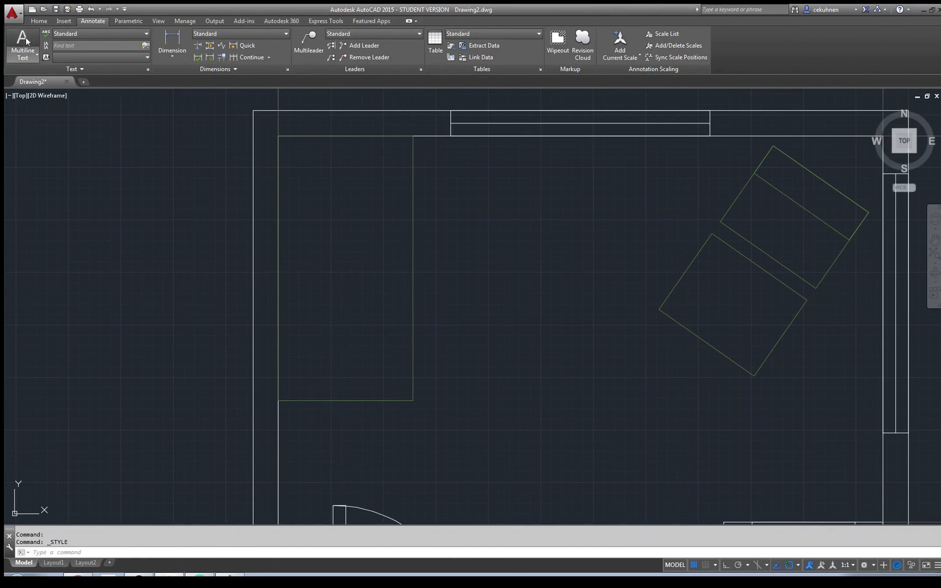
click(315, 246)
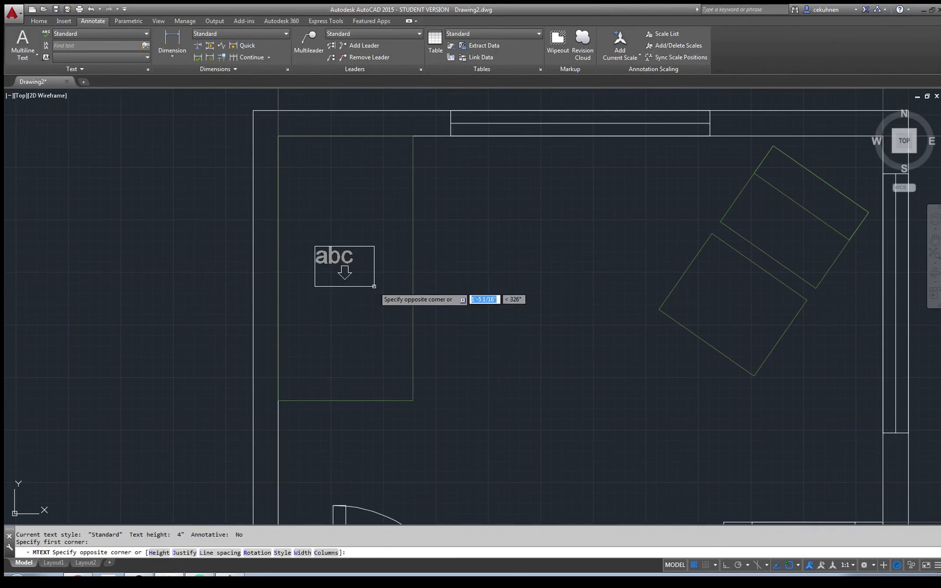
key(Return)
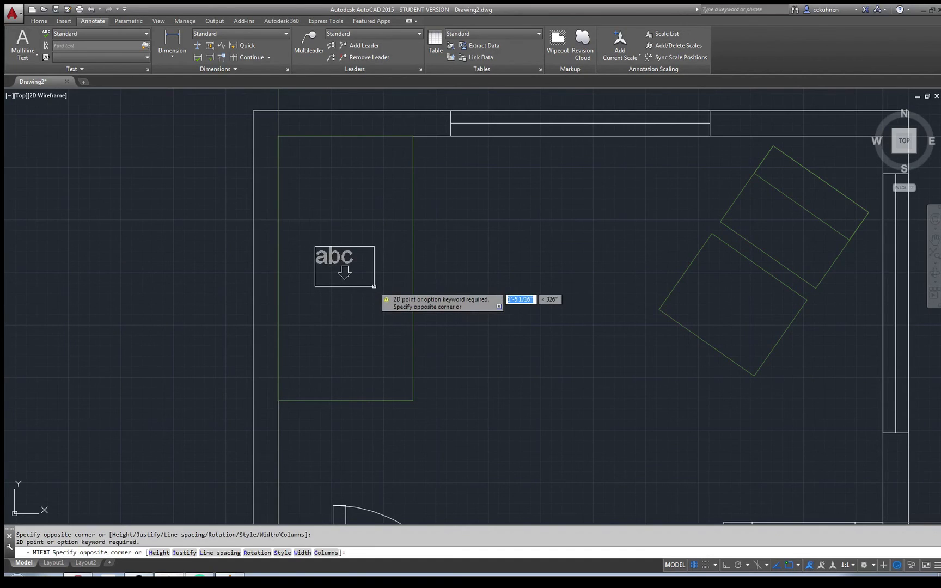
click(374, 272)
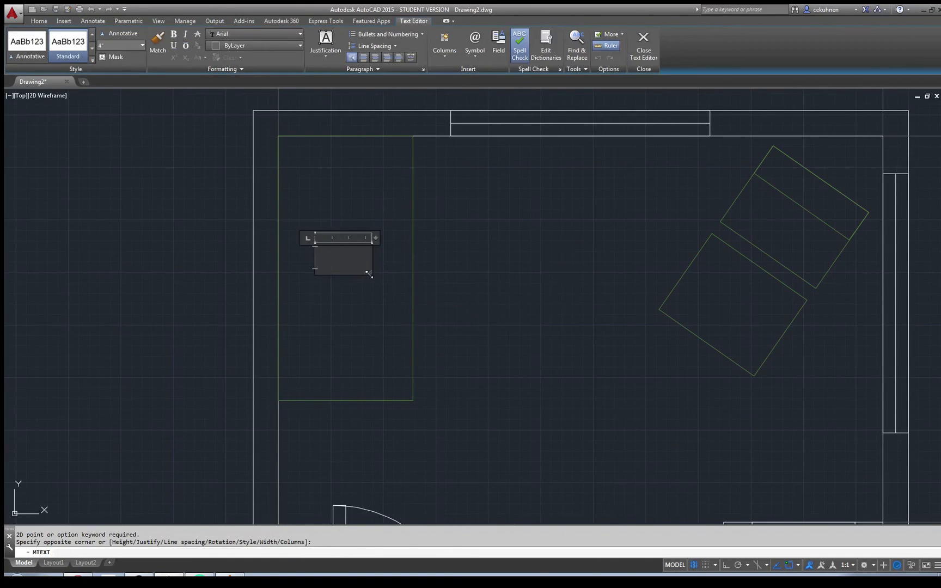
text(WOrk)
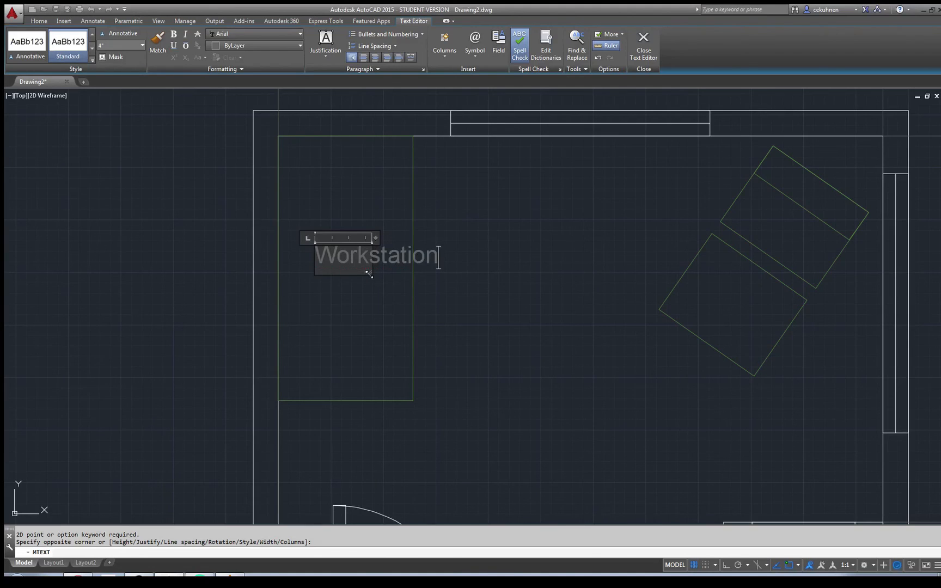
click(477, 296)
scroll(505, 320, down, 4)
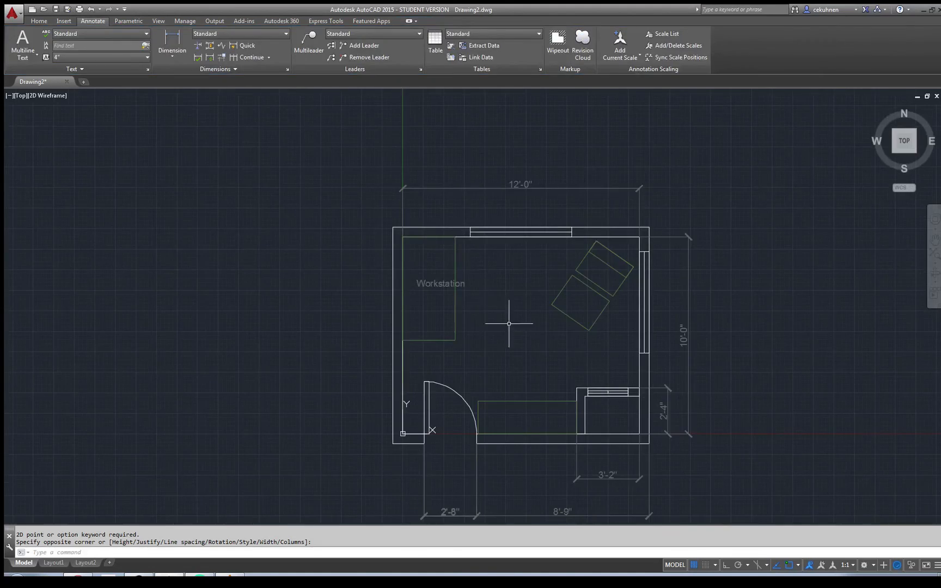
- Add the multiline text "Cabinet" inside the low rectangle along the bottom wall, beside the door
scroll(541, 353, up, 3)
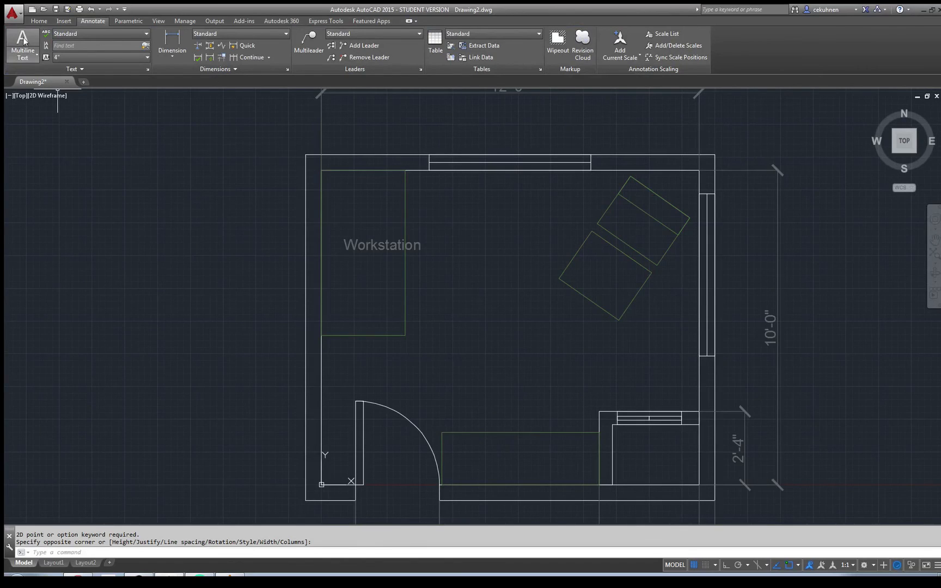
click(22, 44)
click(474, 457)
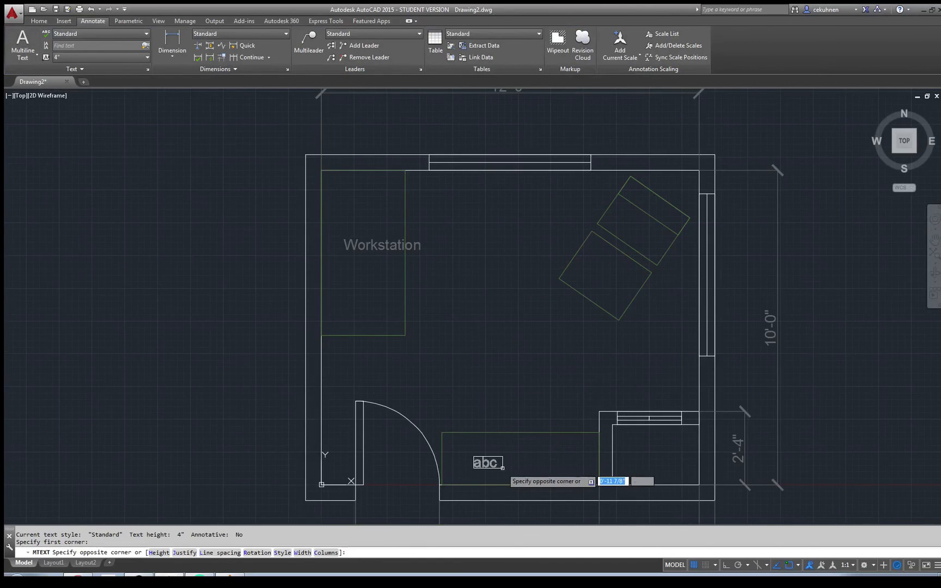
click(502, 468)
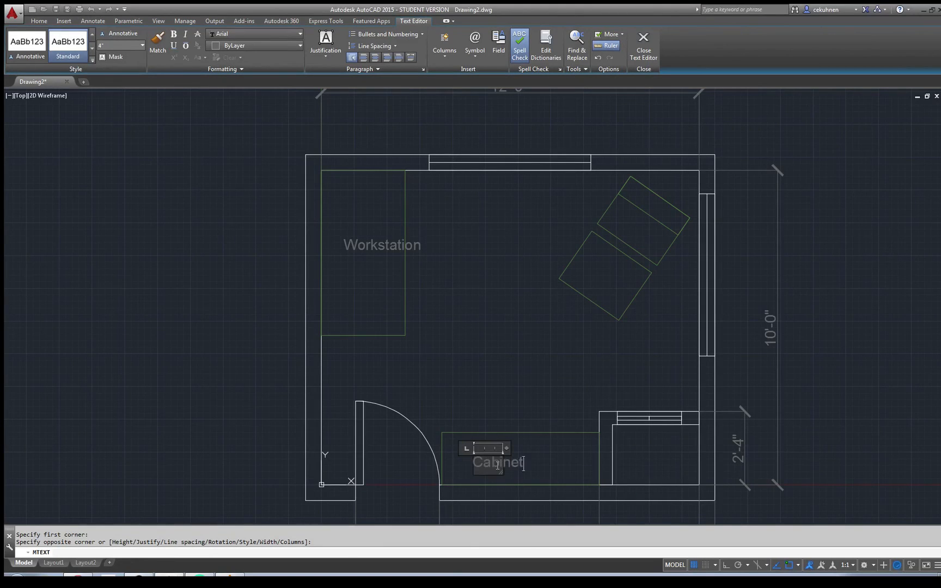
click(475, 312)
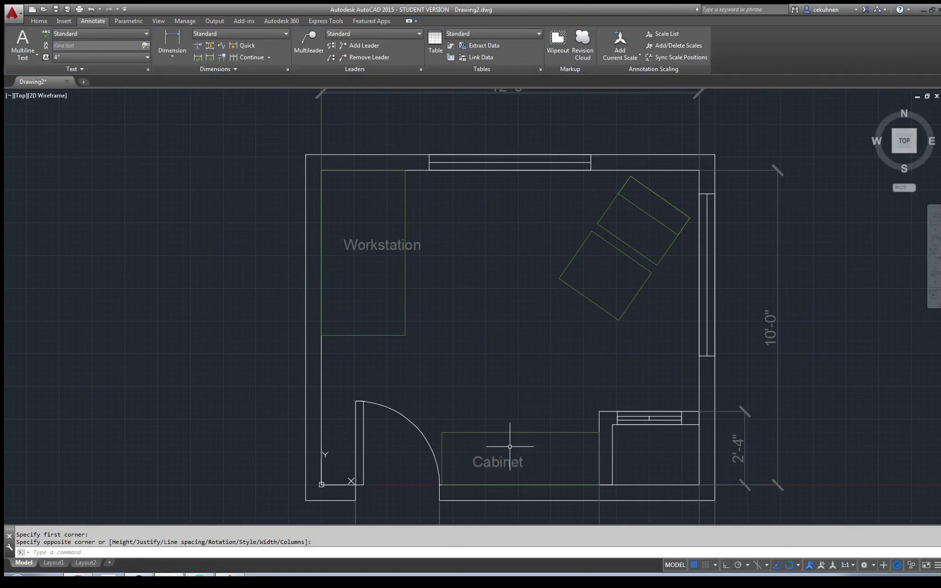
- Add the multiline text "Lounge seat" in the open middle of the room and widen its box to fit one line
click(22, 44)
click(470, 345)
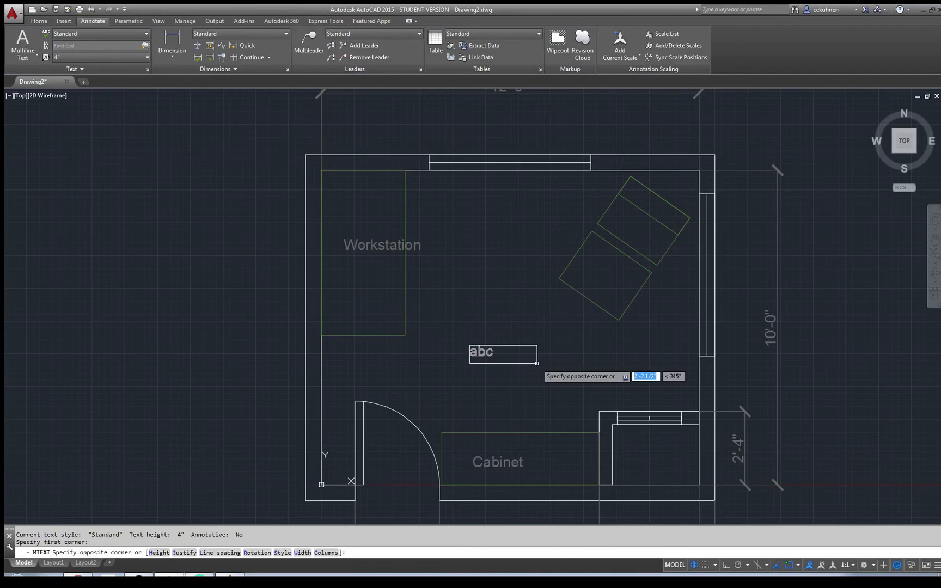
click(537, 362)
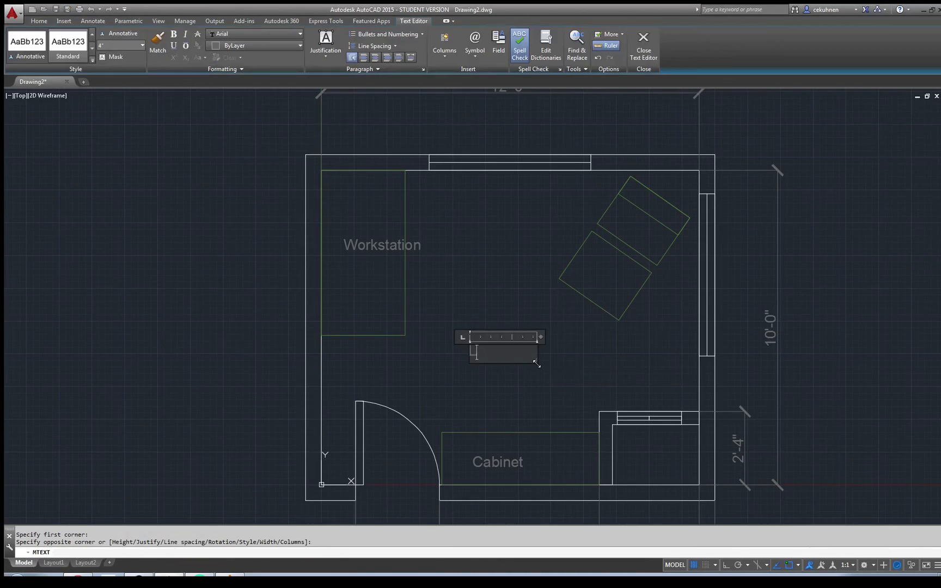
text(Lounge seat)
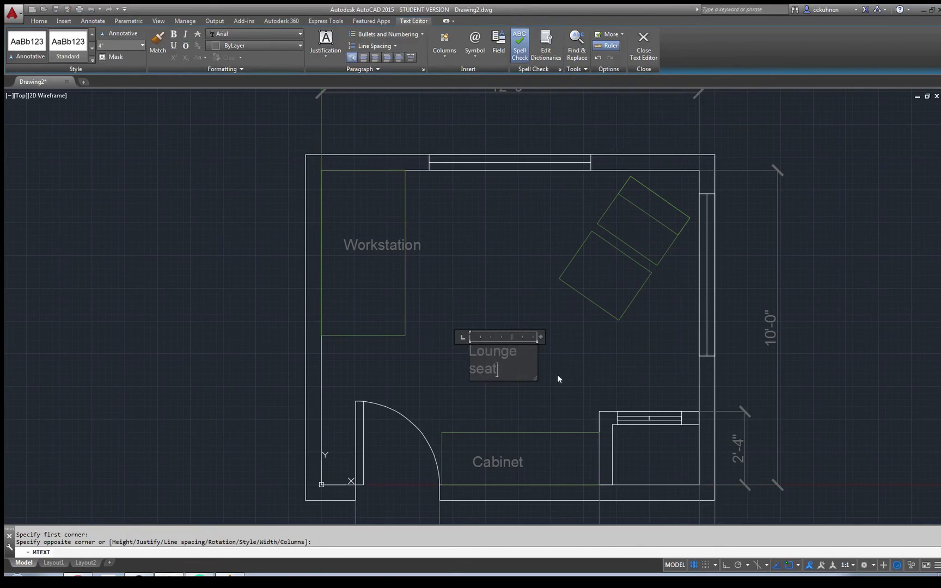
drag(535, 378, 584, 375)
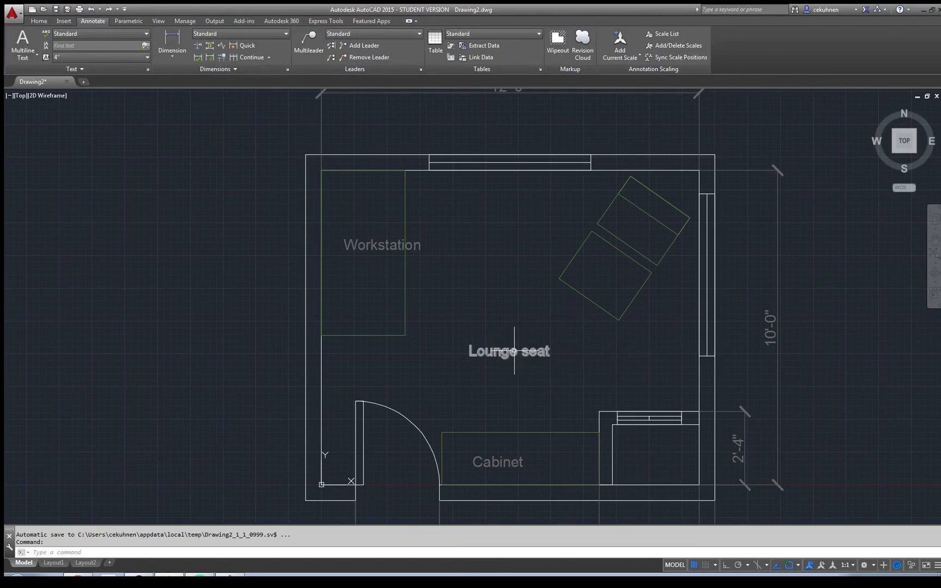
click(512, 351)
mouse_move(535, 344)
mouse_down()
mouse_move(609, 272)
mouse_move(498, 308)
mouse_move(474, 293)
mouse_up()
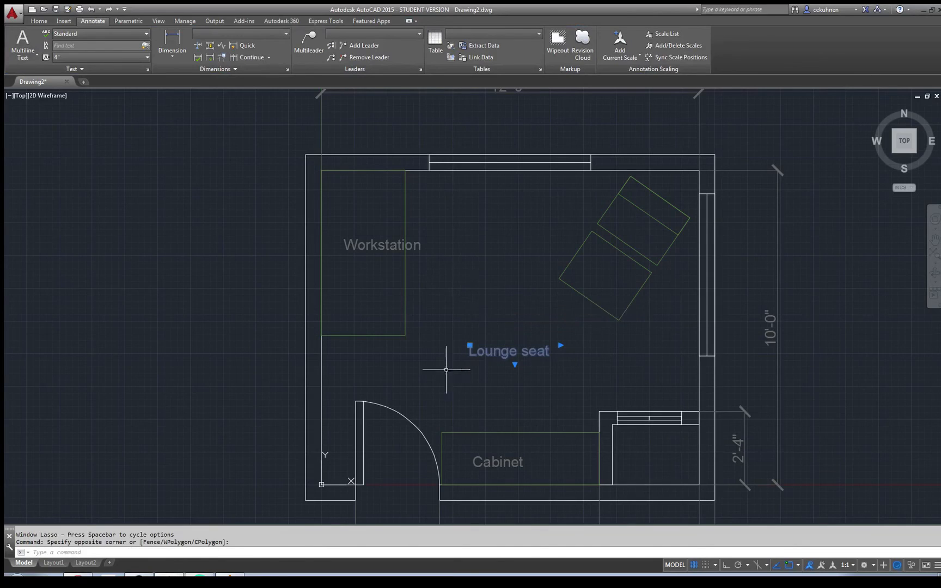
key(Escape)
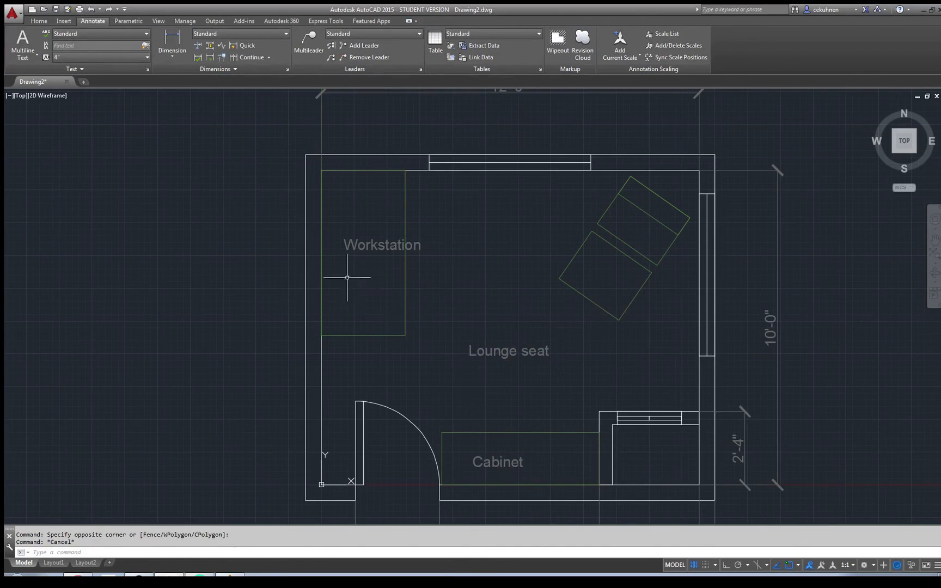
- Set the Standard text style's height to 3" and its font style to Italic, and apply the changes
click(146, 37)
click(102, 82)
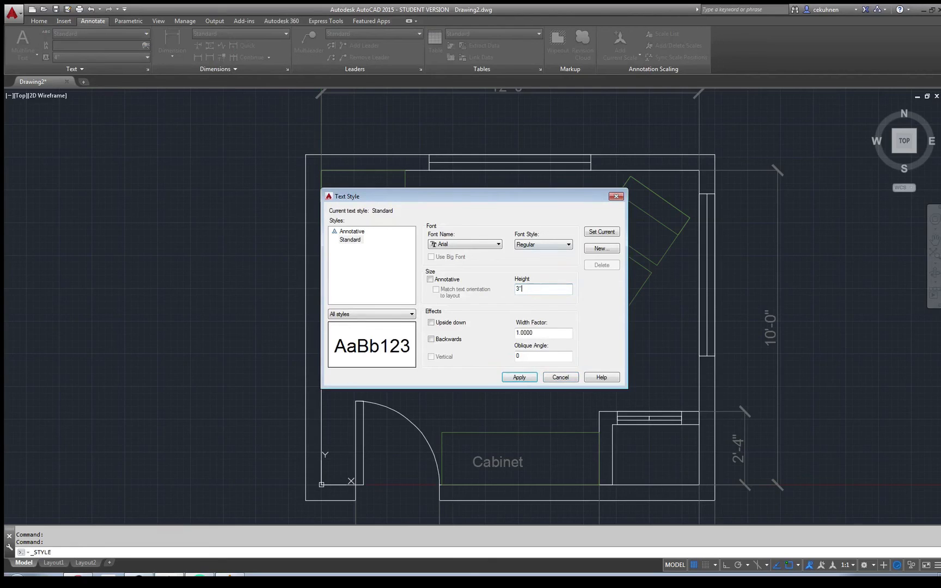
click(569, 245)
click(531, 267)
click(525, 377)
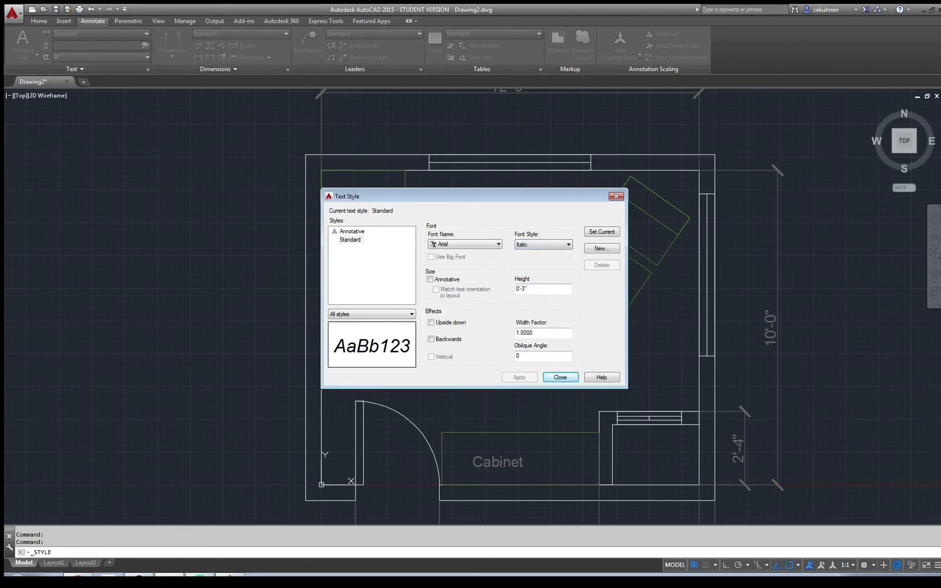
click(560, 378)
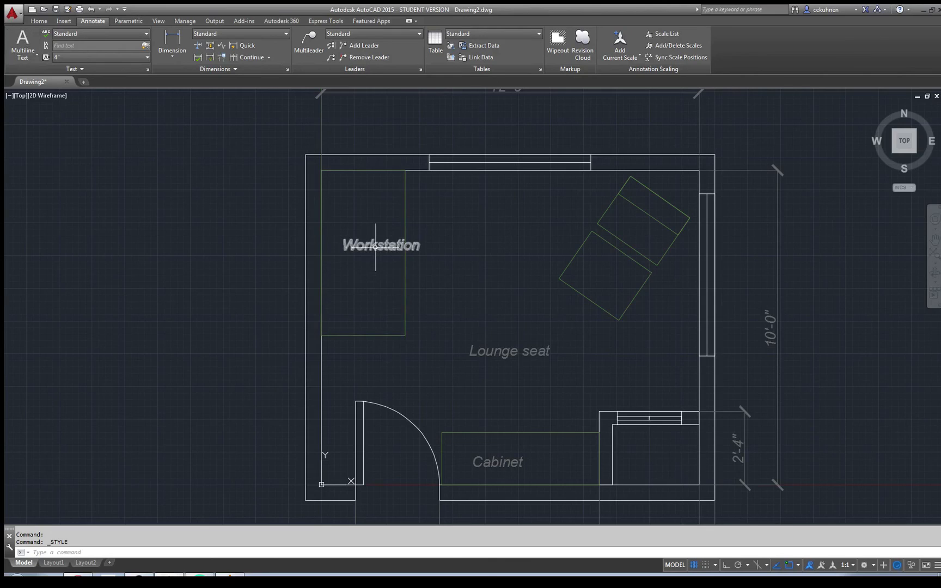
- Try rotating the "Workstation" text by 90° about its left end, and undo the rotation
click(355, 245)
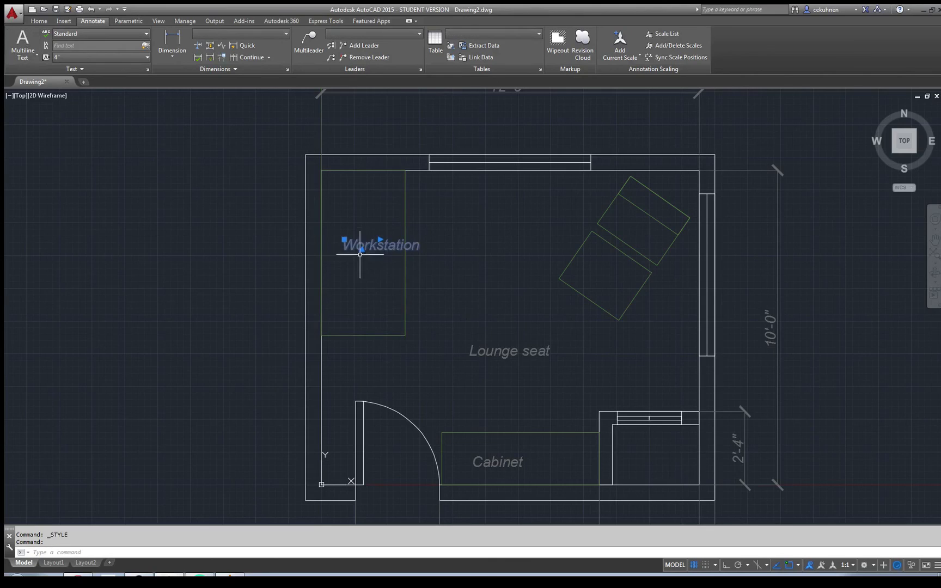
click(39, 21)
click(172, 34)
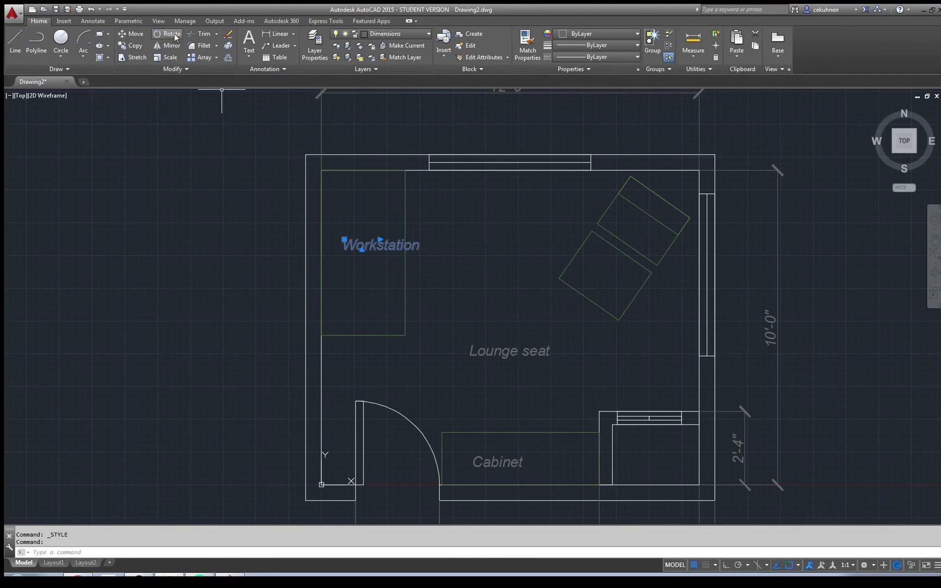
click(346, 243)
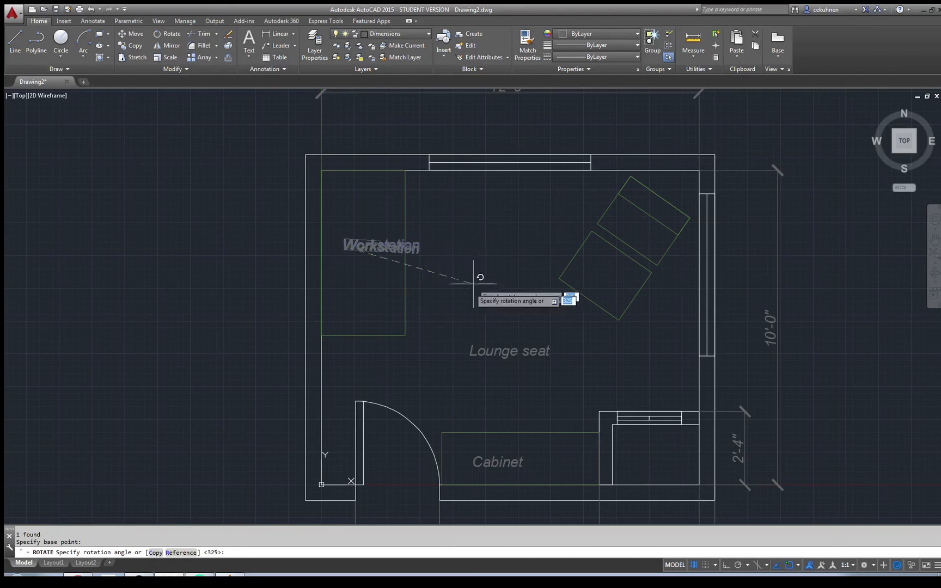
text(90)
key(Return)
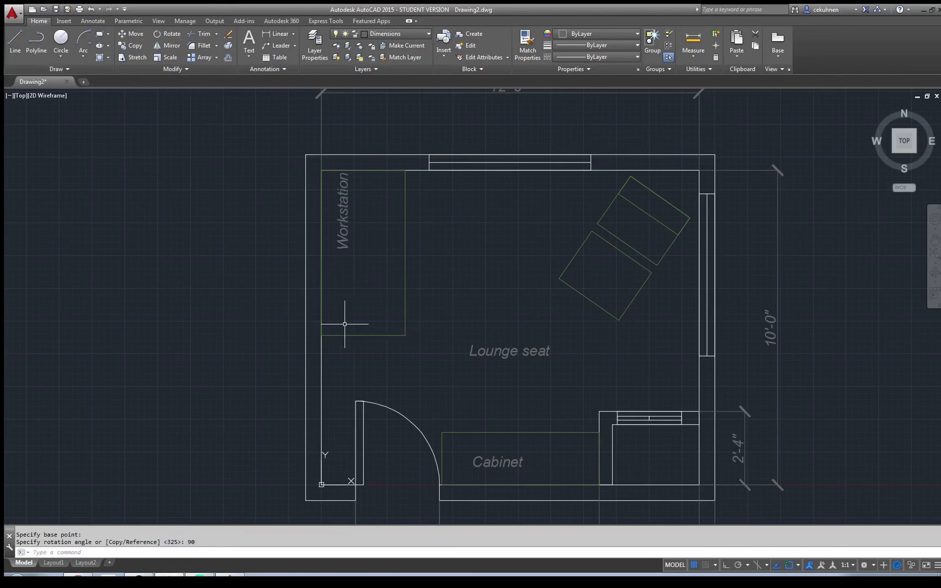
key(ctrl+z)
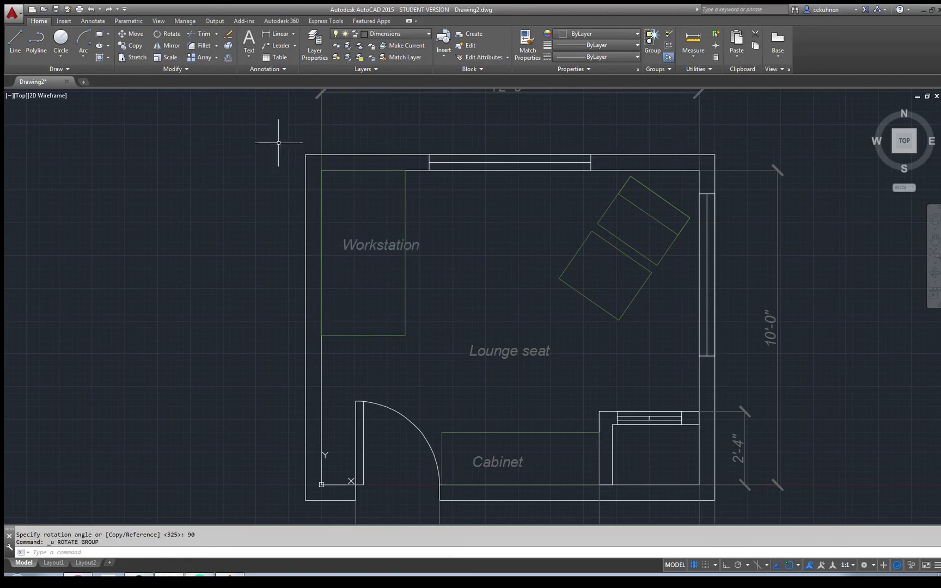
- Rotate the "Workstation" text by -90° about a base point near its left end so it runs down the rectangle
click(167, 33)
click(364, 247)
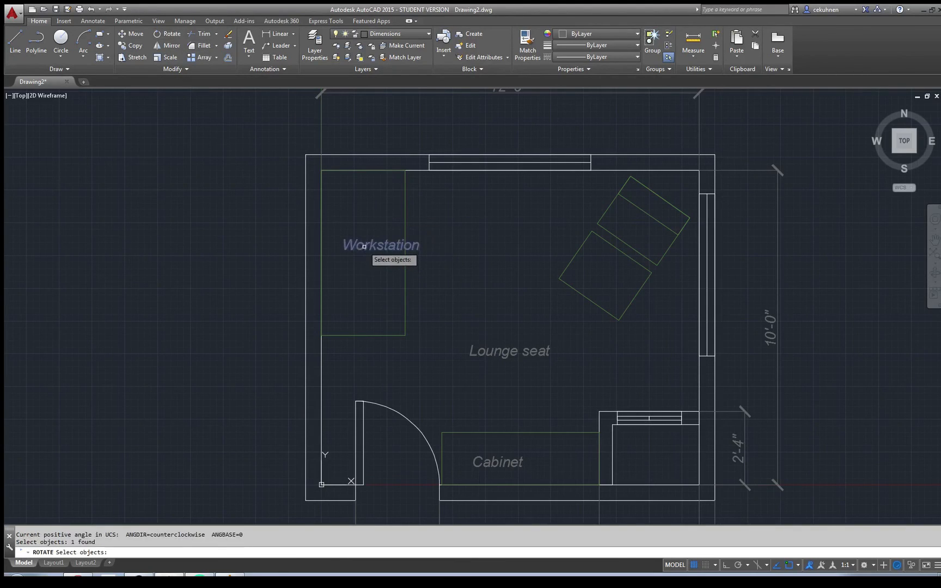
key(Return)
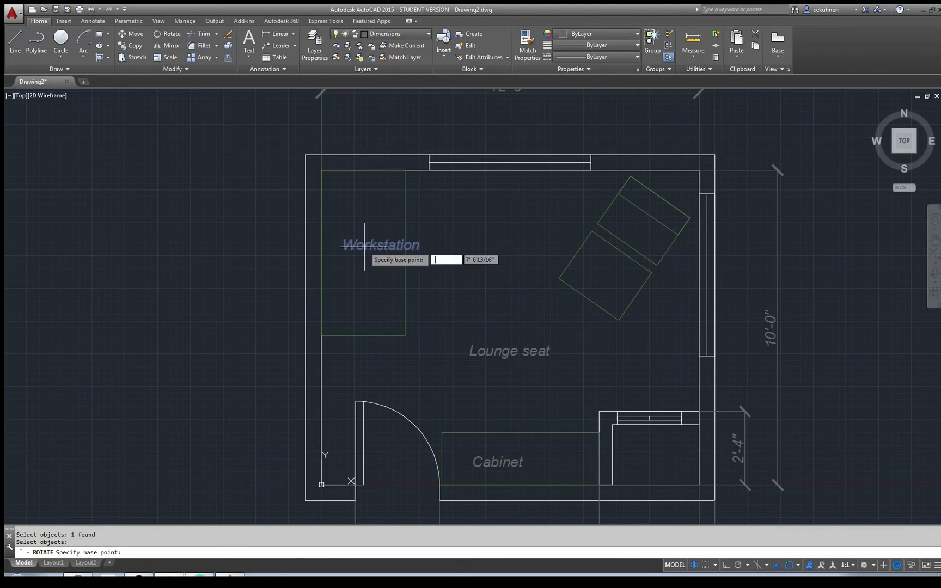
key(Return)
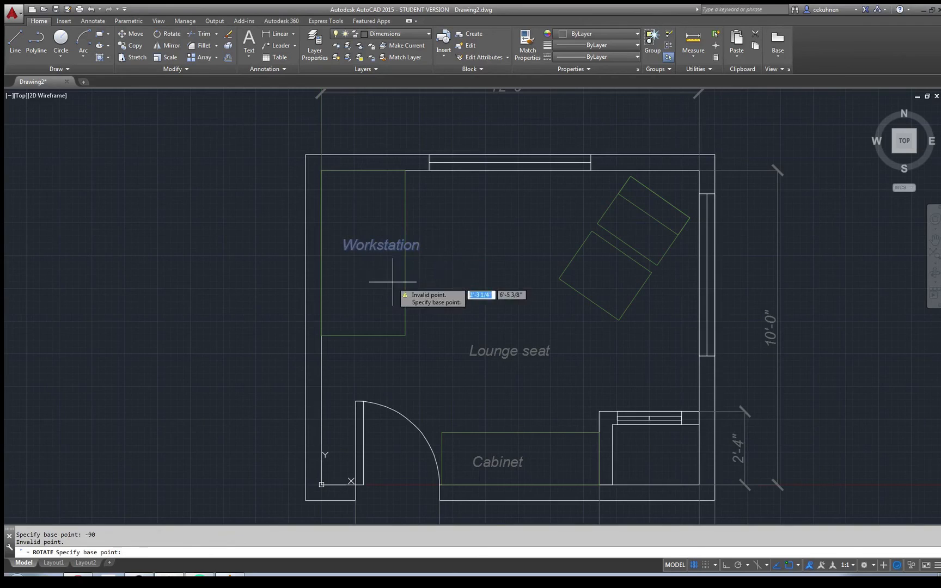
click(358, 251)
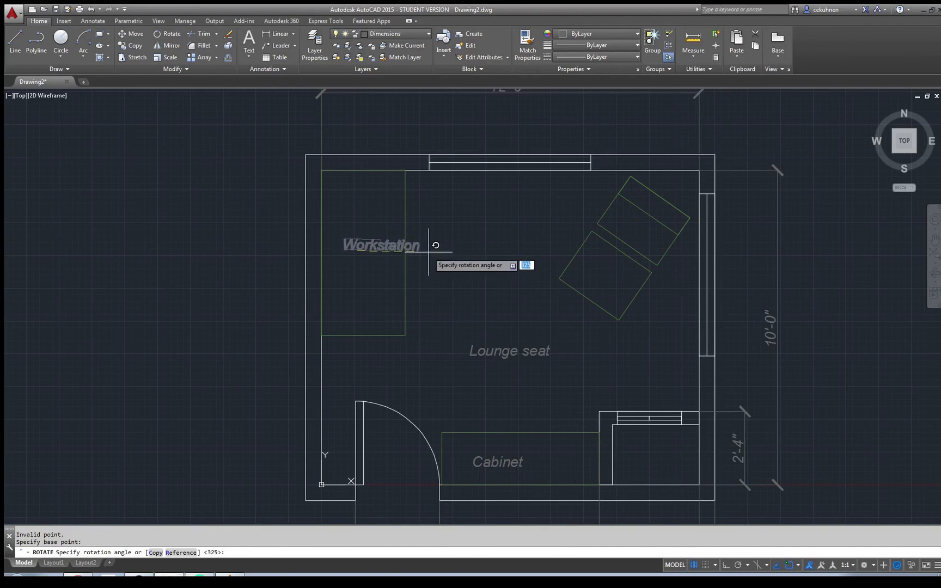
text(-90)
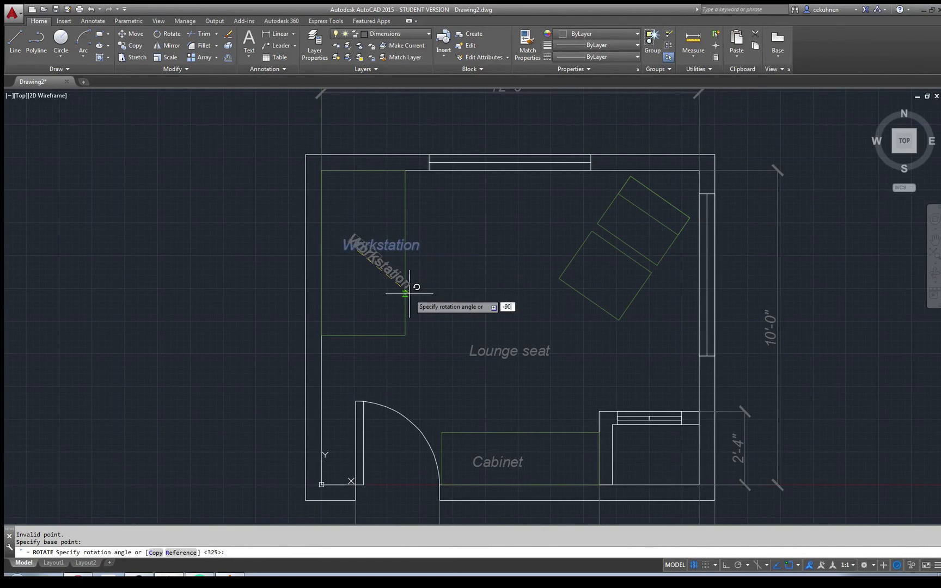
key(Return)
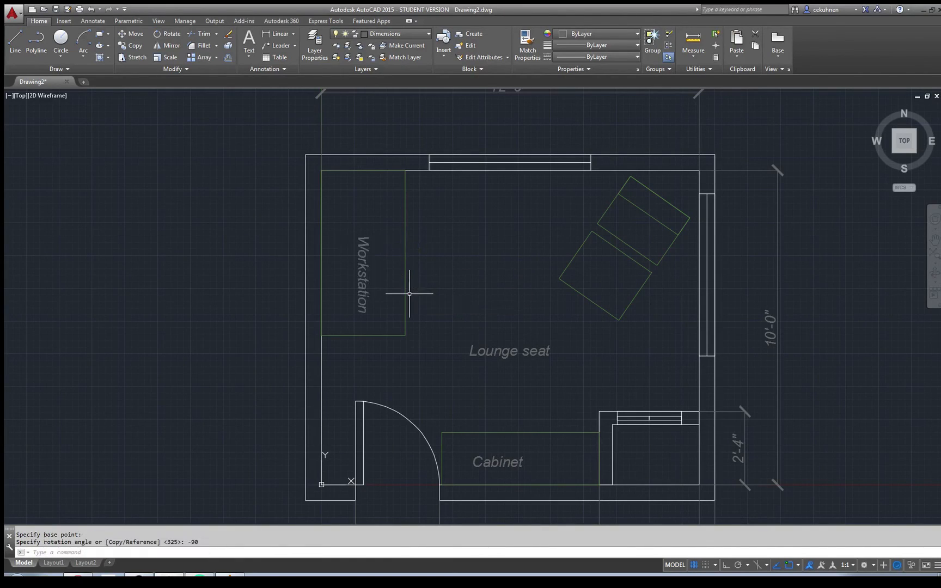
- Rotate the "Lounge seat" text counterclockwise about its left end to roughly match the slant of the angled lounge chair
click(533, 351)
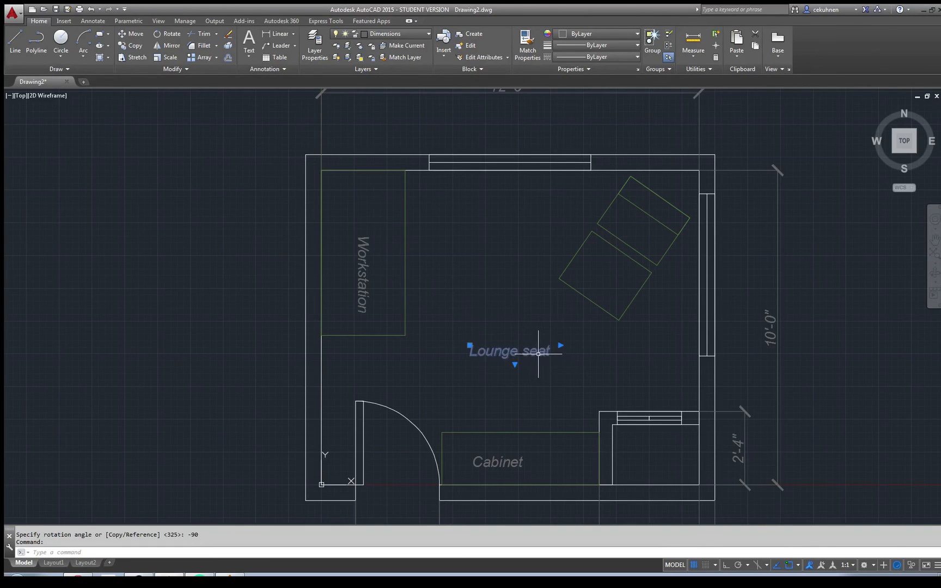
click(168, 34)
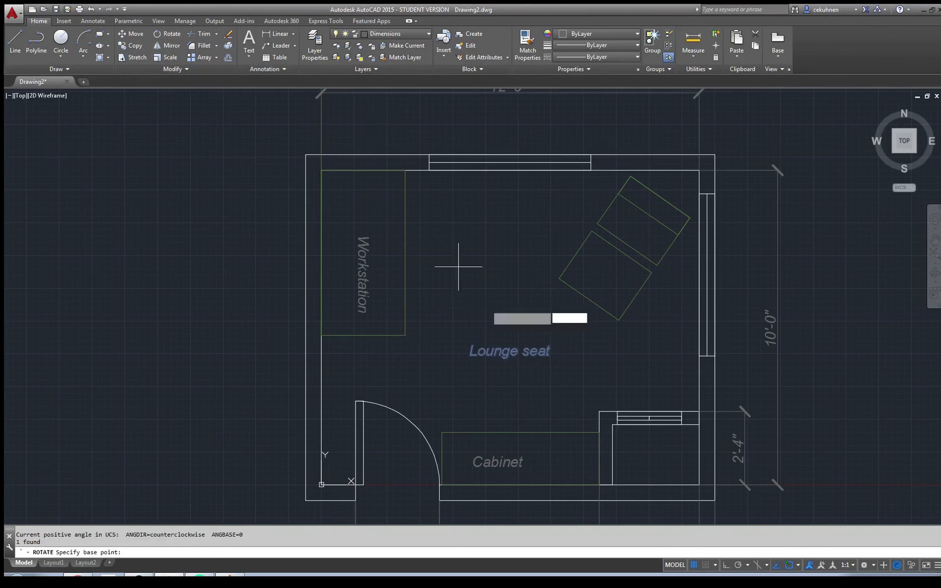
click(470, 355)
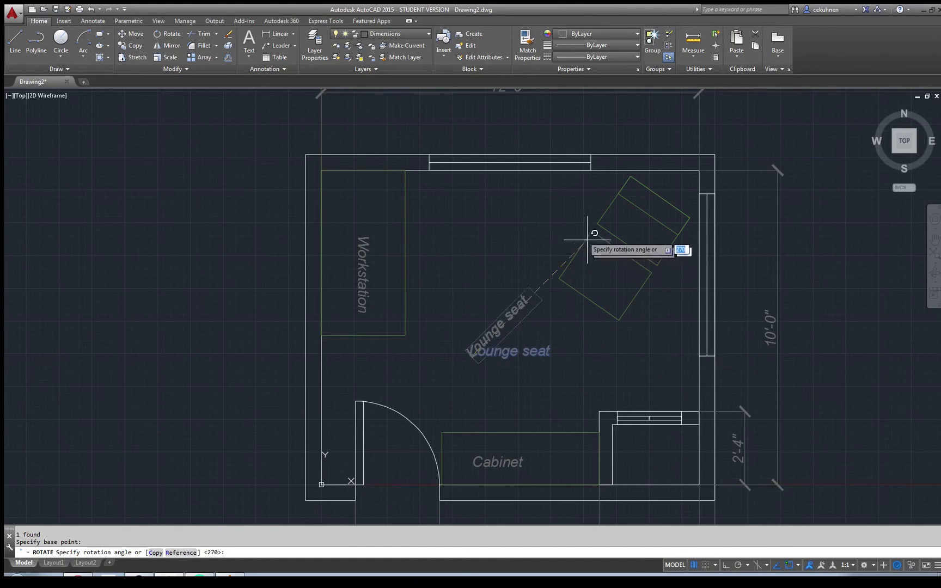
click(561, 215)
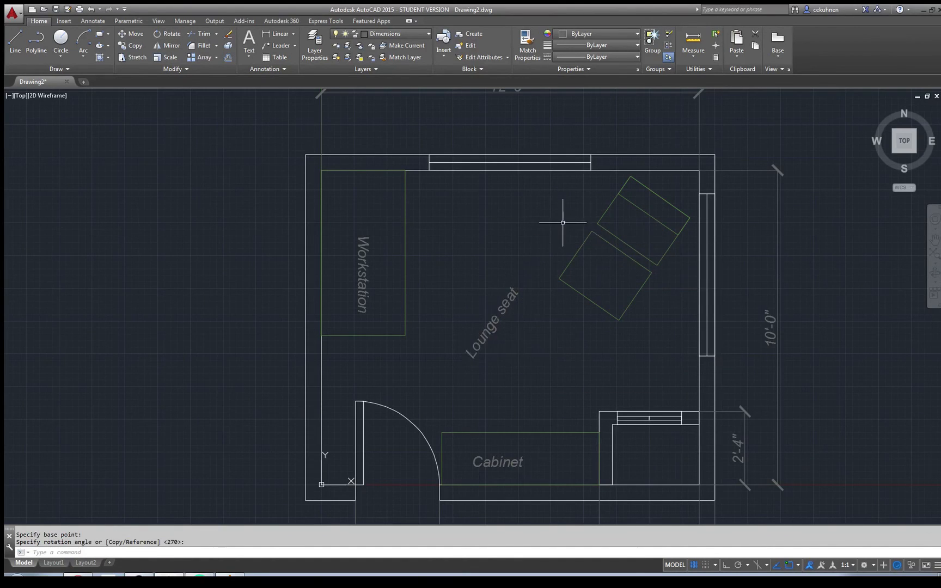
- Move the "Lounge seat" text onto the angled lounge chair and clear the selection
click(491, 330)
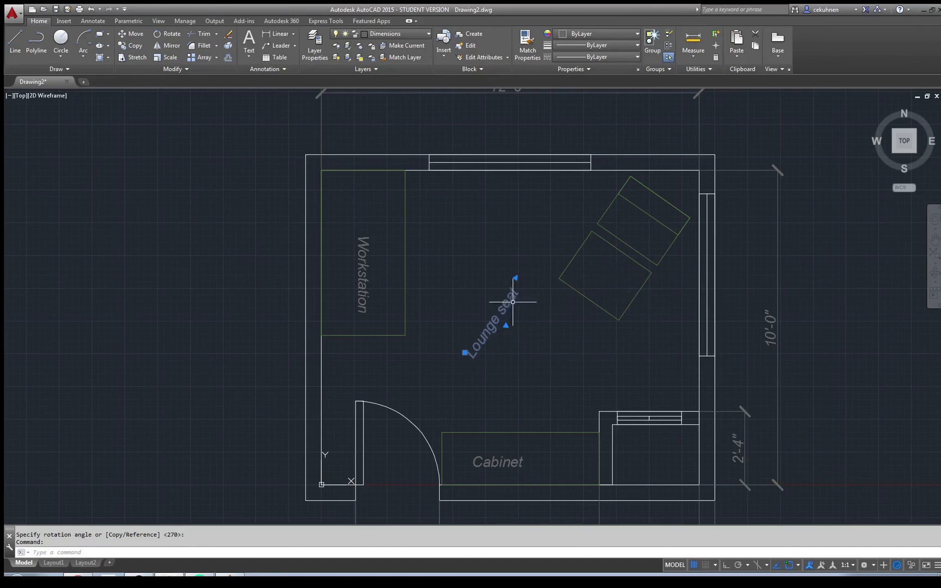
drag(500, 314, 639, 234)
click(564, 321)
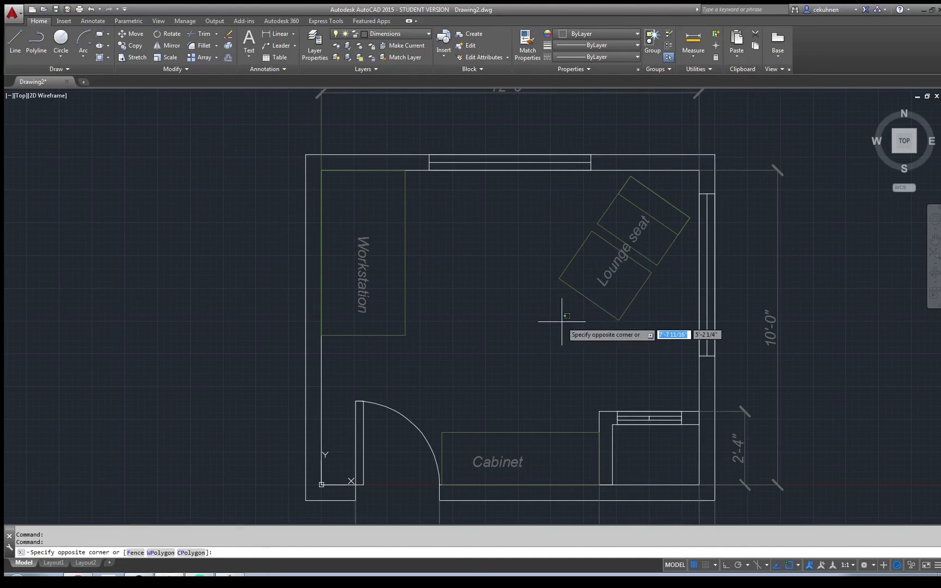
click(520, 359)
key(F1)
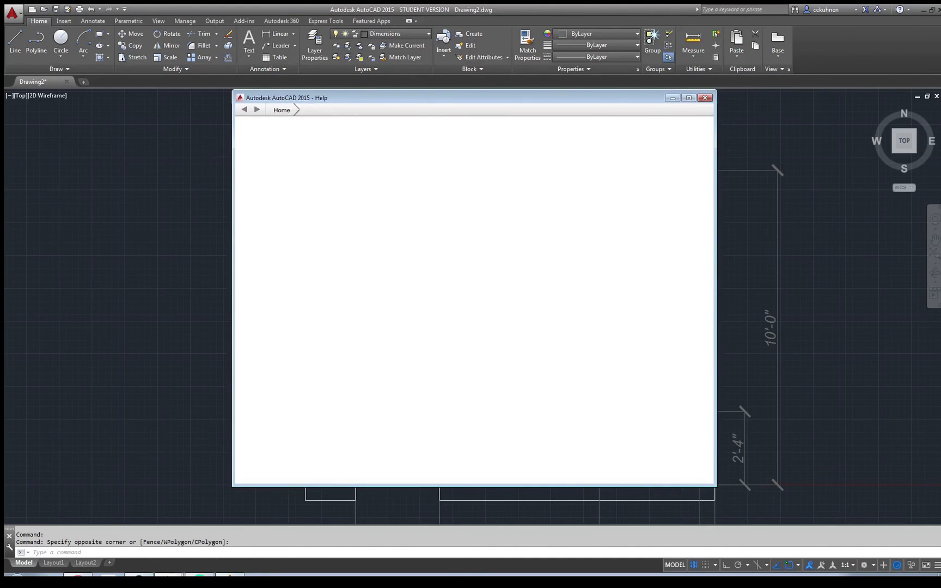
click(705, 98)
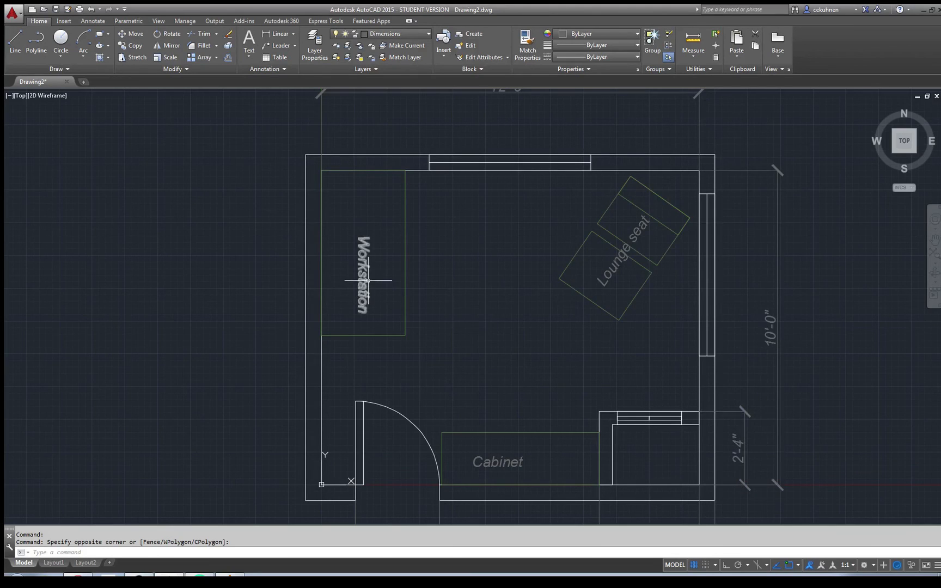
- Rotate the "Workstation" text by 180° about a base point near its middle so it reads upward
click(362, 302)
click(168, 33)
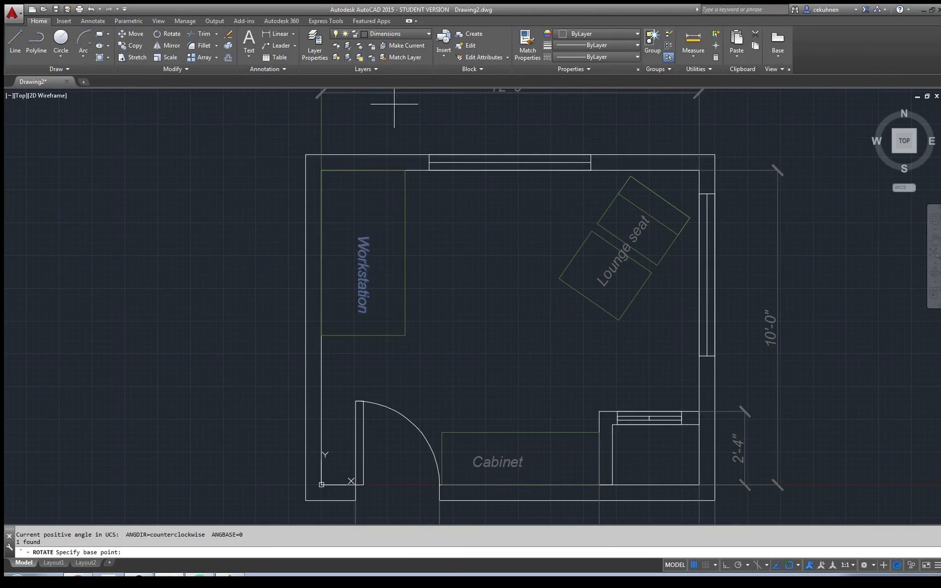
click(364, 278)
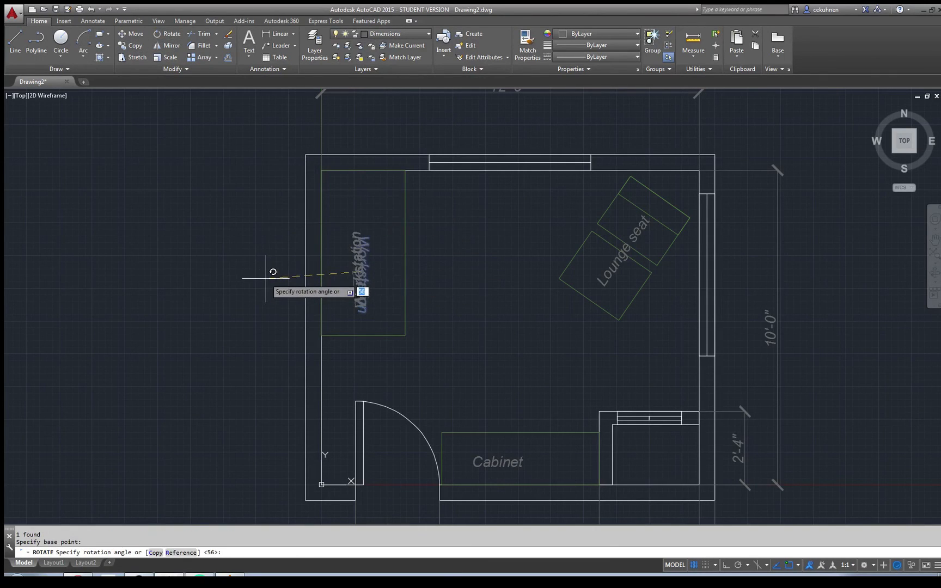
text(180)
key(Return)
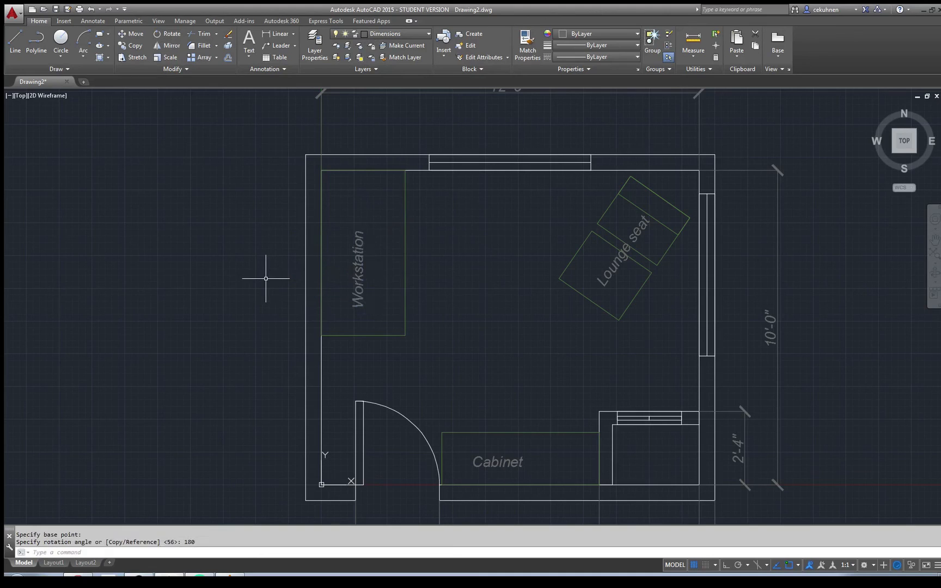
- Move the "Workstation" text slightly up and to the right inside the workstation rectangle
click(355, 256)
mouse_move(364, 270)
mouse_down()
mouse_move(370, 235)
mouse_move(370, 248)
mouse_up()
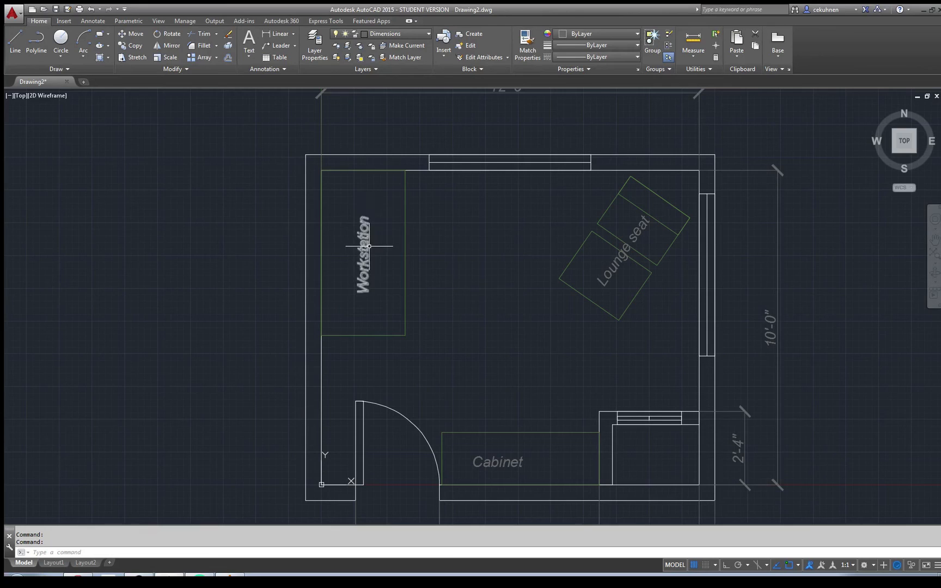
click(497, 277)
click(505, 465)
- Move the "Cabinet" text to the right so it sits centred in the cabinet rectangle
click(494, 465)
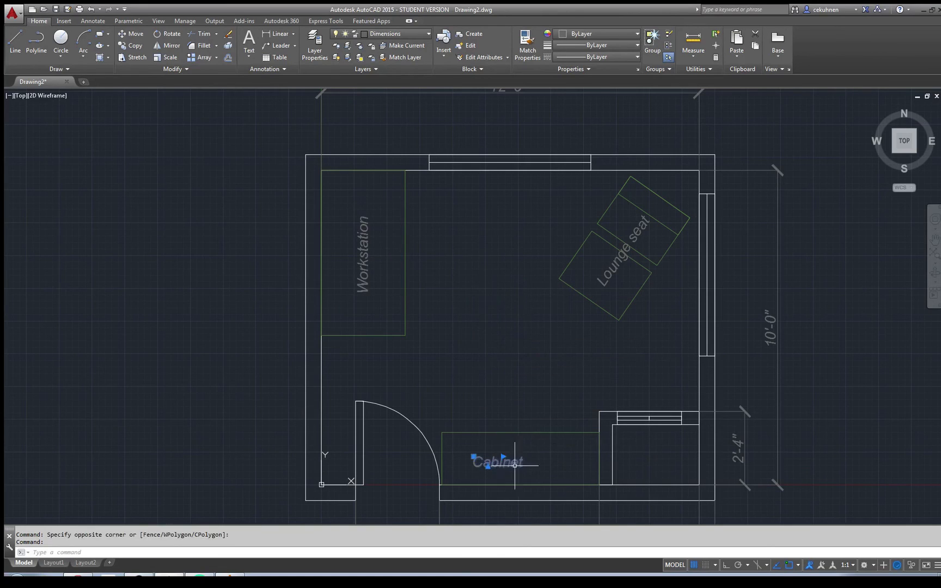
drag(514, 462, 541, 463)
click(543, 390)
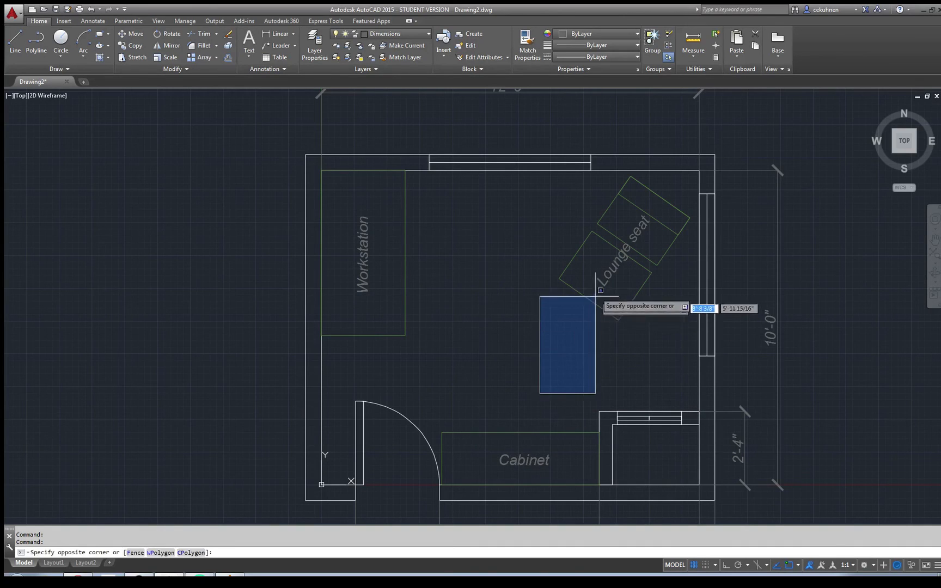
click(599, 286)
- Move the "Lounge seat" text off the lounge chair into the room and back onto the chair, and clear the selection
click(605, 275)
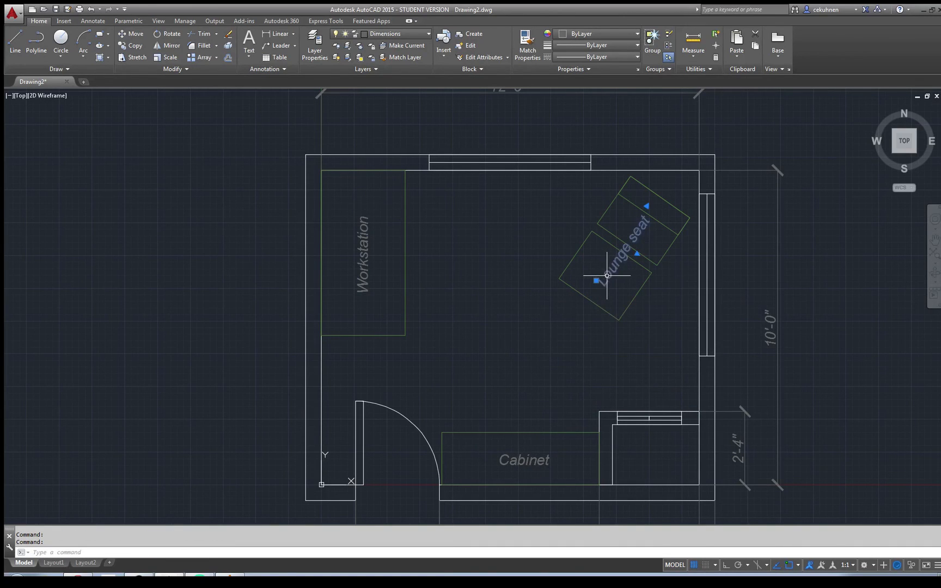
drag(608, 280, 435, 322)
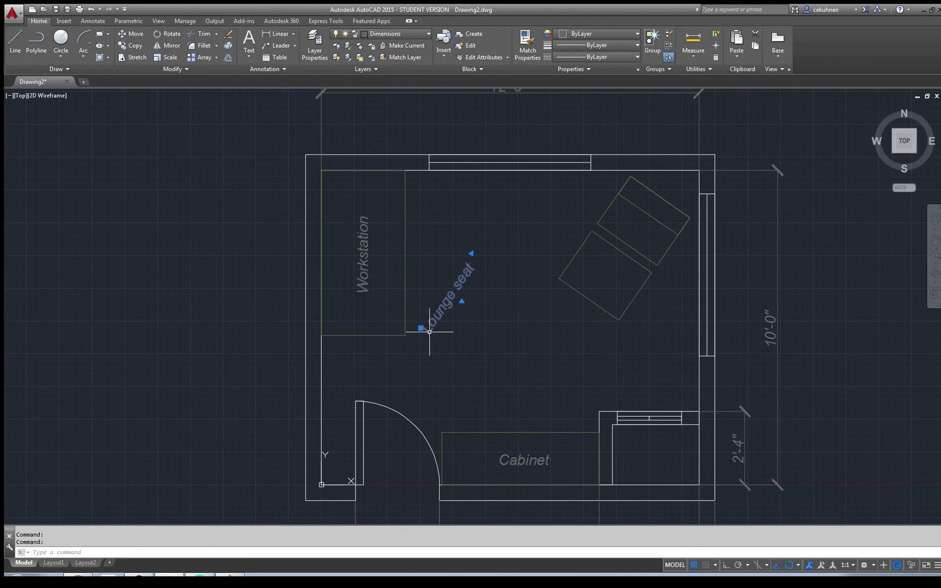
drag(439, 319, 614, 277)
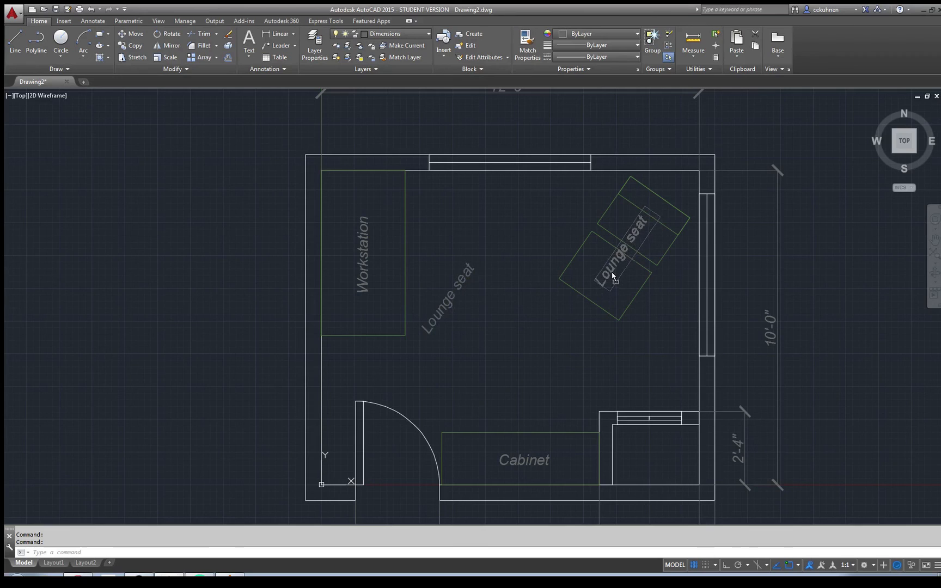
click(615, 275)
click(511, 270)
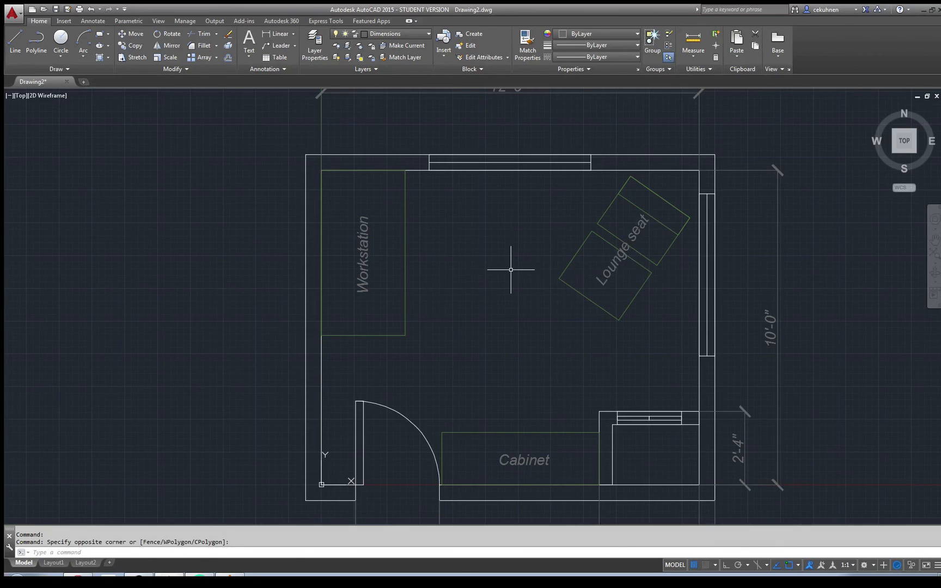
key(Escape)
- Add a multileader reading "Storage Room" with its arrowhead inside the small storage room and its landing above that room's upper wall
scroll(511, 270, down, 4)
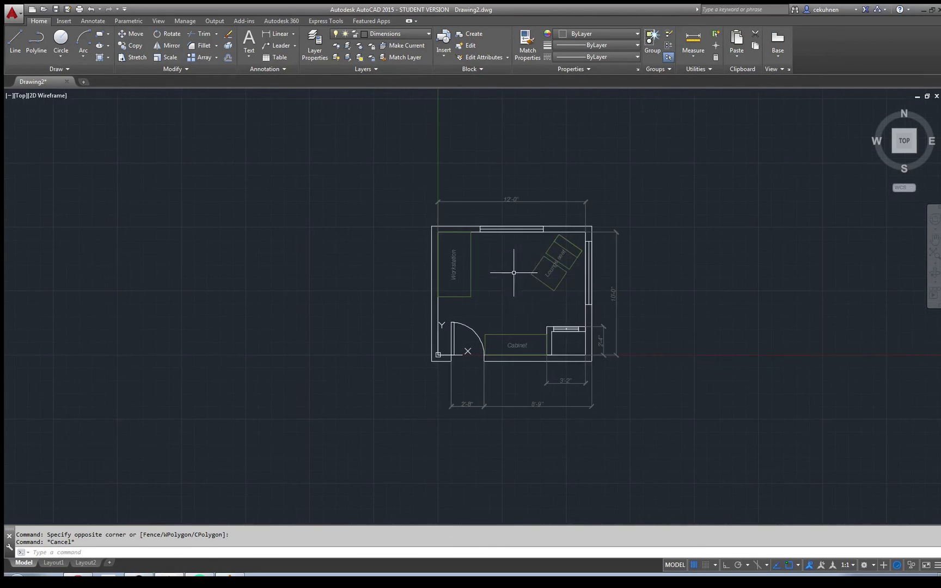
scroll(724, 261, up, 4)
scroll(724, 261, down, 2)
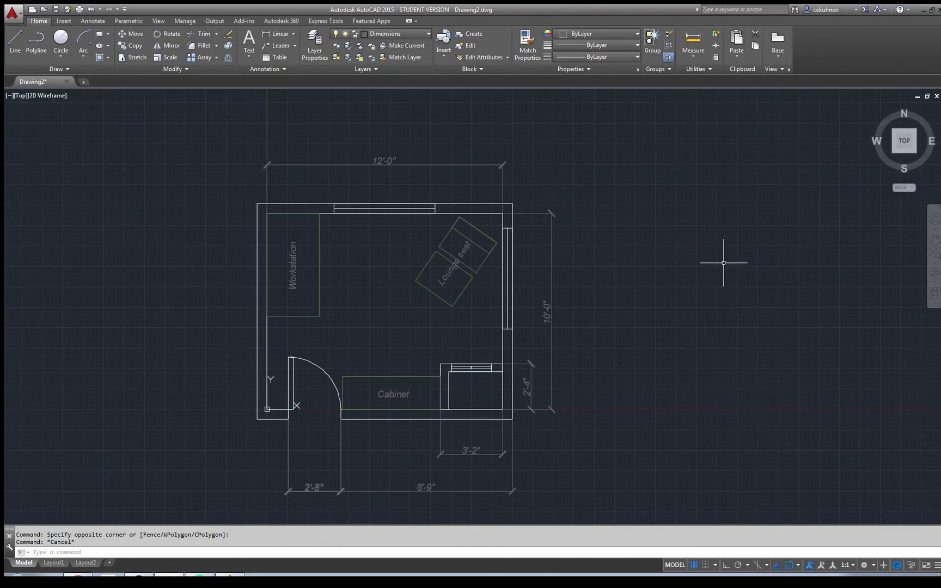
click(265, 47)
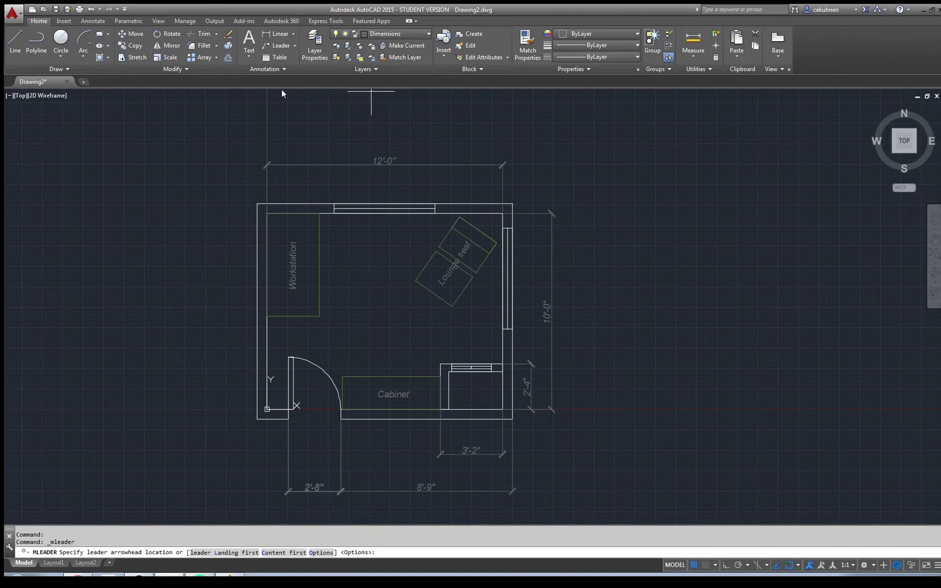
click(471, 386)
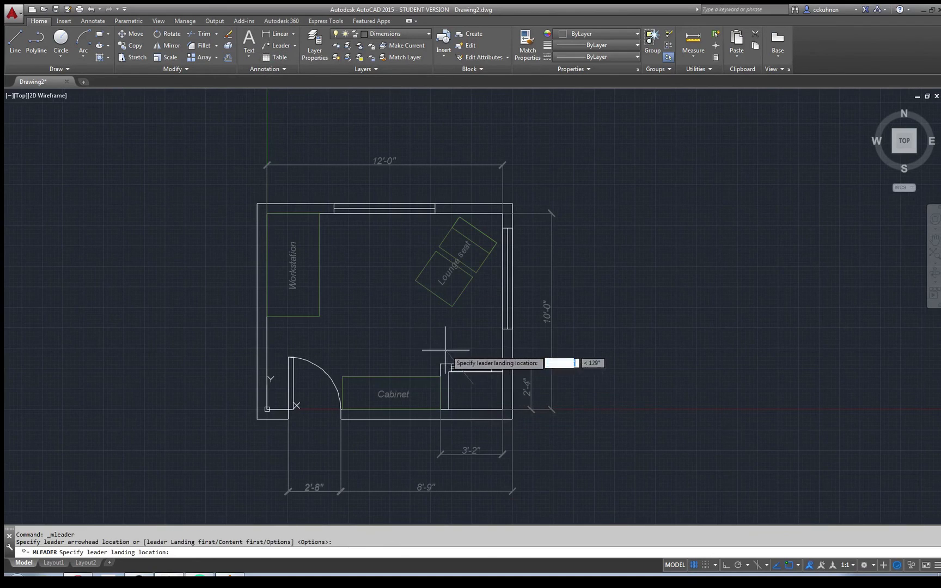
scroll(447, 353, up, 4)
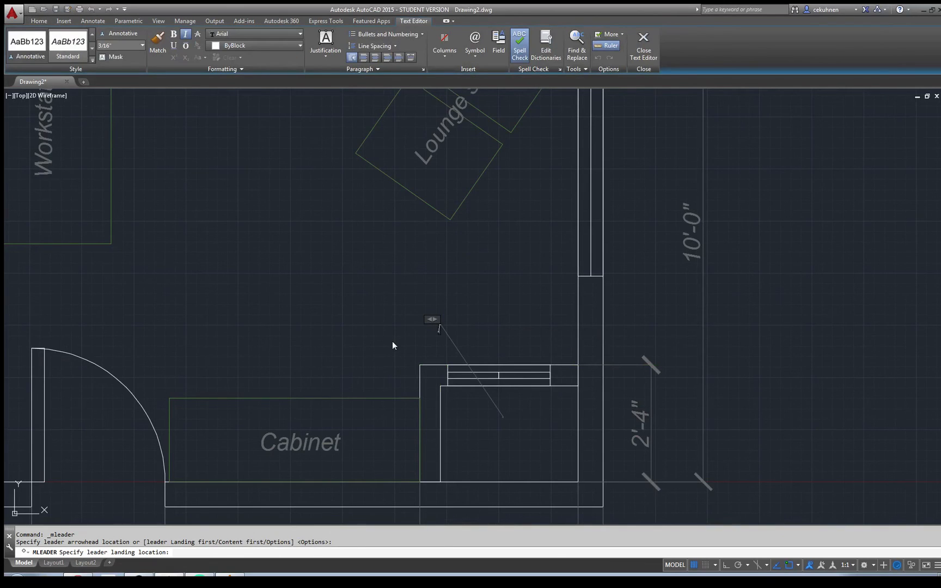
text(Storage Room)
click(287, 318)
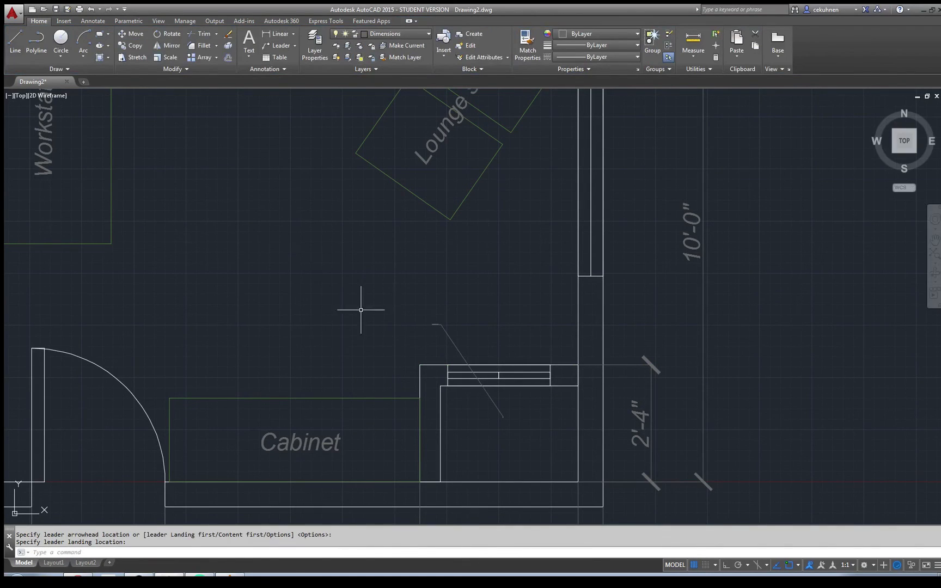
- Select the "Storage Room" leader and open the Standard multileader style for modification
scroll(430, 326, up, 4)
click(436, 316)
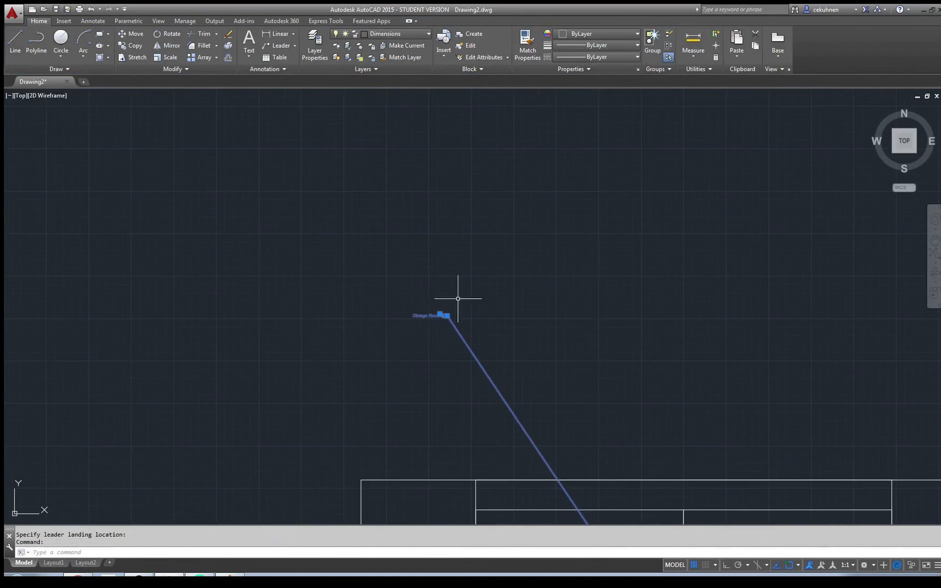
scroll(457, 291, down, 4)
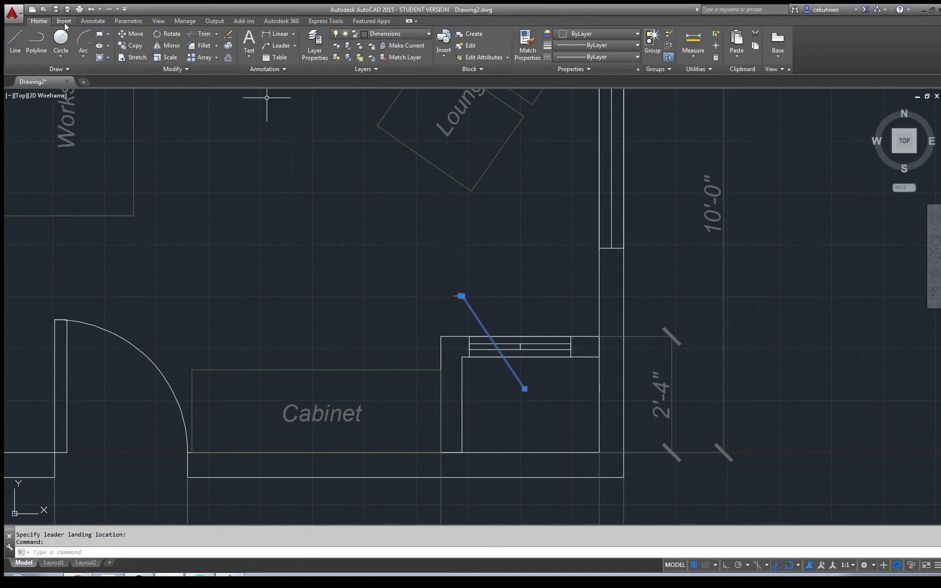
click(97, 23)
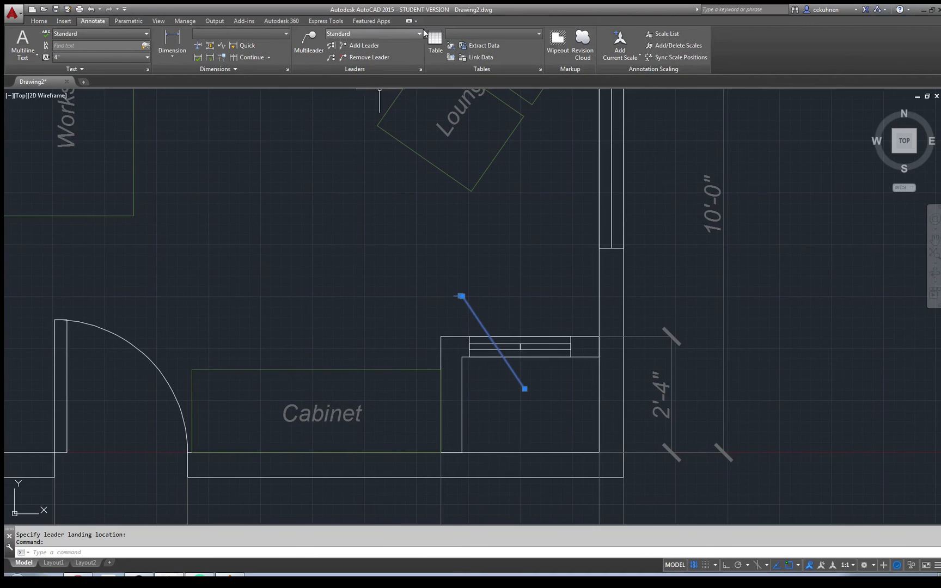
click(418, 36)
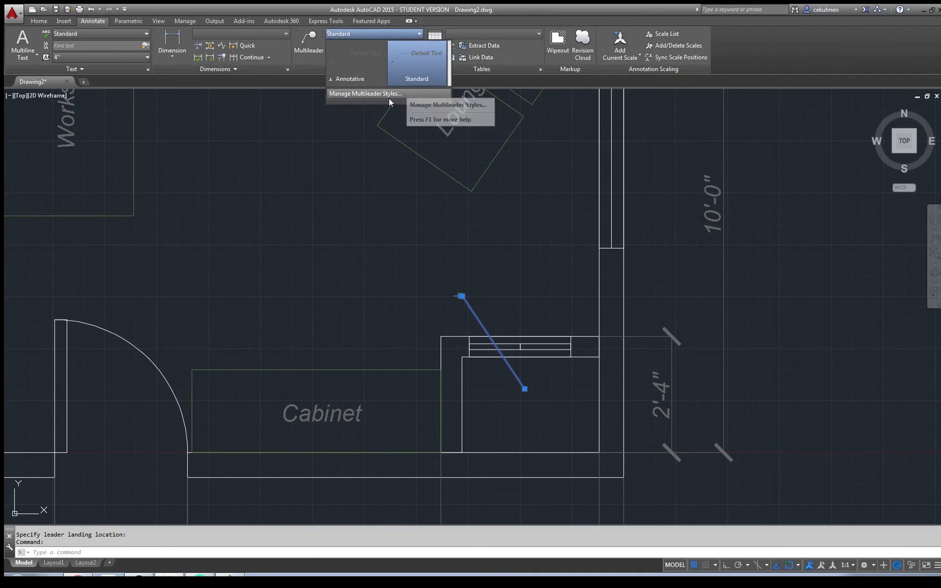
click(386, 95)
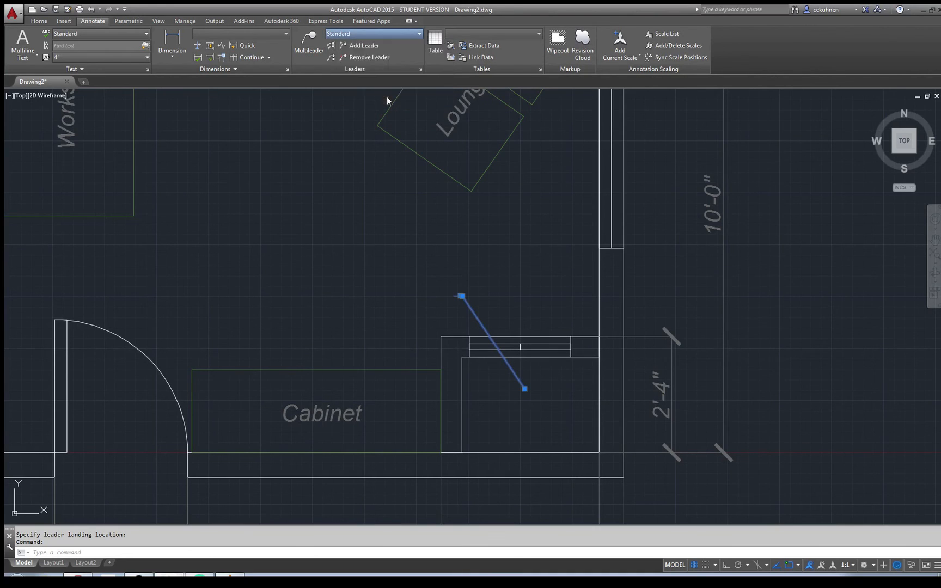
click(563, 279)
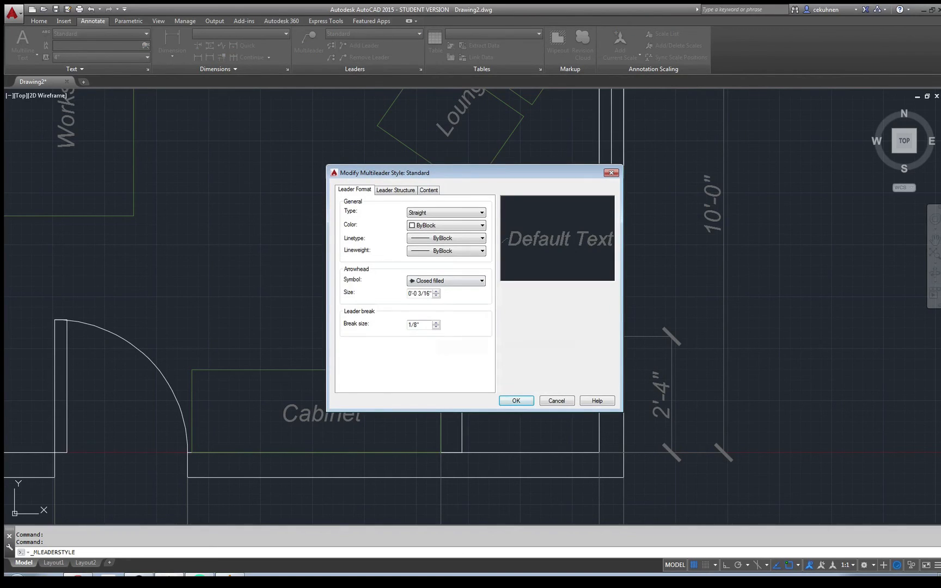
- Replace the Standard multileader style's arrowhead size with a larger one that is readable at the room's scale
double_click(411, 294)
click(412, 294)
text(4")
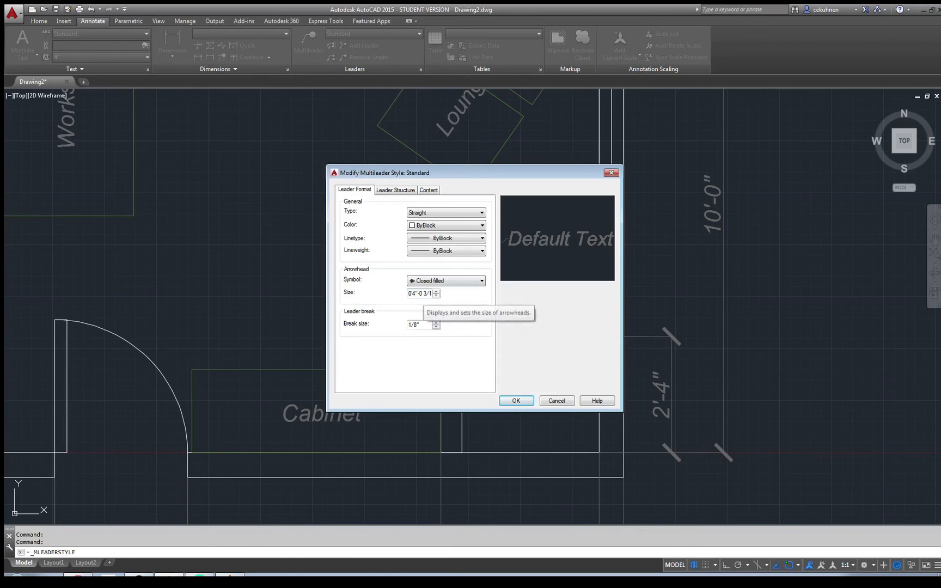
key(BackSpace)
key(Delete)
key(Delete)
key(Delete)
key(Delete)
key(Delete)
key(Delete)
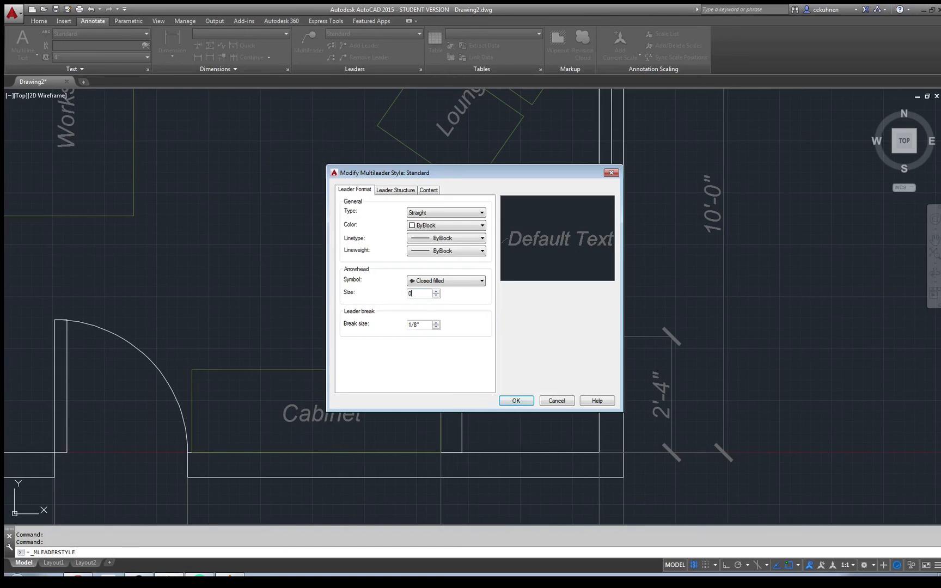
key(BackSpace)
text(4)
key(BackSpace)
- Review the Standard multileader style's structure and content settings, save the style and close the style manager
click(395, 190)
click(428, 190)
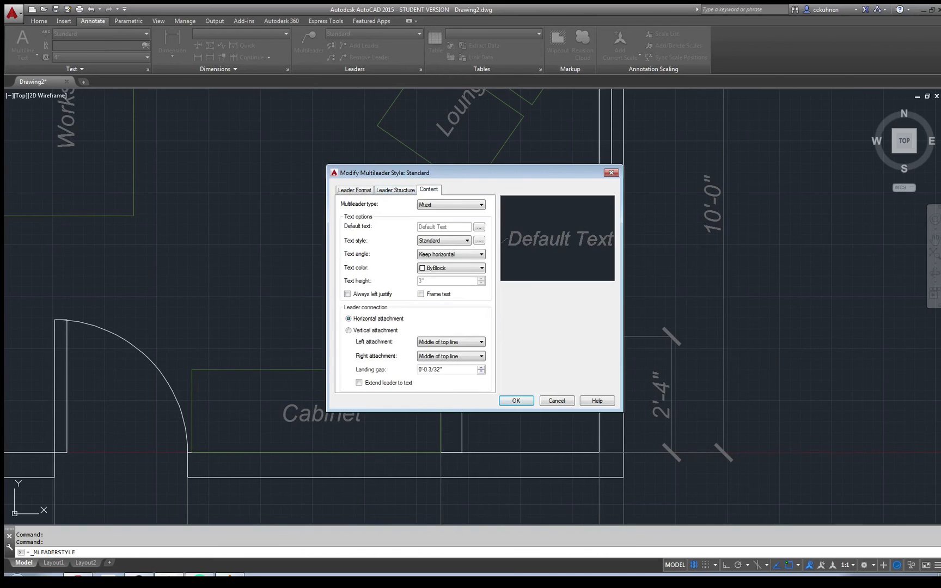
click(517, 401)
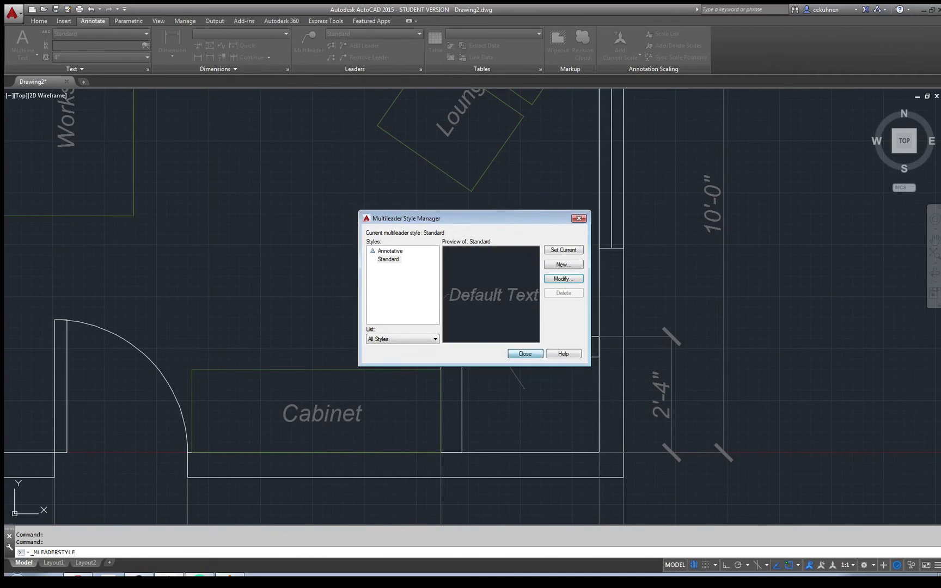
click(525, 354)
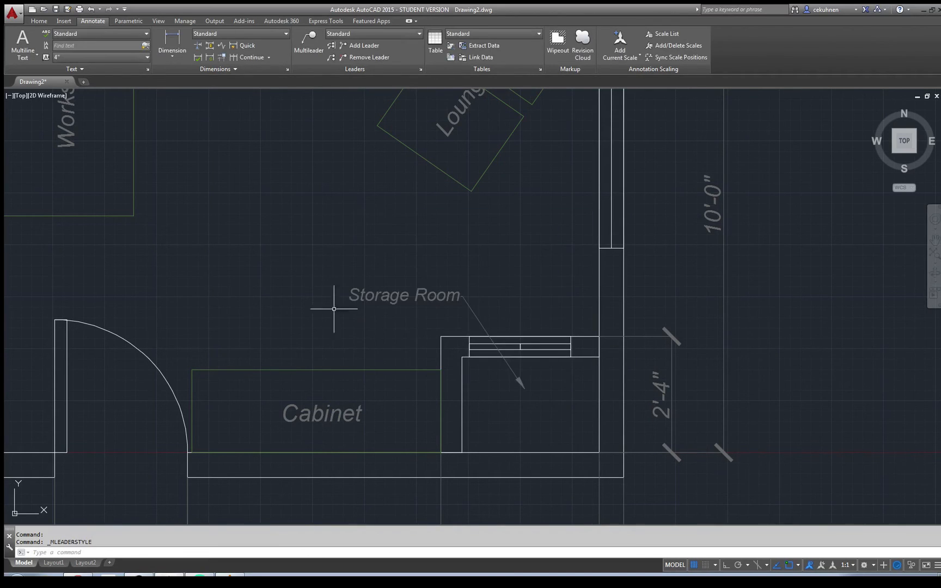
- Stretch the "Storage Room" leader's arrowhead to just above the storage room's upper wall, and shift its text landing slightly higher
click(400, 297)
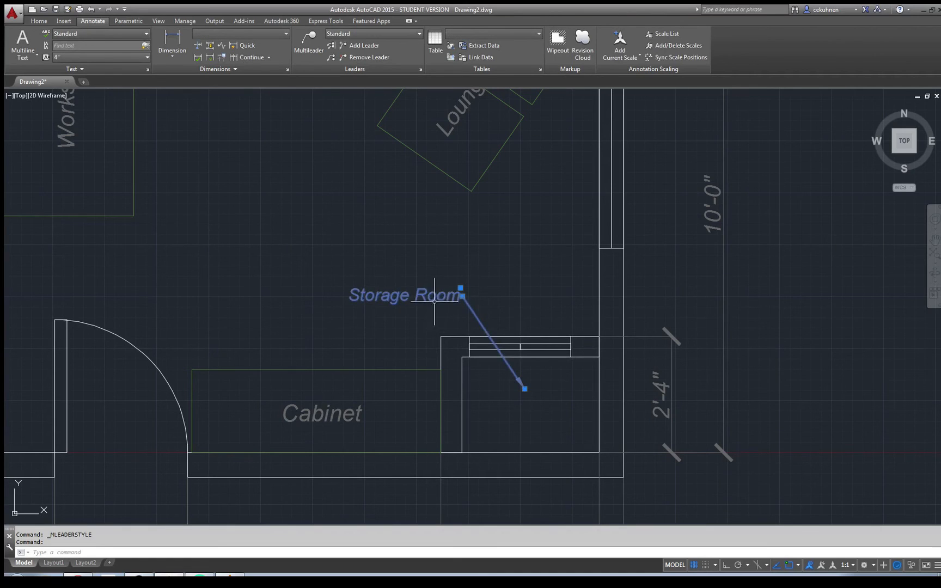
scroll(475, 314, up, 2)
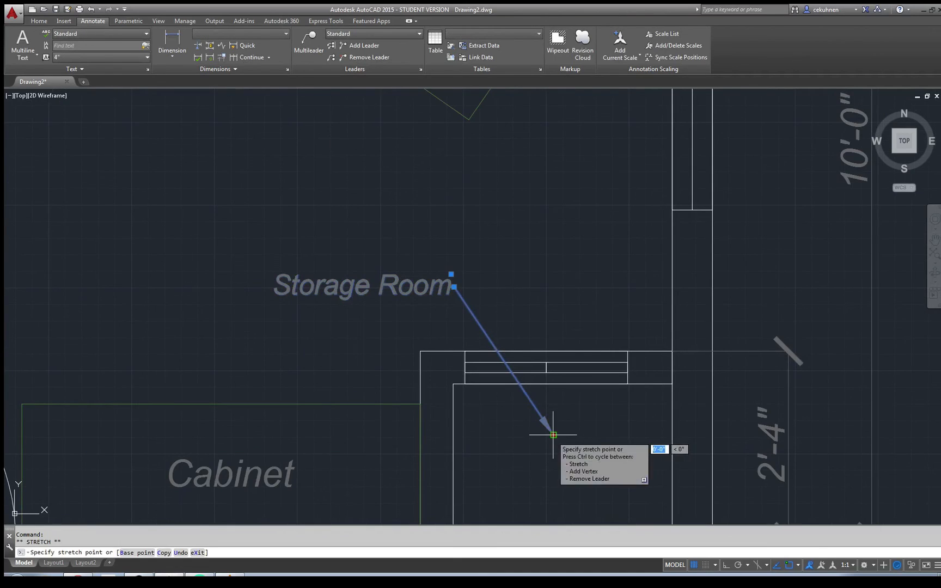
click(553, 435)
click(574, 321)
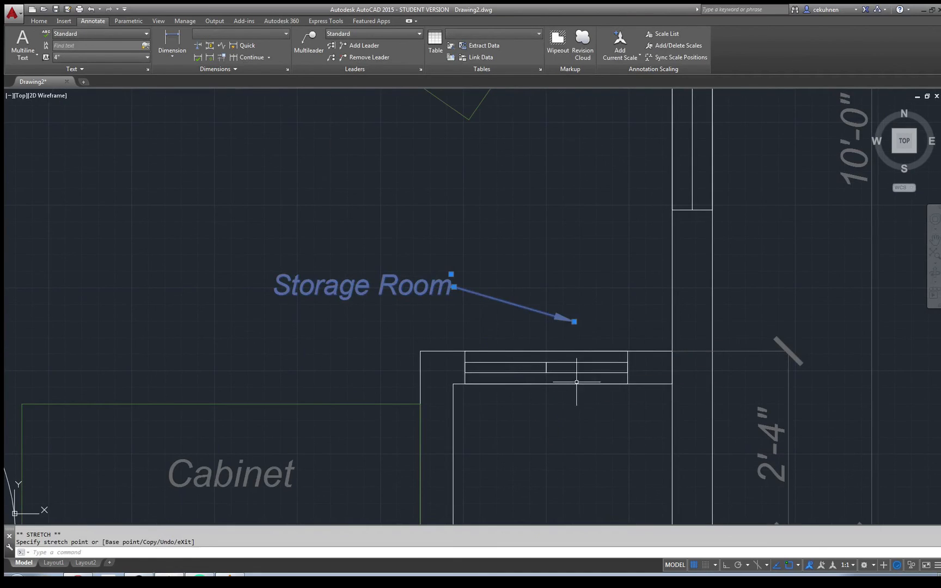
click(453, 287)
click(442, 244)
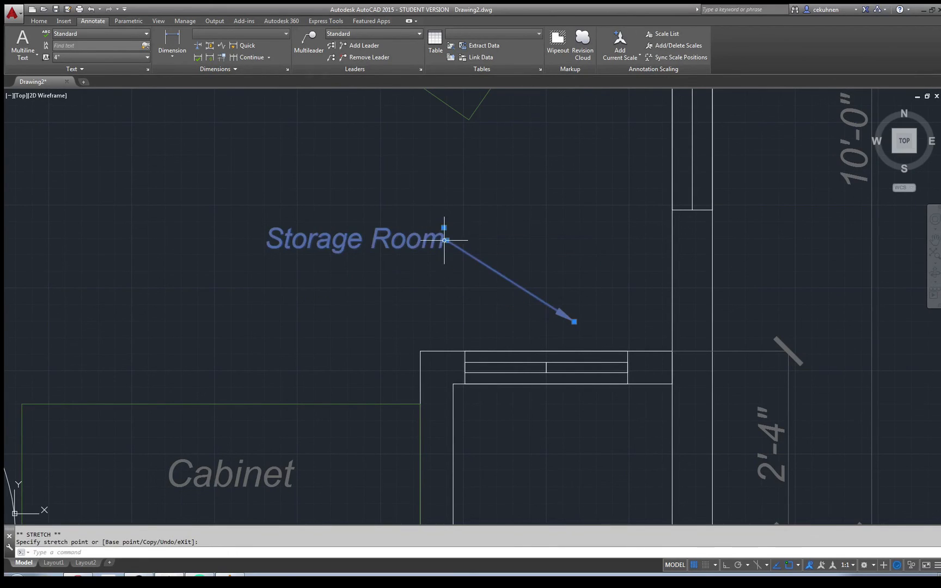
- Lengthen the "Storage Room" leader's landing by moving its text farther from the bend, and stretch its arrowhead inside the storage room
click(444, 227)
click(375, 227)
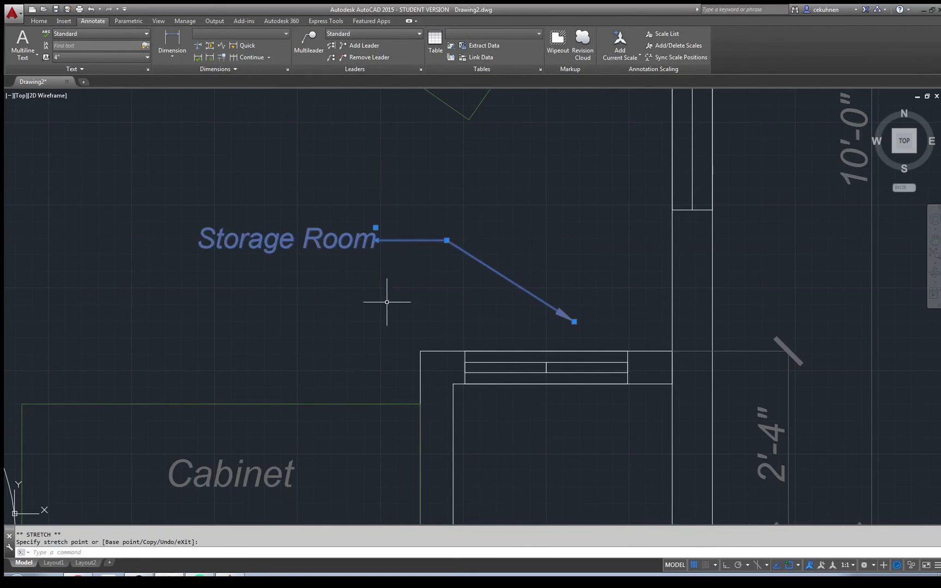
click(476, 308)
click(518, 337)
click(575, 322)
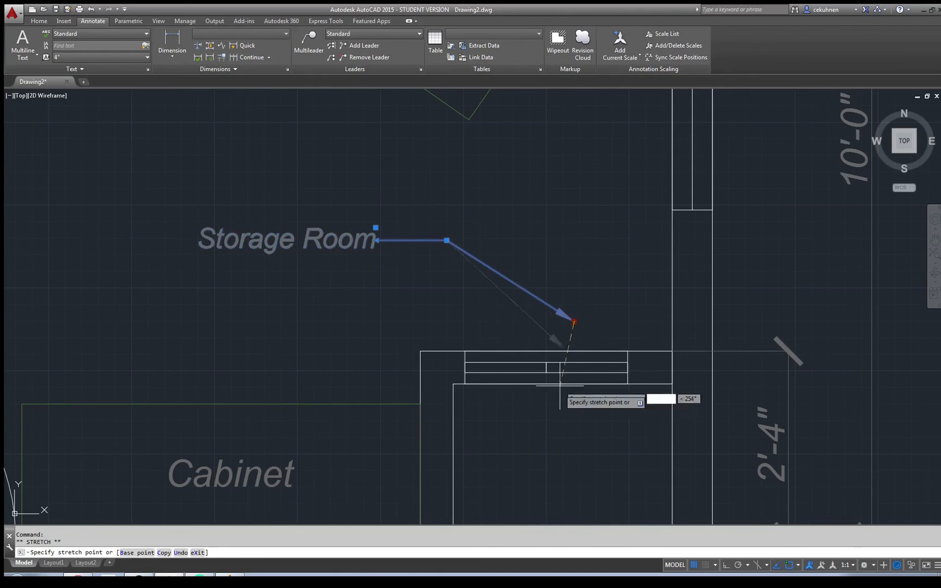
click(514, 426)
scroll(524, 258, down, 2)
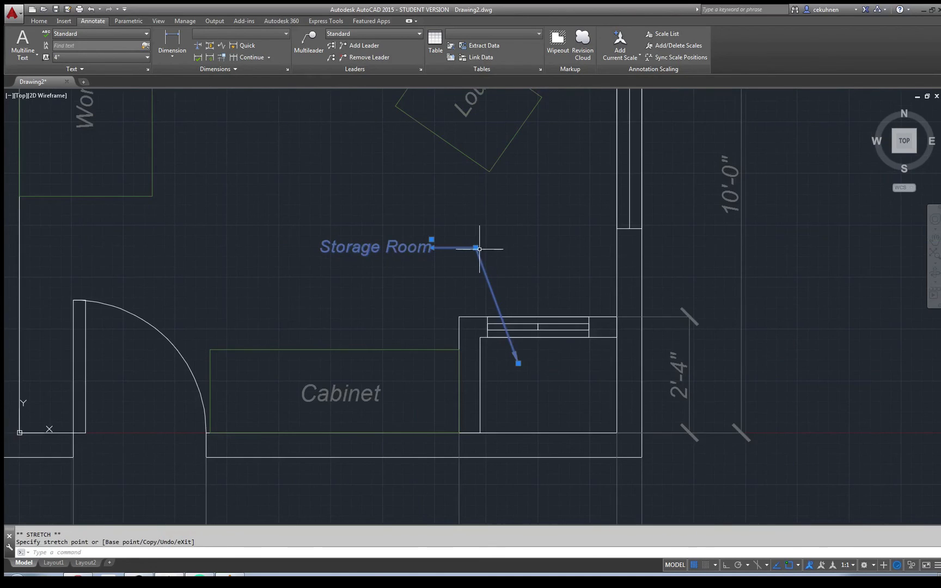
- Lower the "Storage Room" leader's text and landing closer to the storage room, and move its arrowhead to about the room's middle
click(476, 248)
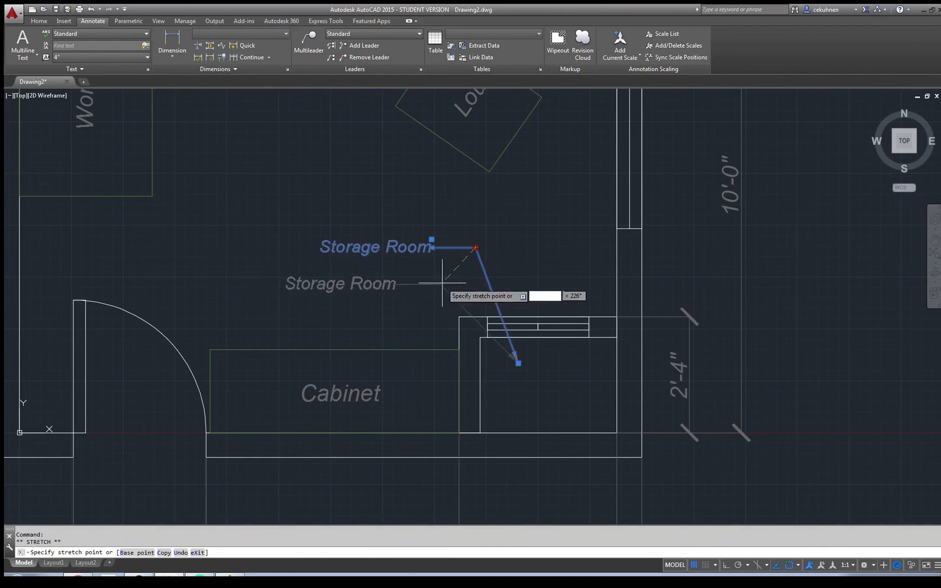
click(463, 274)
click(519, 363)
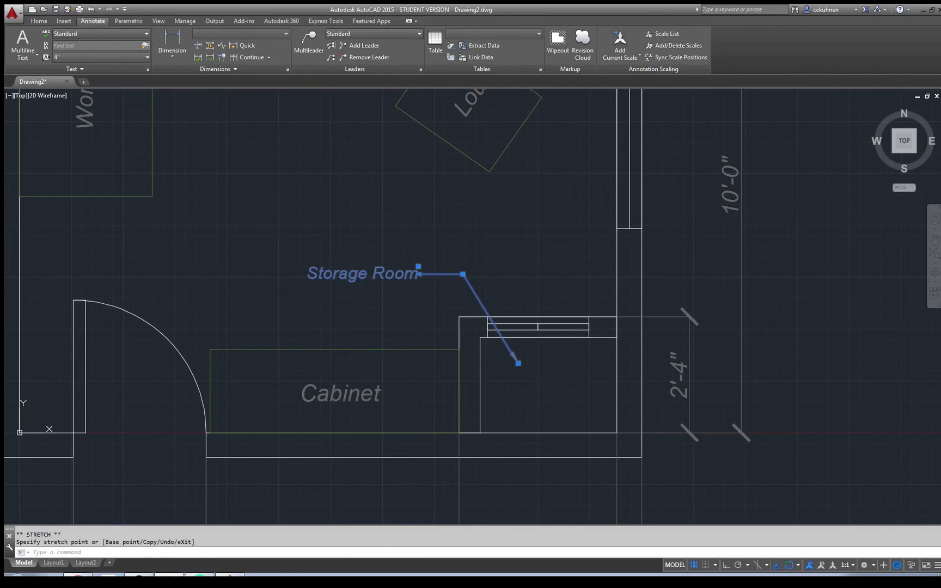
click(545, 386)
- Shift the "Storage Room" text and landing horizontally toward the right-hand wall, keeping them level, and deselect the leader
click(463, 274)
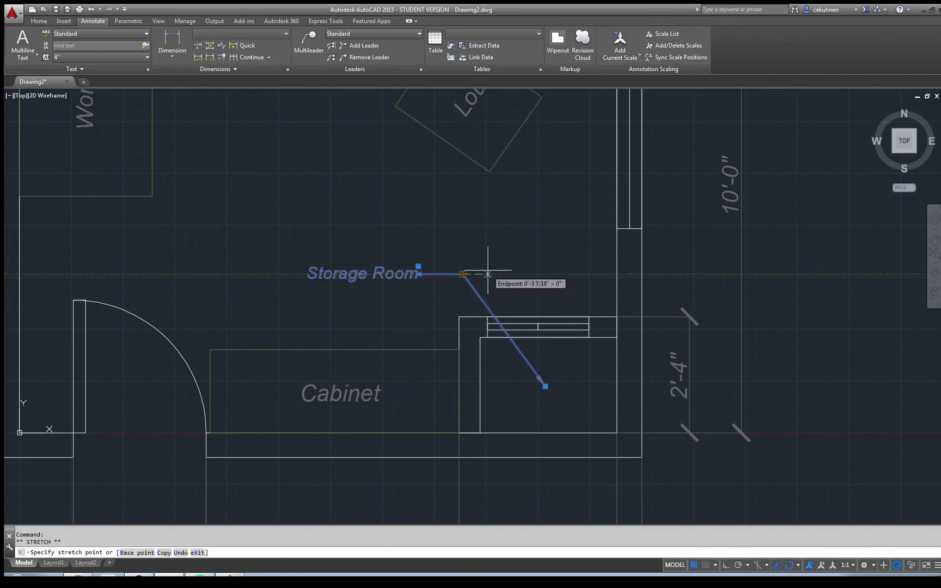
click(491, 274)
key(Escape)
click(270, 292)
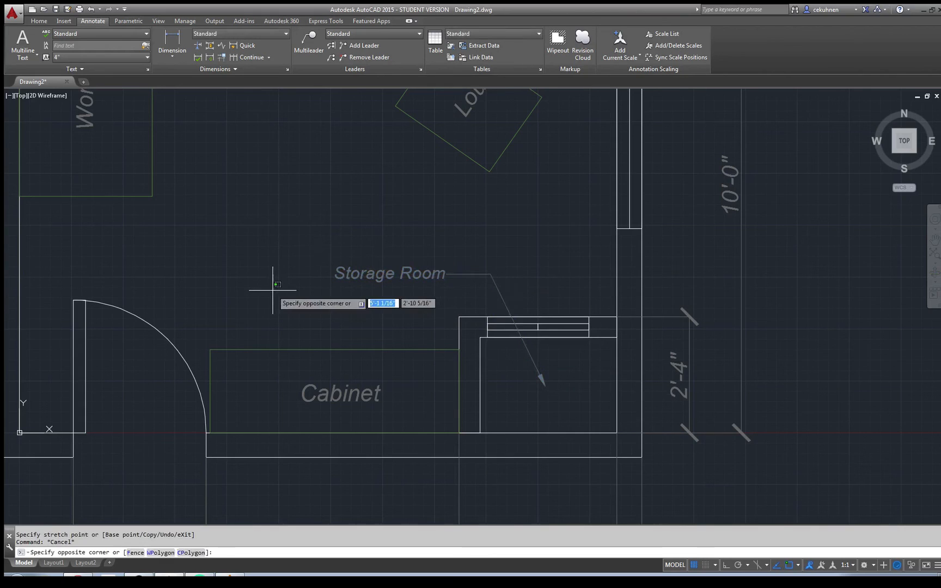
key(Escape)
scroll(272, 290, down, 2)
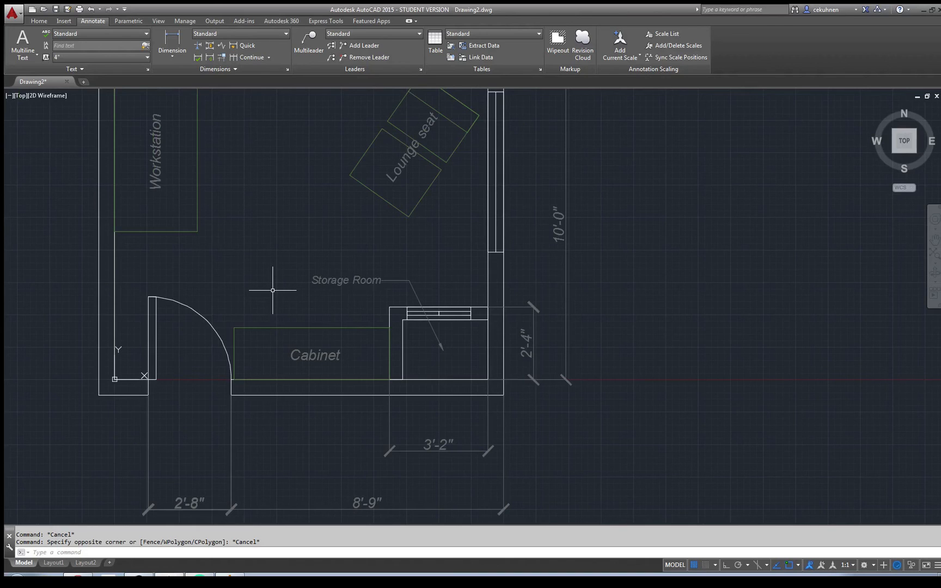
scroll(272, 289, down, 3)
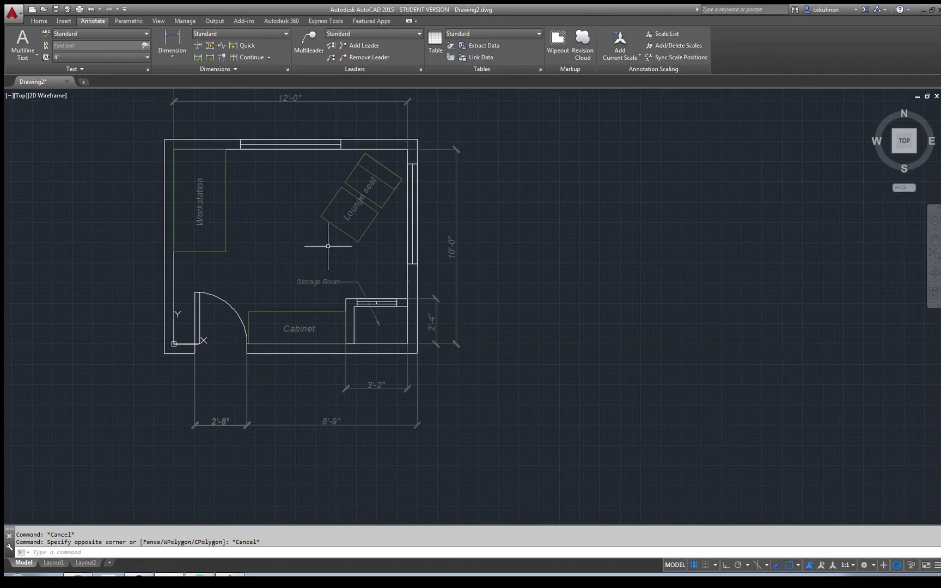
scroll(483, 190, up, 2)
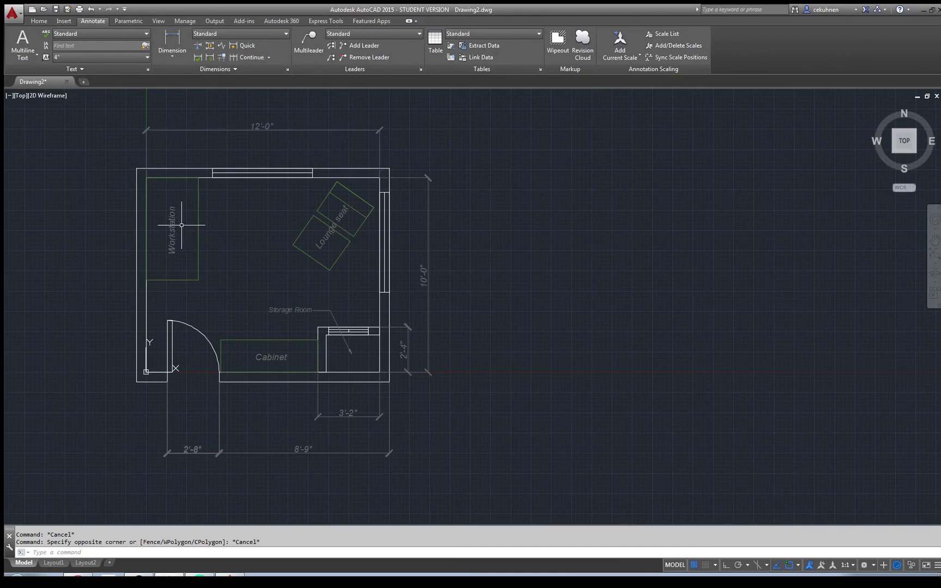
click(38, 21)
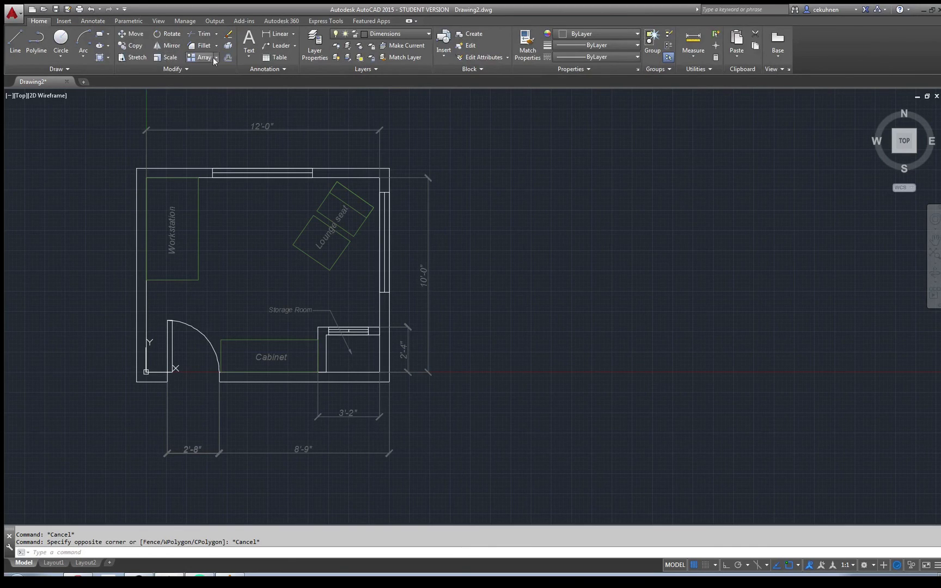